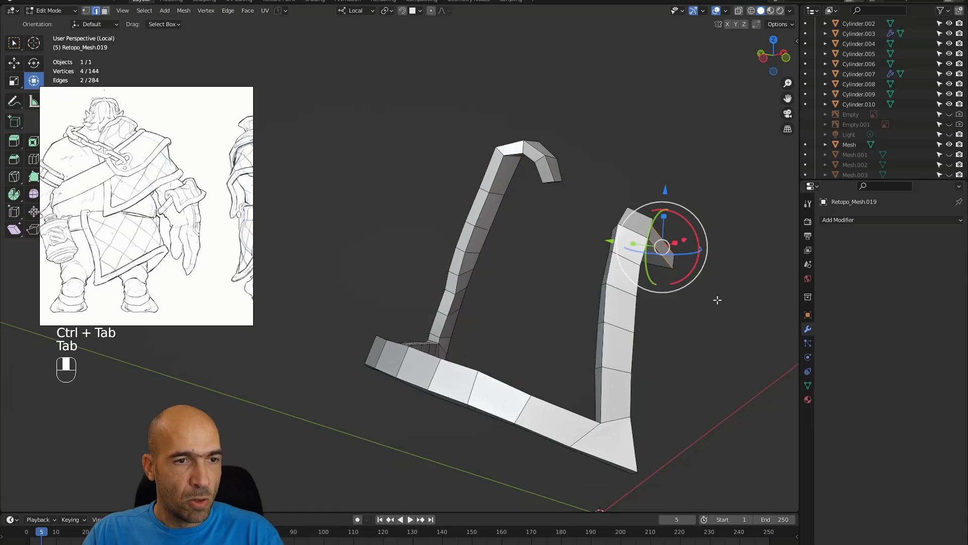
# Add a Multiresolution modifier to the trim band and subdivide it three times in object mode.
pyautogui.click(852, 218)
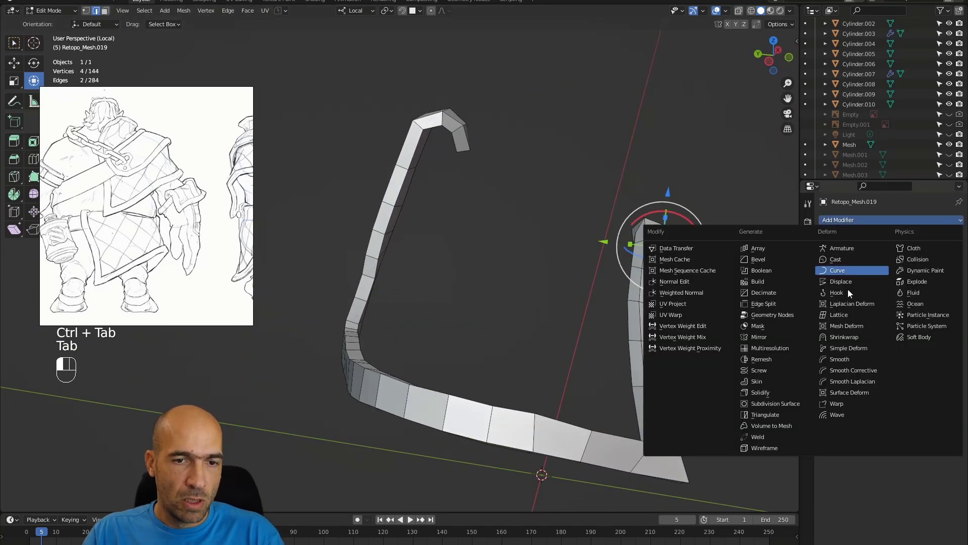
pyautogui.click(776, 348)
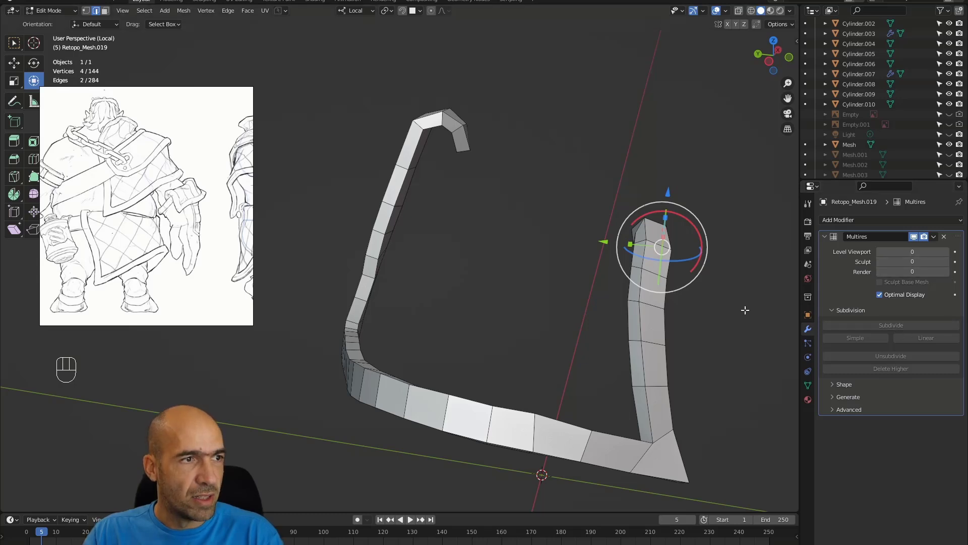
pyautogui.hotkey('ctrl', 'Tab')
pyautogui.click(890, 325)
pyautogui.click(891, 326)
pyautogui.click(891, 326)
# Lower the Multires viewport, sculpt and render levels to 0.
pyautogui.click(879, 262)
pyautogui.click(879, 261)
pyautogui.click(880, 262)
pyautogui.click(878, 272)
pyautogui.click(877, 272)
pyautogui.click(879, 251)
pyautogui.click(880, 272)
pyautogui.moveTo(786, 293); pyautogui.dragTo(634, 284, button='middle')
pyautogui.click(879, 252)
pyautogui.click(879, 252)
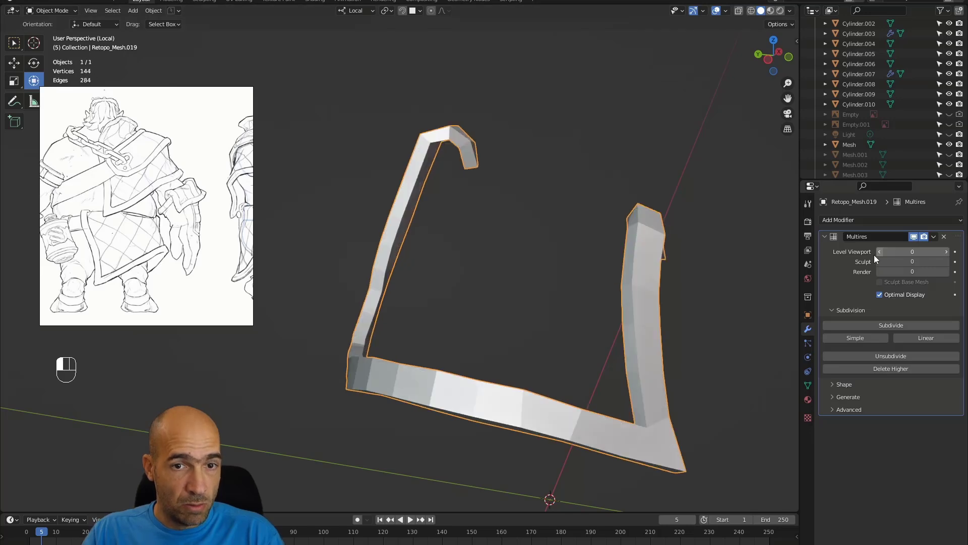
# Select the long border edge loops along the outer face of the trim band in edit mode.
pyautogui.press('Tab')
pyautogui.keyDown('alt'); pyautogui.moveTo(718, 283); pyautogui.dragTo(723, 306); pyautogui.keyUp('alt')
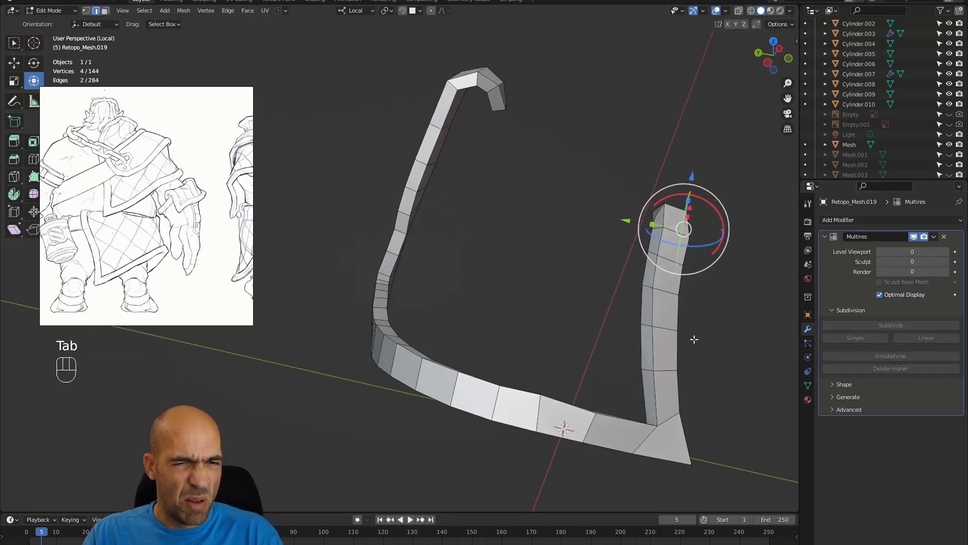
pyautogui.keyDown('alt'); pyautogui.keyDown('shift'); pyautogui.moveTo(691, 385); pyautogui.dragTo(701, 344); pyautogui.keyUp('shift'); pyautogui.keyUp('alt')
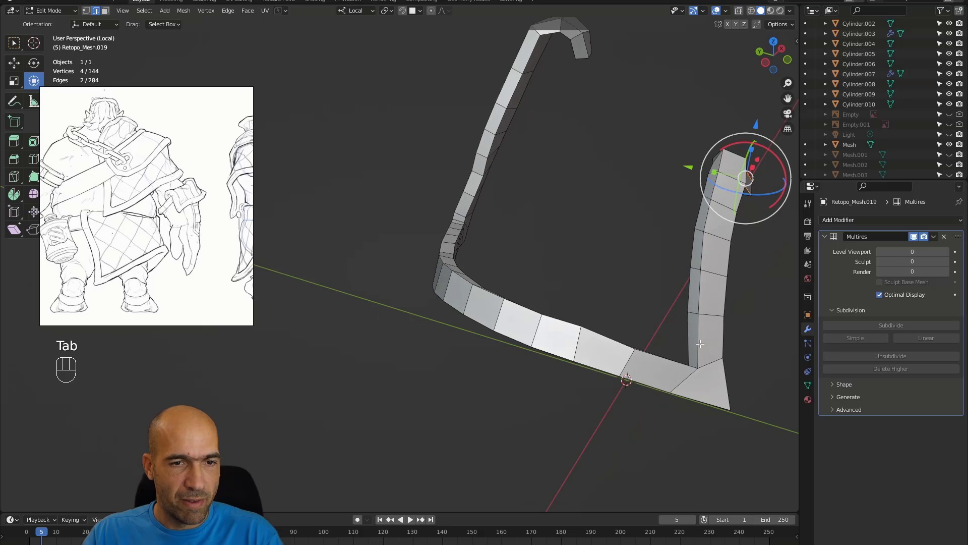
pyautogui.press('2')
pyautogui.doubleClick(699, 344)
pyautogui.keyDown('shift'); pyautogui.doubleClick(669, 360); pyautogui.keyUp('shift')
pyautogui.keyDown('alt'); pyautogui.moveTo(669, 360); pyautogui.dragTo(696, 294); pyautogui.keyUp('alt')
pyautogui.keyDown('shift'); pyautogui.click(668, 376); pyautogui.keyUp('shift')
pyautogui.keyDown('shift'); pyautogui.doubleClick(662, 374); pyautogui.keyUp('shift')
pyautogui.keyDown('shift'); pyautogui.doubleClick(673, 356); pyautogui.keyUp('shift')
pyautogui.keyDown('shift'); pyautogui.doubleClick(706, 283); pyautogui.keyUp('shift')
pyautogui.keyDown('shift'); pyautogui.doubleClick(659, 418); pyautogui.keyUp('shift')
# Add the remaining long border edge loops on the band's other sides to the selection, undoing the last stray change.
pyautogui.keyDown('alt'); pyautogui.moveTo(701, 416); pyautogui.dragTo(563, 295); pyautogui.keyUp('alt')
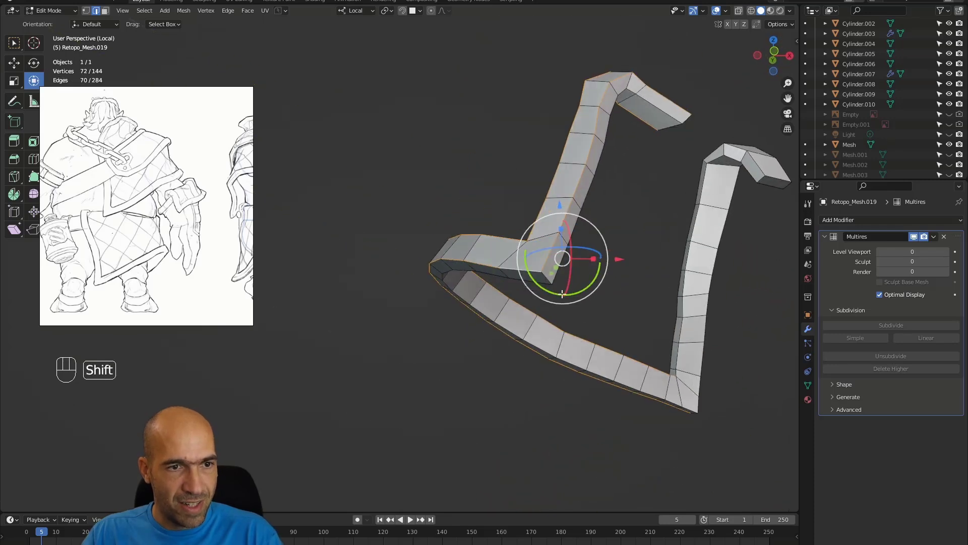
pyautogui.keyDown('shift'); pyautogui.doubleClick(540, 281); pyautogui.keyUp('shift')
pyautogui.keyDown('shift'); pyautogui.doubleClick(549, 301); pyautogui.keyUp('shift')
pyautogui.keyDown('shift'); pyautogui.doubleClick(677, 355); pyautogui.keyUp('shift')
pyautogui.keyDown('shift'); pyautogui.doubleClick(672, 352); pyautogui.keyUp('shift')
pyautogui.keyDown('shift'); pyautogui.doubleClick(703, 355); pyautogui.keyUp('shift')
pyautogui.keyDown('alt'); pyautogui.moveTo(703, 355); pyautogui.dragTo(22, 252); pyautogui.keyUp('alt')
pyautogui.hotkey('ctrl', 'z')
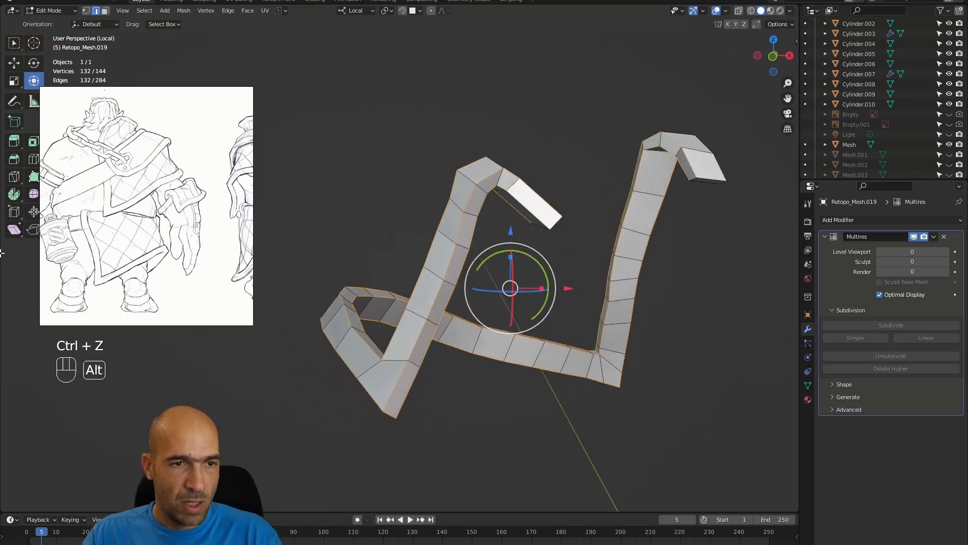
# Set the Multires viewport, sculpt and render levels to 3.
pyautogui.keyDown('alt'); pyautogui.moveTo(607, 321); pyautogui.dragTo(770, 362); pyautogui.keyUp('alt')
pyautogui.click(946, 261)
pyautogui.click(947, 271)
pyautogui.click(946, 261)
pyautogui.click(947, 253)
pyautogui.click(947, 271)
pyautogui.click(947, 263)
pyautogui.click(947, 271)
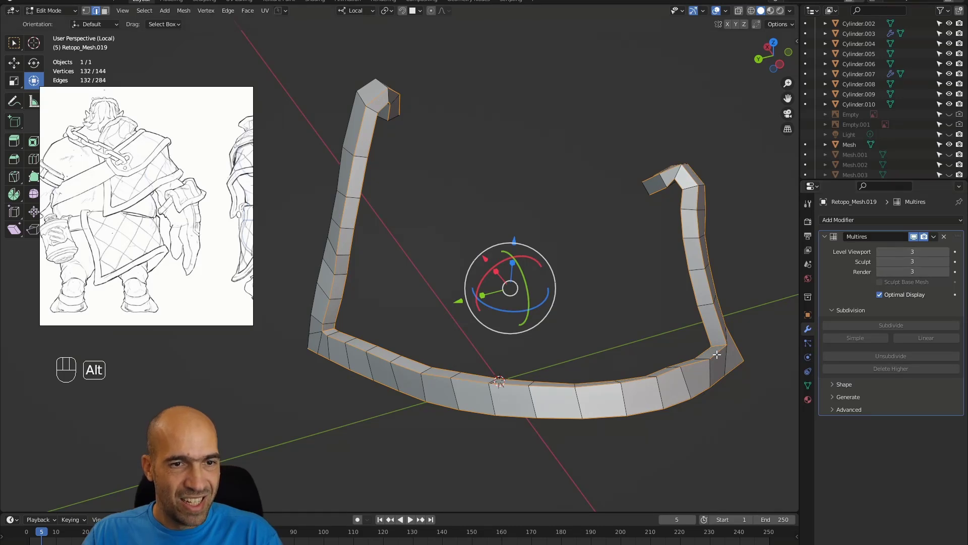
# Crease the selected border edges of the band by about 0.83 and return to object mode.
pyautogui.keyDown('alt'); pyautogui.moveTo(731, 337); pyautogui.dragTo(763, 333); pyautogui.keyUp('alt')
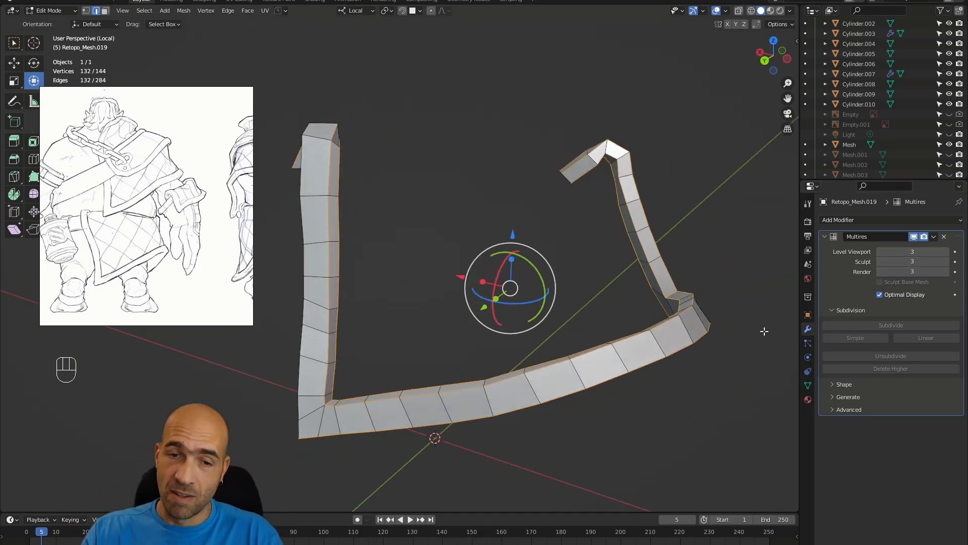
pyautogui.keyDown('alt'); pyautogui.moveTo(603, 315); pyautogui.dragTo(619, 300); pyautogui.keyUp('alt')
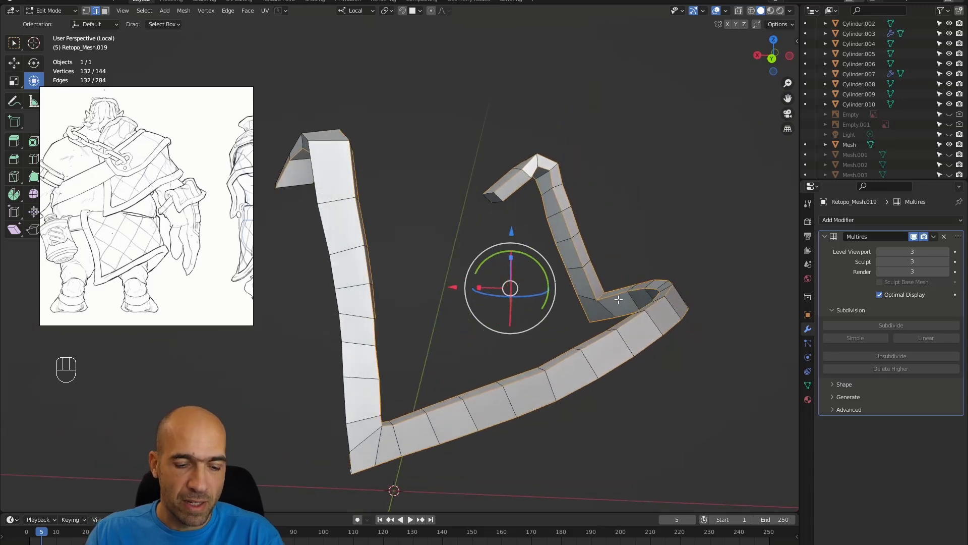
pyautogui.hotkey('shift', 'e')
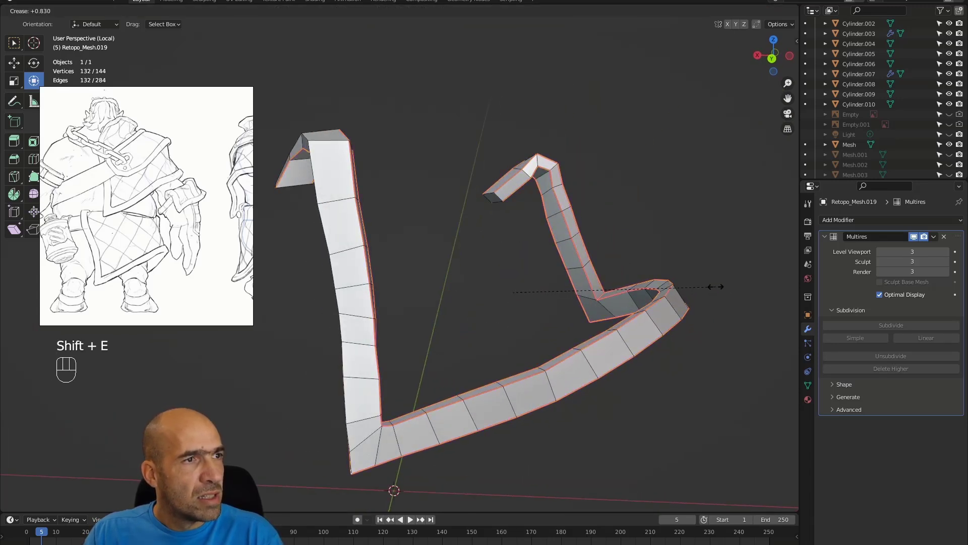
pyautogui.click(716, 286)
pyautogui.press('Tab')
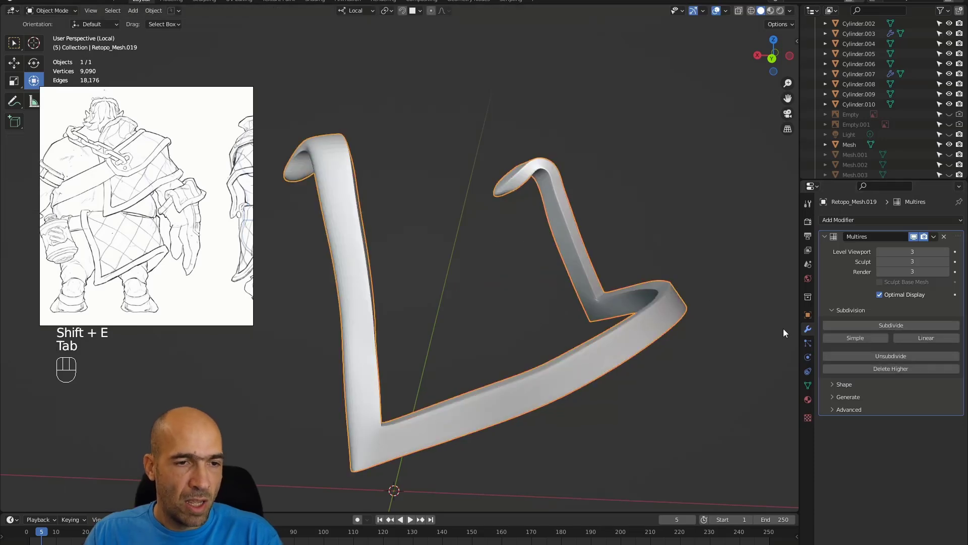
# Add a loop cut across the upright strip of the band just above its lower corner.
pyautogui.keyDown('alt'); pyautogui.moveTo(740, 353); pyautogui.dragTo(673, 362); pyautogui.keyUp('alt')
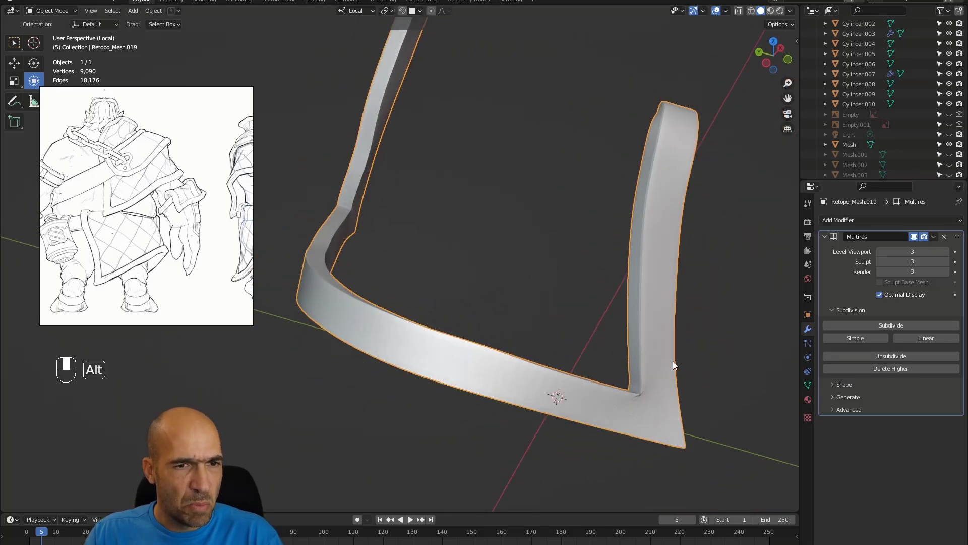
pyautogui.press('Tab')
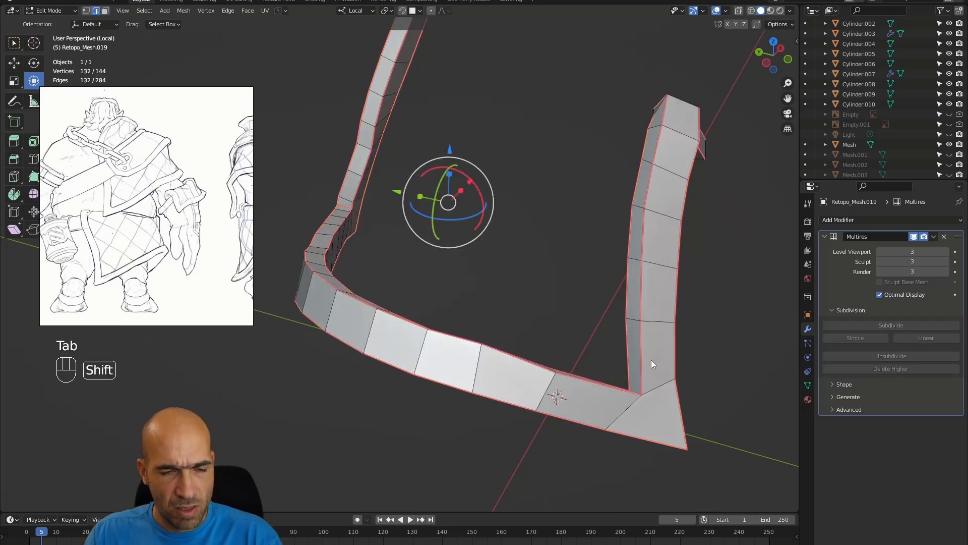
pyautogui.hotkey('shift', 'r')
pyautogui.press('Tab')
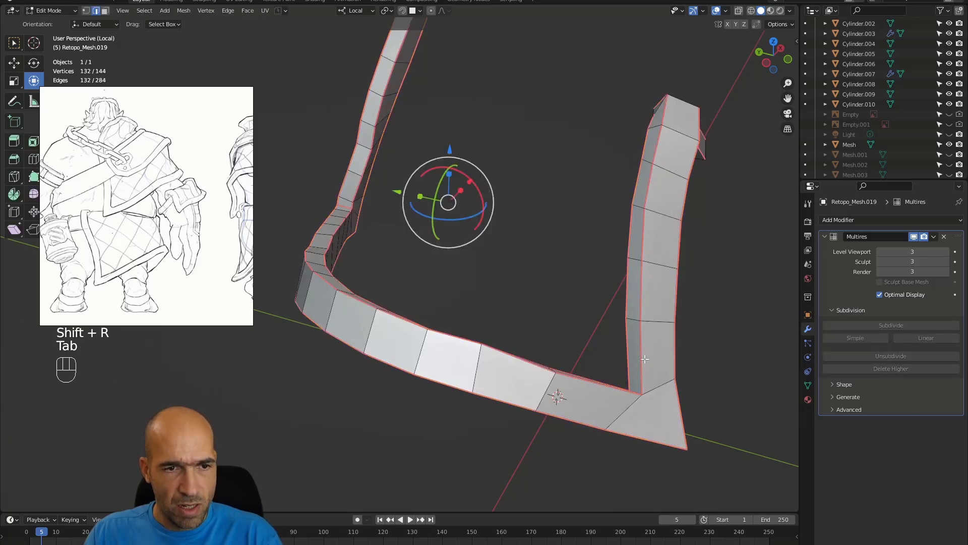
pyautogui.click(644, 358)
pyautogui.hotkey('ctrl', 'r')
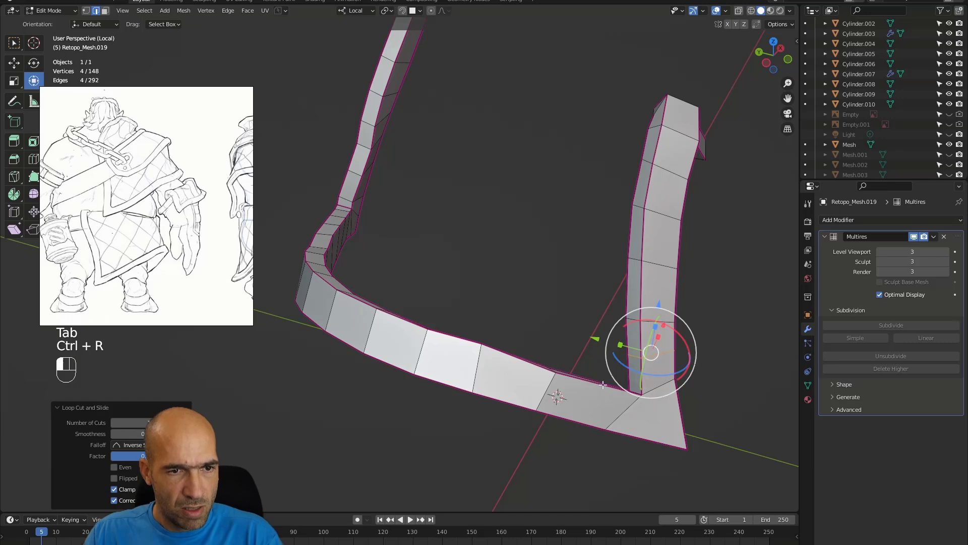
# Add a loop cut across the band's lower strip beside the same corner and return to object mode.
pyautogui.hotkey('ctrl', 'r')
pyautogui.click(603, 384)
pyautogui.click(603, 385)
pyautogui.keyDown('alt'); pyautogui.moveTo(603, 385); pyautogui.dragTo(510, 126); pyautogui.keyUp('alt')
pyautogui.keyDown('ctrl'); pyautogui.keyDown('alt'); pyautogui.moveTo(509, 126); pyautogui.dragTo(443, 309); pyautogui.keyUp('alt'); pyautogui.keyUp('ctrl')
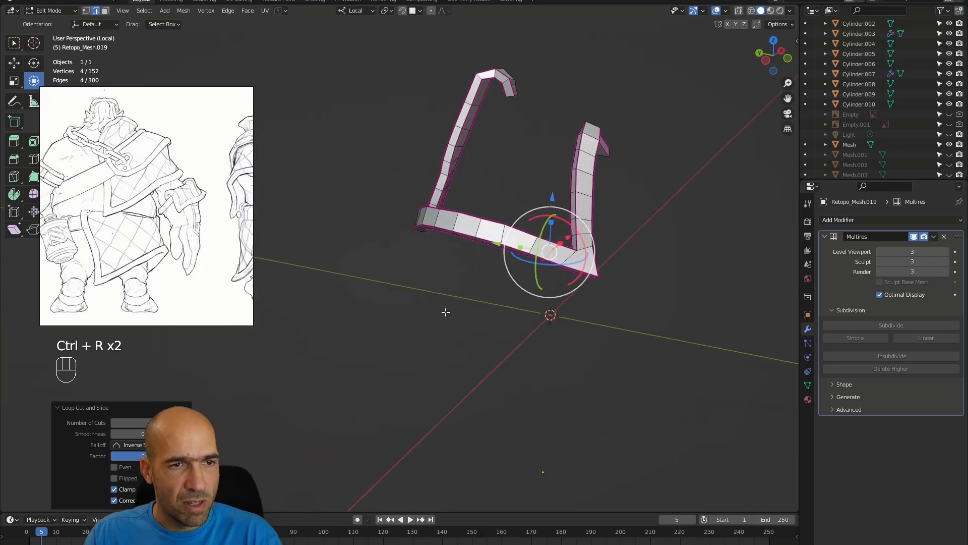
pyautogui.press('Tab')
pyautogui.keyDown('alt'); pyautogui.moveTo(594, 316); pyautogui.dragTo(615, 318); pyautogui.keyUp('alt')
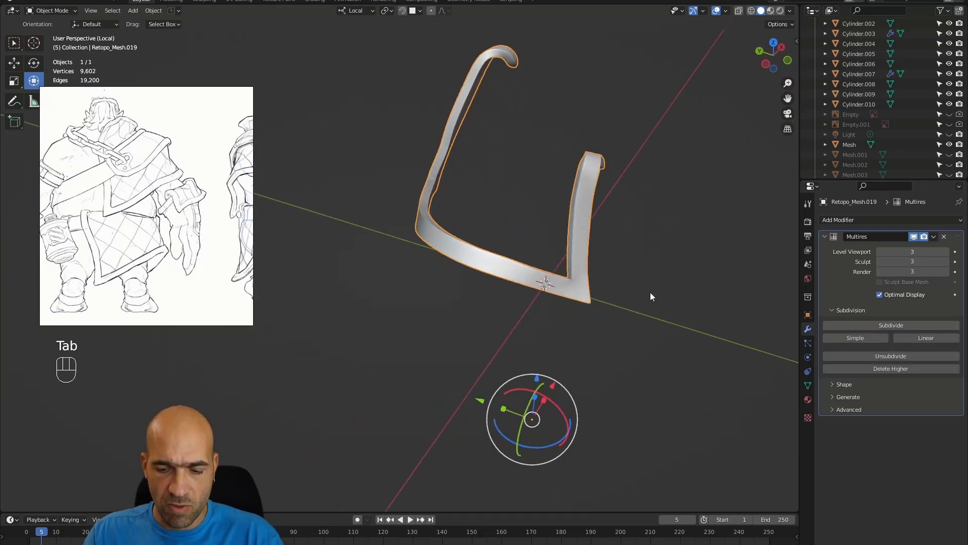
# Leave the isolated view and select the belt buckle on the full character.
pyautogui.press('/')
pyautogui.keyDown('alt'); pyautogui.moveTo(650, 292); pyautogui.dragTo(602, 329); pyautogui.keyUp('alt')
pyautogui.click(608, 310)
# Try a Solidify thickness of 0.02 m on the belt buckle and restore it to 0.04 m.
pyautogui.click(882, 264)
pyautogui.click(882, 265)
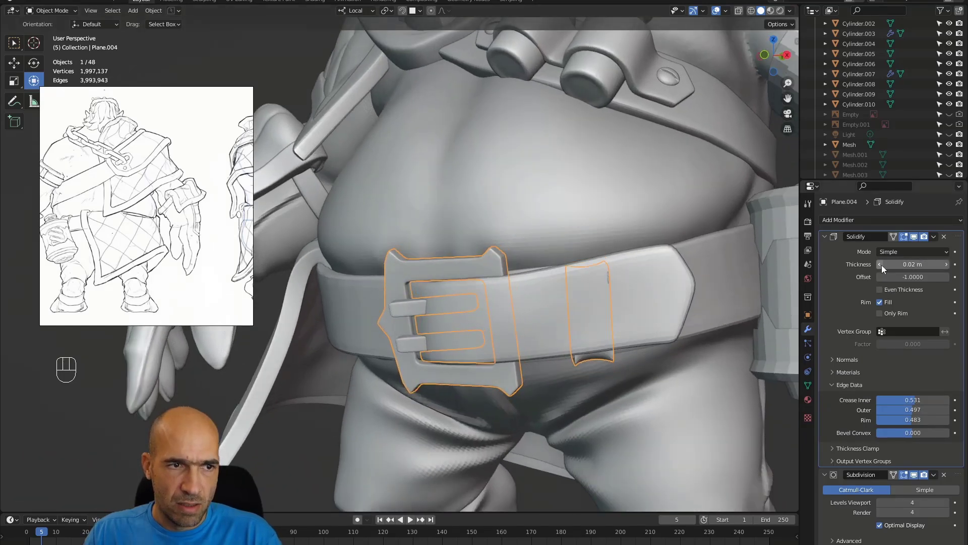
pyautogui.click(948, 264)
pyautogui.click(947, 263)
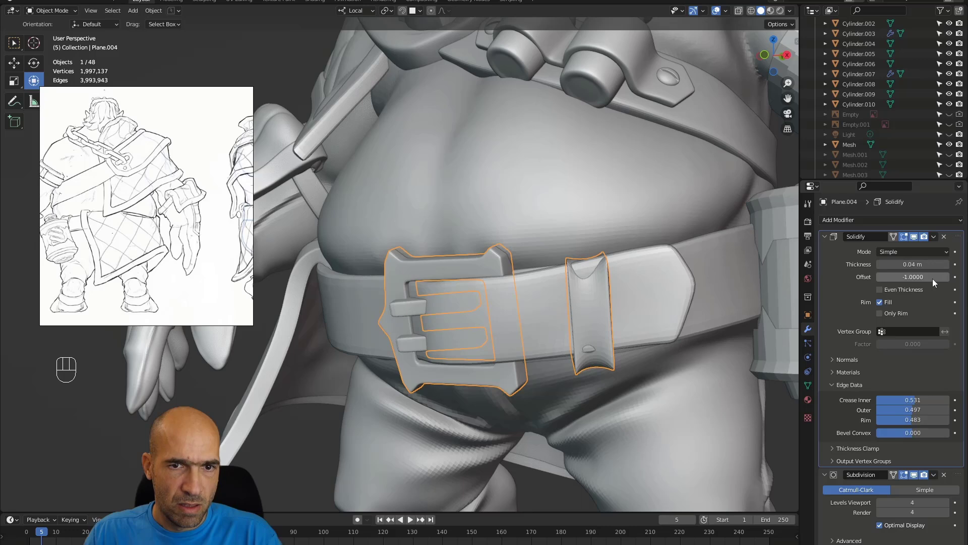
# Try a Solidify offset of 1 on the belt buckle and undo it.
pyautogui.click(881, 277)
pyautogui.write('1')
pyautogui.press('Return')
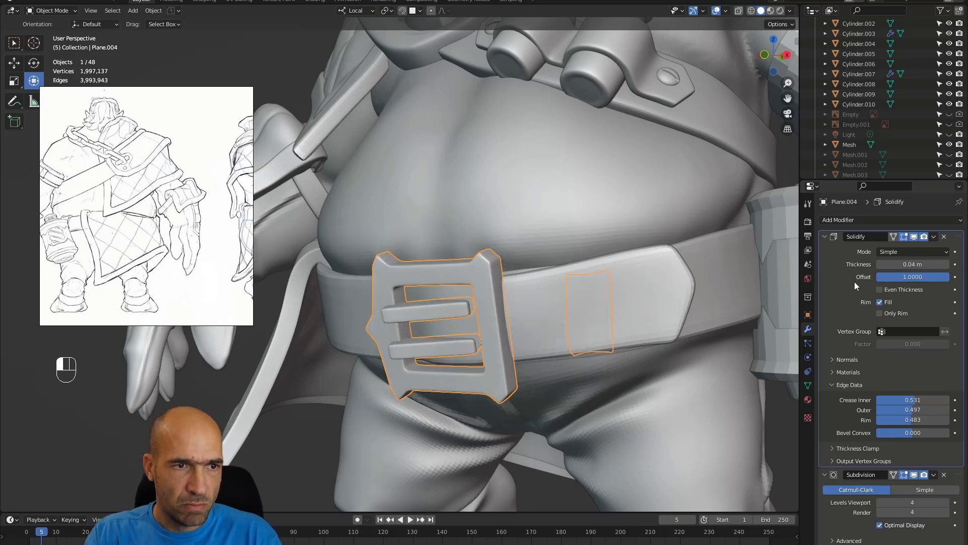
pyautogui.hotkey('ctrl', 'z')
pyautogui.keyDown('alt'); pyautogui.moveTo(733, 283); pyautogui.dragTo(747, 348); pyautogui.keyUp('alt')
pyautogui.keyDown('ctrl'); pyautogui.keyDown('alt'); pyautogui.moveTo(745, 299); pyautogui.dragTo(746, 333); pyautogui.keyUp('alt'); pyautogui.keyUp('ctrl')
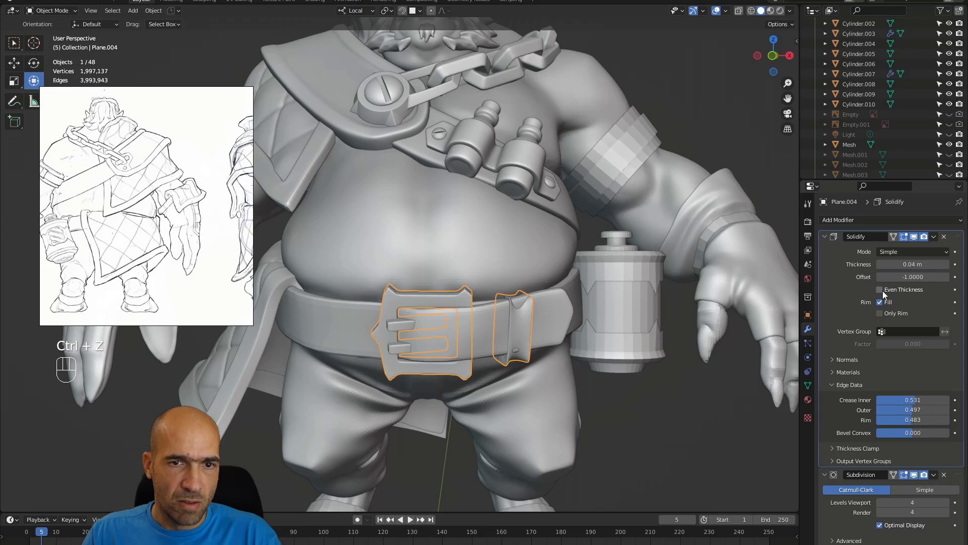
# Try the Complex mode of the buckle's Solidify modifier and switch it back to Simple.
pyautogui.keyDown('alt'); pyautogui.moveTo(650, 328); pyautogui.dragTo(665, 327); pyautogui.keyUp('alt')
pyautogui.click(912, 252)
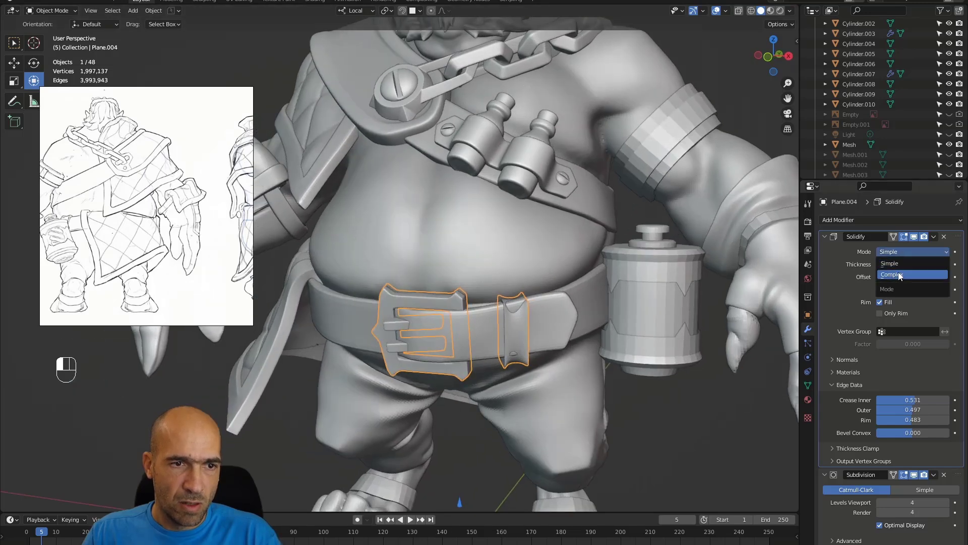
pyautogui.click(899, 275)
pyautogui.click(903, 252)
pyautogui.click(902, 259)
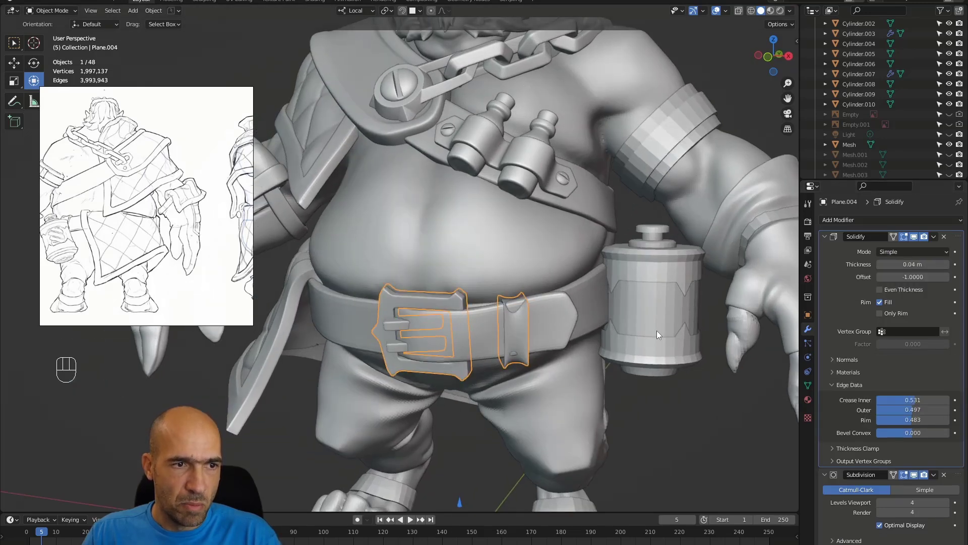
# Set the Solidify rim crease of the belt buckle to 0 and apply the modifier.
pyautogui.keyDown('alt'); pyautogui.moveTo(692, 332); pyautogui.dragTo(635, 318); pyautogui.keyUp('alt')
pyautogui.keyDown('ctrl'); pyautogui.moveTo(634, 319); pyautogui.dragTo(634, 338, button='middle'); pyautogui.keyUp('ctrl')
pyautogui.keyDown('alt'); pyautogui.keyDown('shift'); pyautogui.moveTo(634, 337); pyautogui.dragTo(625, 254); pyautogui.keyUp('shift'); pyautogui.keyUp('alt')
pyautogui.keyDown('alt'); pyautogui.keyDown('shift'); pyautogui.moveTo(670, 211); pyautogui.dragTo(656, 254); pyautogui.keyUp('shift'); pyautogui.keyUp('alt')
pyautogui.moveTo(655, 254)
pyautogui.keyDown('alt'); pyautogui.mouseDown()
pyautogui.moveTo(595, 244)
pyautogui.moveTo(644, 254)
pyautogui.mouseUp(); pyautogui.keyUp('alt')
pyautogui.keyDown('alt'); pyautogui.keyDown('shift'); pyautogui.moveTo(644, 254); pyautogui.dragTo(609, 246); pyautogui.keyUp('shift'); pyautogui.keyUp('alt')
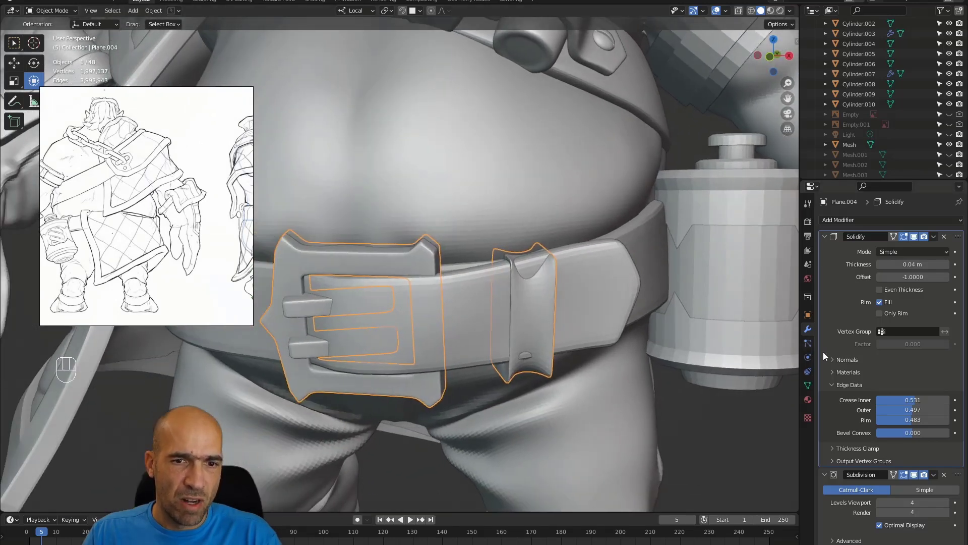
pyautogui.moveTo(912, 419); pyautogui.dragTo(886, 419)
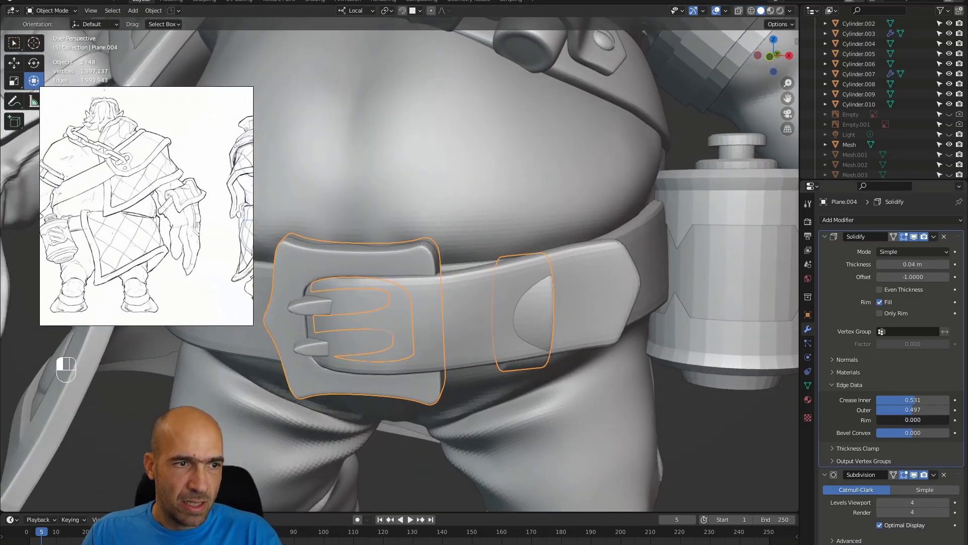
pyautogui.click(934, 237)
pyautogui.click(922, 249)
# Isolate the belt buckle object and open its mesh in edit mode.
pyautogui.keyDown('alt'); pyautogui.keyDown('shift'); pyautogui.moveTo(474, 303); pyautogui.dragTo(586, 307); pyautogui.keyUp('shift'); pyautogui.keyUp('alt')
pyautogui.keyDown('alt'); pyautogui.moveTo(679, 302); pyautogui.dragTo(653, 312); pyautogui.keyUp('alt')
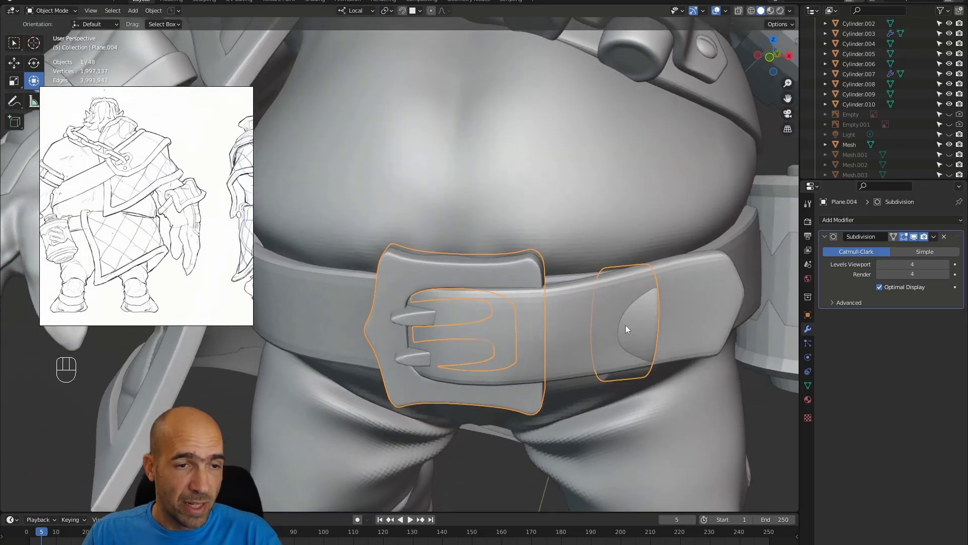
pyautogui.keyDown('alt'); pyautogui.moveTo(607, 334); pyautogui.dragTo(595, 347); pyautogui.keyUp('alt')
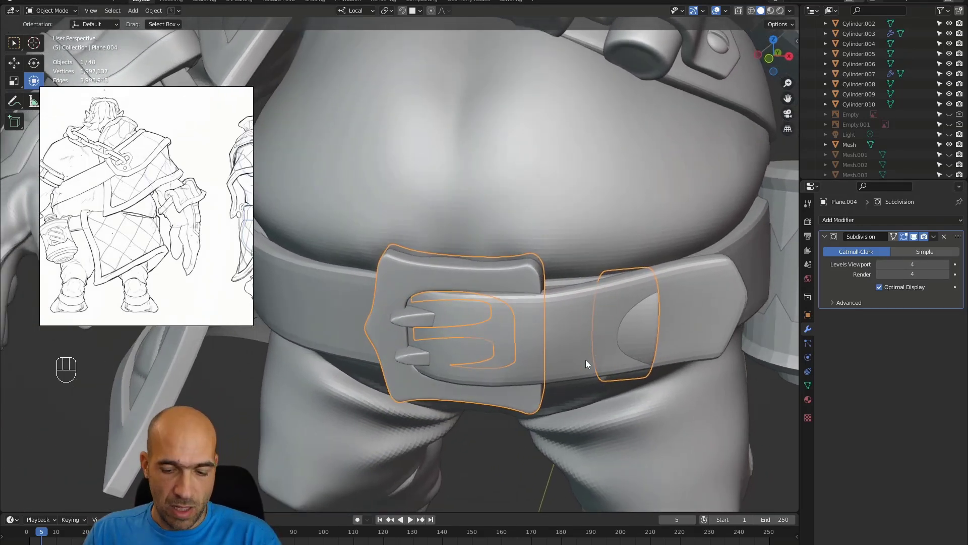
pyautogui.press('/')
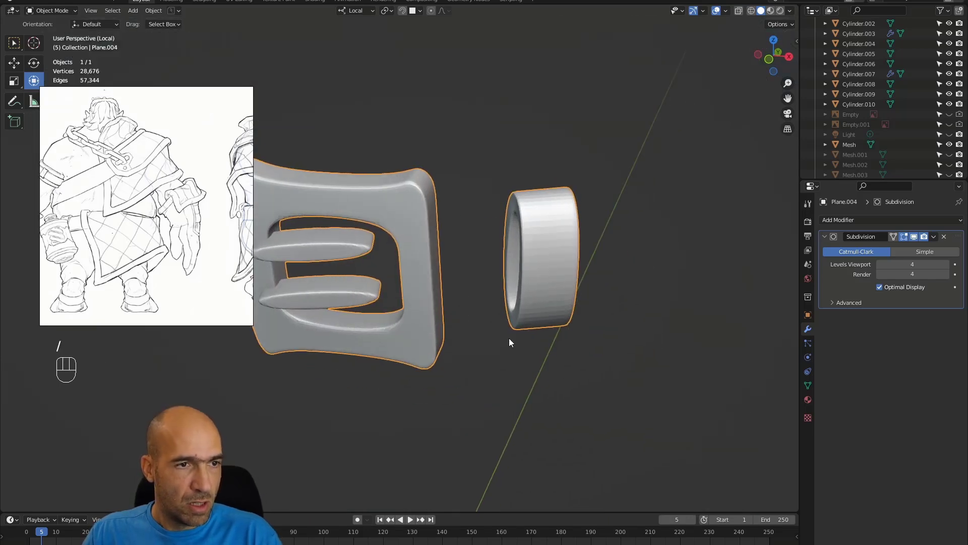
pyautogui.press('Tab')
pyautogui.keyDown('alt'); pyautogui.moveTo(510, 338); pyautogui.dragTo(609, 361); pyautogui.keyUp('alt')
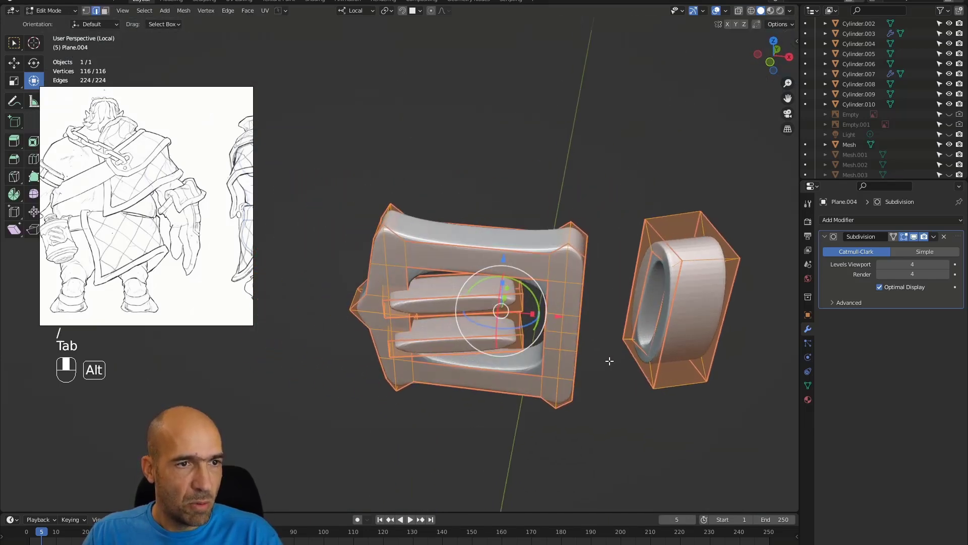
# Select a short depth edge at the buckle frame's upper corner and turn off the Subdivision modifier's viewport display.
pyautogui.click(410, 228)
pyautogui.keyDown('alt'); pyautogui.click(410, 231); pyautogui.keyUp('alt')
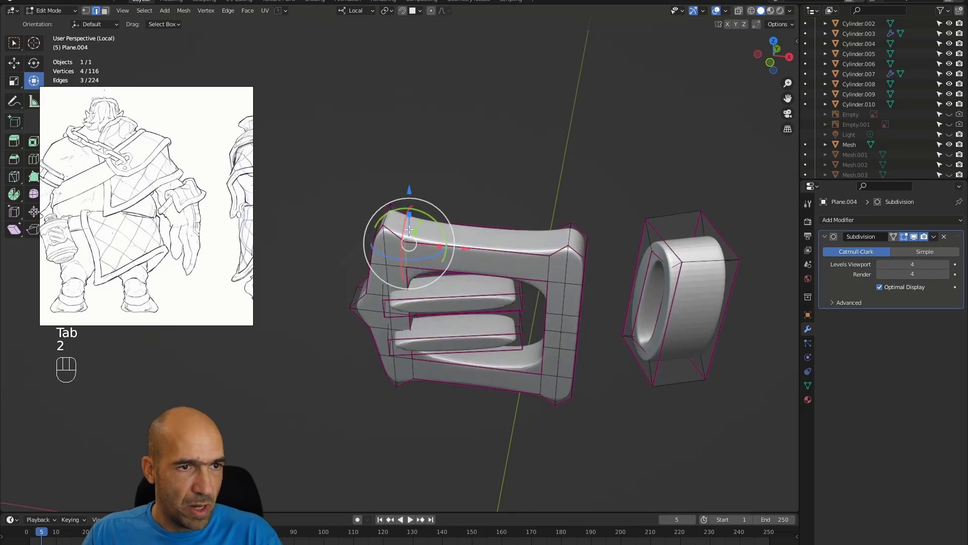
pyautogui.click(410, 230)
pyautogui.keyDown('alt'); pyautogui.moveTo(409, 230); pyautogui.dragTo(405, 184); pyautogui.keyUp('alt')
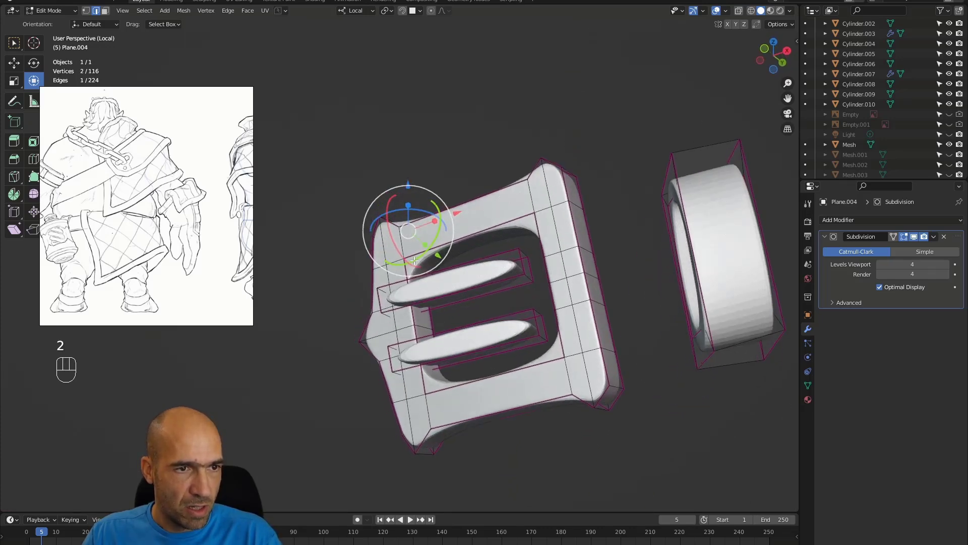
pyautogui.click(914, 237)
# Add the short depth edges at the buckle frame's other corners to the edge selection.
pyautogui.keyDown('alt'); pyautogui.moveTo(437, 322); pyautogui.dragTo(435, 379); pyautogui.keyUp('alt')
pyautogui.keyDown('shift'); pyautogui.click(435, 379); pyautogui.keyUp('shift')
pyautogui.keyDown('alt'); pyautogui.moveTo(445, 474); pyautogui.dragTo(561, 410); pyautogui.keyUp('alt')
pyautogui.keyDown('shift'); pyautogui.click(440, 417); pyautogui.keyUp('shift')
pyautogui.keyDown('shift'); pyautogui.click(538, 381); pyautogui.keyUp('shift')
pyautogui.keyDown('alt'); pyautogui.moveTo(564, 290); pyautogui.dragTo(589, 420); pyautogui.keyUp('alt')
pyautogui.keyDown('shift'); pyautogui.click(575, 233); pyautogui.keyUp('shift')
pyautogui.keyDown('shift'); pyautogui.click(554, 280); pyautogui.keyUp('shift')
# Extend the selection with the remaining depth edges around the buckle frame's pointed side.
pyautogui.keyDown('alt'); pyautogui.moveTo(396, 398); pyautogui.dragTo(421, 301); pyautogui.keyUp('alt')
pyautogui.keyDown('shift'); pyautogui.click(412, 248); pyautogui.keyUp('shift')
pyautogui.keyDown('shift'); pyautogui.click(405, 222); pyautogui.keyUp('shift')
pyautogui.keyDown('shift'); pyautogui.click(389, 320); pyautogui.keyUp('shift')
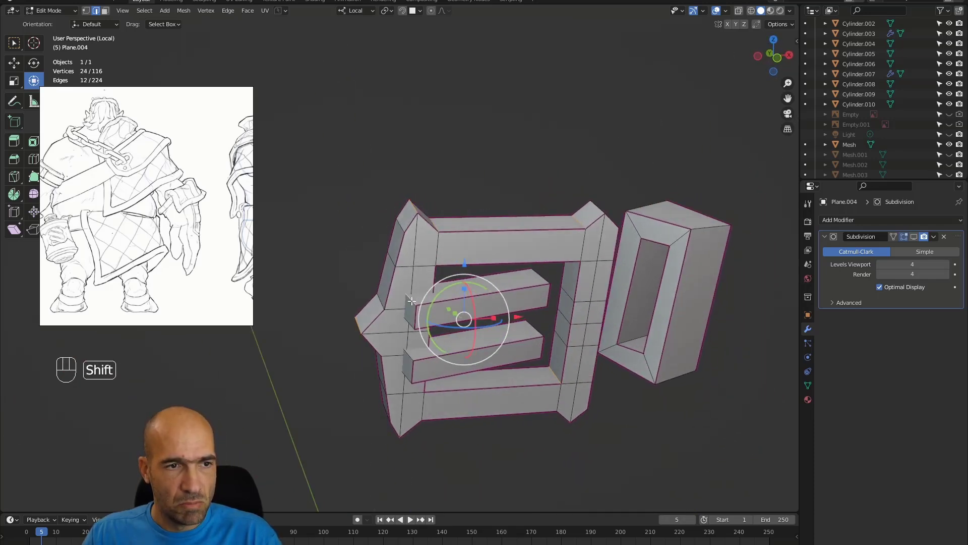
pyautogui.keyDown('alt'); pyautogui.moveTo(559, 320); pyautogui.dragTo(640, 278); pyautogui.keyUp('alt')
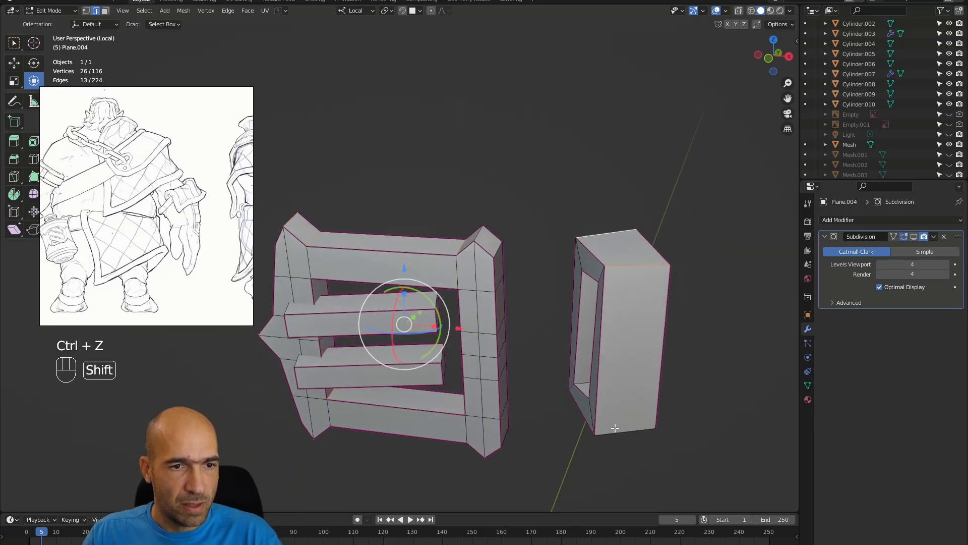
# Add the remaining short horizontal edges at the belt loop's corners to the current edge selection.
pyautogui.keyDown('alt'); pyautogui.moveTo(614, 431); pyautogui.dragTo(326, 395); pyautogui.keyUp('alt')
pyautogui.keyDown('shift'); pyautogui.click(225, 393); pyautogui.keyUp('shift')
pyautogui.keyDown('alt'); pyautogui.moveTo(227, 393); pyautogui.dragTo(285, 418); pyautogui.keyUp('alt')
pyautogui.keyDown('alt'); pyautogui.moveTo(320, 461); pyautogui.dragTo(353, 456); pyautogui.keyUp('alt')
pyautogui.keyDown('alt'); pyautogui.keyDown('shift'); pyautogui.moveTo(385, 486); pyautogui.dragTo(495, 425); pyautogui.keyUp('shift'); pyautogui.keyUp('alt')
pyautogui.keyDown('shift'); pyautogui.click(551, 412); pyautogui.keyUp('shift')
pyautogui.keyDown('alt'); pyautogui.moveTo(552, 413); pyautogui.dragTo(502, 236); pyautogui.keyUp('alt')
pyautogui.keyDown('shift'); pyautogui.click(473, 187); pyautogui.keyUp('shift')
pyautogui.moveTo(473, 188); pyautogui.dragTo(239, 228, button='middle')
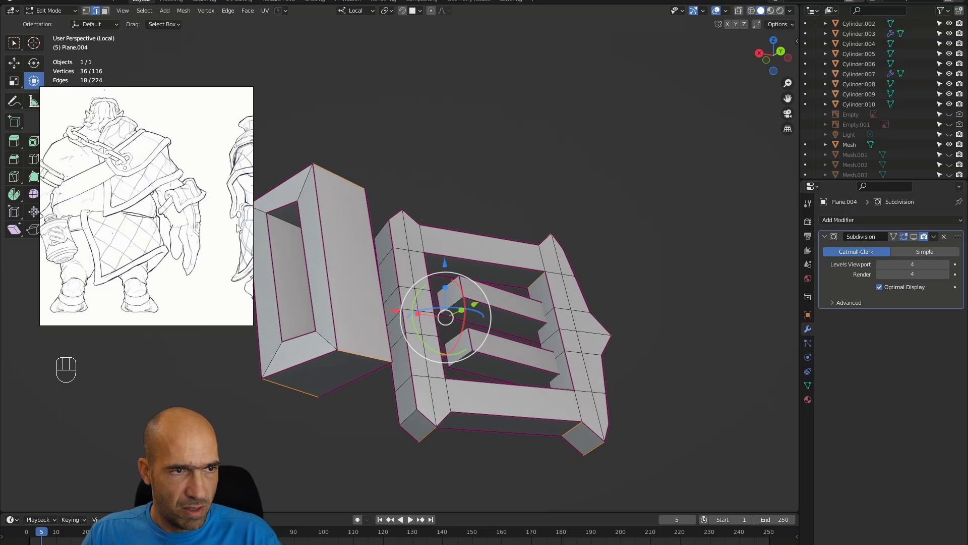
pyautogui.keyDown('shift'); pyautogui.click(279, 221); pyautogui.keyUp('shift')
pyautogui.keyDown('alt'); pyautogui.moveTo(280, 221); pyautogui.dragTo(550, 284); pyautogui.keyUp('alt')
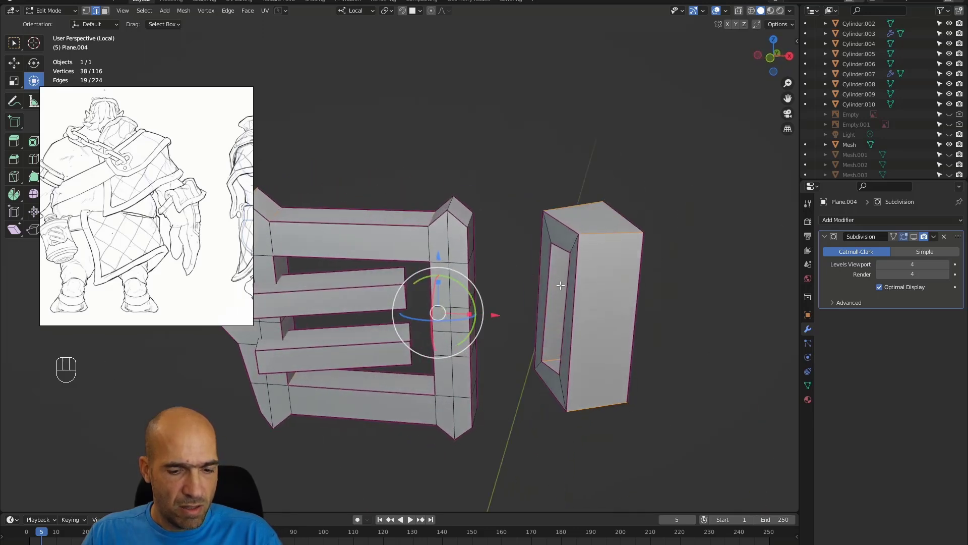
# Restore the Subdivision modifier's viewport display and crease the selected corner edges of the frame and belt loop.
pyautogui.click(914, 237)
pyautogui.hotkey('shift', 'e')
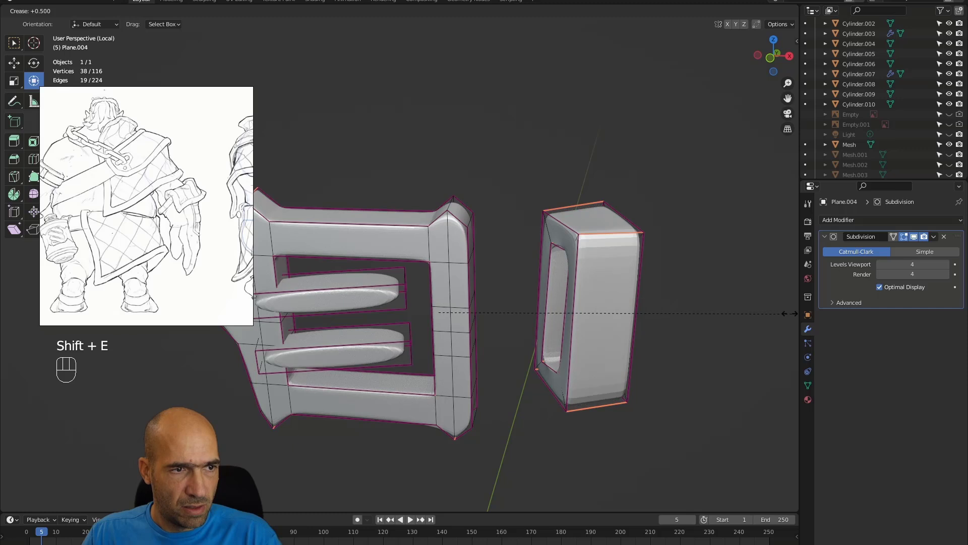
pyautogui.click(9, 315)
pyautogui.keyDown('alt'); pyautogui.moveTo(437, 360); pyautogui.dragTo(510, 371); pyautogui.keyUp('alt')
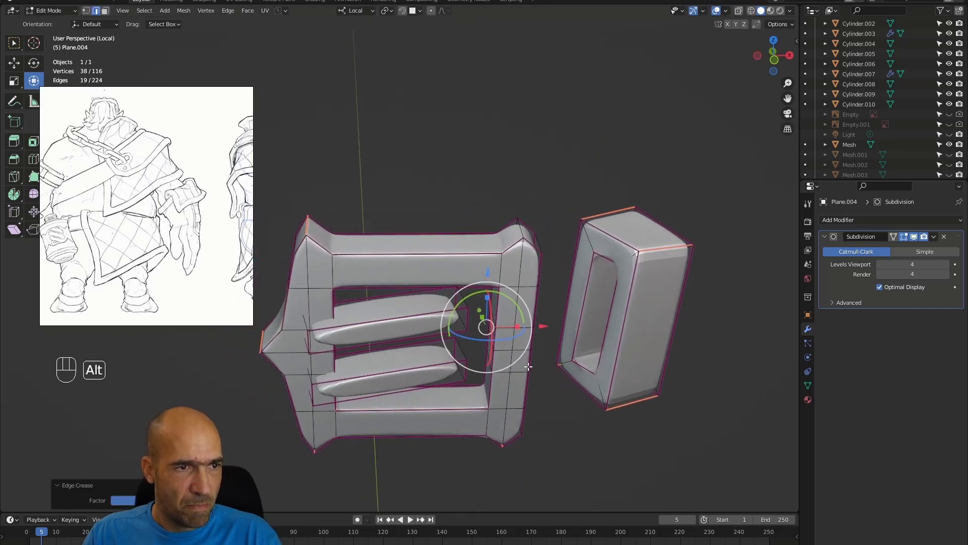
# Crease the missed depth edge at the buckle frame's upper corner on the side nearest the belt loop.
pyautogui.click(521, 230)
pyautogui.hotkey('shift', 'e')
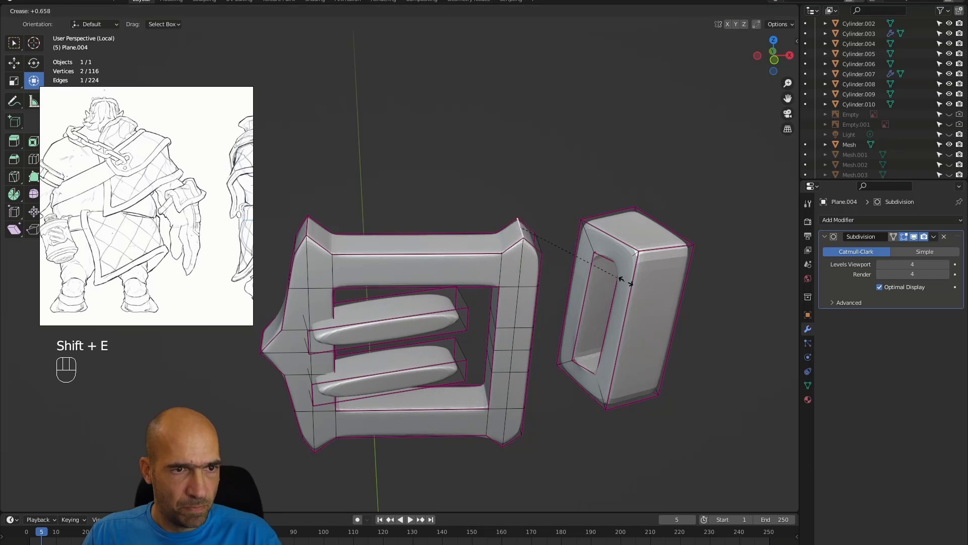
pyautogui.click(626, 281)
pyautogui.keyDown('alt'); pyautogui.moveTo(605, 292); pyautogui.dragTo(392, 387); pyautogui.keyUp('alt')
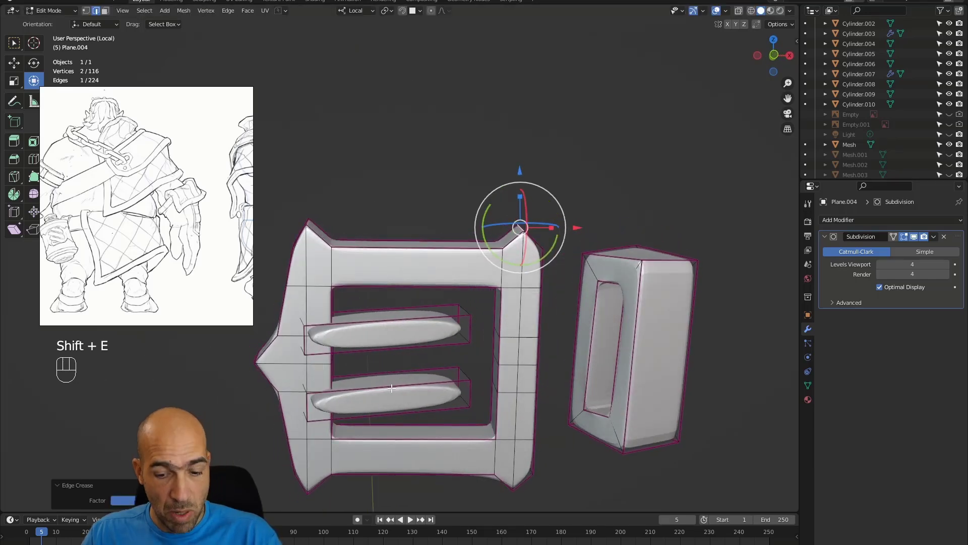
# Crease all edges of the two buckle prongs, then lower their crease slightly.
pyautogui.press('l')
pyautogui.press('l')
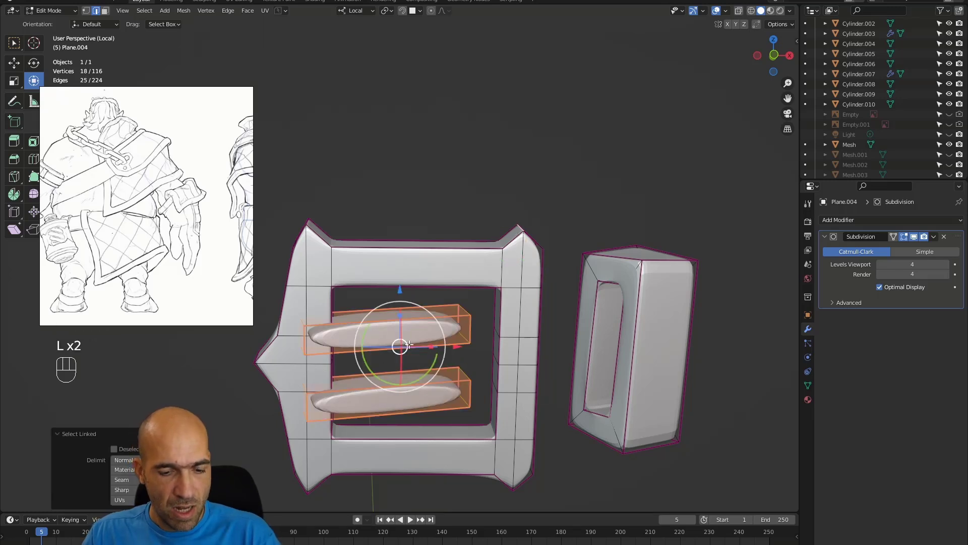
pyautogui.hotkey('shift', 'e')
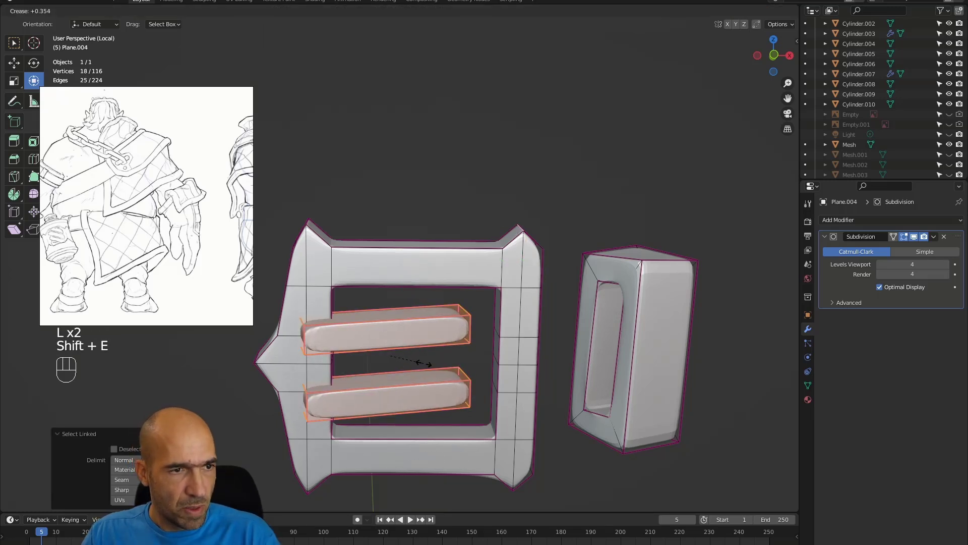
pyautogui.click(425, 363)
pyautogui.keyDown('alt'); pyautogui.moveTo(425, 363); pyautogui.dragTo(501, 378); pyautogui.keyUp('alt')
pyautogui.keyDown('alt'); pyautogui.moveTo(458, 367); pyautogui.dragTo(437, 366); pyautogui.keyUp('alt')
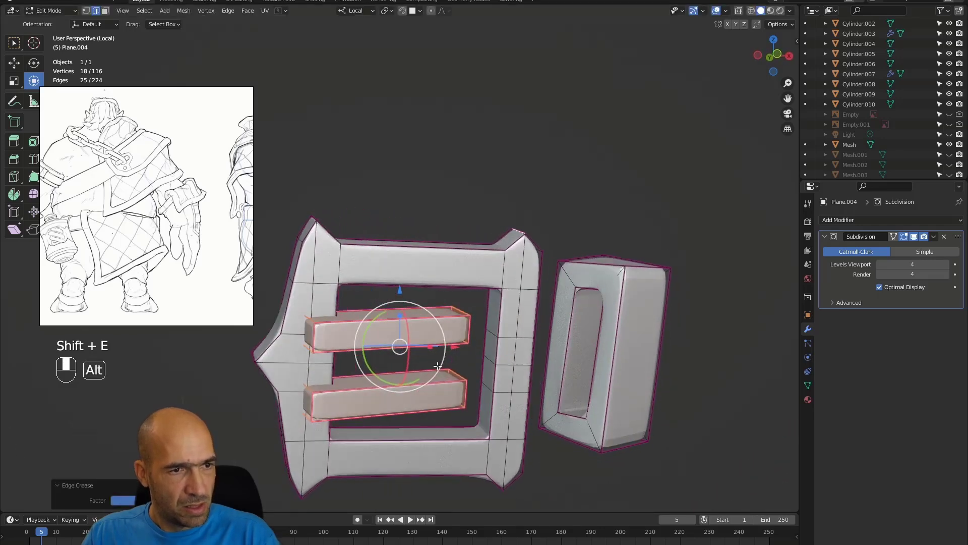
pyautogui.hotkey('shift', 'e')
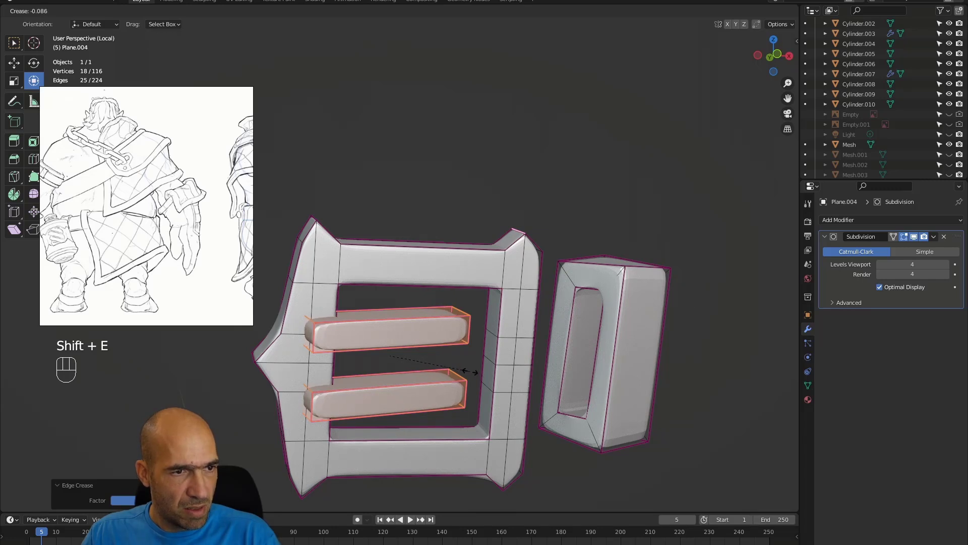
pyautogui.click(469, 371)
pyautogui.keyDown('alt'); pyautogui.moveTo(469, 371); pyautogui.dragTo(404, 348); pyautogui.keyUp('alt')
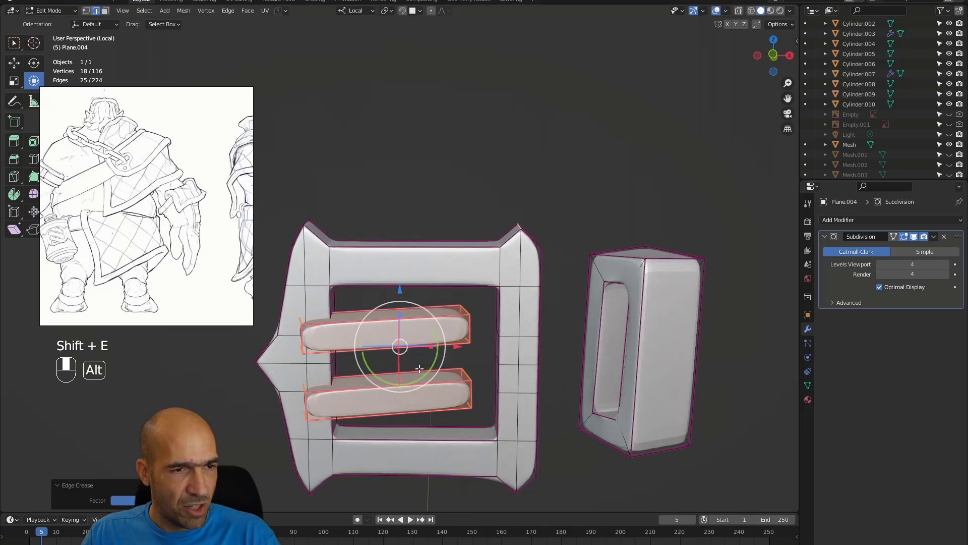
# Add a loop cut to each buckle prong and slide it towards the frame's pointed side.
pyautogui.hotkey('ctrl', 'r')
pyautogui.click(397, 338)
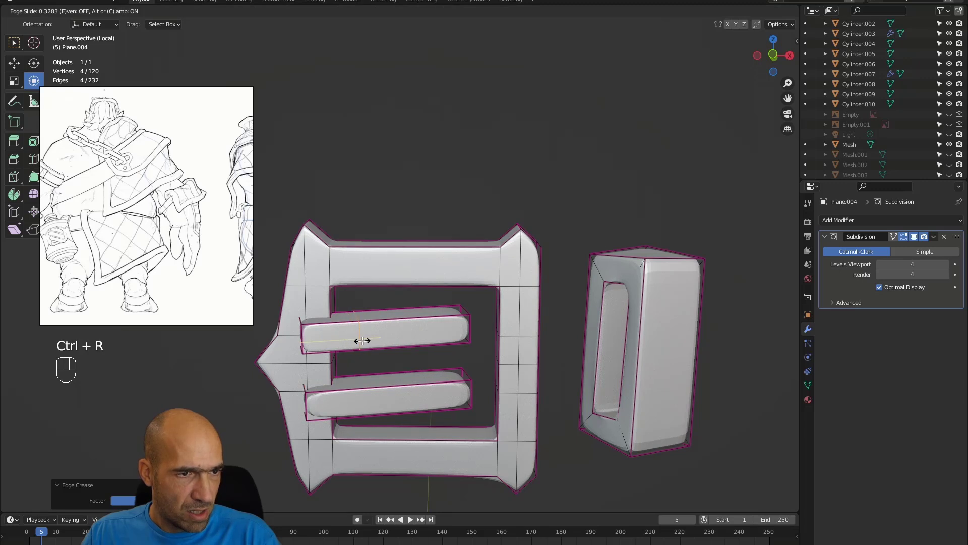
pyautogui.click(361, 340)
pyautogui.click(369, 389)
pyautogui.hotkey('ctrl', 'r')
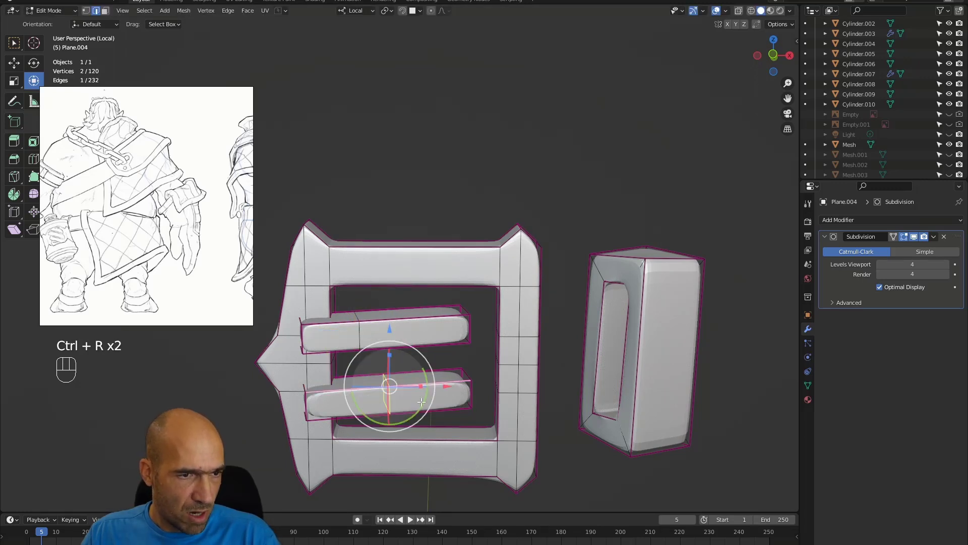
pyautogui.click(387, 395)
pyautogui.click(360, 399)
pyautogui.moveTo(438, 352)
pyautogui.keyDown('alt'); pyautogui.mouseDown(button='middle')
pyautogui.moveTo(459, 366)
pyautogui.moveTo(439, 359)
pyautogui.mouseUp(button='middle'); pyautogui.keyUp('alt')
# Select both prongs with their new loops and raise the crease on all their edges.
pyautogui.press('l')
pyautogui.press('l')
pyautogui.hotkey('shift', 'e')
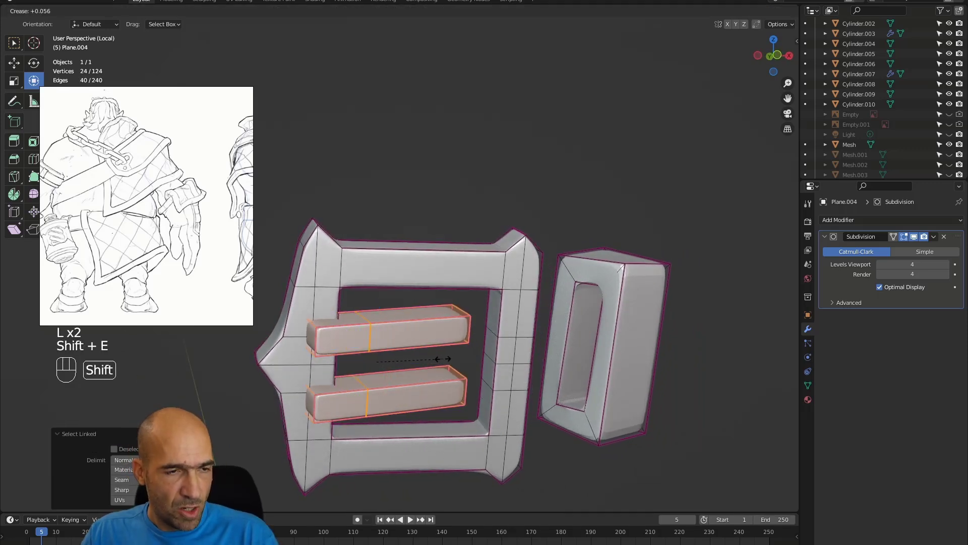
pyautogui.click(452, 386)
pyautogui.keyDown('alt'); pyautogui.moveTo(451, 386); pyautogui.dragTo(440, 313, button='middle'); pyautogui.keyUp('alt')
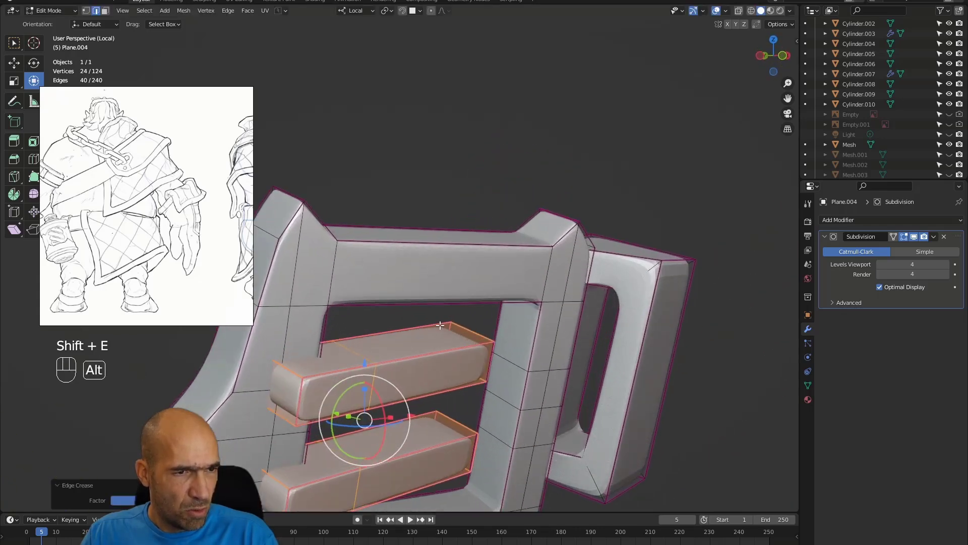
pyautogui.keyDown('alt'); pyautogui.keyDown('shift'); pyautogui.moveTo(427, 373); pyautogui.dragTo(448, 345, button='middle'); pyautogui.keyUp('shift'); pyautogui.keyUp('alt')
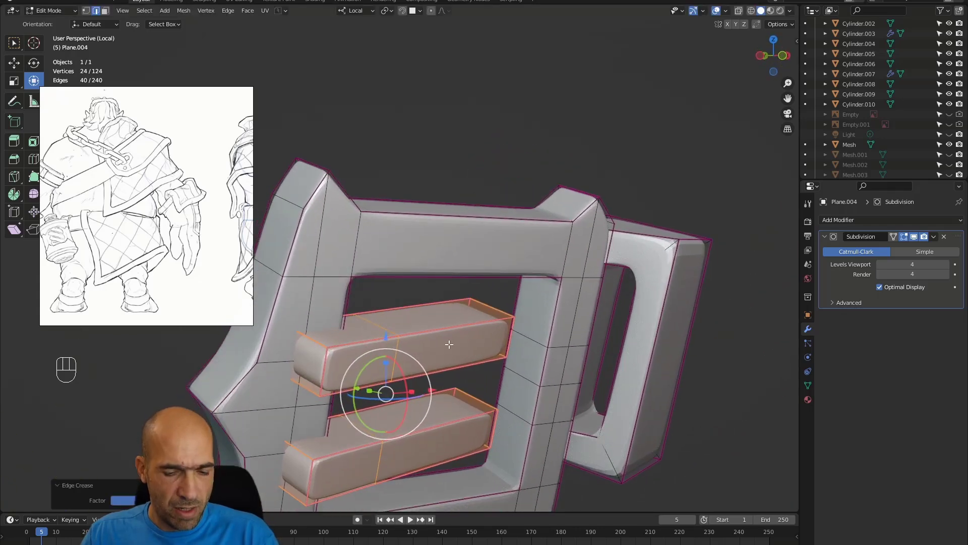
# Clear the crease from both prongs completely, then reapply one even crease to all their edges.
pyautogui.hotkey('shift', 'e')
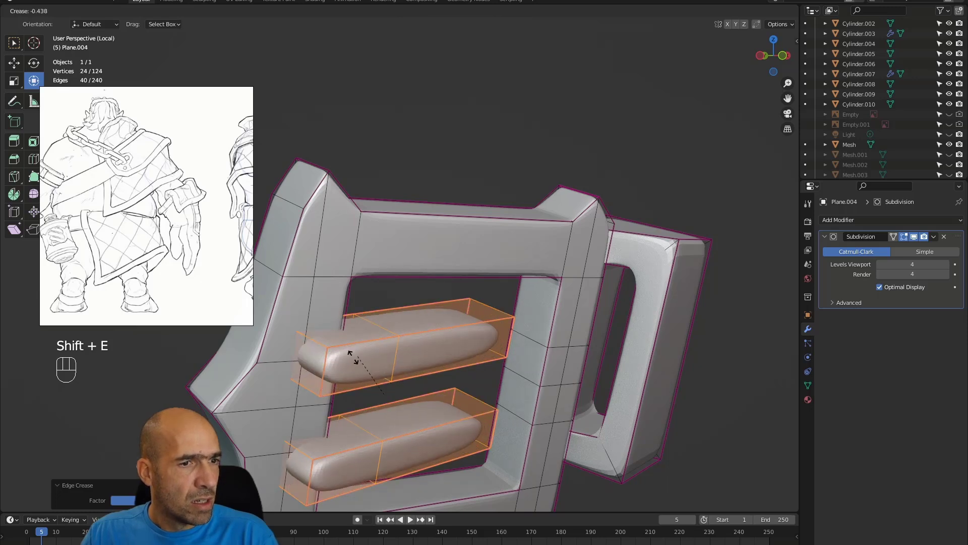
pyautogui.click(390, 371)
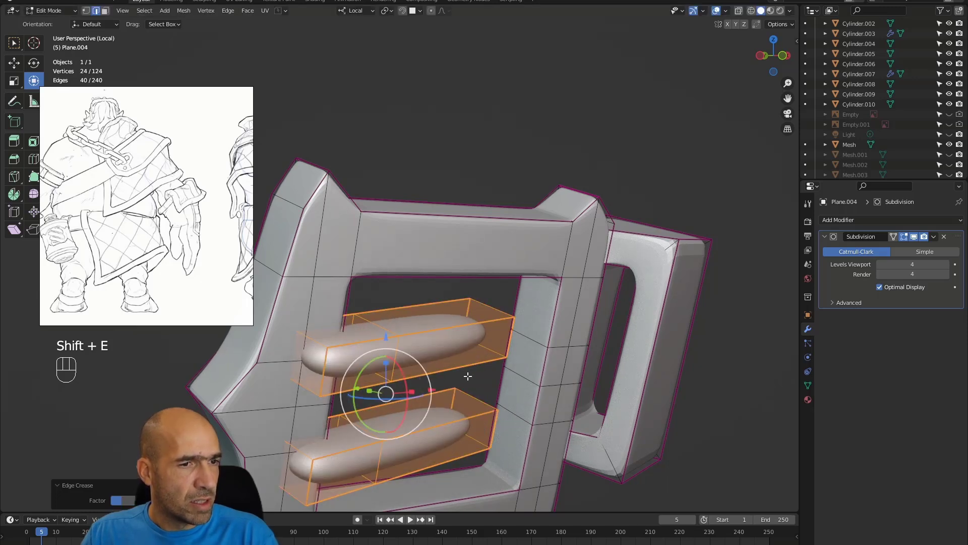
pyautogui.hotkey('shift', 'e')
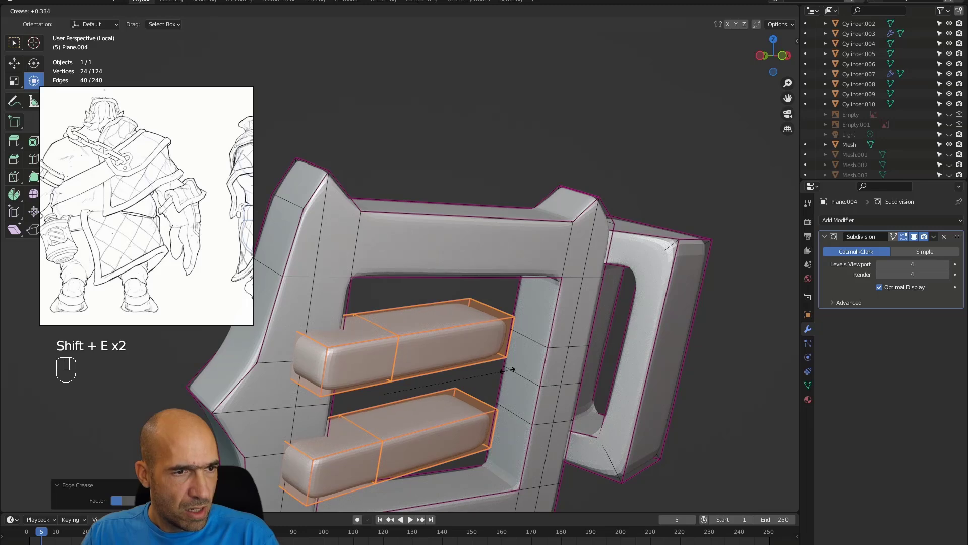
pyautogui.click(509, 370)
pyautogui.keyDown('alt'); pyautogui.moveTo(507, 373); pyautogui.dragTo(469, 432, button='middle'); pyautogui.keyUp('alt')
# Crease the depth edge where the frame's lower bar meets the corner nearest the belt loop.
pyautogui.click(468, 434)
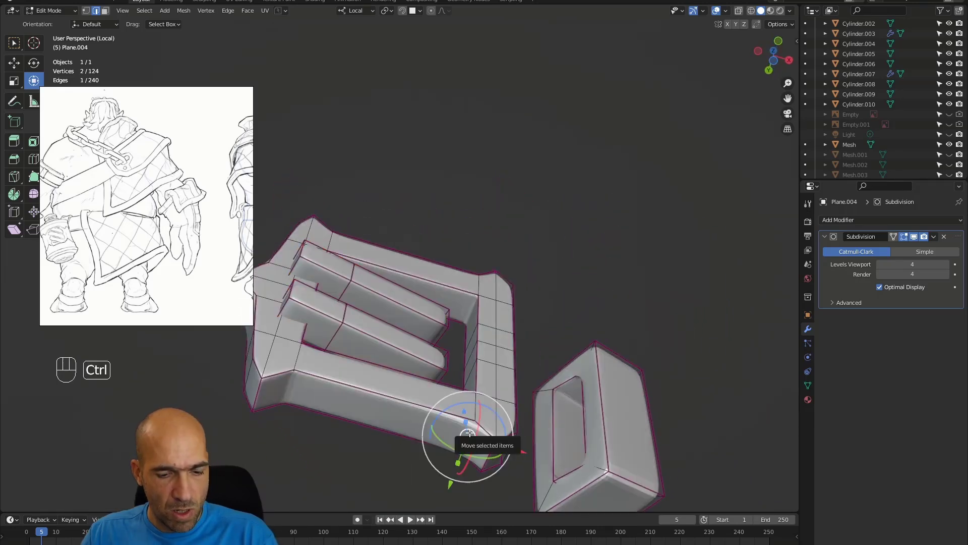
pyautogui.hotkey('ctrl', 'e')
pyautogui.hotkey('shift', 'e')
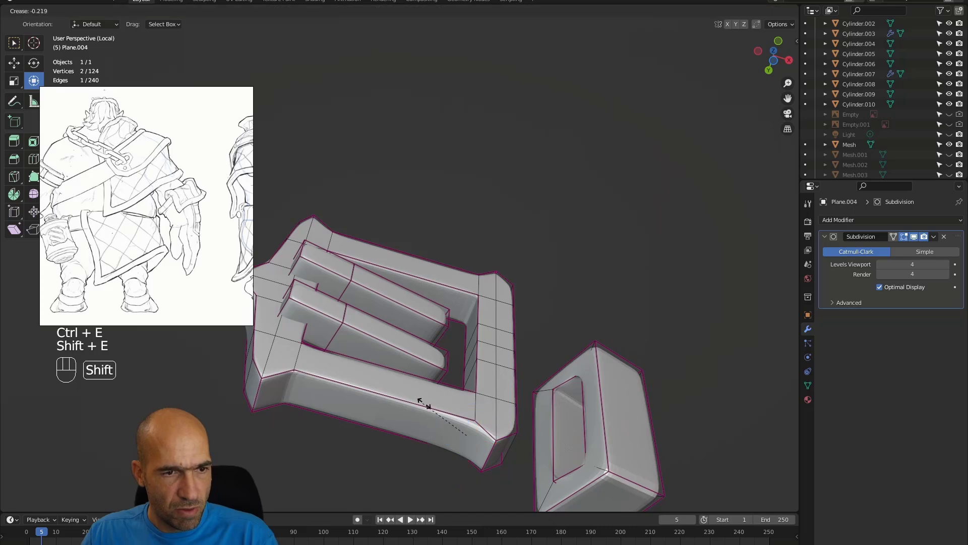
pyautogui.click(574, 362)
pyautogui.keyDown('alt'); pyautogui.moveTo(574, 362); pyautogui.dragTo(580, 389, button='middle'); pyautogui.keyUp('alt')
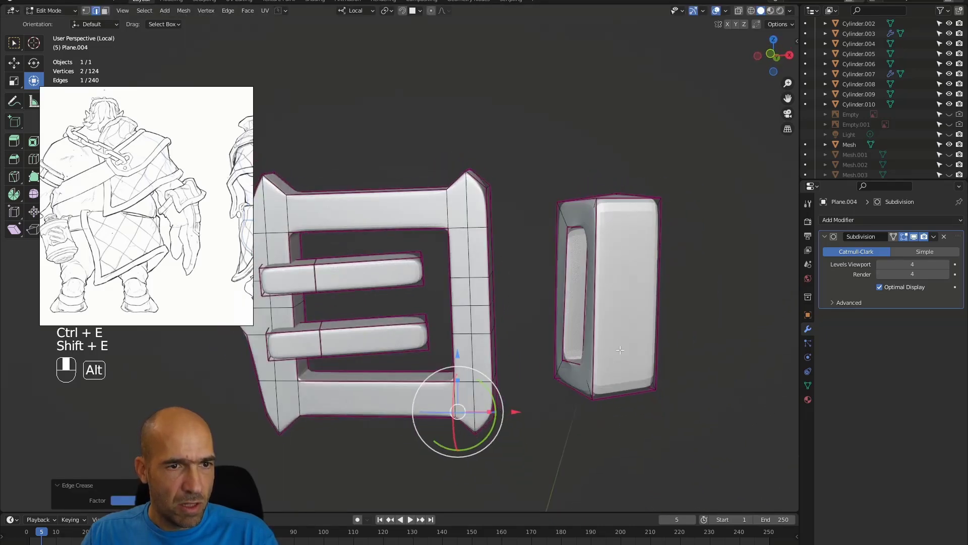
# Add a centred loop cut around the belt loop's front slab and another around its back slab.
pyautogui.click(596, 304)
pyautogui.hotkey('ctrl', 'r')
pyautogui.click(608, 302)
pyautogui.rightClick(608, 303)
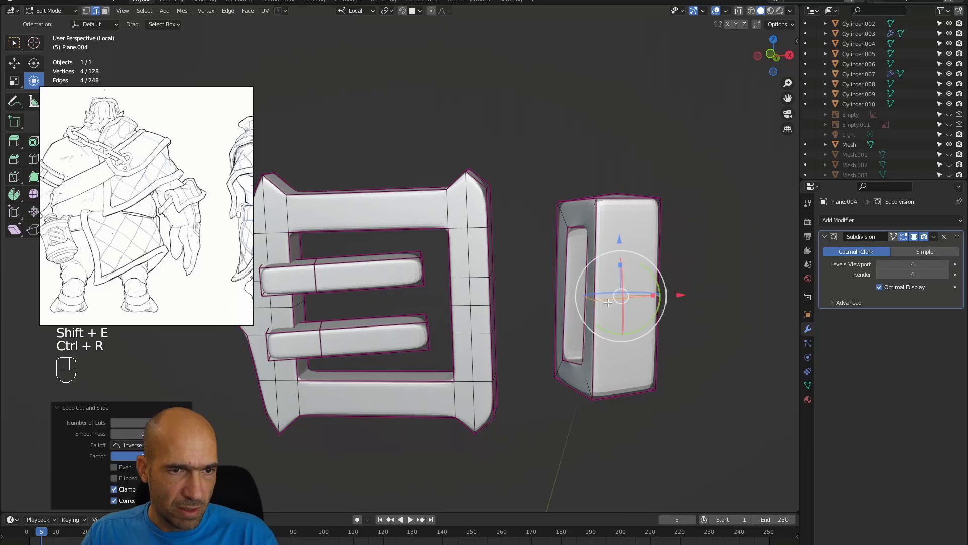
pyautogui.click(569, 297)
pyautogui.click(569, 296)
pyautogui.rightClick(569, 297)
pyautogui.keyDown('alt'); pyautogui.moveTo(669, 266); pyautogui.dragTo(653, 284, button='middle'); pyautogui.keyUp('alt')
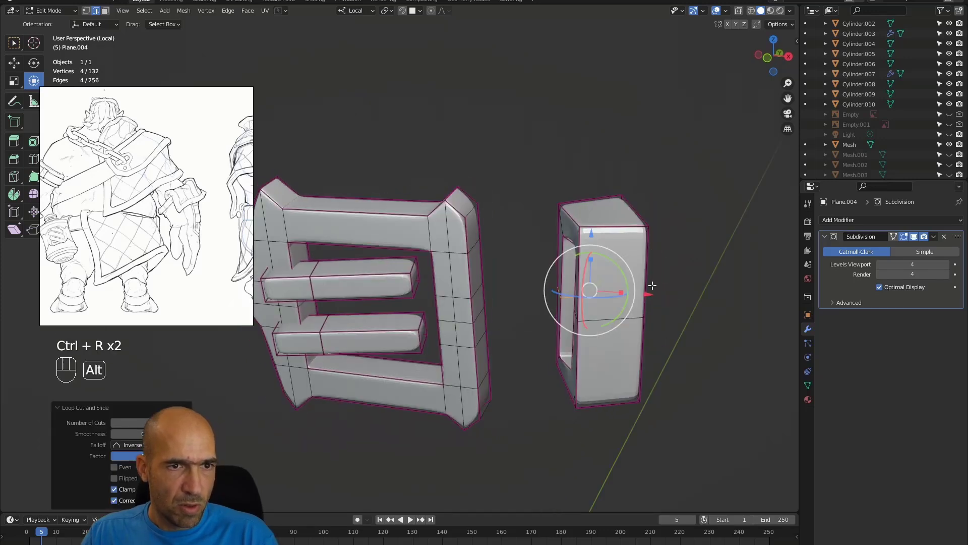
# Add three more centred loop cuts to the belt loop, including one above and one below the front slab's middle cut.
pyautogui.doubleClick(609, 225)
pyautogui.click(577, 273)
pyautogui.hotkey('ctrl', 'r')
pyautogui.click(579, 275)
pyautogui.rightClick(580, 315)
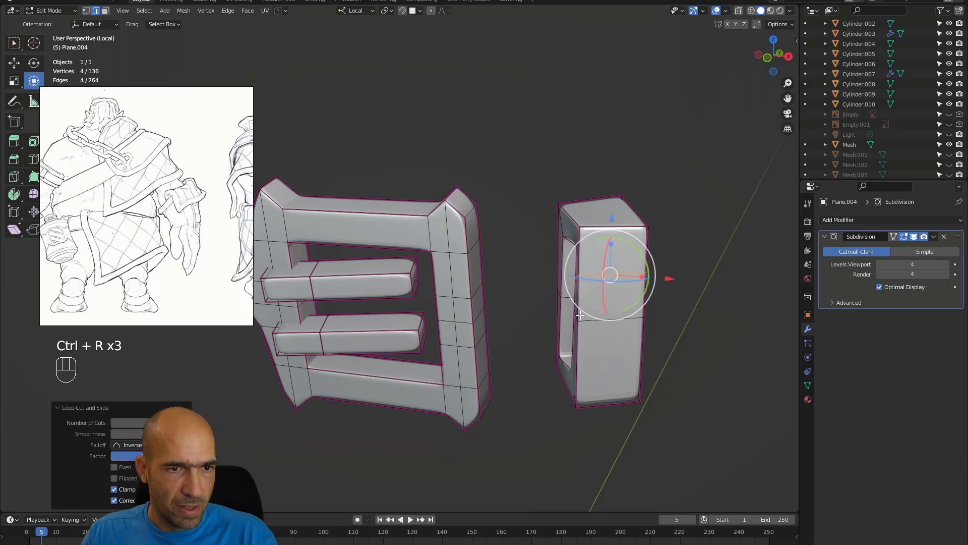
pyautogui.hotkey('ctrl', 'r')
pyautogui.click(576, 364)
pyautogui.rightClick(576, 365)
pyautogui.keyDown('alt'); pyautogui.moveTo(580, 355); pyautogui.dragTo(652, 342); pyautogui.keyUp('alt')
pyautogui.click(588, 257)
pyautogui.hotkey('ctrl', 'r')
pyautogui.click(594, 257)
pyautogui.rightClick(594, 256)
# Add a centred loop cut across the buckle frame's upper bar and another across its lower bar.
pyautogui.keyDown('alt'); pyautogui.moveTo(463, 388); pyautogui.dragTo(383, 227); pyautogui.keyUp('alt')
pyautogui.click(378, 224)
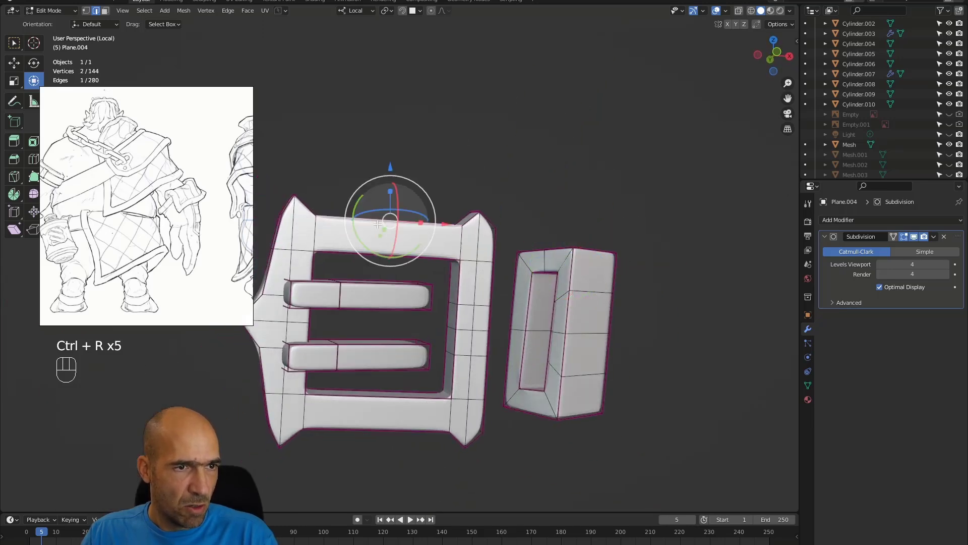
pyautogui.hotkey('ctrl', 'r')
pyautogui.click(378, 223)
pyautogui.rightClick(378, 224)
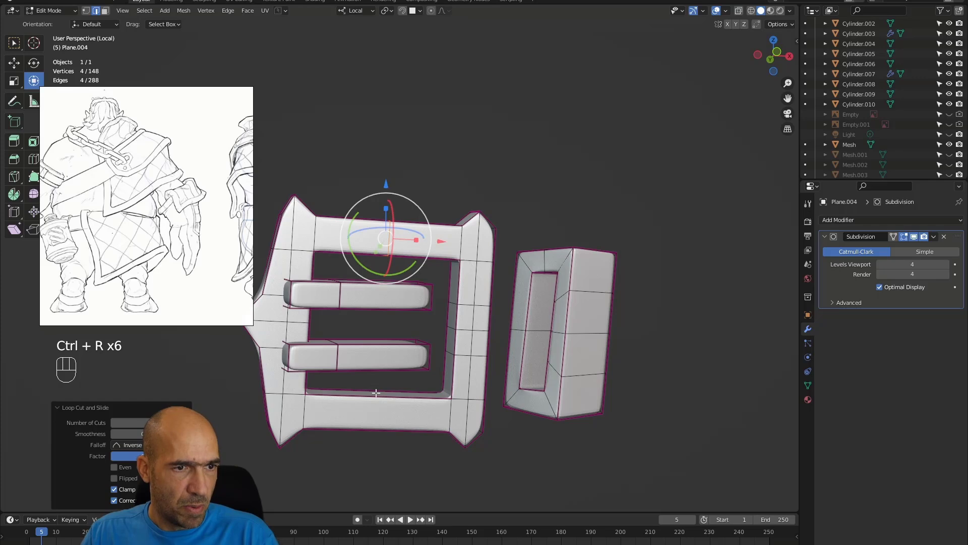
pyautogui.click(375, 397)
pyautogui.hotkey('ctrl', 'r')
pyautogui.click(375, 398)
pyautogui.rightClick(374, 398)
# Select the two edges at the buckle frame's pointed tip and crease them.
pyautogui.keyDown('alt'); pyautogui.moveTo(368, 471); pyautogui.dragTo(484, 472); pyautogui.keyUp('alt')
pyautogui.keyDown('alt'); pyautogui.moveTo(308, 393); pyautogui.dragTo(361, 388); pyautogui.keyUp('alt')
pyautogui.click(401, 355)
pyautogui.keyDown('alt'); pyautogui.moveTo(449, 323); pyautogui.dragTo(387, 316); pyautogui.keyUp('alt')
pyautogui.keyDown('shift'); pyautogui.click(413, 309); pyautogui.keyUp('shift')
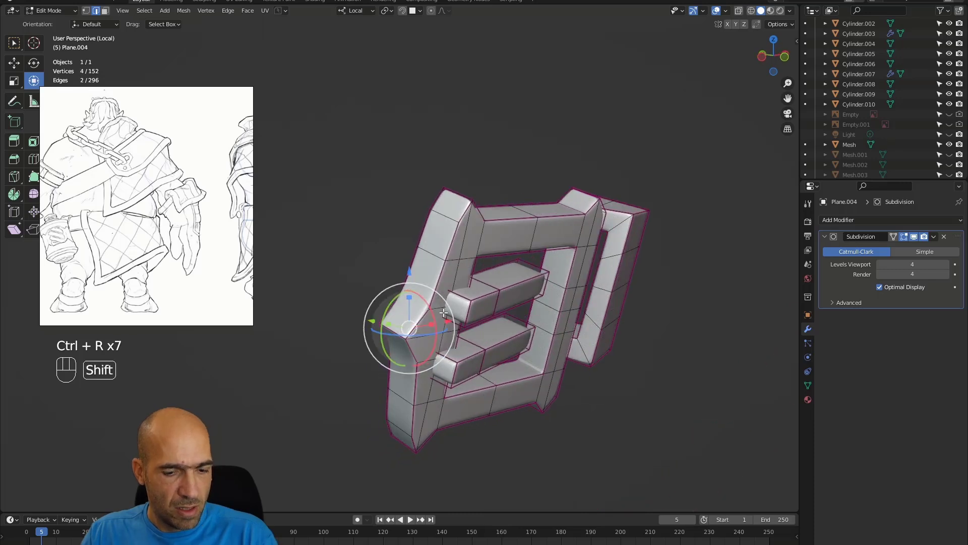
pyautogui.hotkey('shift', 'e')
pyautogui.click(476, 305)
pyautogui.keyDown('alt'); pyautogui.moveTo(608, 331); pyautogui.dragTo(570, 387); pyautogui.keyUp('alt')
pyautogui.keyDown('alt'); pyautogui.moveTo(600, 386); pyautogui.dragTo(709, 392); pyautogui.keyUp('alt')
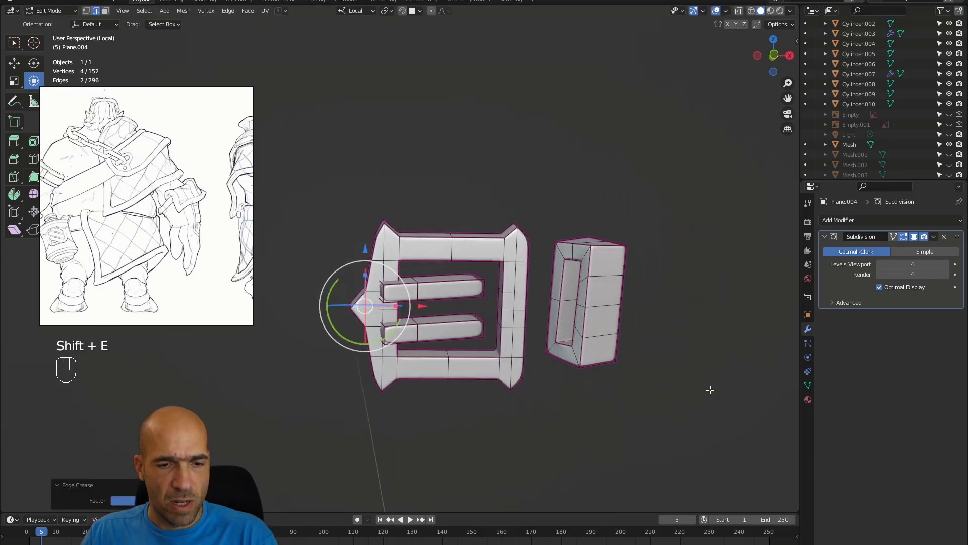
# Leave the isolated view to show the whole character and switch the buckle object to Sculpt Mode.
pyautogui.press('/')
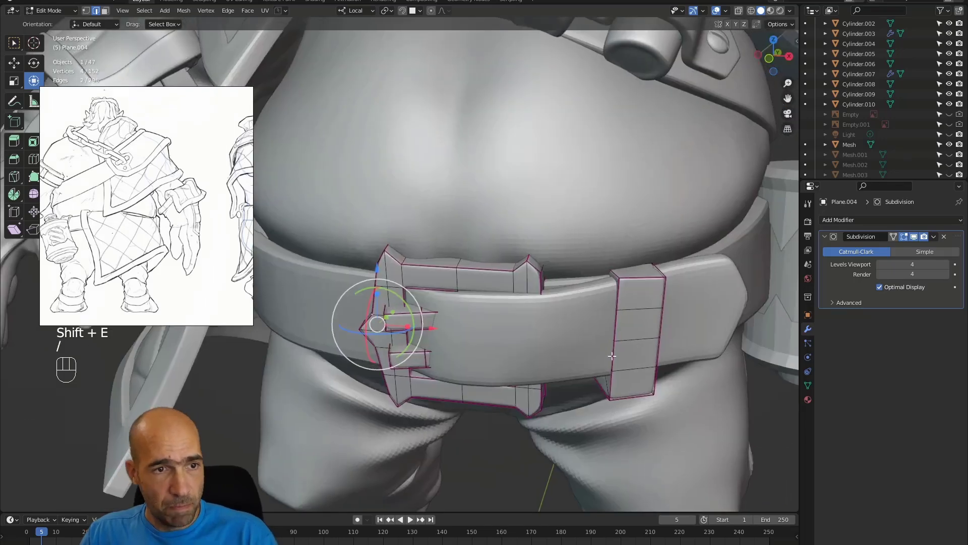
pyautogui.moveTo(572, 374)
pyautogui.keyDown('alt'); pyautogui.mouseDown()
pyautogui.moveTo(590, 358)
pyautogui.moveTo(570, 363)
pyautogui.mouseUp(); pyautogui.keyUp('alt')
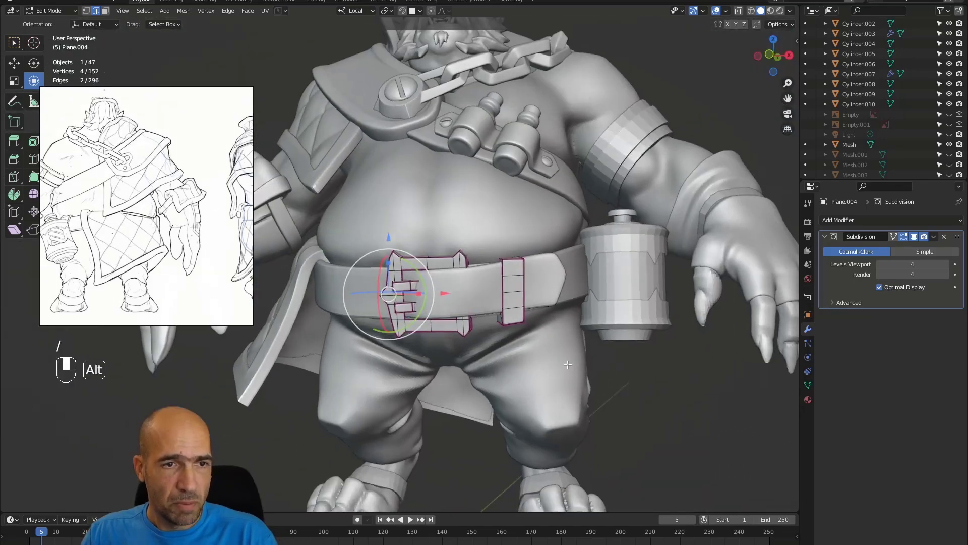
pyautogui.hotkey('ctrl', 'Tab')
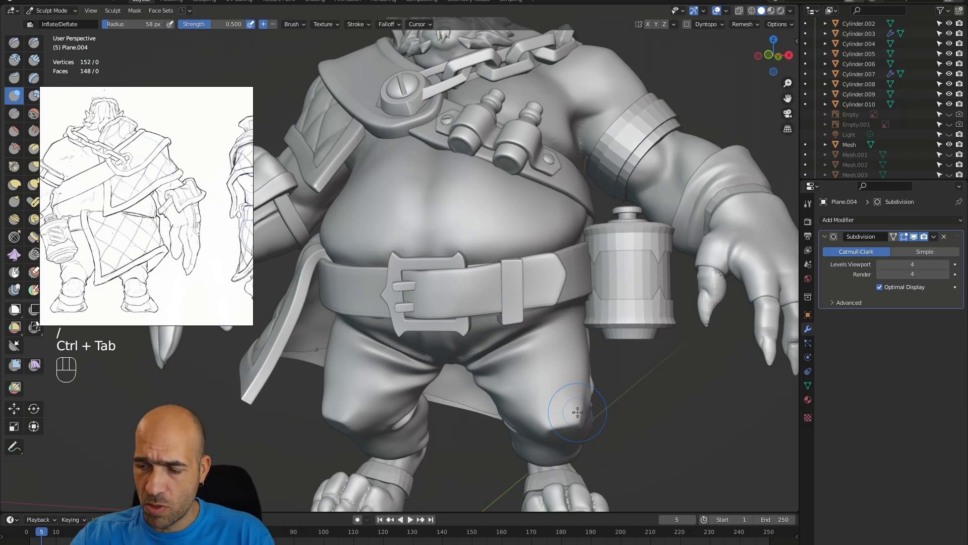
# Adjust the belt loop beside the buckle using the Grab brush at a 128 px radius.
pyautogui.press(']')
pyautogui.press(']')
pyautogui.press(']')
pyautogui.press(']')
pyautogui.keyDown('alt'); pyautogui.moveTo(513, 268); pyautogui.dragTo(458, 268); pyautogui.keyUp('alt')
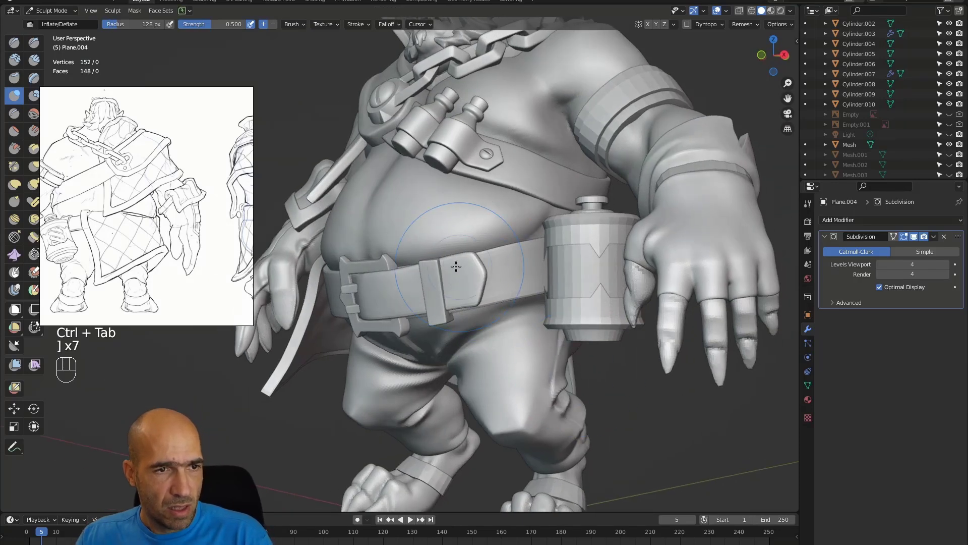
pyautogui.press('g')
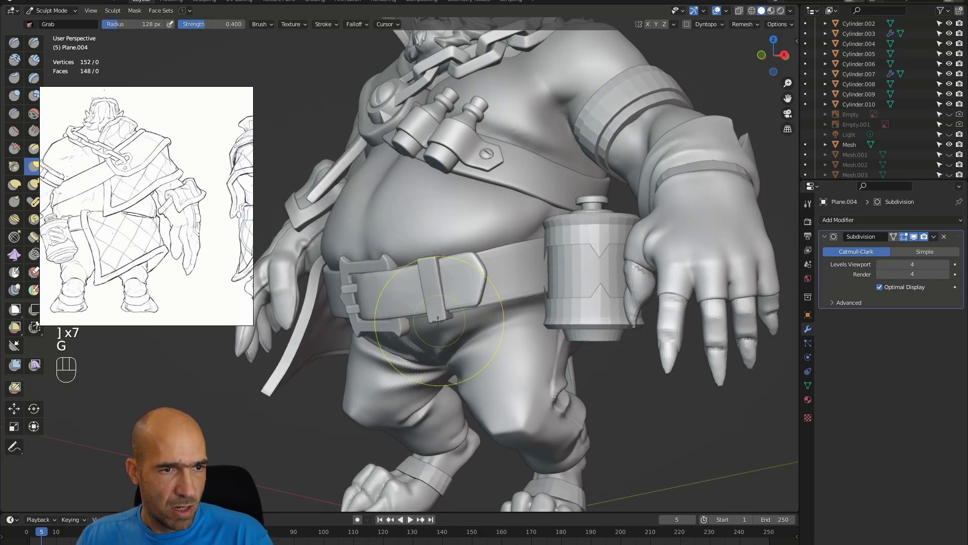
pyautogui.moveTo(406, 316)
pyautogui.keyDown('alt'); pyautogui.mouseDown()
pyautogui.moveTo(469, 297)
pyautogui.moveTo(461, 335)
pyautogui.moveTo(461, 323)
pyautogui.mouseUp(); pyautogui.keyUp('alt')
pyautogui.keyDown('ctrl'); pyautogui.keyDown('alt'); pyautogui.moveTo(462, 323); pyautogui.dragTo(445, 277); pyautogui.keyUp('alt'); pyautogui.keyUp('ctrl')
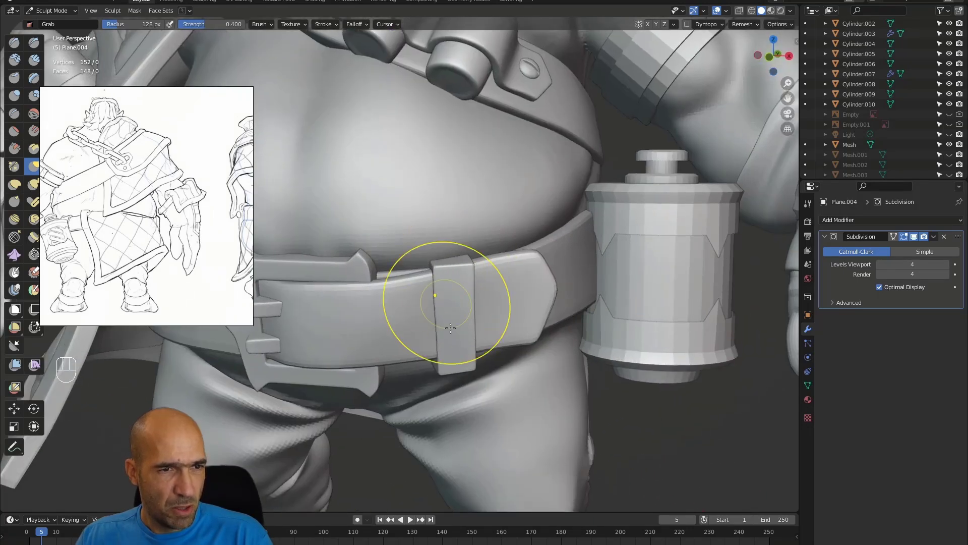
pyautogui.keyDown('alt'); pyautogui.moveTo(436, 367); pyautogui.dragTo(449, 281); pyautogui.keyUp('alt')
pyautogui.hotkey('ctrl', 'z')
pyautogui.keyDown('alt'); pyautogui.moveTo(509, 281); pyautogui.dragTo(493, 275); pyautogui.keyUp('alt')
pyautogui.moveTo(476, 282); pyautogui.dragTo(474, 281)
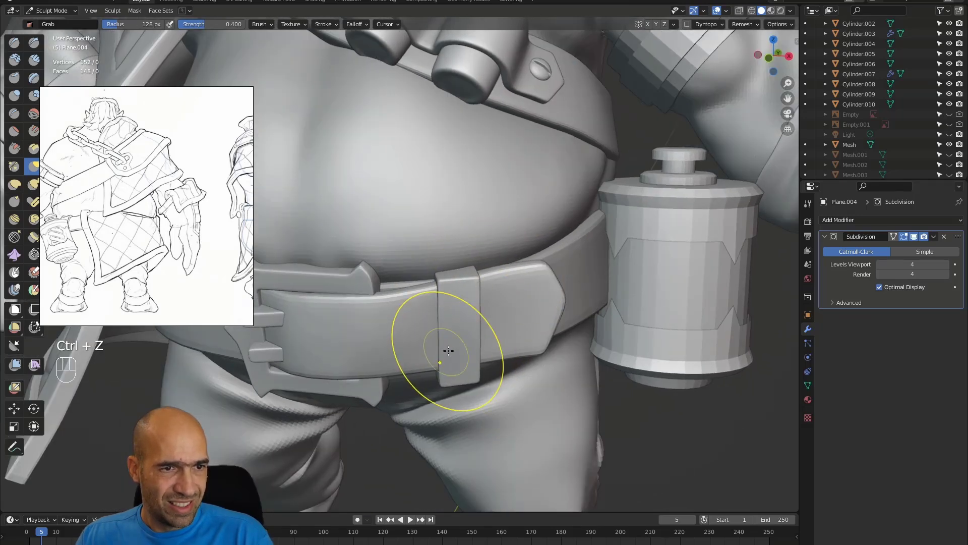
# Switch sculpting from the buckle to the main belt strap and apply the strap's Solidify modifier.
pyautogui.keyDown('alt'); pyautogui.moveTo(497, 340); pyautogui.dragTo(455, 398); pyautogui.keyUp('alt')
pyautogui.keyDown('alt'); pyautogui.moveTo(472, 335); pyautogui.dragTo(529, 329); pyautogui.keyUp('alt')
pyautogui.keyDown('alt'); pyautogui.keyDown('shift'); pyautogui.moveTo(426, 324); pyautogui.dragTo(471, 331); pyautogui.keyUp('shift'); pyautogui.keyUp('alt')
pyautogui.keyDown('alt'); pyautogui.moveTo(574, 319); pyautogui.dragTo(488, 325); pyautogui.keyUp('alt')
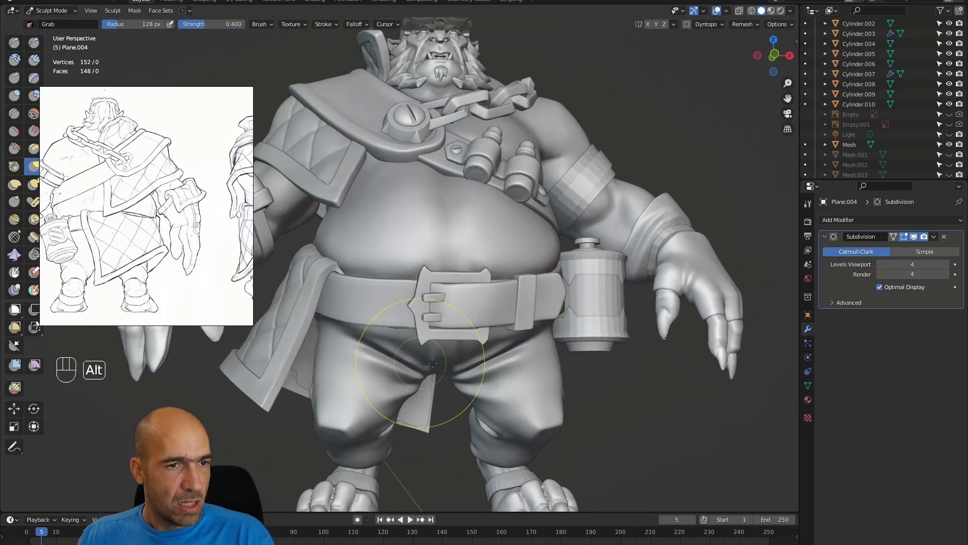
pyautogui.keyDown('alt'); pyautogui.moveTo(425, 362); pyautogui.dragTo(399, 356); pyautogui.keyUp('alt')
pyautogui.hotkey('alt', 'q')
pyautogui.keyDown('ctrl'); pyautogui.keyDown('alt'); pyautogui.moveTo(560, 333); pyautogui.dragTo(542, 336); pyautogui.keyUp('alt'); pyautogui.keyUp('ctrl')
pyautogui.keyDown('ctrl'); pyautogui.keyDown('alt'); pyautogui.moveTo(543, 336); pyautogui.dragTo(585, 257, button='middle'); pyautogui.keyUp('alt'); pyautogui.keyUp('ctrl')
pyautogui.keyDown('ctrl'); pyautogui.keyDown('alt'); pyautogui.moveTo(668, 310); pyautogui.dragTo(681, 357, button='middle'); pyautogui.keyUp('alt'); pyautogui.keyUp('ctrl')
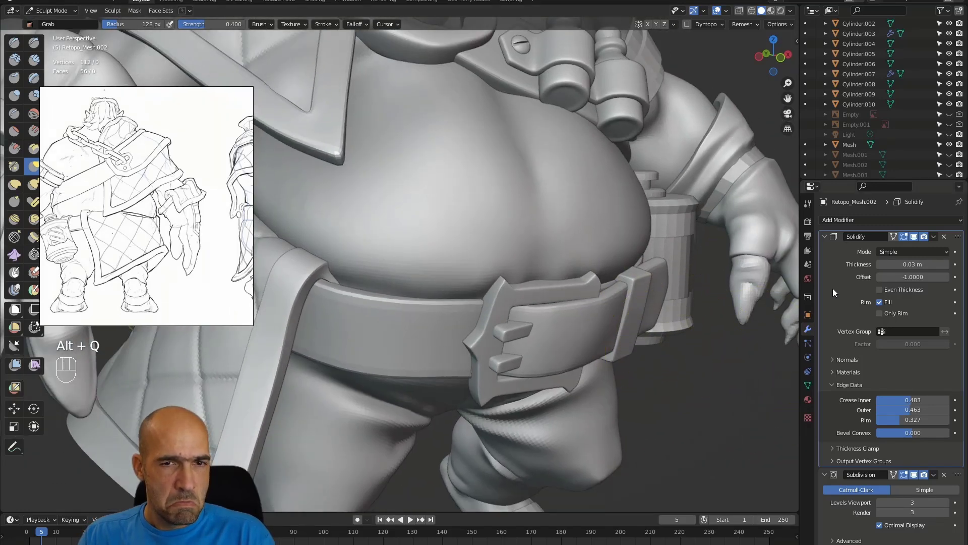
pyautogui.click(935, 235)
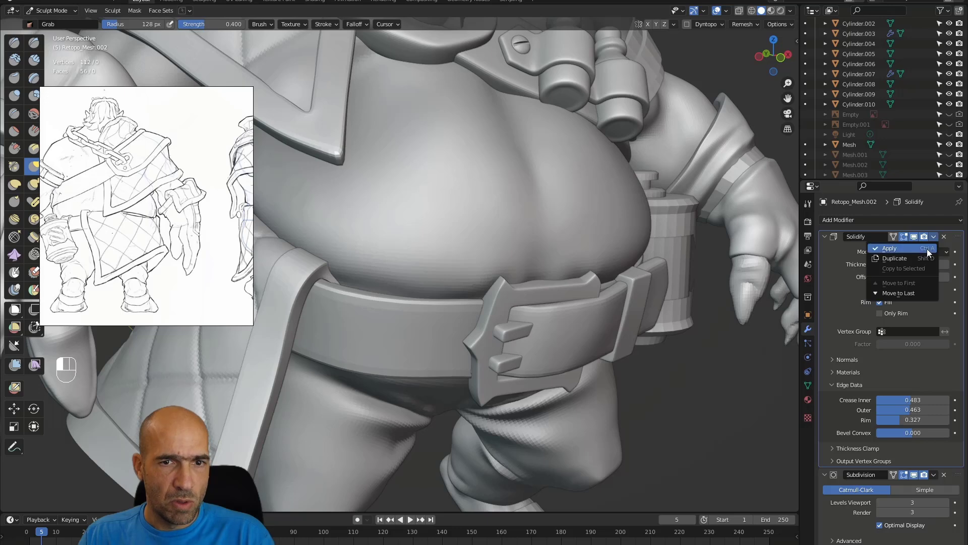
pyautogui.click(924, 249)
# Isolate the belt strap in Edit Mode and bring the painted belt and buckle close-up into view in the reference.
pyautogui.moveTo(643, 438)
pyautogui.keyDown('alt'); pyautogui.keyDown('shift'); pyautogui.mouseDown(button='middle')
pyautogui.moveTo(716, 355)
pyautogui.moveTo(693, 381)
pyautogui.mouseUp(button='middle'); pyautogui.keyUp('shift'); pyautogui.keyUp('alt')
pyautogui.press('/')
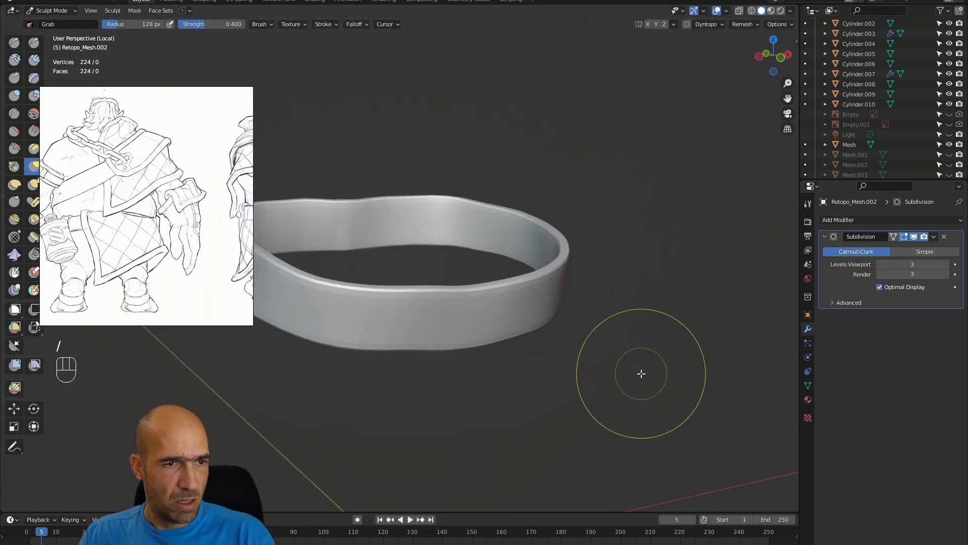
pyautogui.press('Tab')
pyautogui.keyDown('alt'); pyautogui.keyDown('shift'); pyautogui.moveTo(498, 351); pyautogui.dragTo(529, 342, button='middle'); pyautogui.keyUp('shift'); pyautogui.keyUp('alt')
pyautogui.scroll(-4, 163, 227)
pyautogui.moveTo(173, 229); pyautogui.dragTo(267, 231, button='middle')
pyautogui.moveTo(145, 184)
pyautogui.mouseDown(button='middle')
pyautogui.moveTo(103, 276)
pyautogui.moveTo(94, 323)
pyautogui.mouseUp(button='middle')
pyautogui.scroll(5, 201, 168)
pyautogui.scroll(2, 216, 170)
pyautogui.moveTo(163, 203); pyautogui.dragTo(61, 233, button='middle')
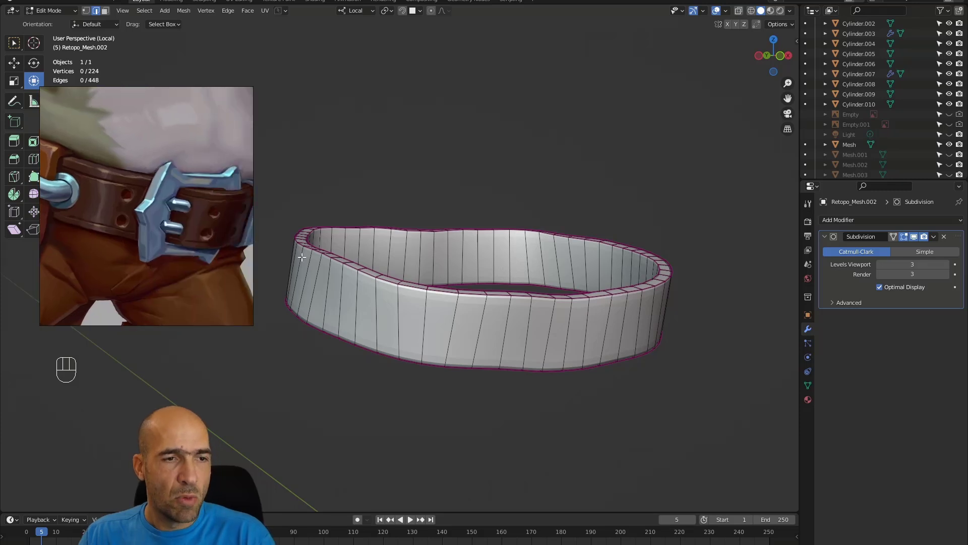
# Add three evenly spaced horizontal loop cuts around the belt strap's outer face.
pyautogui.click(452, 316)
pyautogui.hotkey('ctrl', 'r')
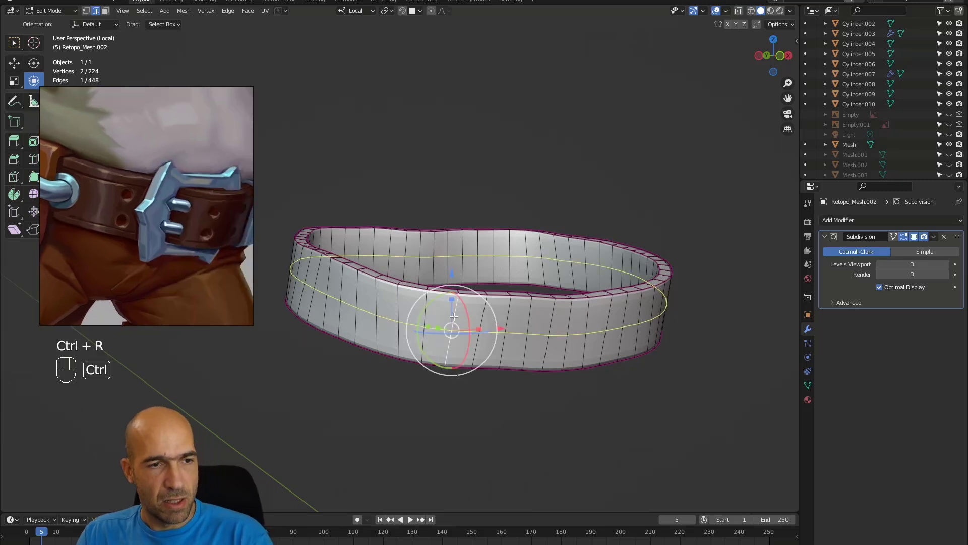
pyautogui.scroll(6, 454, 316)
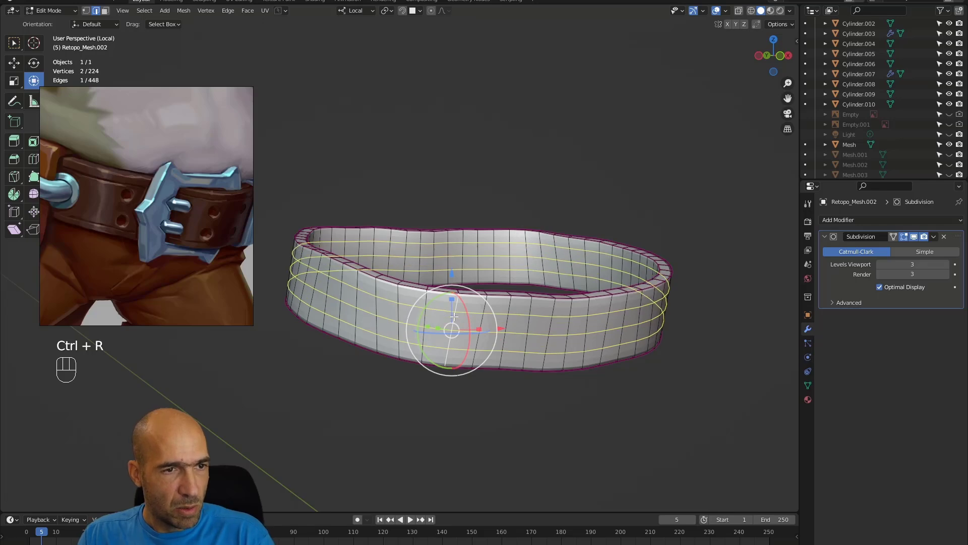
pyautogui.click(454, 317)
pyautogui.click(621, 413)
pyautogui.keyDown('alt'); pyautogui.moveTo(621, 413); pyautogui.dragTo(535, 356, button='middle'); pyautogui.keyUp('alt')
pyautogui.keyDown('ctrl'); pyautogui.keyDown('alt'); pyautogui.moveTo(535, 356); pyautogui.dragTo(551, 339, button='middle'); pyautogui.keyUp('alt'); pyautogui.keyUp('ctrl')
# Add one loop cut close to the belt strap's lower edge and another close to its upper edge.
pyautogui.click(455, 323)
pyautogui.hotkey('ctrl', 'r')
pyautogui.click(448, 379)
pyautogui.click(448, 379)
pyautogui.hotkey('ctrl', 'r')
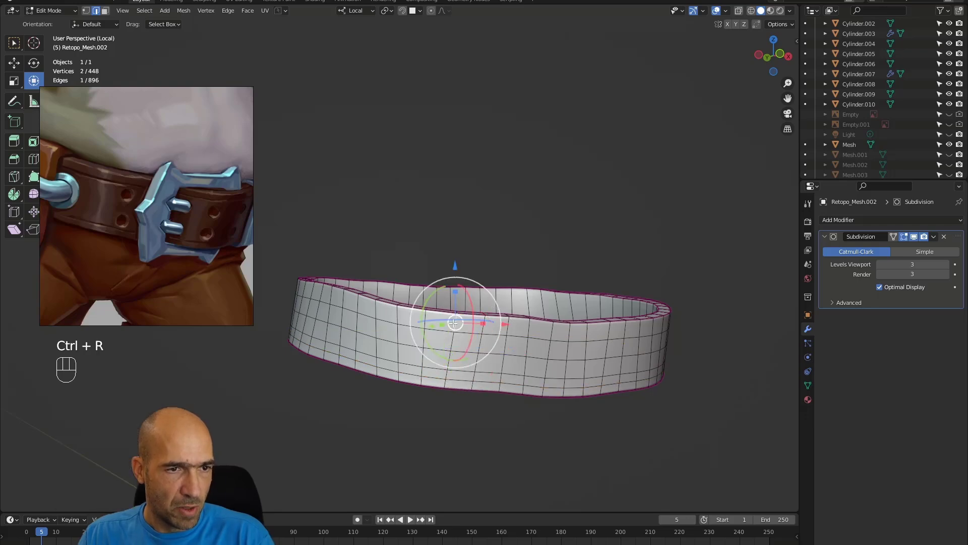
pyautogui.click(454, 324)
pyautogui.keyDown('alt'); pyautogui.click(572, 396); pyautogui.keyUp('alt')
pyautogui.moveTo(661, 401); pyautogui.dragTo(547, 256, button='middle')
pyautogui.moveTo(685, 336); pyautogui.dragTo(752, 283, button='middle')
# Return the belt strap to Object Mode and apply its Subdivision modifier.
pyautogui.click(934, 237)
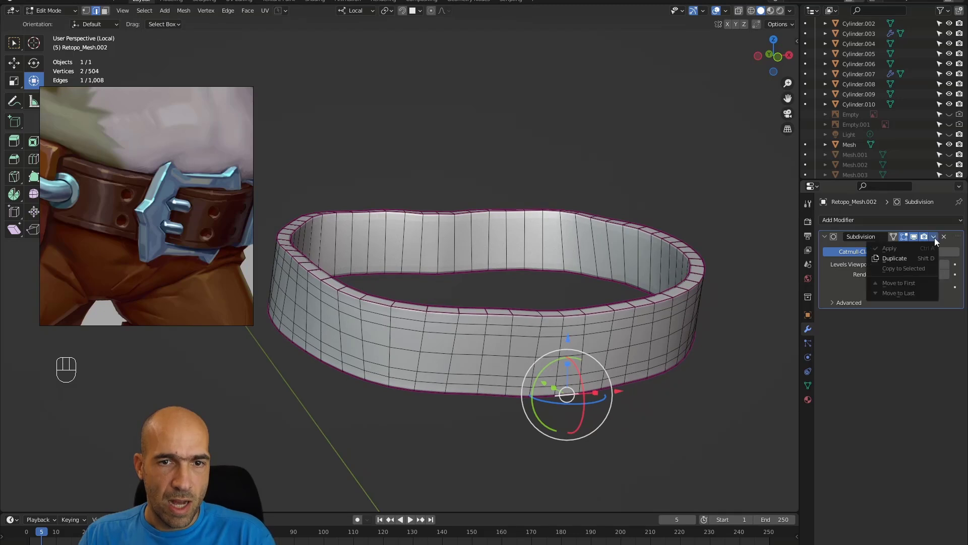
pyautogui.hotkey('ctrl', 'Tab')
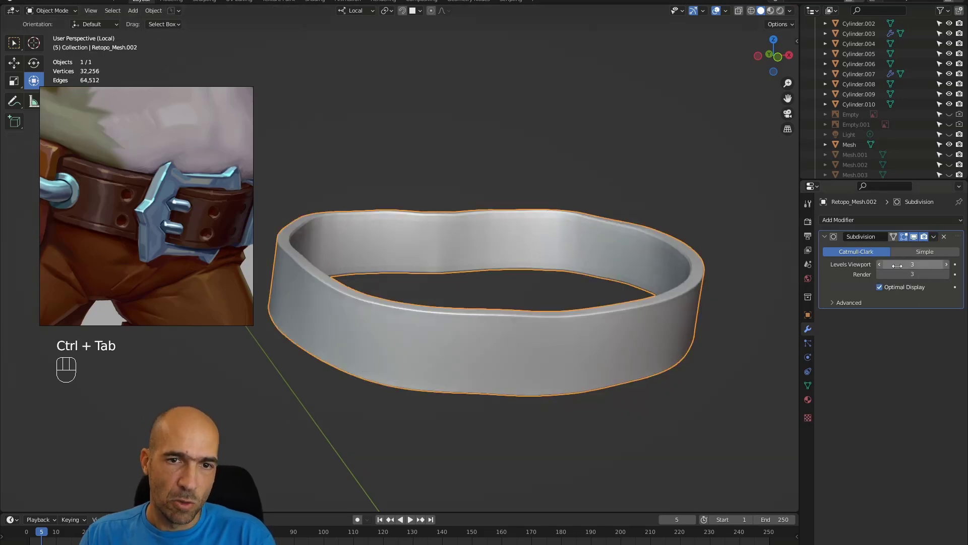
pyautogui.click(930, 238)
pyautogui.click(921, 250)
pyautogui.keyDown('alt'); pyautogui.moveTo(802, 277); pyautogui.dragTo(760, 255, button='middle'); pyautogui.keyUp('alt')
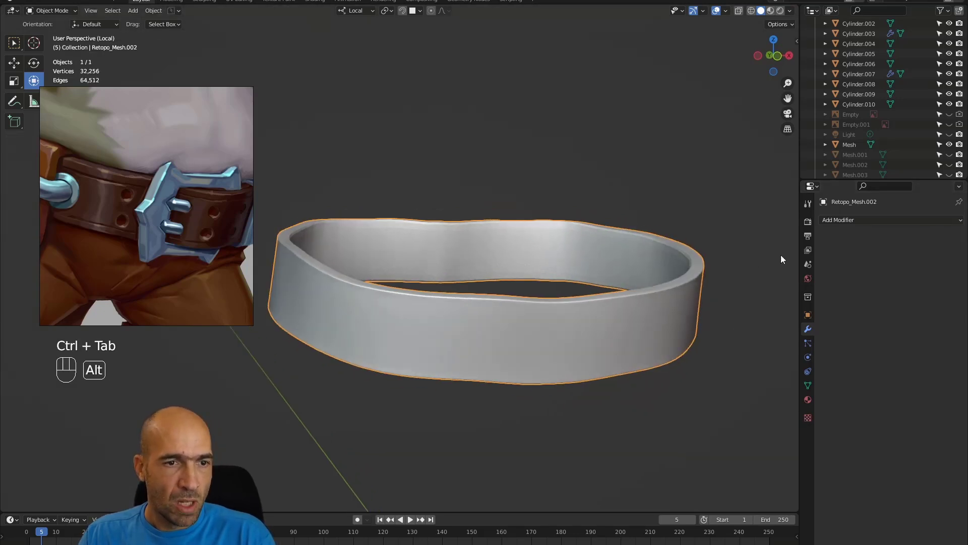
# Add a Multiresolution modifier to the belt strap and unsubdivide it three times to rebuild its lower levels.
pyautogui.click(896, 219)
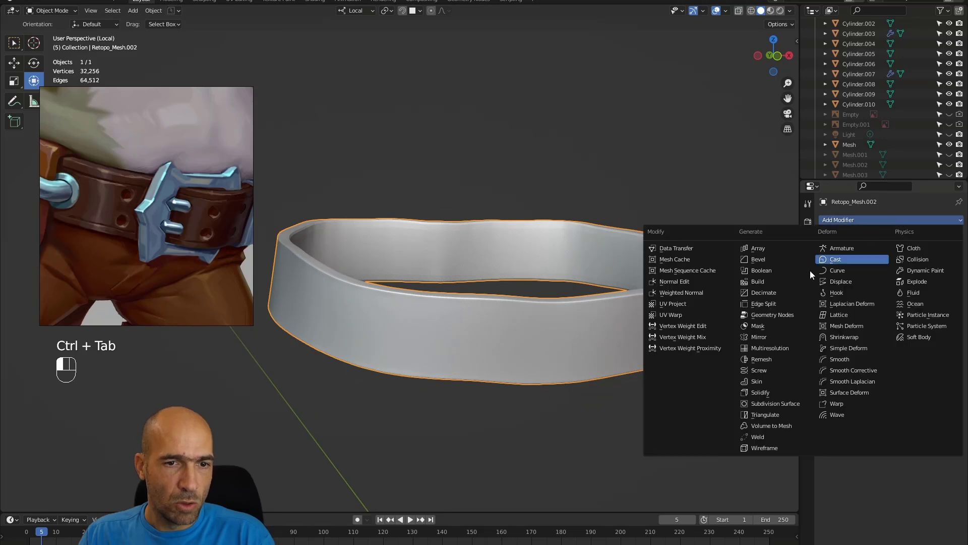
pyautogui.click(772, 348)
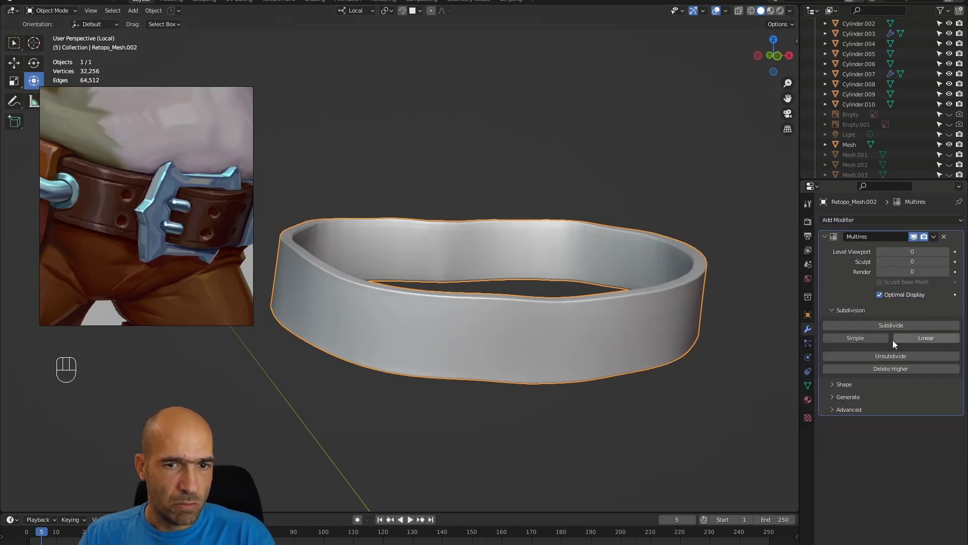
pyautogui.click(889, 355)
pyautogui.click(888, 354)
pyautogui.click(889, 354)
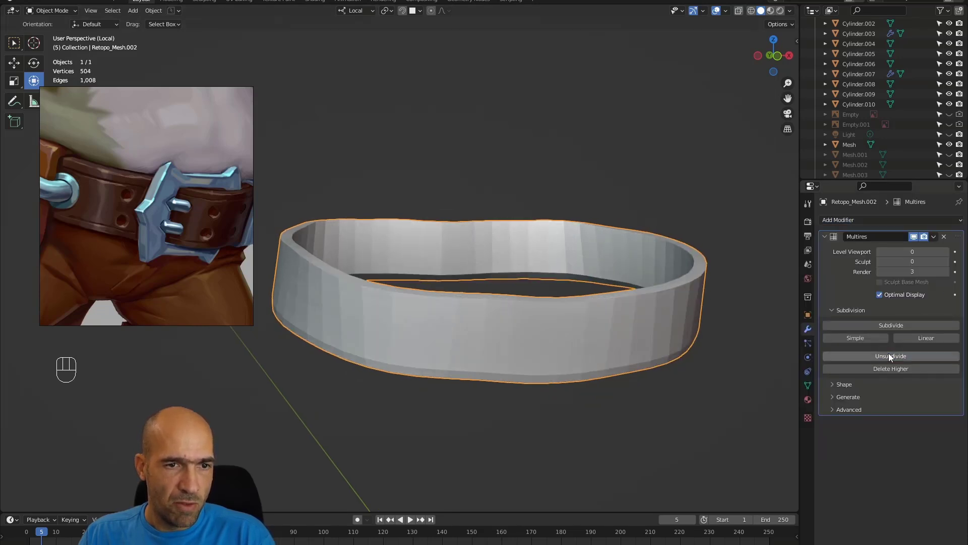
# Raise the Multires sculpt level back to its maximum and subdivide once more to reach level 4.
pyautogui.click(946, 261)
pyautogui.click(946, 262)
pyautogui.click(946, 262)
pyautogui.click(946, 262)
pyautogui.keyDown('alt'); pyautogui.moveTo(691, 366); pyautogui.dragTo(683, 373); pyautogui.keyUp('alt')
pyautogui.keyDown('alt'); pyautogui.moveTo(683, 373); pyautogui.dragTo(694, 394, button='middle'); pyautogui.keyUp('alt')
pyautogui.click(886, 326)
pyautogui.keyDown('alt'); pyautogui.moveTo(772, 375); pyautogui.dragTo(664, 361); pyautogui.keyUp('alt')
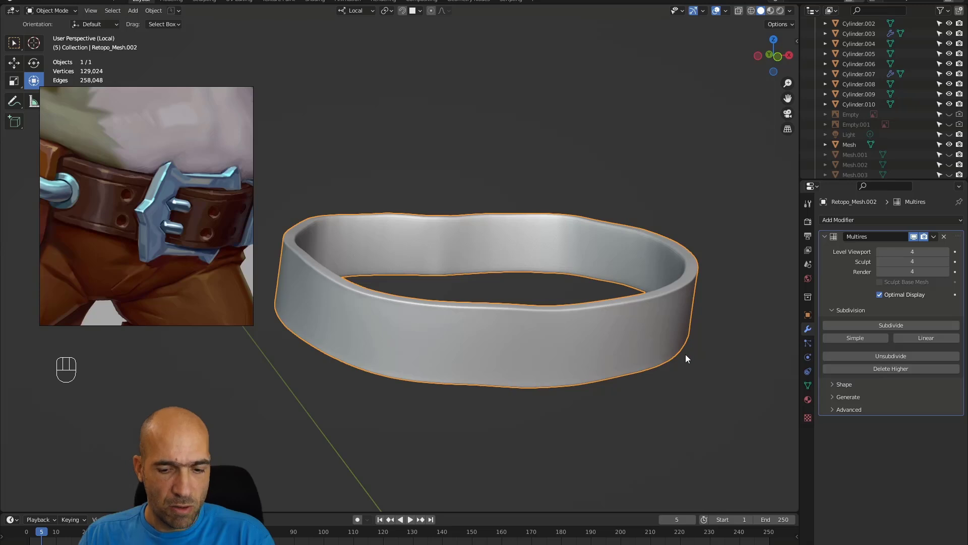
pyautogui.keyDown('alt'); pyautogui.moveTo(705, 399); pyautogui.dragTo(696, 410); pyautogui.keyUp('alt')
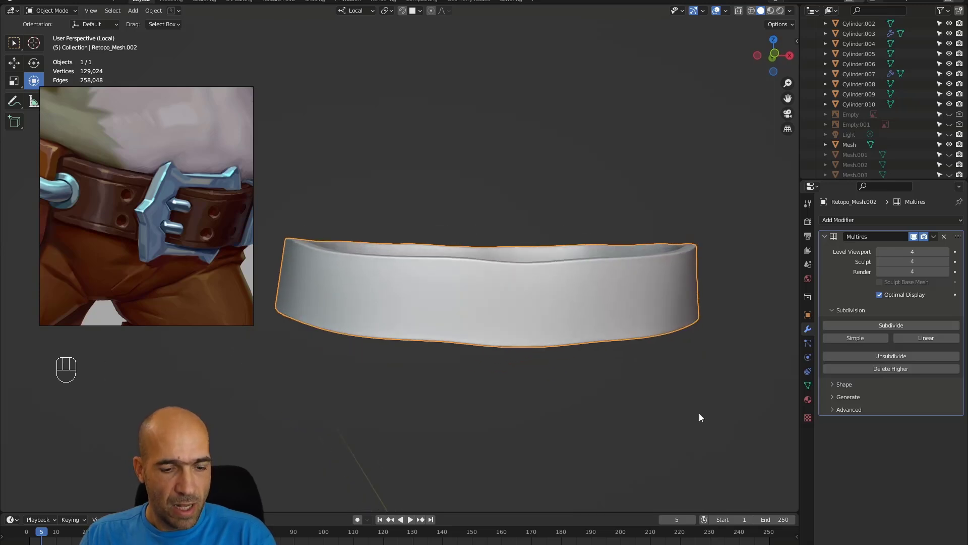
# Switch the belt strap to Sculpt Mode and set up the Draw Sharp brush with a 19 px radius.
pyautogui.hotkey('ctrl', 'Tab')
pyautogui.moveTo(536, 428); pyautogui.dragTo(552, 429, button='middle')
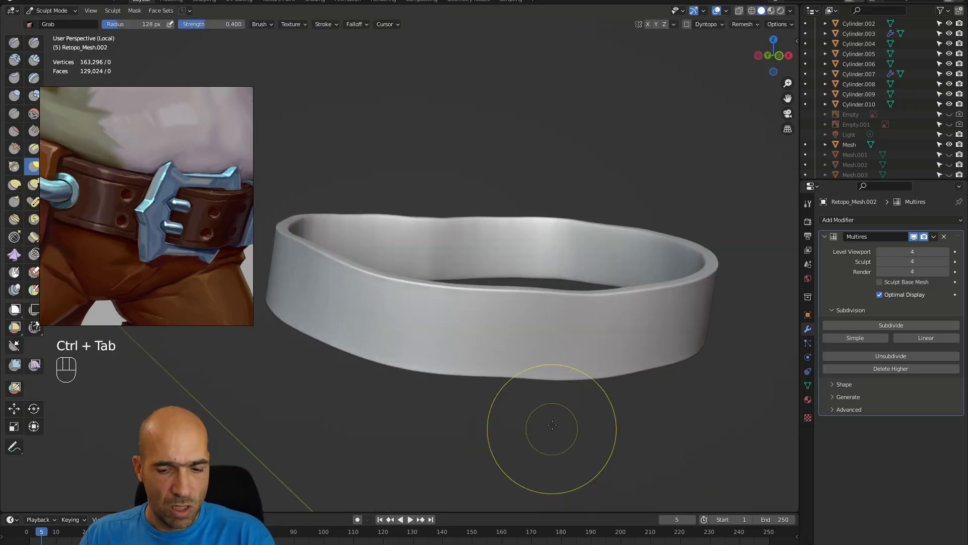
pyautogui.press('1')
pyautogui.press('[')
pyautogui.press('[')
pyautogui.press('[')
pyautogui.press('[')
pyautogui.press('[')
pyautogui.press('[')
pyautogui.press('[')
pyautogui.press('[')
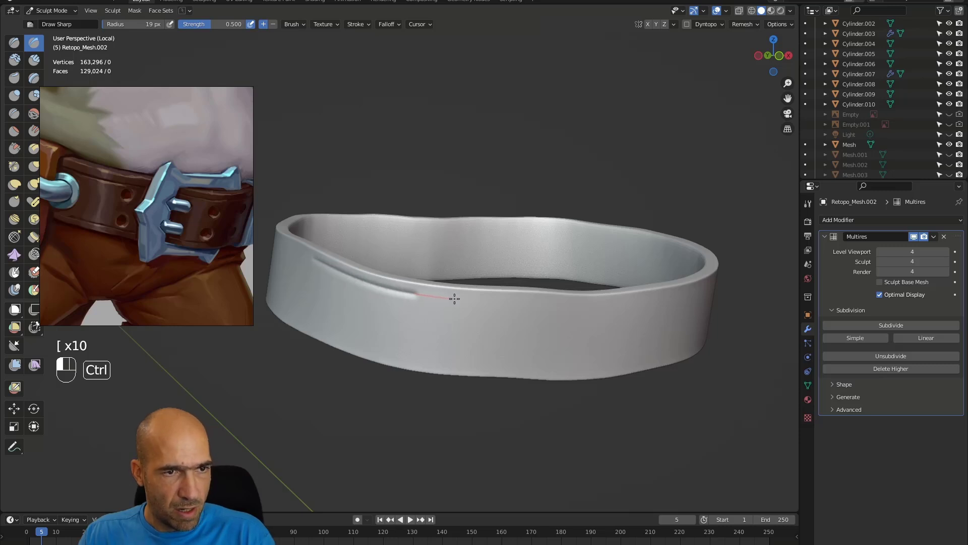
pyautogui.keyDown('ctrl'); pyautogui.moveTo(474, 299); pyautogui.dragTo(498, 303); pyautogui.keyUp('ctrl')
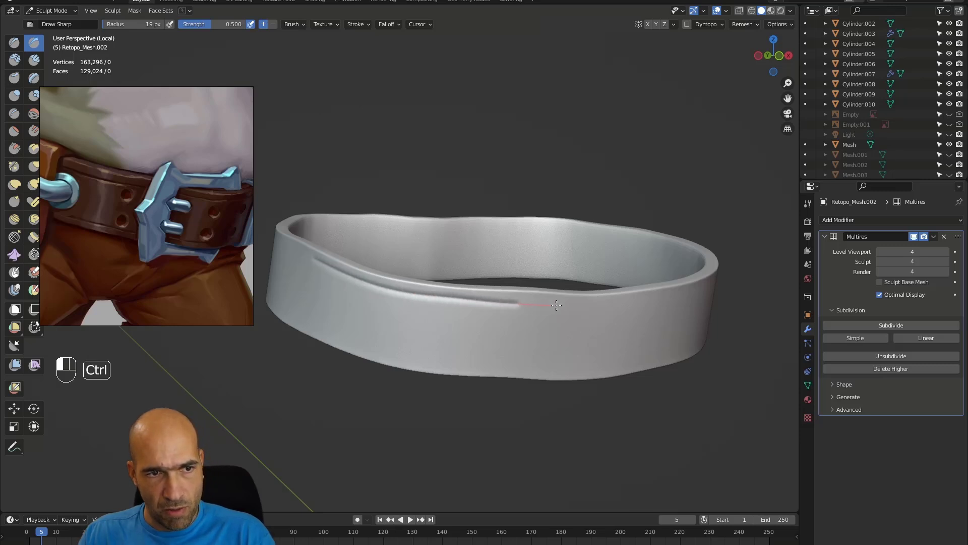
pyautogui.hotkey('ctrl', 'z')
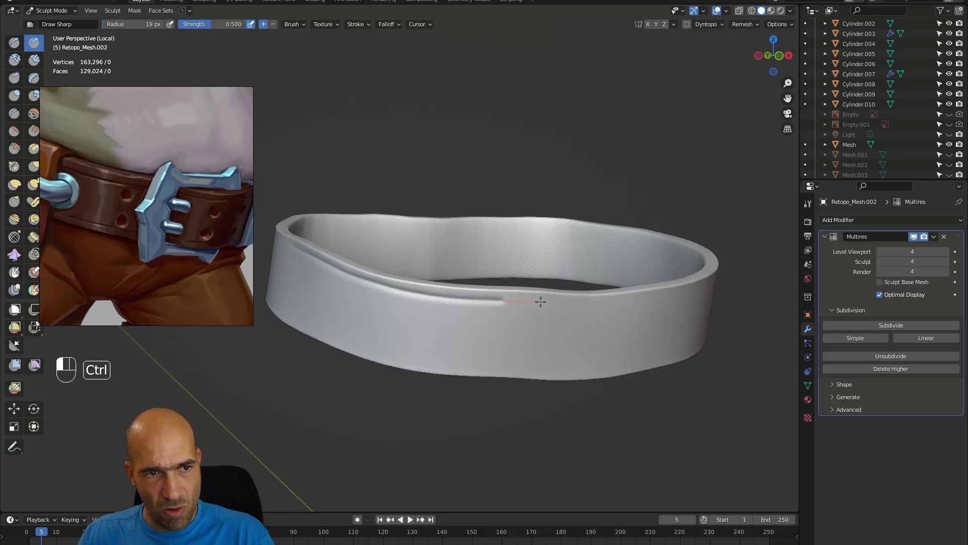
pyautogui.keyDown('ctrl'); pyautogui.moveTo(603, 306); pyautogui.dragTo(603, 306); pyautogui.keyUp('ctrl')
pyautogui.hotkey('ctrl', 'z')
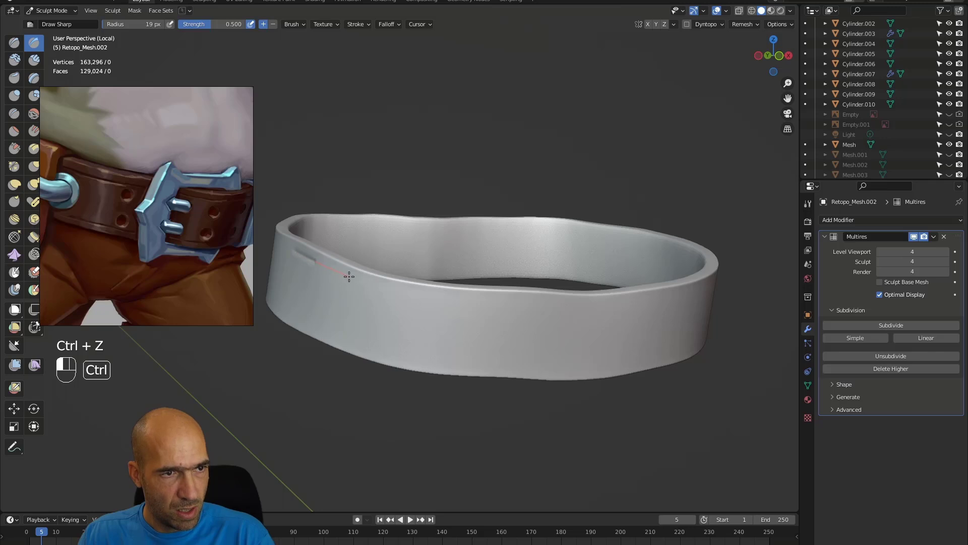
# Carve a long groove just inside the belt's upper edge across the front, and a matching one along its lower edge.
pyautogui.keyDown('ctrl'); pyautogui.moveTo(460, 301); pyautogui.dragTo(496, 304); pyautogui.keyUp('ctrl')
pyautogui.keyDown('ctrl'); pyautogui.moveTo(559, 307); pyautogui.dragTo(582, 307); pyautogui.keyUp('ctrl')
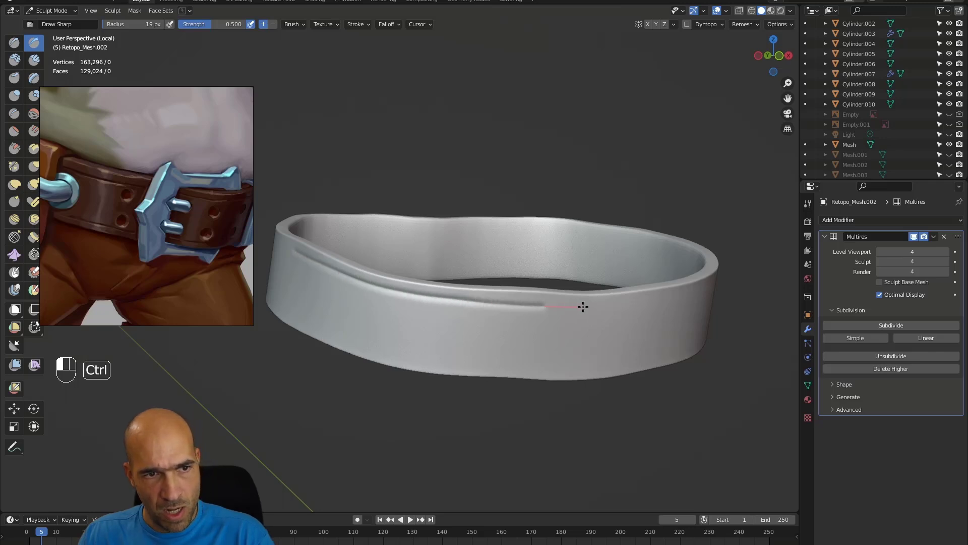
pyautogui.keyDown('ctrl'); pyautogui.moveTo(648, 304); pyautogui.dragTo(646, 305); pyautogui.keyUp('ctrl')
pyautogui.moveTo(530, 346)
pyautogui.mouseDown(button='middle')
pyautogui.moveTo(373, 342)
pyautogui.moveTo(279, 325)
pyautogui.mouseUp(button='middle')
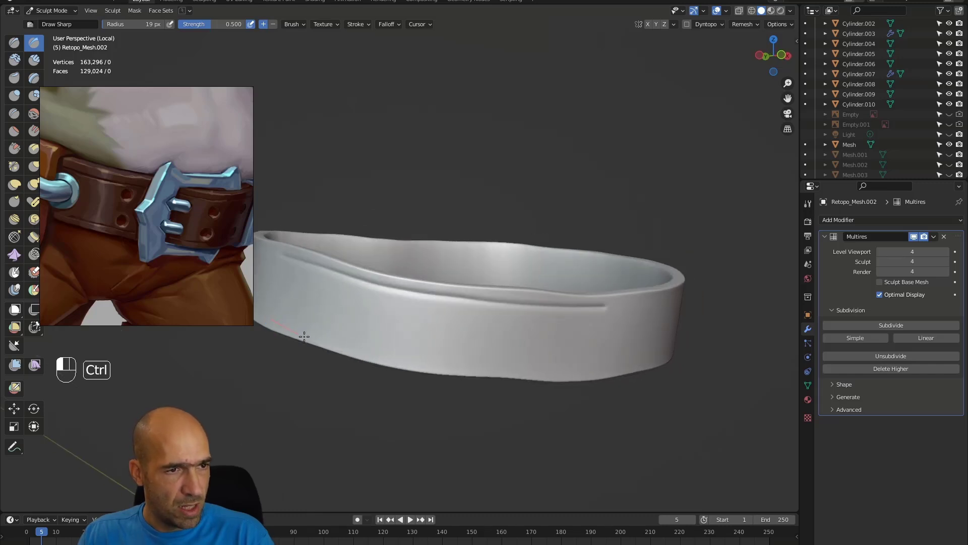
pyautogui.hotkey('ctrl', 'z')
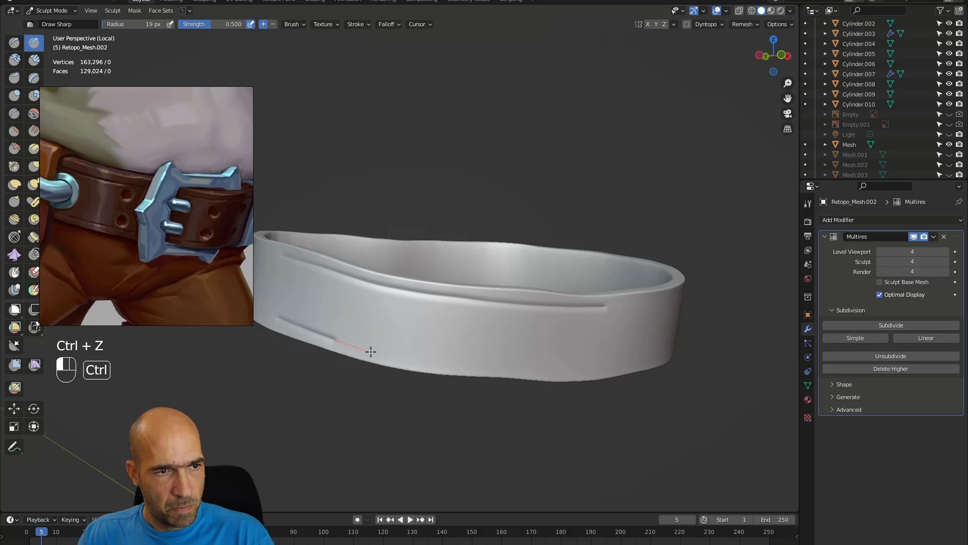
pyautogui.keyDown('ctrl'); pyautogui.moveTo(416, 360); pyautogui.dragTo(514, 370); pyautogui.keyUp('ctrl')
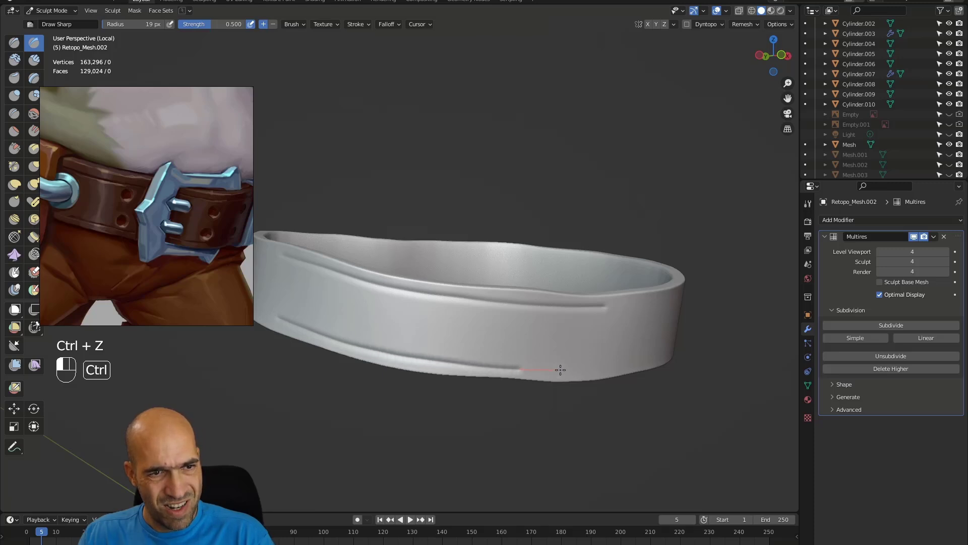
pyautogui.keyDown('ctrl'); pyautogui.moveTo(656, 359); pyautogui.dragTo(653, 356); pyautogui.keyUp('ctrl')
# Carve matching grooves along the upper and lower edges of the belt's adjoining side.
pyautogui.moveTo(653, 356)
pyautogui.keyDown('alt'); pyautogui.mouseDown(button='middle')
pyautogui.moveTo(538, 350)
pyautogui.moveTo(545, 358)
pyautogui.moveTo(474, 316)
pyautogui.mouseUp(button='middle'); pyautogui.keyUp('alt')
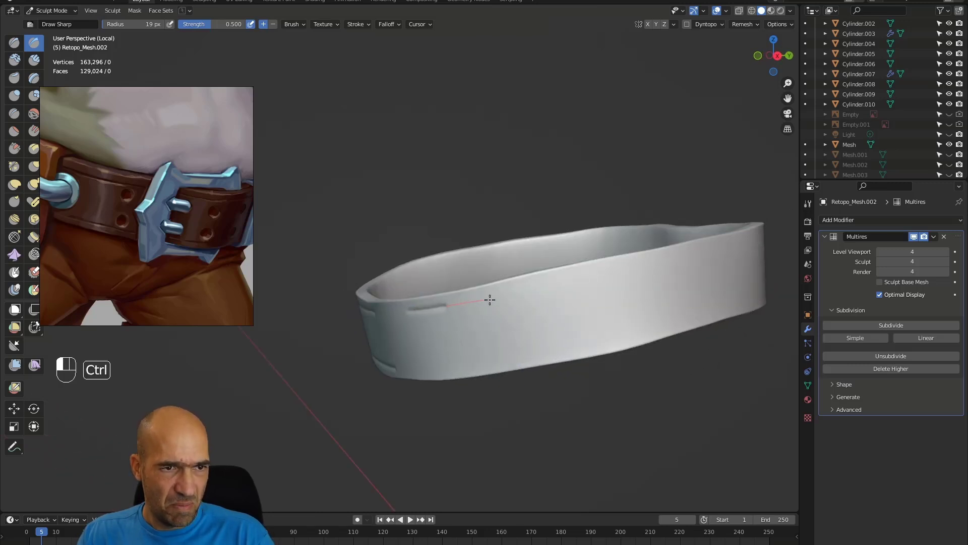
pyautogui.keyDown('ctrl'); pyautogui.moveTo(526, 295); pyautogui.dragTo(598, 276); pyautogui.keyUp('ctrl')
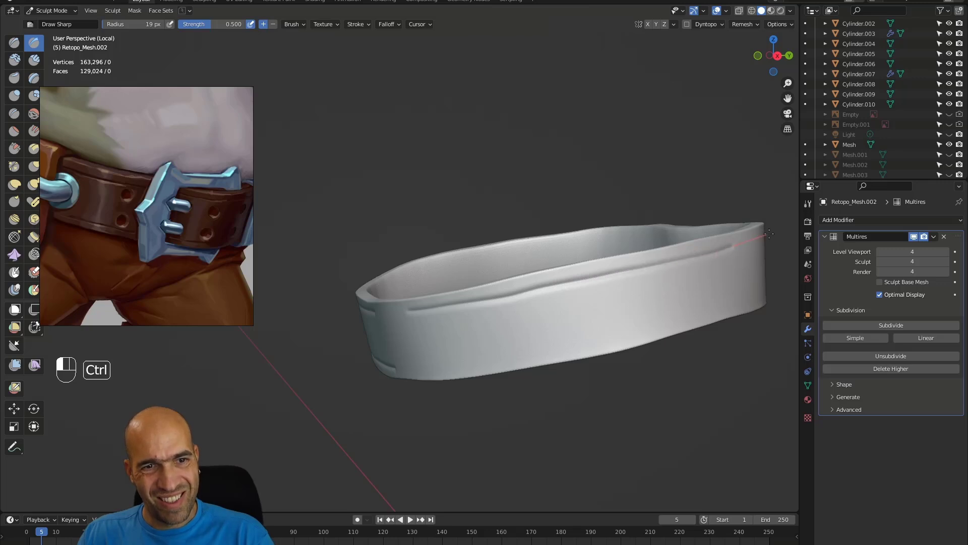
pyautogui.keyDown('ctrl'); pyautogui.moveTo(796, 223); pyautogui.dragTo(795, 225); pyautogui.keyUp('ctrl')
pyautogui.keyDown('alt'); pyautogui.keyDown('shift'); pyautogui.moveTo(622, 337); pyautogui.dragTo(570, 349, button='middle'); pyautogui.keyUp('shift'); pyautogui.keyUp('alt')
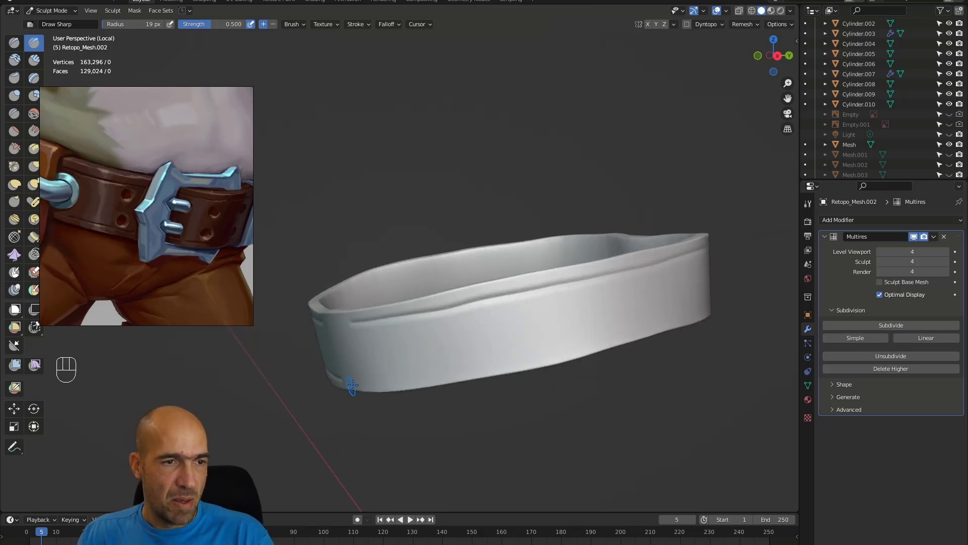
pyautogui.keyDown('ctrl'); pyautogui.moveTo(358, 381); pyautogui.dragTo(407, 385); pyautogui.keyUp('ctrl')
pyautogui.hotkey('ctrl', 'z')
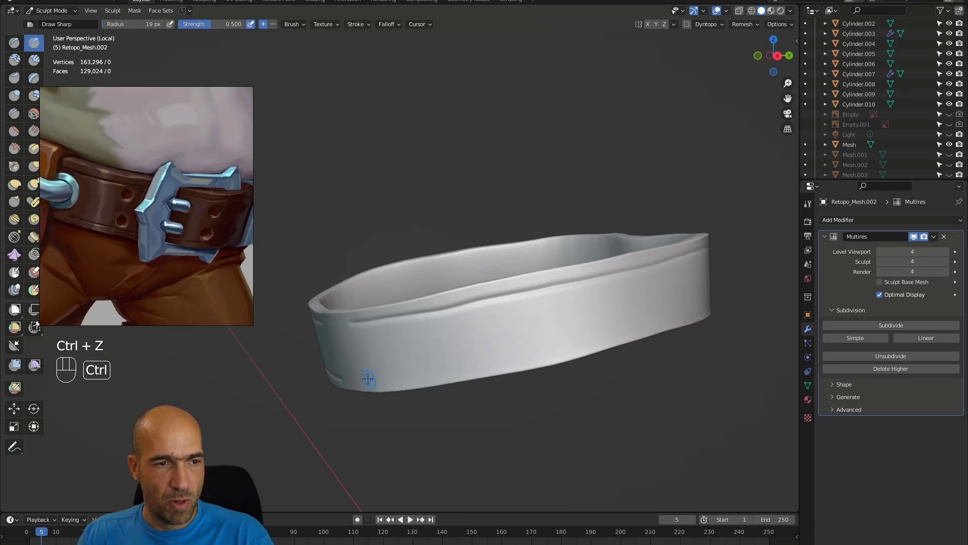
pyautogui.keyDown('ctrl'); pyautogui.moveTo(452, 369); pyautogui.dragTo(618, 334); pyautogui.keyUp('ctrl')
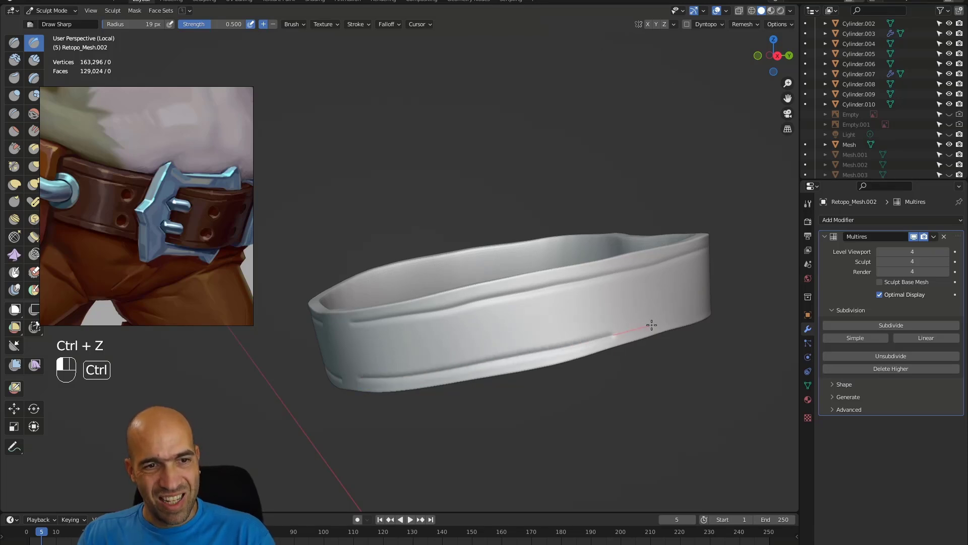
pyautogui.keyDown('ctrl'); pyautogui.moveTo(733, 296); pyautogui.dragTo(740, 294); pyautogui.keyUp('ctrl')
# Continue the edge grooves around the belt's far side, carving one below the upper edge and one above the lower edge.
pyautogui.keyDown('alt'); pyautogui.moveTo(750, 294); pyautogui.dragTo(574, 310, button='middle'); pyautogui.keyUp('alt')
pyautogui.moveTo(575, 309)
pyautogui.keyDown('alt'); pyautogui.keyDown('shift'); pyautogui.mouseDown(button='middle')
pyautogui.moveTo(466, 309)
pyautogui.moveTo(415, 322)
pyautogui.moveTo(356, 313)
pyautogui.moveTo(313, 287)
pyautogui.mouseUp(button='middle'); pyautogui.keyUp('shift'); pyautogui.keyUp('alt')
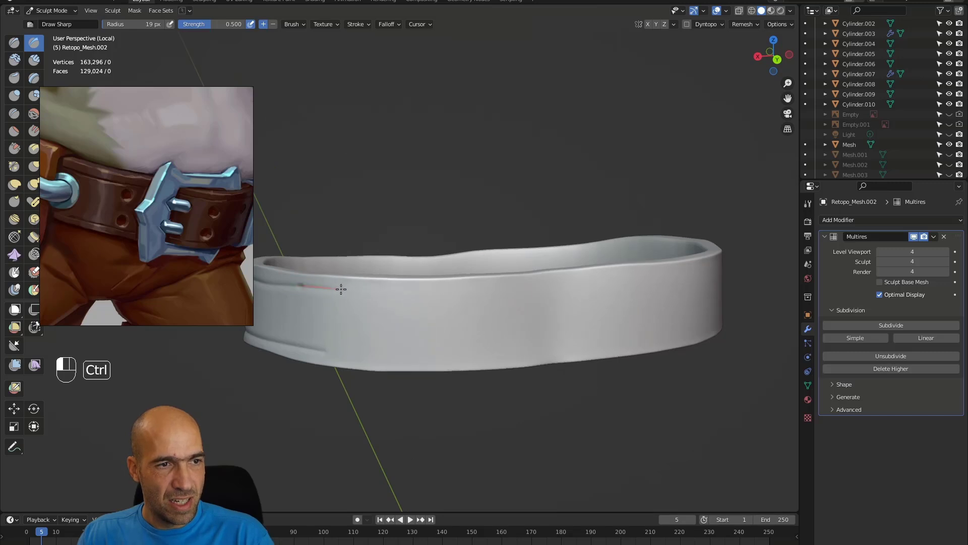
pyautogui.keyDown('ctrl'); pyautogui.moveTo(409, 290); pyautogui.dragTo(499, 290); pyautogui.keyUp('ctrl')
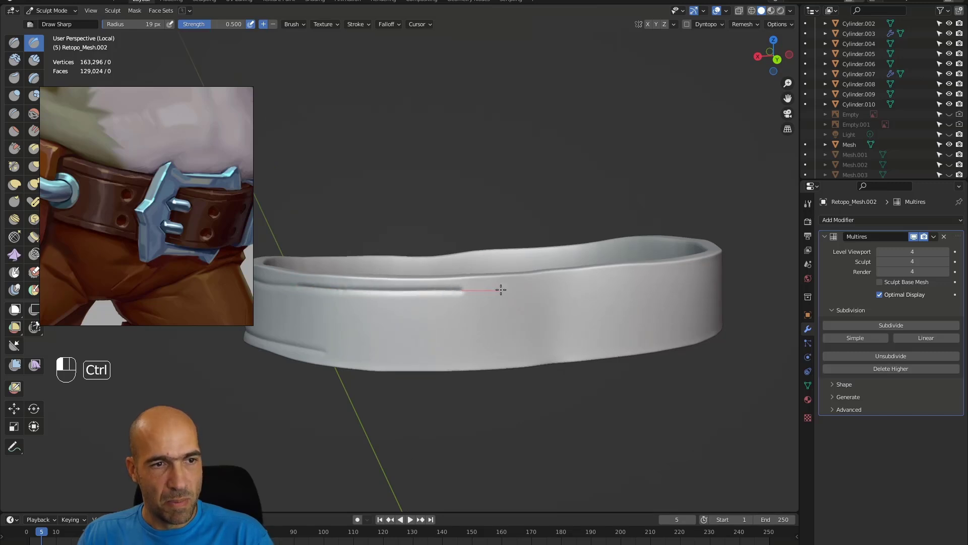
pyautogui.keyDown('ctrl'); pyautogui.moveTo(569, 280); pyautogui.dragTo(610, 278); pyautogui.keyUp('ctrl')
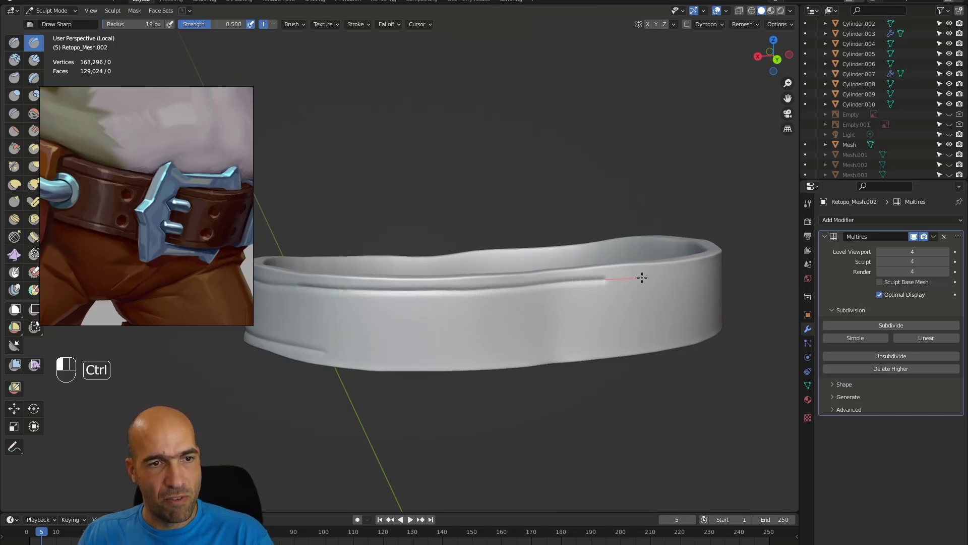
pyautogui.keyDown('ctrl'); pyautogui.moveTo(700, 266); pyautogui.dragTo(702, 268); pyautogui.keyUp('ctrl')
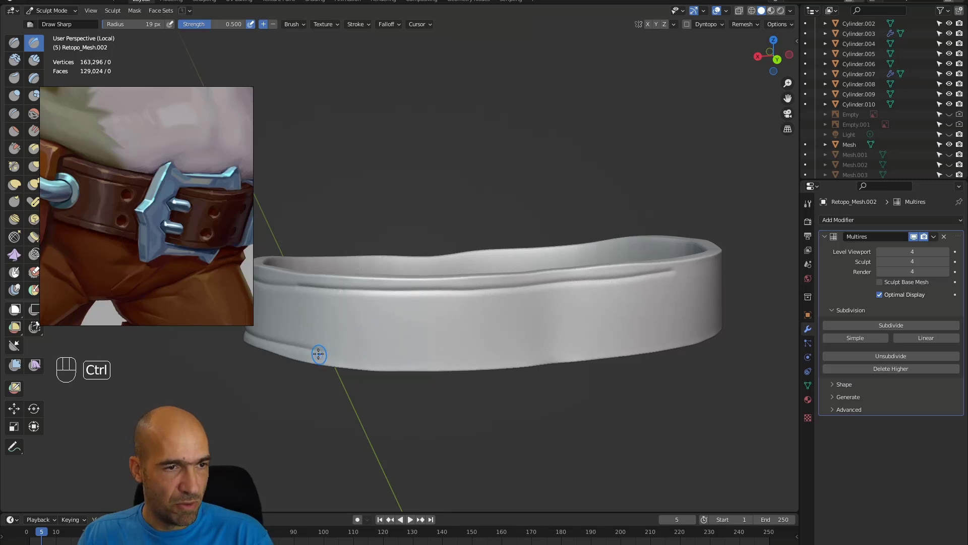
pyautogui.keyDown('ctrl'); pyautogui.moveTo(411, 359); pyautogui.dragTo(505, 356); pyautogui.keyUp('ctrl')
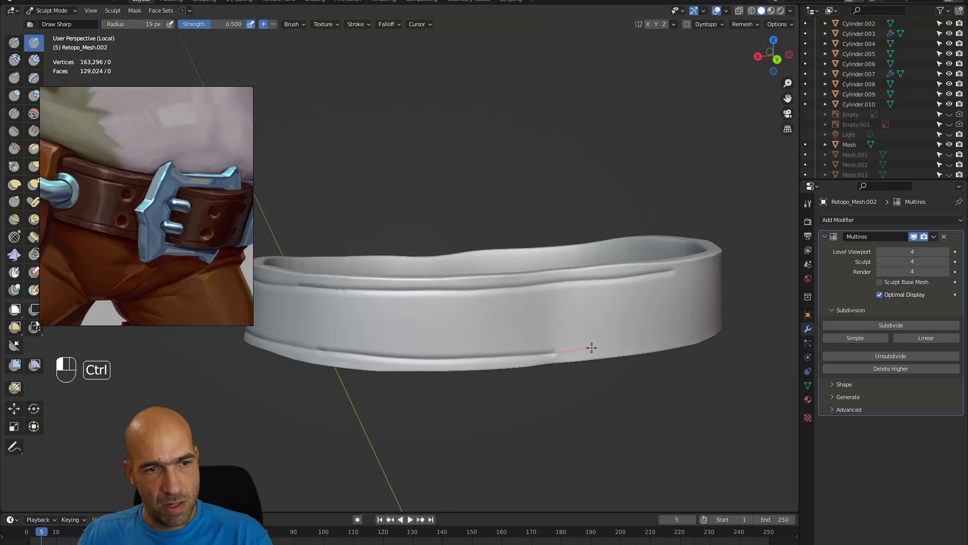
pyautogui.keyDown('ctrl'); pyautogui.moveTo(701, 335); pyautogui.dragTo(703, 335); pyautogui.keyUp('ctrl')
# Bridge the remaining gaps between the groove ends on the belt's back, along both the upper and lower edges.
pyautogui.moveTo(671, 378)
pyautogui.keyDown('alt'); pyautogui.mouseDown(button='middle')
pyautogui.moveTo(565, 378)
pyautogui.moveTo(454, 404)
pyautogui.moveTo(434, 384)
pyautogui.mouseUp(button='middle'); pyautogui.keyUp('alt')
pyautogui.moveTo(675, 394)
pyautogui.keyDown('ctrl'); pyautogui.keyDown('alt'); pyautogui.mouseDown(button='middle')
pyautogui.moveTo(673, 403)
pyautogui.moveTo(546, 382)
pyautogui.moveTo(562, 403)
pyautogui.mouseUp(button='middle'); pyautogui.keyUp('alt'); pyautogui.keyUp('ctrl')
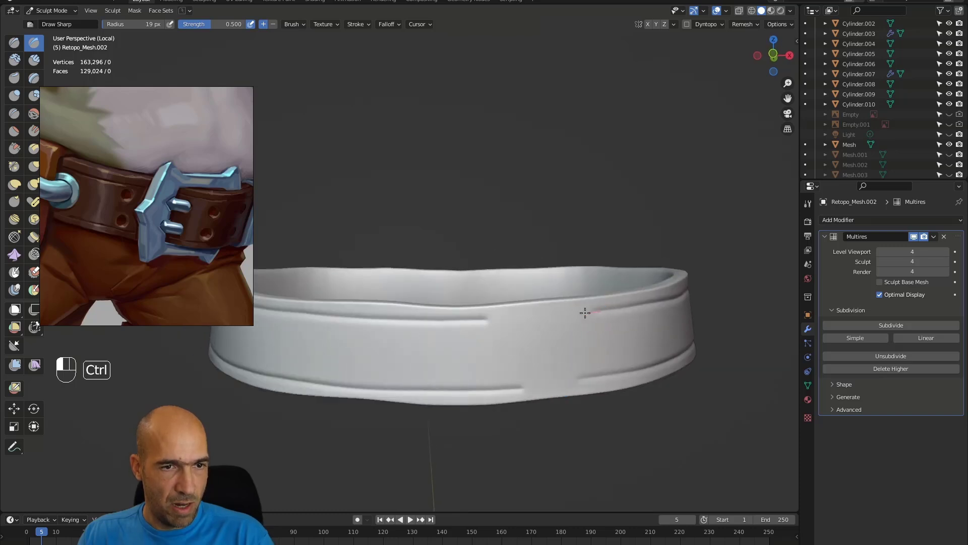
pyautogui.hotkey('ctrl', 'z')
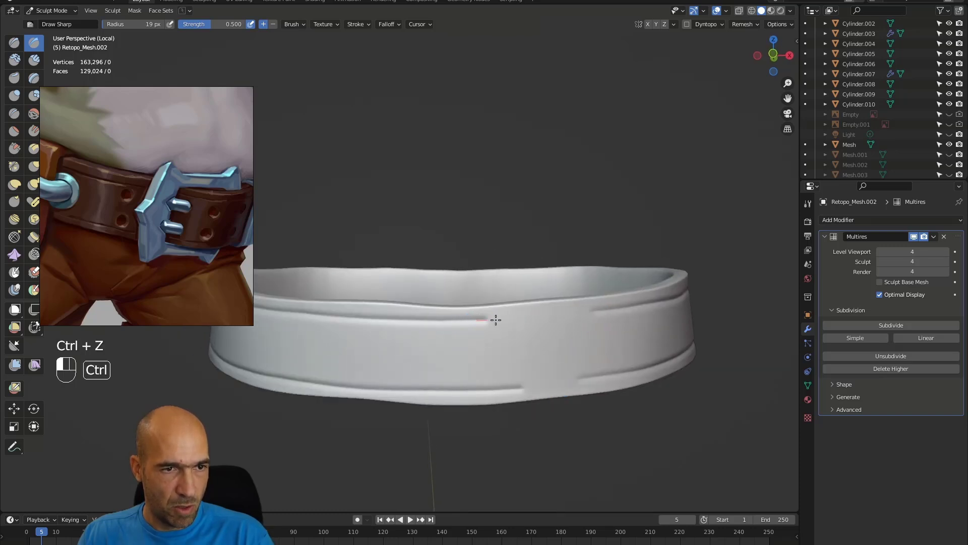
pyautogui.keyDown('ctrl'); pyautogui.moveTo(541, 317); pyautogui.dragTo(630, 309); pyautogui.keyUp('ctrl')
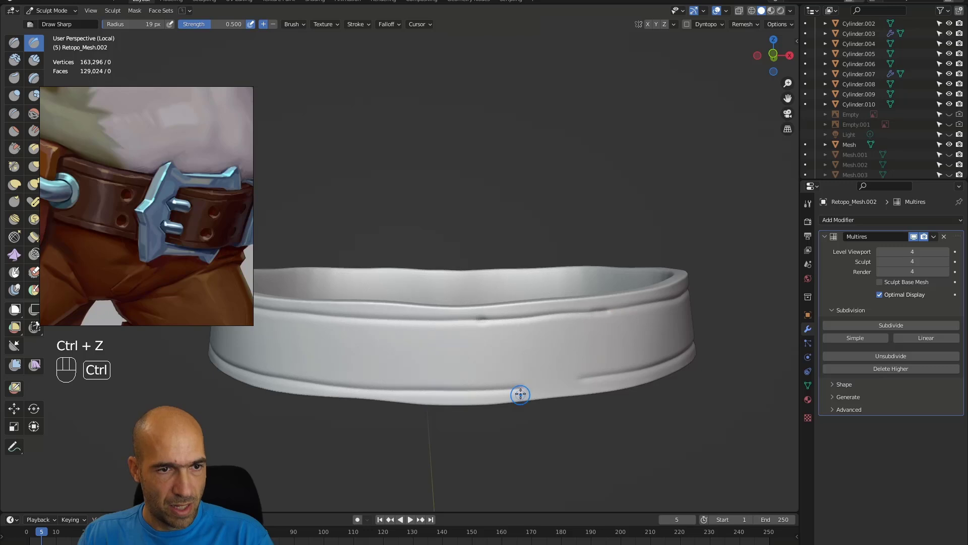
pyautogui.keyDown('ctrl'); pyautogui.moveTo(521, 388); pyautogui.dragTo(596, 379); pyautogui.keyUp('ctrl')
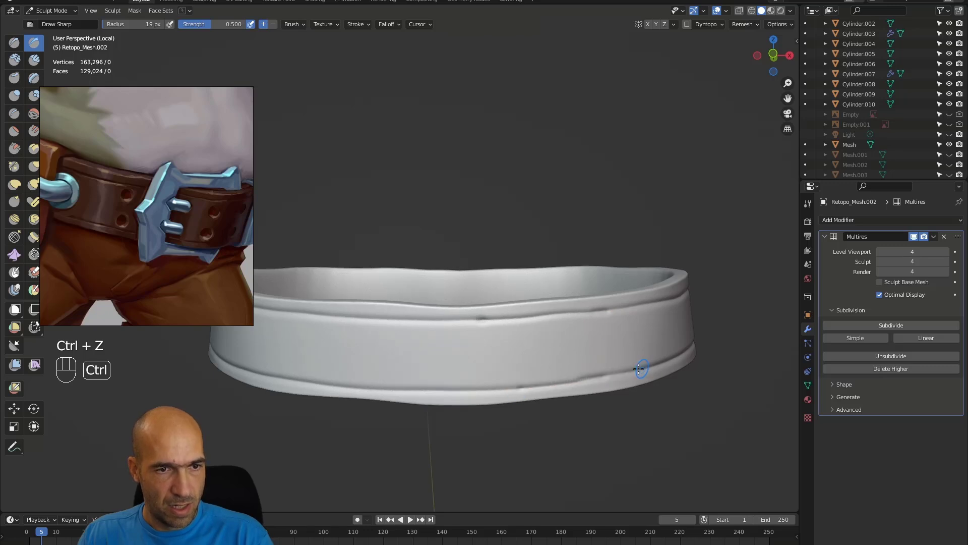
# Tighten the joins of the upper and lower grooves on the belt's back with the Pinch brush at a 25 px radius.
pyautogui.press('p')
pyautogui.press(']')
pyautogui.press(']')
pyautogui.press(']')
pyautogui.moveTo(601, 313); pyautogui.dragTo(611, 312)
pyautogui.moveTo(608, 375); pyautogui.dragTo(545, 382)
pyautogui.moveTo(545, 382); pyautogui.dragTo(644, 383, button='middle')
# Leave the isolated view, switch sculpting to the strap end that passes through the buckle, and isolate that piece.
pyautogui.press('KP_Divide')
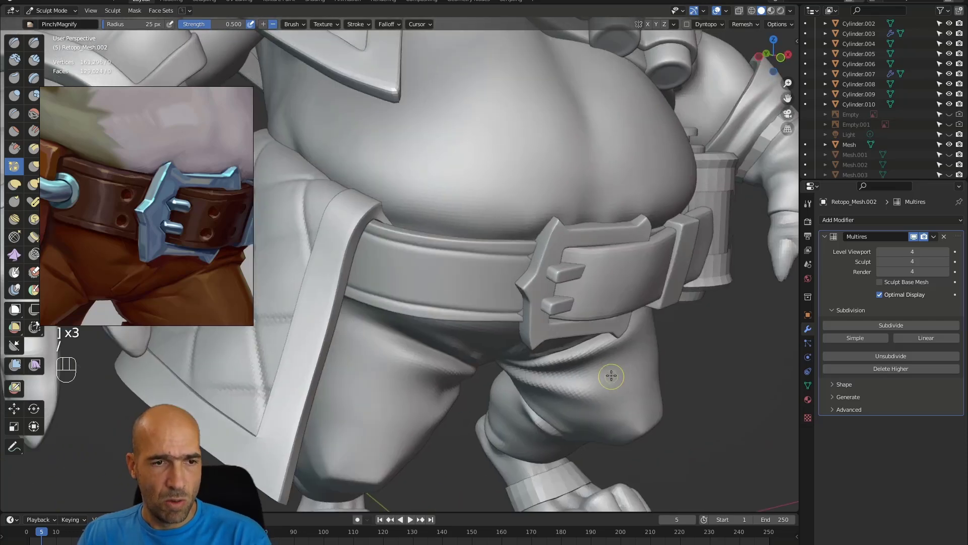
pyautogui.keyDown('alt'); pyautogui.moveTo(744, 371); pyautogui.dragTo(670, 361); pyautogui.keyUp('alt')
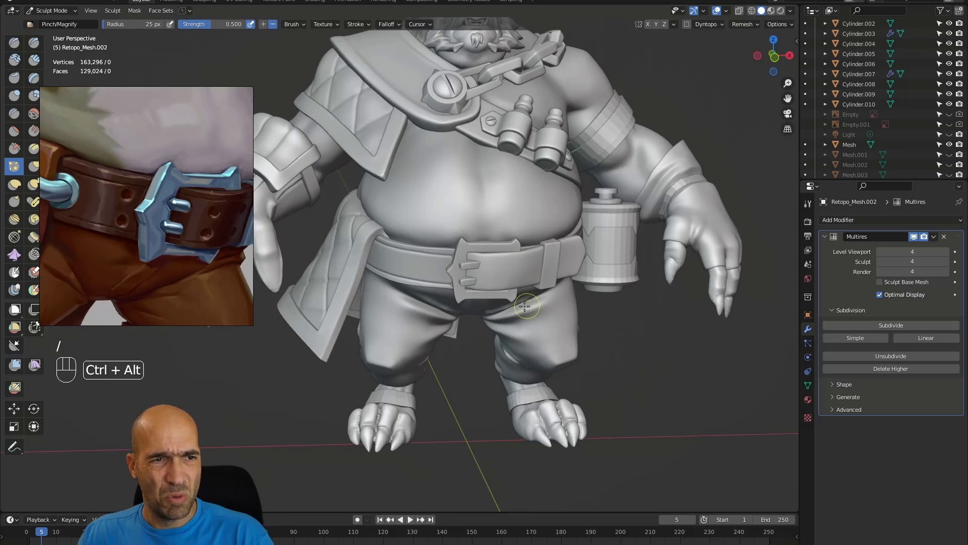
pyautogui.keyDown('ctrl'); pyautogui.keyDown('alt'); pyautogui.moveTo(526, 305); pyautogui.dragTo(518, 294); pyautogui.keyUp('alt'); pyautogui.keyUp('ctrl')
pyautogui.hotkey('alt', 'q')
pyautogui.moveTo(599, 273)
pyautogui.keyDown('alt'); pyautogui.keyDown('shift'); pyautogui.mouseDown()
pyautogui.moveTo(508, 305)
pyautogui.moveTo(540, 330)
pyautogui.mouseUp(); pyautogui.keyUp('shift'); pyautogui.keyUp('alt')
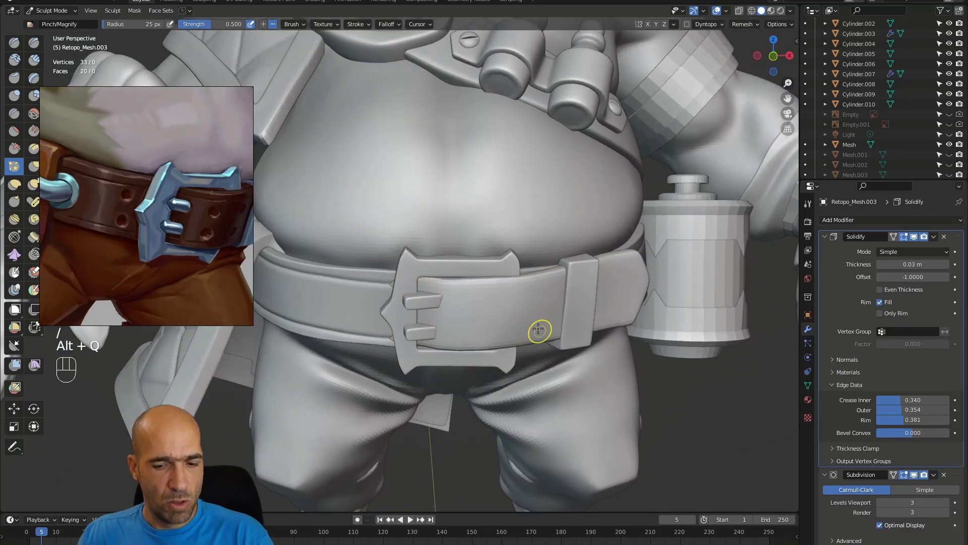
pyautogui.press('KP_Divide')
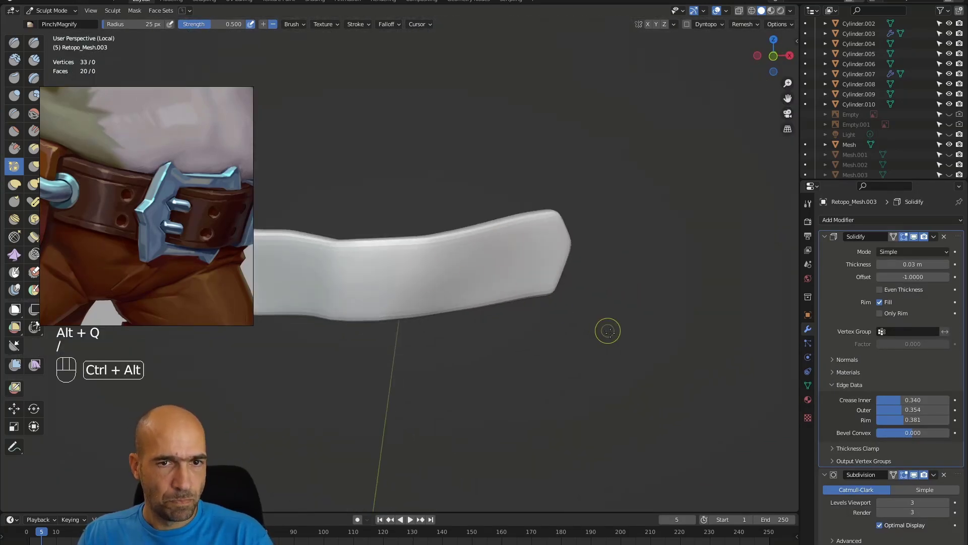
# Apply the Solidify modifier on the strap end.
pyautogui.click(934, 237)
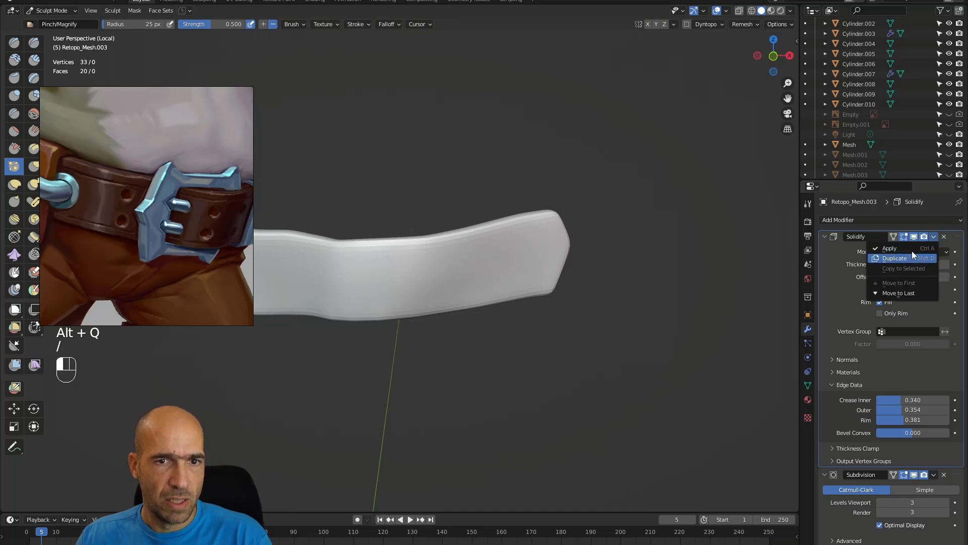
pyautogui.click(903, 249)
pyautogui.keyDown('alt'); pyautogui.keyDown('shift'); pyautogui.moveTo(607, 297); pyautogui.dragTo(689, 309); pyautogui.keyUp('shift'); pyautogui.keyUp('alt')
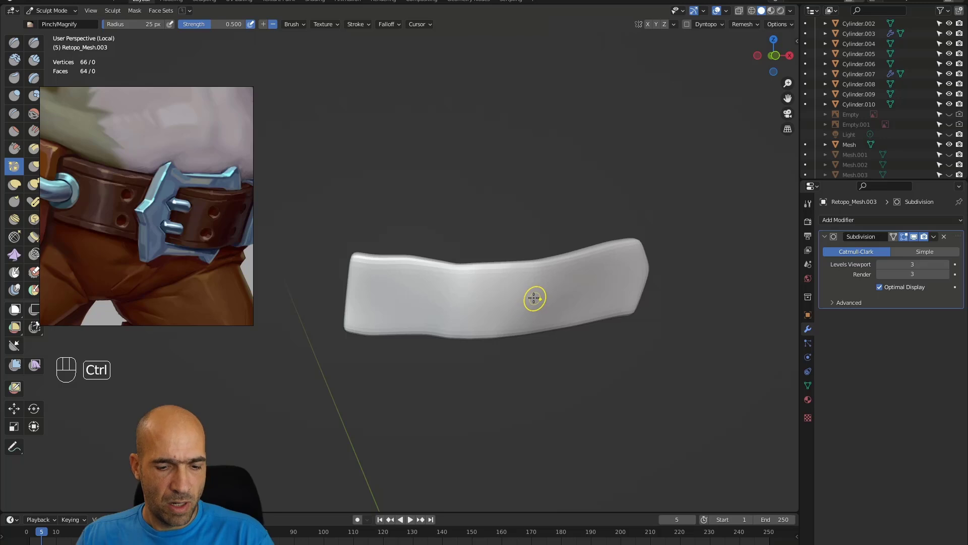
# Add two lengthwise edge loops to the strap end in Edit Mode, one in the upper half and one in the lower half.
pyautogui.press('Tab')
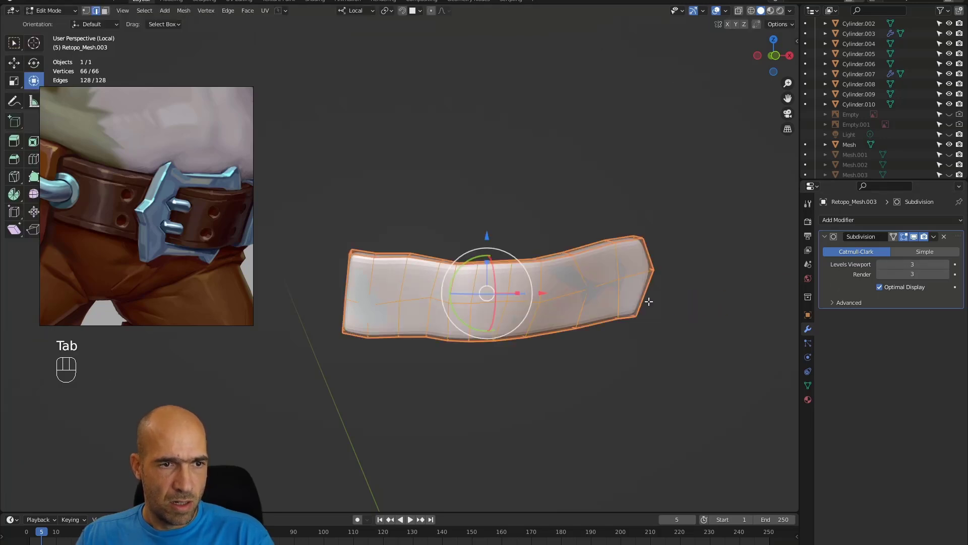
pyautogui.hotkey('ctrl', 'r')
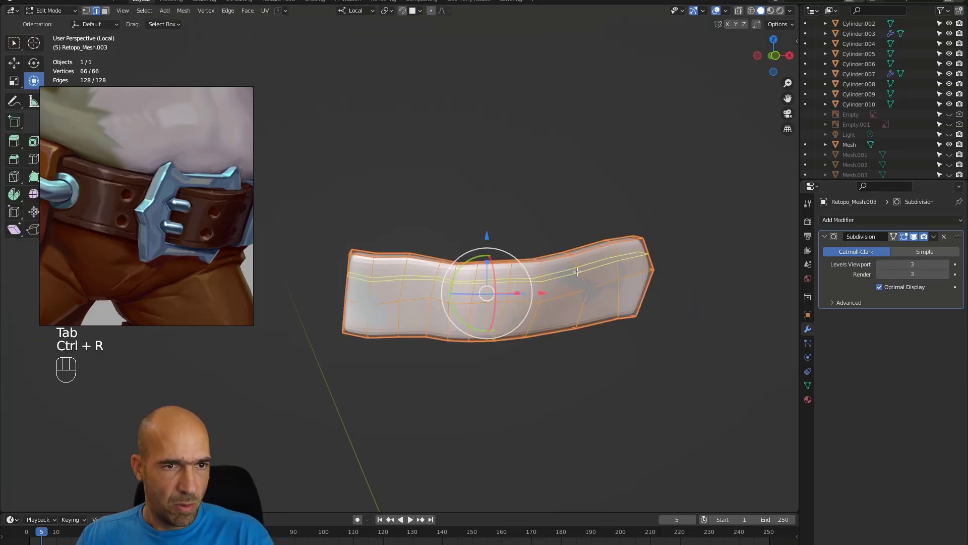
pyautogui.click(577, 271)
pyautogui.click(577, 270)
pyautogui.hotkey('ctrl', 'r')
pyautogui.click(579, 311)
pyautogui.click(575, 311)
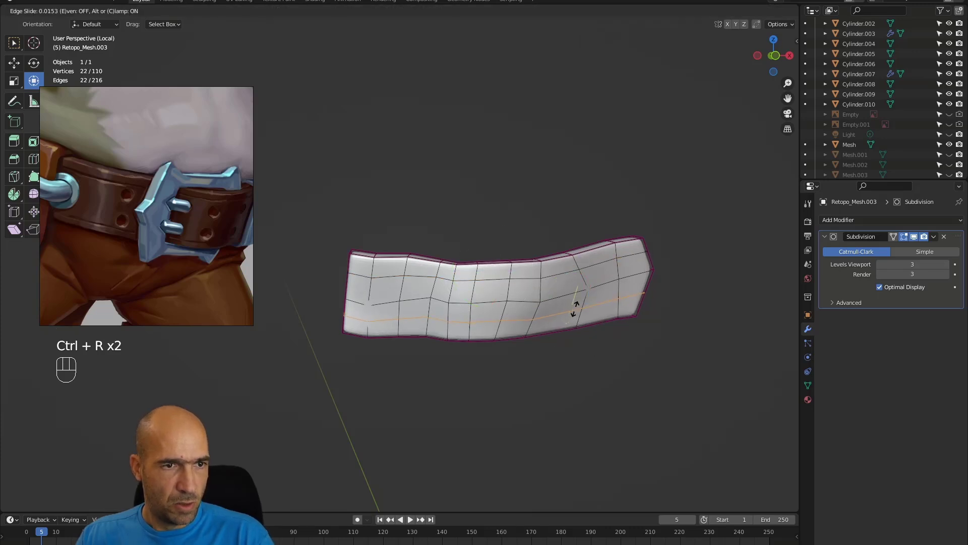
pyautogui.keyDown('alt'); pyautogui.moveTo(631, 355); pyautogui.dragTo(618, 375); pyautogui.keyUp('alt')
pyautogui.keyDown('alt'); pyautogui.moveTo(599, 364); pyautogui.dragTo(623, 353); pyautogui.keyUp('alt')
# Return the strap end to Object Mode and apply its Subdivision modifier.
pyautogui.click(933, 236)
pyautogui.hotkey('ctrl', 'Tab')
pyautogui.click(613, 297)
pyautogui.click(933, 237)
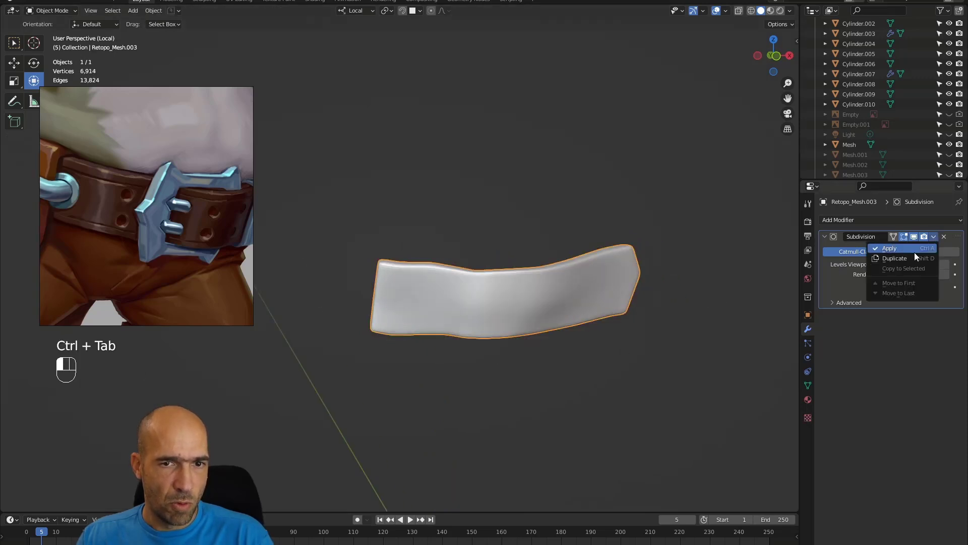
pyautogui.click(915, 249)
pyautogui.keyDown('alt'); pyautogui.moveTo(754, 268); pyautogui.dragTo(741, 272); pyautogui.keyUp('alt')
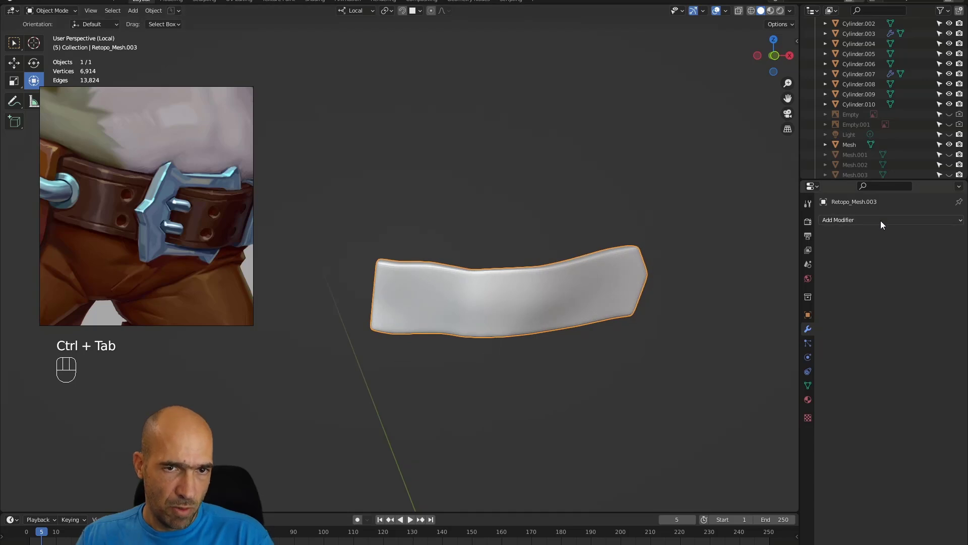
# Add a Multires modifier to the strap end and unsubdivide it three times to rebuild the lower levels.
pyautogui.click(882, 219)
pyautogui.click(744, 348)
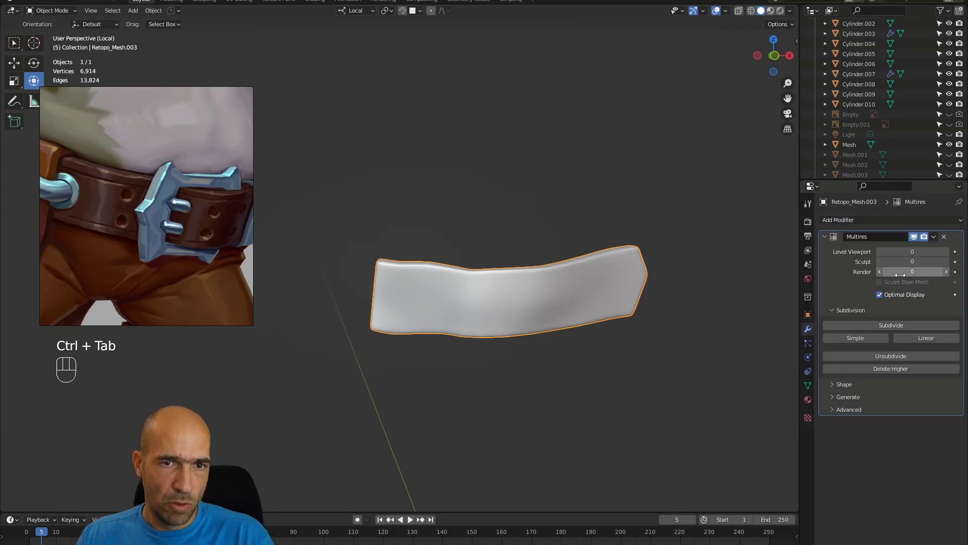
pyautogui.click(898, 355)
pyautogui.click(897, 355)
pyautogui.click(899, 355)
# Raise the Multires sculpt and viewport levels to 3, and subdivide once more to reach level 4.
pyautogui.click(954, 262)
pyautogui.click(948, 262)
pyautogui.click(948, 262)
pyautogui.click(954, 263)
pyautogui.click(949, 262)
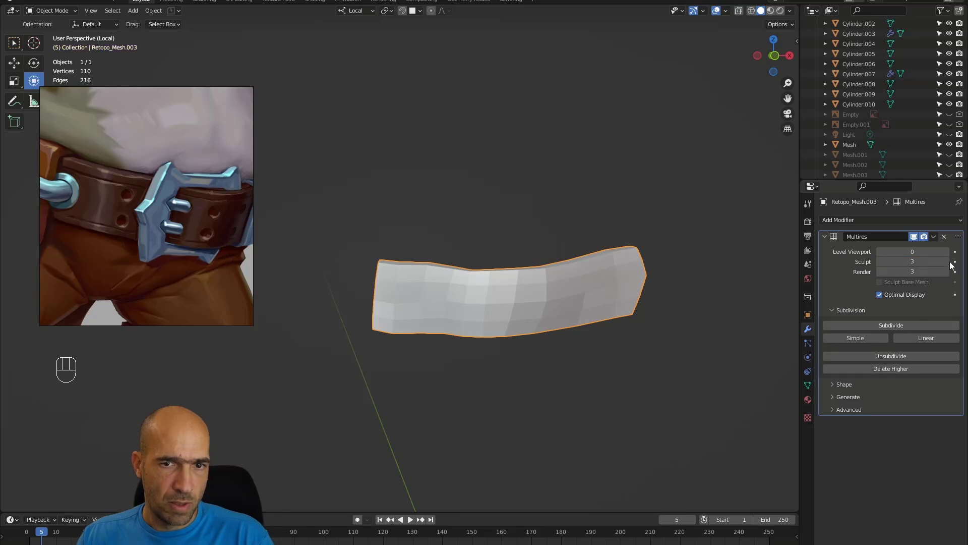
pyautogui.click(947, 252)
pyautogui.click(947, 251)
pyautogui.click(947, 252)
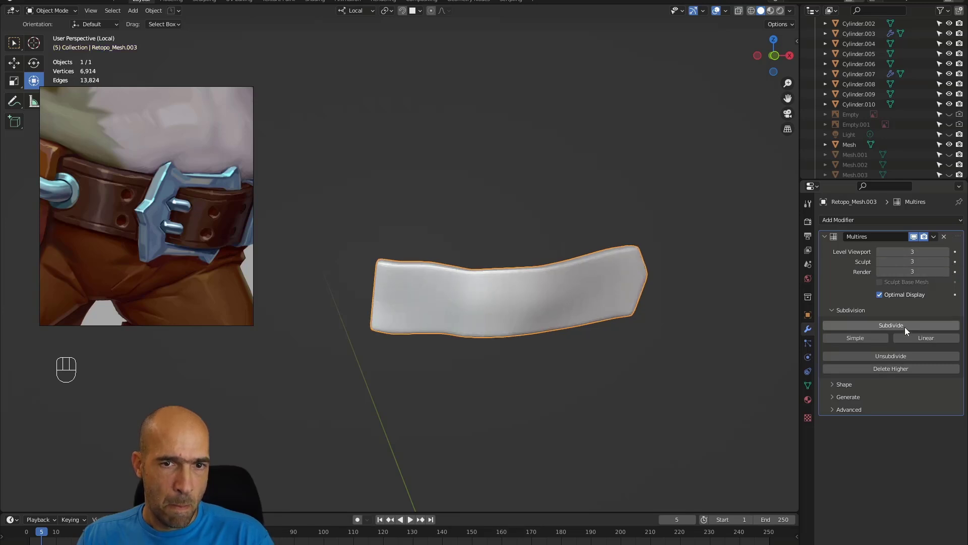
pyautogui.keyDown('alt'); pyautogui.moveTo(660, 341); pyautogui.dragTo(613, 325, button='middle'); pyautogui.keyUp('alt')
pyautogui.keyDown('alt'); pyautogui.moveTo(506, 197); pyautogui.dragTo(546, 180, button='middle'); pyautogui.keyUp('alt')
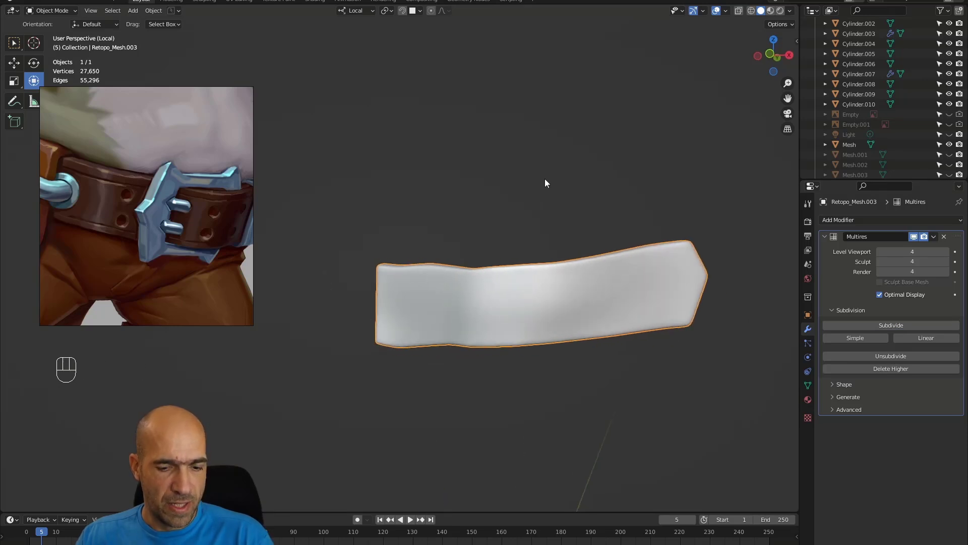
# Bring the line drawing of the character's front belt area into the reference view and switch the strap end to Sculpt Mode.
pyautogui.scroll(-7, 184, 217)
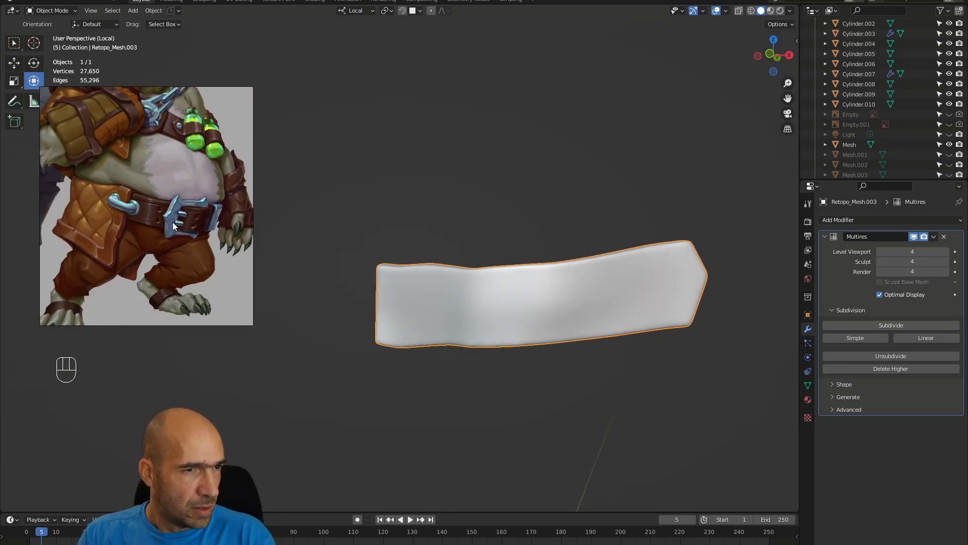
pyautogui.moveTo(180, 214); pyautogui.dragTo(187, 98, button='middle')
pyautogui.scroll(8, 100, 243)
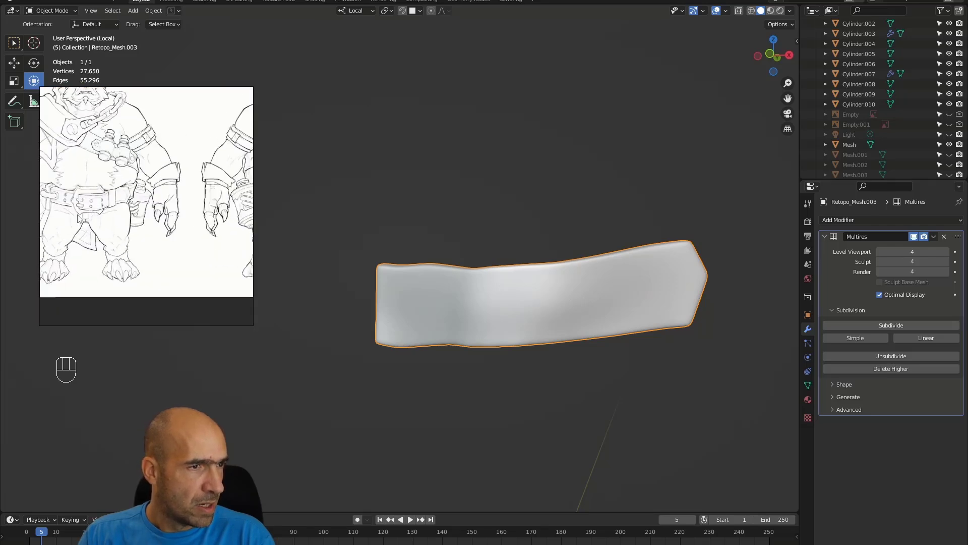
pyautogui.click(707, 227)
pyautogui.keyDown('alt'); pyautogui.moveTo(707, 226); pyautogui.dragTo(704, 230); pyautogui.keyUp('alt')
pyautogui.hotkey('ctrl', 'Tab')
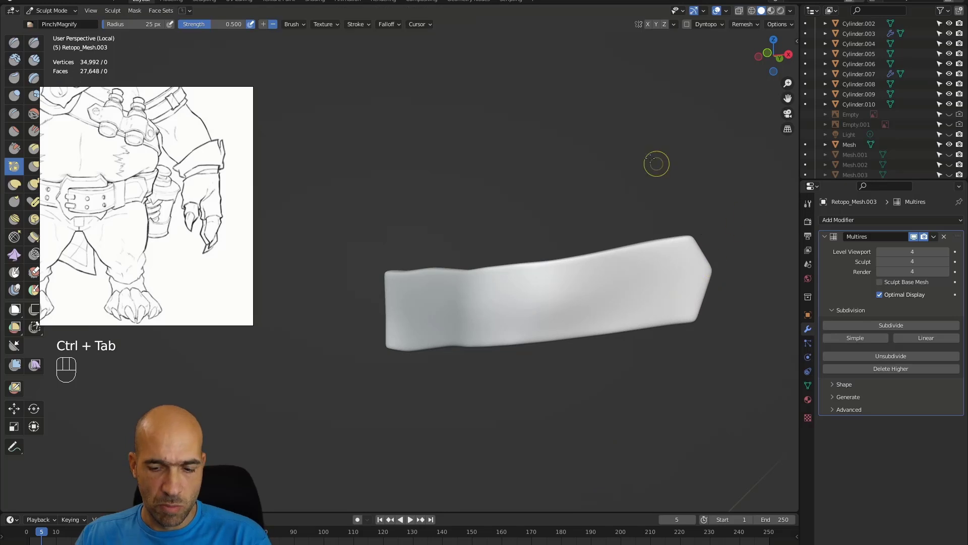
# Adjust the shape of the strap's pointed tip with the Grab brush at a 128 px radius.
pyautogui.press(']')
pyautogui.press(']')
pyautogui.press(']')
pyautogui.press(']')
pyautogui.press(']')
pyautogui.press(']')
pyautogui.press(']')
pyautogui.press(']')
pyautogui.press(']')
pyautogui.press(']')
pyautogui.press(']')
pyautogui.press(']')
pyautogui.press(']')
pyautogui.press(']')
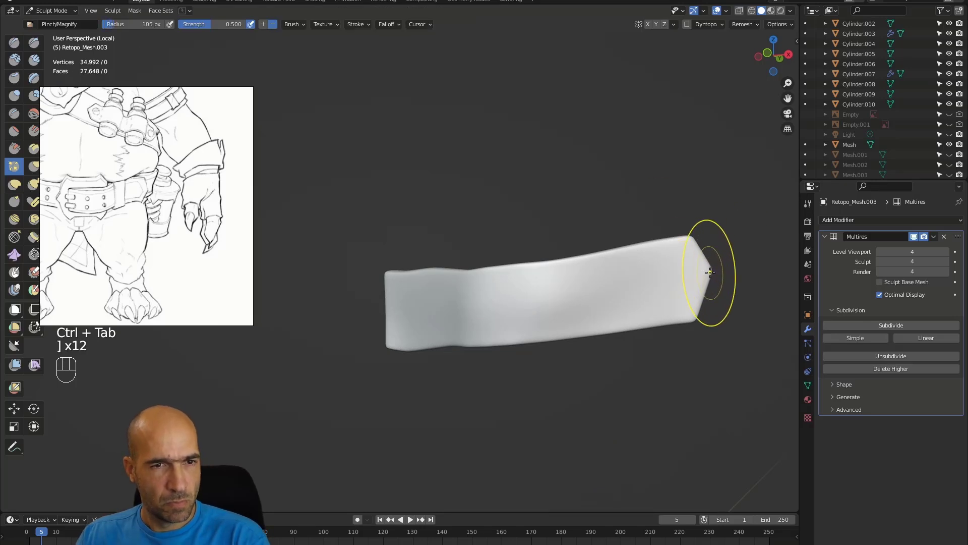
pyautogui.moveTo(712, 278); pyautogui.dragTo(716, 284)
pyautogui.press('g')
pyautogui.press('g')
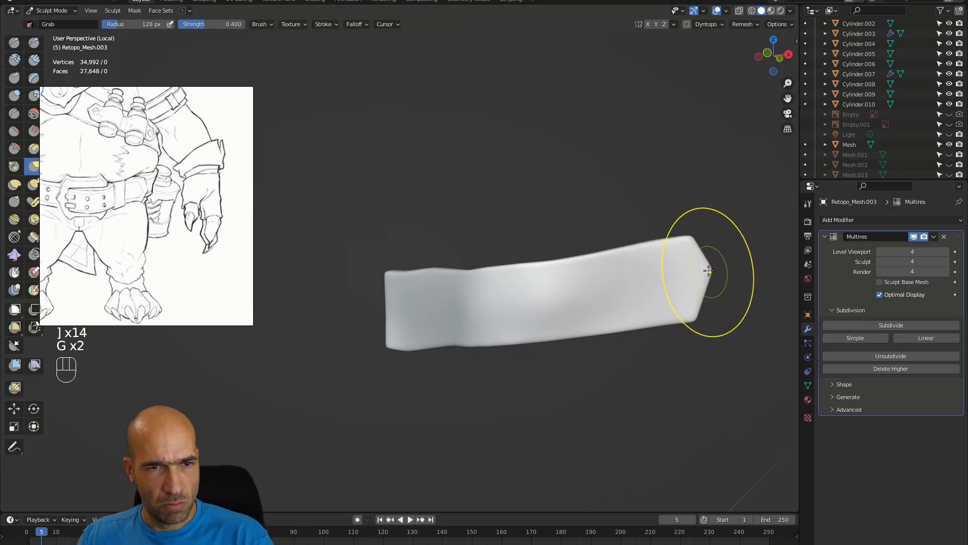
pyautogui.keyDown('alt'); pyautogui.moveTo(705, 240); pyautogui.dragTo(650, 244, button='middle'); pyautogui.keyUp('alt')
pyautogui.moveTo(650, 242); pyautogui.dragTo(649, 248)
pyautogui.keyDown('alt'); pyautogui.moveTo(649, 248); pyautogui.dragTo(662, 199, button='middle'); pyautogui.keyUp('alt')
pyautogui.keyDown('ctrl'); pyautogui.keyDown('alt'); pyautogui.moveTo(662, 199); pyautogui.dragTo(635, 197, button='middle'); pyautogui.keyUp('alt'); pyautogui.keyUp('ctrl')
pyautogui.moveTo(708, 240); pyautogui.dragTo(710, 250)
pyautogui.keyDown('alt'); pyautogui.moveTo(634, 210); pyautogui.dragTo(617, 209, button='middle'); pyautogui.keyUp('alt')
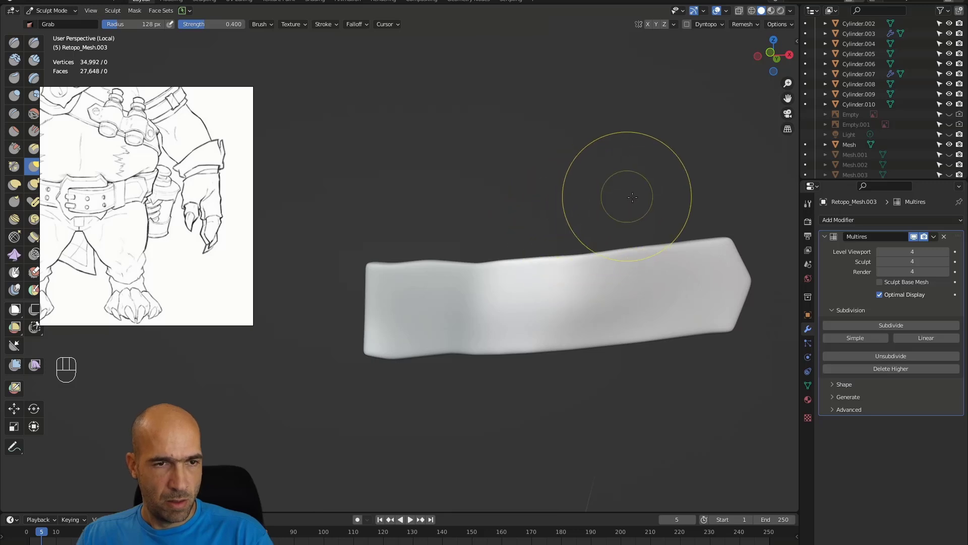
# Carve an inset groove along the strap's upper edge, around its pointed tip and along the lower edge with Draw Sharp at 25 px.
pyautogui.press('1')
pyautogui.press('[')
pyautogui.press('[')
pyautogui.press('[')
pyautogui.press('[')
pyautogui.press('[')
pyautogui.press('[')
pyautogui.press('[')
pyautogui.press('[')
pyautogui.press('[')
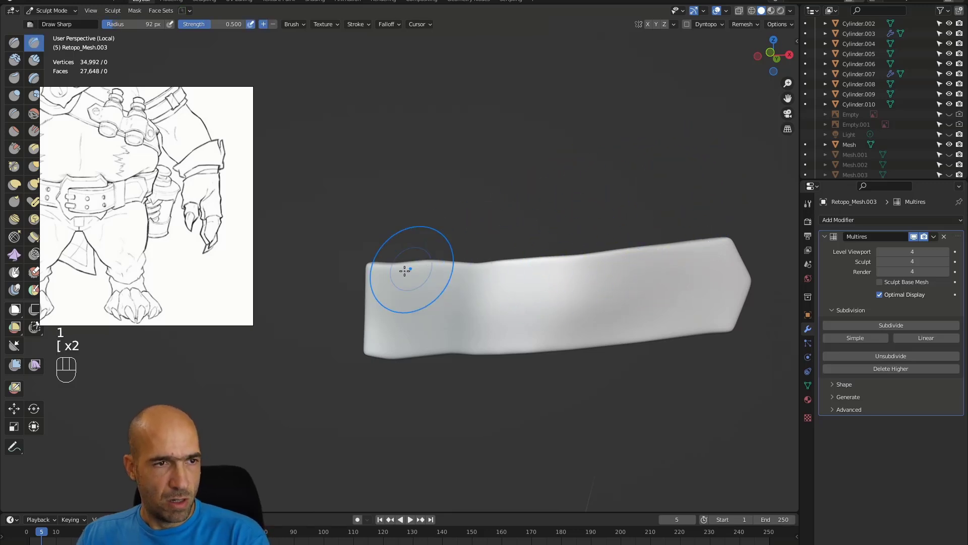
pyautogui.press('ctrl')
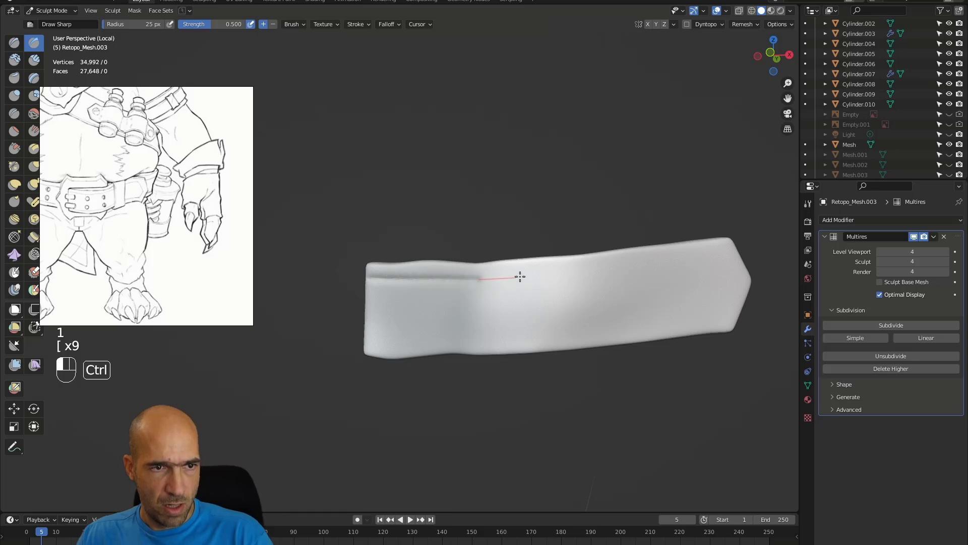
pyautogui.keyDown('ctrl'); pyautogui.moveTo(609, 269); pyautogui.dragTo(663, 259); pyautogui.keyUp('ctrl')
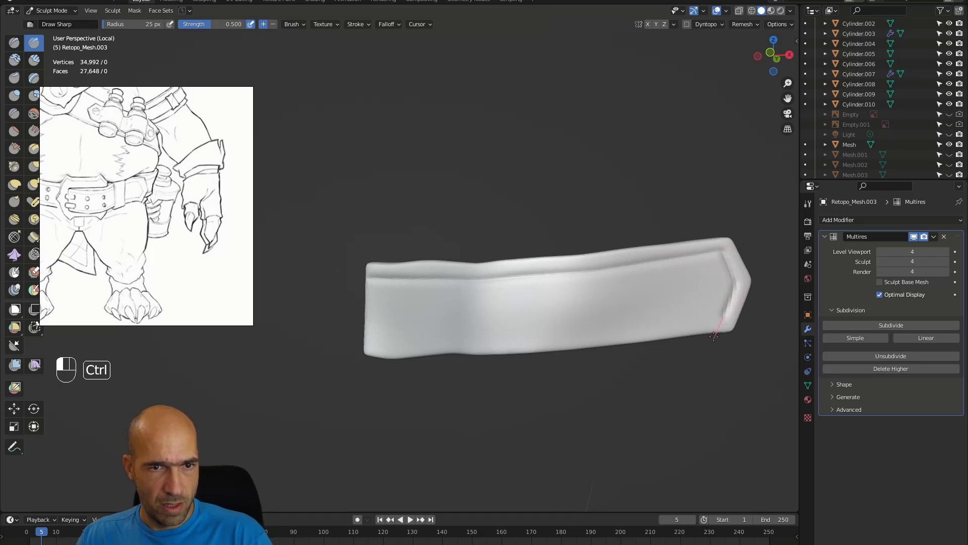
pyautogui.keyDown('ctrl'); pyautogui.moveTo(674, 327); pyautogui.dragTo(438, 342); pyautogui.keyUp('ctrl')
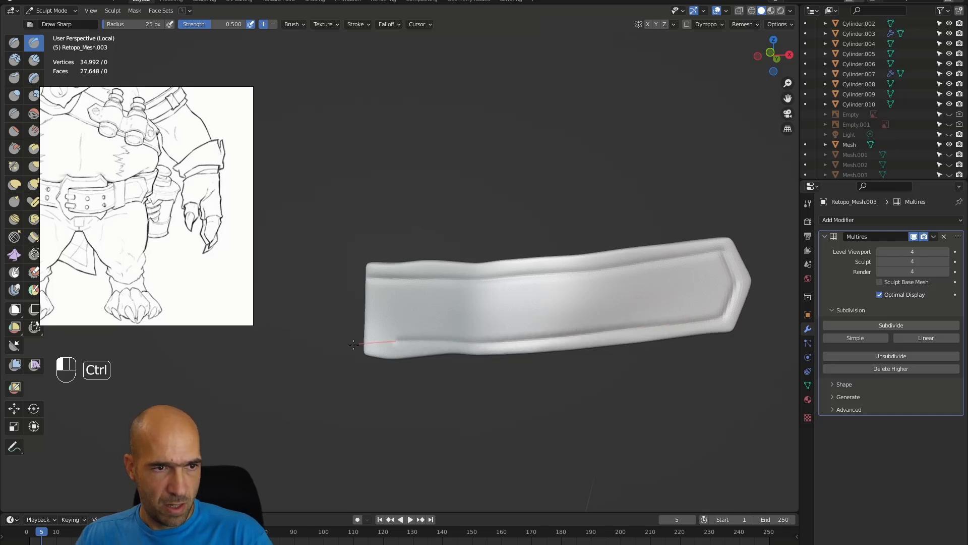
pyautogui.keyDown('ctrl'); pyautogui.moveTo(306, 331); pyautogui.dragTo(385, 346); pyautogui.keyUp('ctrl')
pyautogui.press('z')
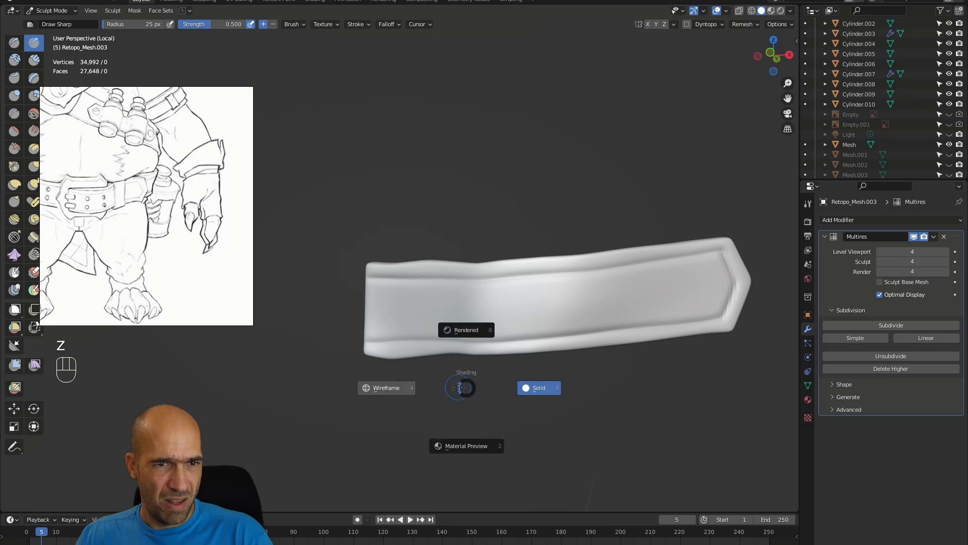
# Adjust the edges of the strap piece's square end with the Grab brush at a 53 px radius.
pyautogui.keyDown('alt'); pyautogui.moveTo(565, 383); pyautogui.dragTo(588, 380); pyautogui.keyUp('alt')
pyautogui.keyDown('alt'); pyautogui.moveTo(438, 389); pyautogui.dragTo(411, 373); pyautogui.keyUp('alt')
pyautogui.press('g')
pyautogui.press(']')
pyautogui.press(']')
pyautogui.press(']')
pyautogui.press(']')
pyautogui.press(']')
pyautogui.press(']')
pyautogui.press(']')
pyautogui.press(']')
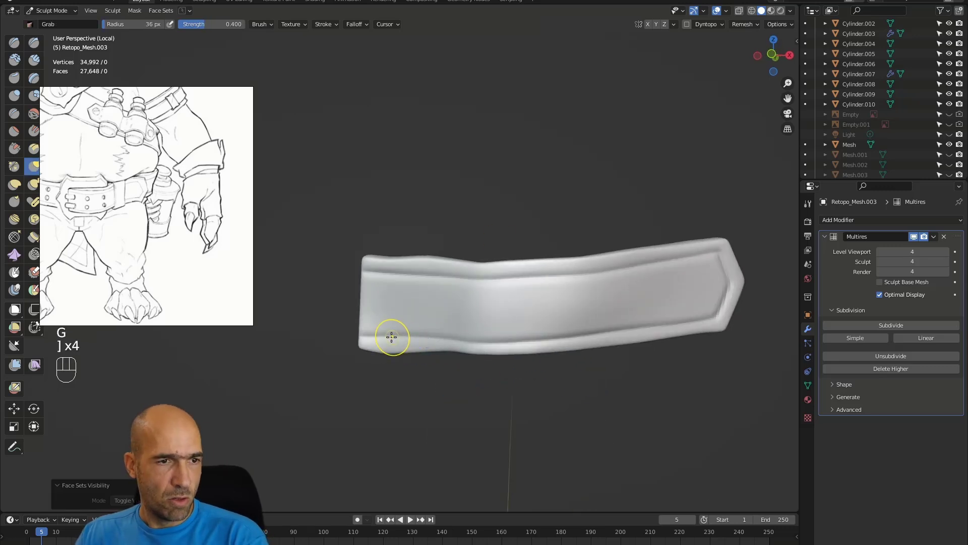
pyautogui.keyDown('alt'); pyautogui.moveTo(414, 401); pyautogui.dragTo(405, 396); pyautogui.keyUp('alt')
pyautogui.moveTo(399, 331); pyautogui.dragTo(384, 336)
pyautogui.moveTo(401, 332); pyautogui.dragTo(403, 337)
pyautogui.moveTo(415, 334); pyautogui.dragTo(442, 333)
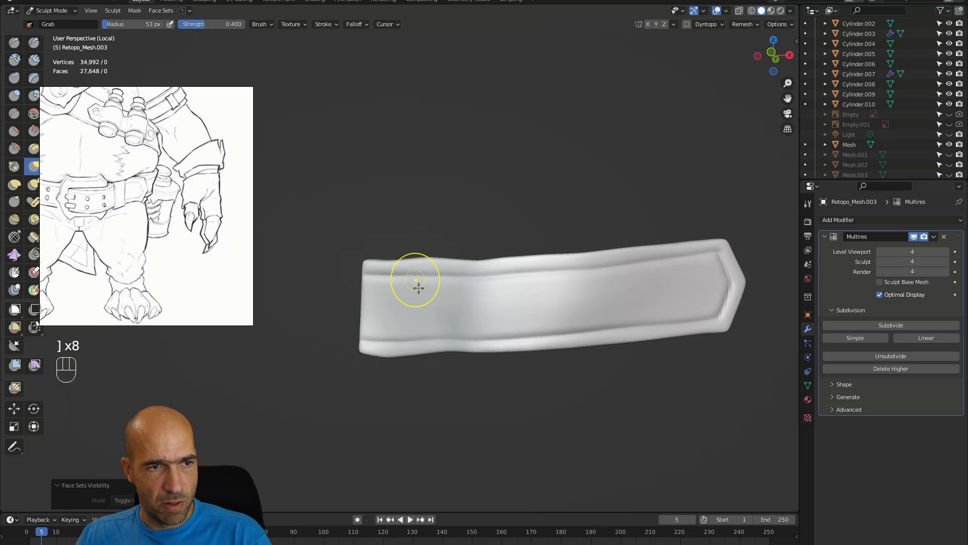
# Leave local view to show the full character, switch sculpting to the belt loop and nudge its fit with Grab at 105 px.
pyautogui.press('KP_Divide')
pyautogui.keyDown('alt'); pyautogui.moveTo(681, 385); pyautogui.dragTo(681, 364); pyautogui.keyUp('alt')
pyautogui.moveTo(515, 322); pyautogui.dragTo(517, 323)
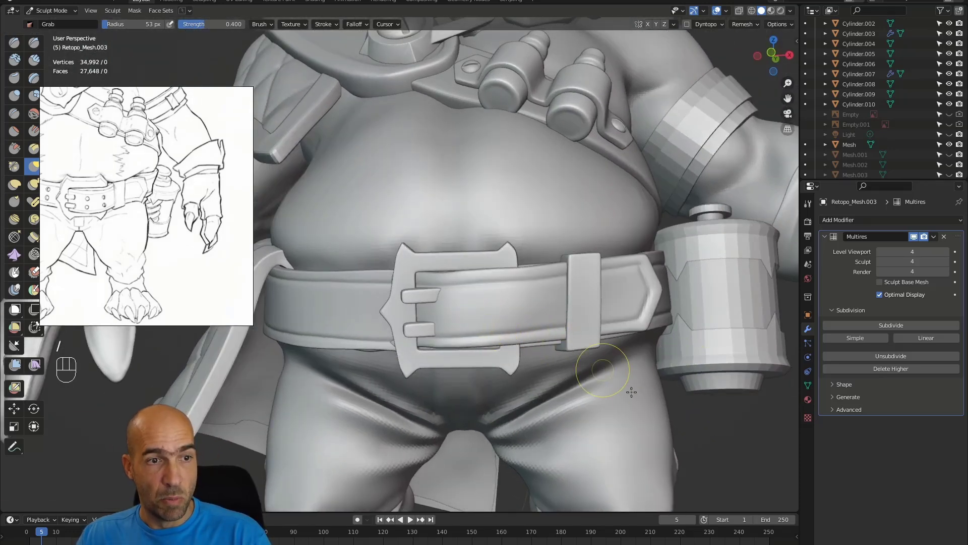
pyautogui.hotkey('alt', 'q')
pyautogui.scroll(-3, 668, 408)
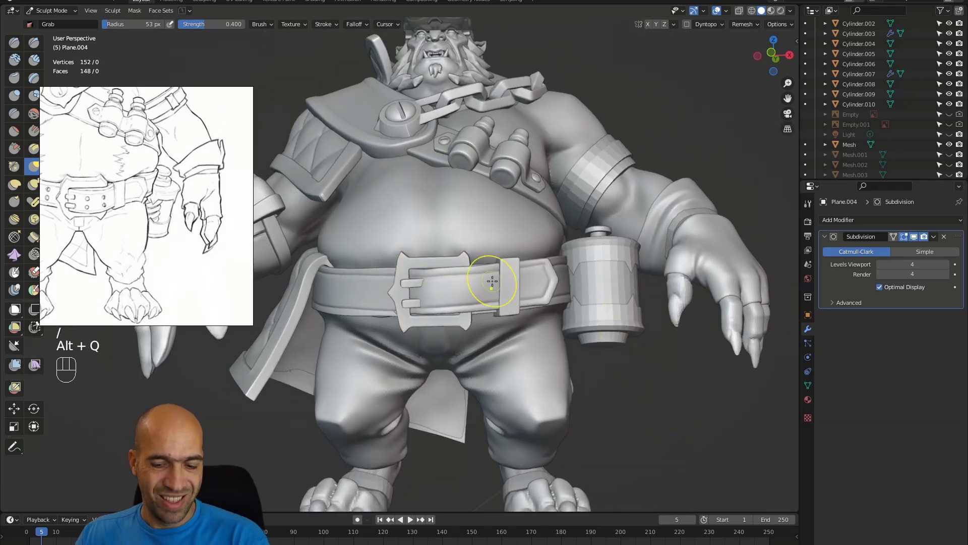
pyautogui.press(']')
pyautogui.press(']')
pyautogui.press(']')
pyautogui.press(']')
pyautogui.moveTo(463, 317); pyautogui.dragTo(407, 318)
pyautogui.press('super')
pyautogui.press('super')
pyautogui.keyDown('alt'); pyautogui.moveTo(619, 379); pyautogui.dragTo(630, 380); pyautogui.keyUp('alt')
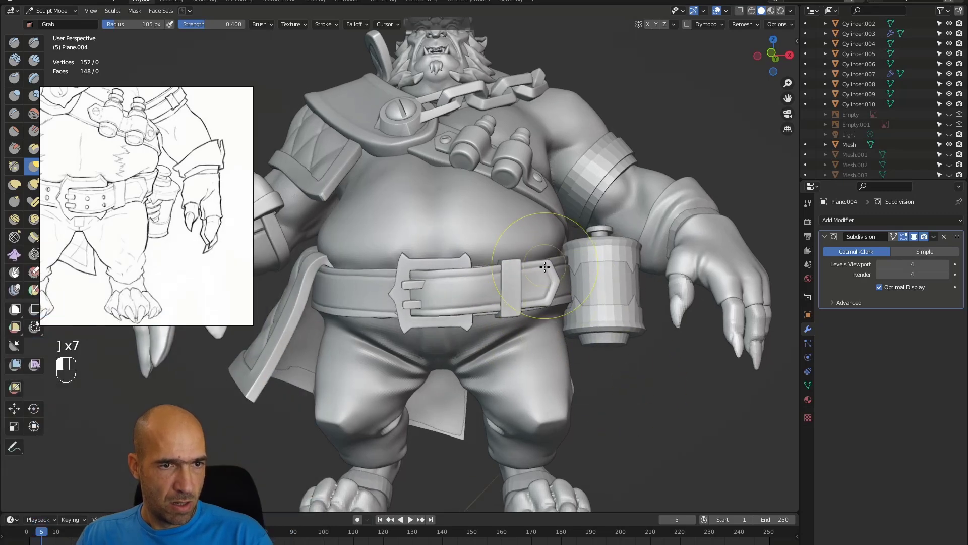
# Switch sculpting back to the strap end and examine how it, the buckle and the belt fit together from several angles.
pyautogui.hotkey('alt', 'q')
pyautogui.keyDown('alt'); pyautogui.moveTo(542, 268); pyautogui.dragTo(550, 301); pyautogui.keyUp('alt')
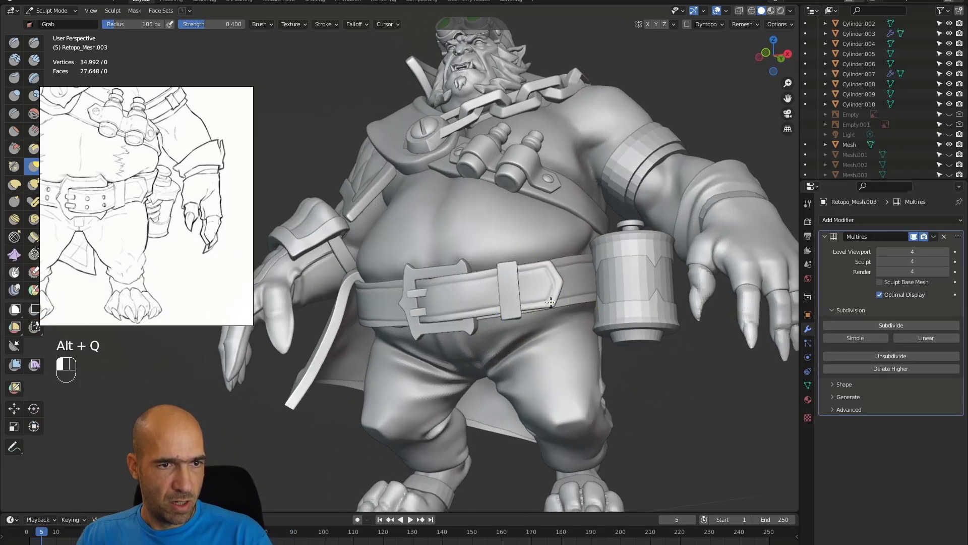
pyautogui.keyDown('alt'); pyautogui.moveTo(426, 257); pyautogui.dragTo(486, 283); pyautogui.keyUp('alt')
pyautogui.keyDown('ctrl'); pyautogui.keyDown('alt'); pyautogui.moveTo(553, 333); pyautogui.dragTo(449, 319); pyautogui.keyUp('alt'); pyautogui.keyUp('ctrl')
pyautogui.keyDown('ctrl'); pyautogui.keyDown('alt'); pyautogui.moveTo(491, 379); pyautogui.dragTo(492, 403); pyautogui.keyUp('alt'); pyautogui.keyUp('ctrl')
pyautogui.keyDown('alt'); pyautogui.moveTo(504, 293); pyautogui.dragTo(482, 308); pyautogui.keyUp('alt')
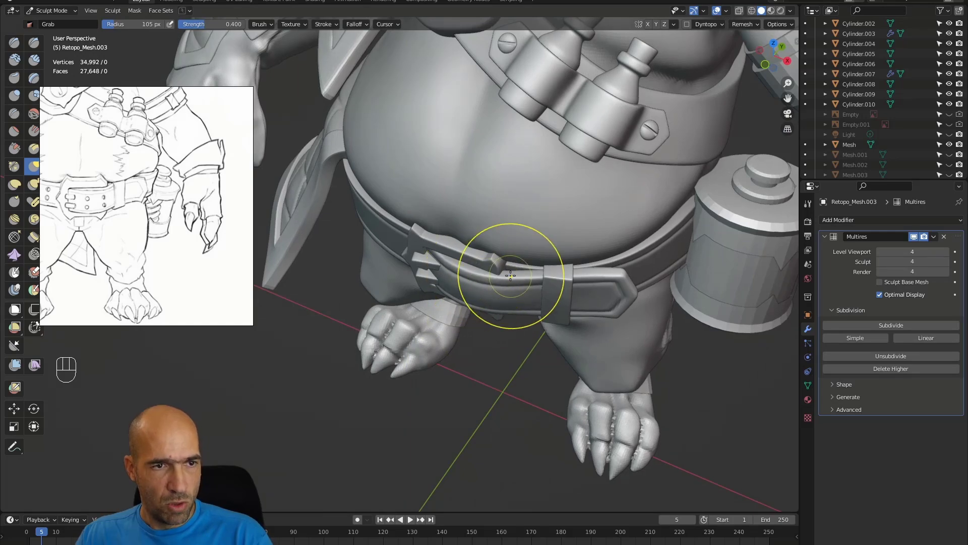
pyautogui.keyDown('alt'); pyautogui.moveTo(480, 356); pyautogui.dragTo(509, 315); pyautogui.keyUp('alt')
pyautogui.keyDown('alt'); pyautogui.moveTo(586, 362); pyautogui.dragTo(588, 269); pyautogui.keyUp('alt')
pyautogui.keyDown('alt'); pyautogui.moveTo(578, 340); pyautogui.dragTo(634, 318); pyautogui.keyUp('alt')
pyautogui.keyDown('alt'); pyautogui.moveTo(487, 350); pyautogui.dragTo(488, 293); pyautogui.keyUp('alt')
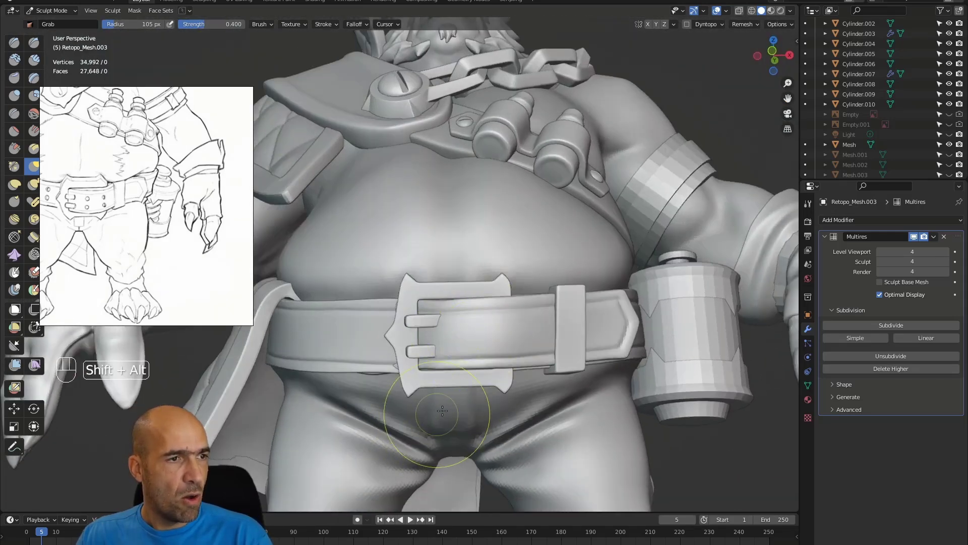
pyautogui.keyDown('alt'); pyautogui.keyDown('shift'); pyautogui.moveTo(422, 429); pyautogui.dragTo(537, 419); pyautogui.keyUp('shift'); pyautogui.keyUp('alt')
pyautogui.keyDown('ctrl'); pyautogui.keyDown('alt'); pyautogui.moveTo(479, 406); pyautogui.dragTo(457, 322); pyautogui.keyUp('alt'); pyautogui.keyUp('ctrl')
pyautogui.keyDown('alt'); pyautogui.moveTo(518, 352); pyautogui.dragTo(551, 335); pyautogui.keyUp('alt')
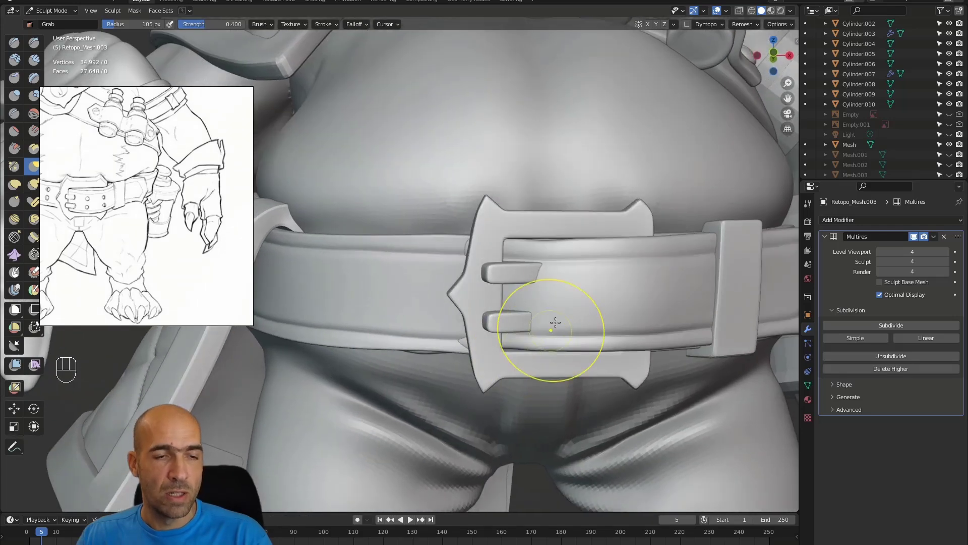
pyautogui.keyDown('alt'); pyautogui.moveTo(475, 339); pyautogui.dragTo(565, 407); pyautogui.keyUp('alt')
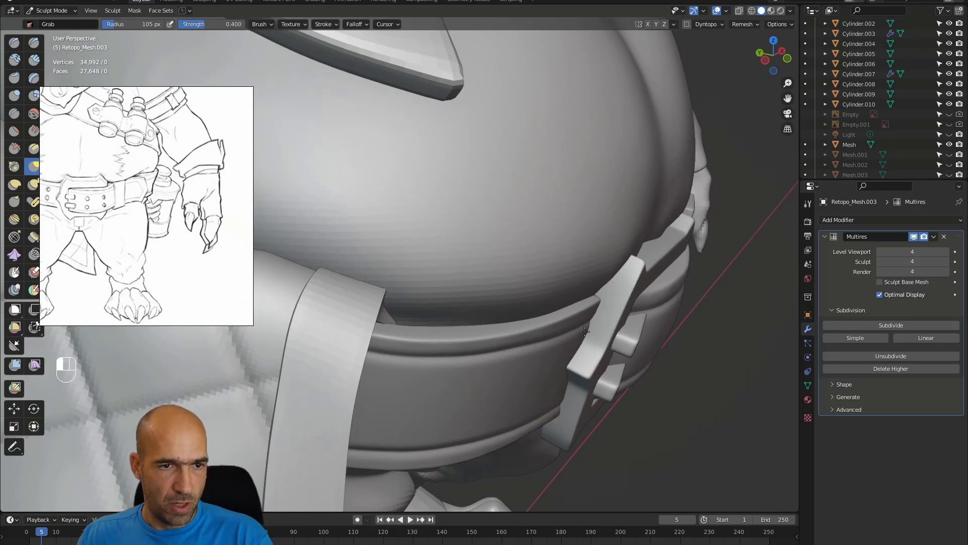
pyautogui.moveTo(610, 385)
pyautogui.keyDown('alt'); pyautogui.mouseDown()
pyautogui.moveTo(549, 363)
pyautogui.moveTo(561, 355)
pyautogui.moveTo(522, 333)
pyautogui.mouseUp(); pyautogui.keyUp('alt')
# Switch sculpting to the main belt strap and reshape its lower edge beside the buckle with Grab, enlarging the radius to 136 px.
pyautogui.hotkey('alt', 'q')
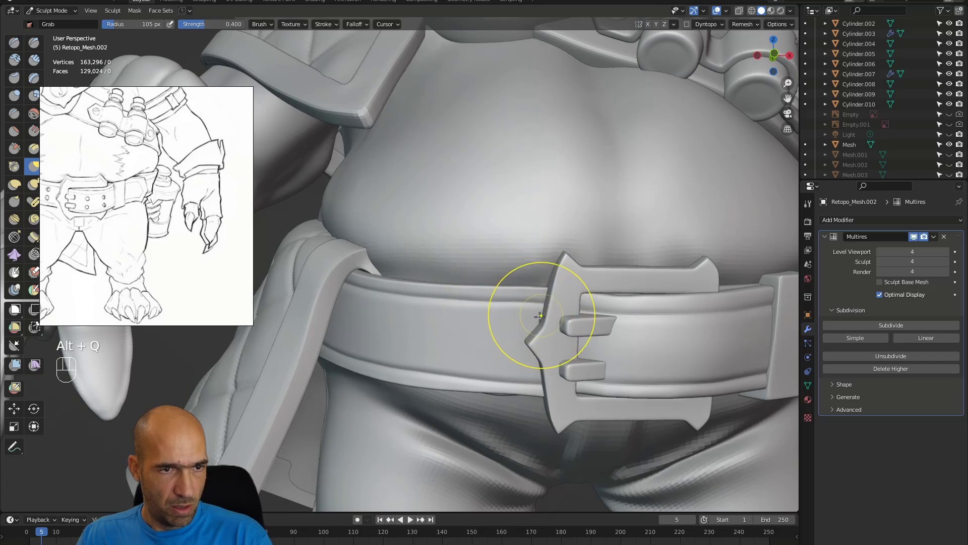
pyautogui.moveTo(509, 356); pyautogui.dragTo(500, 395)
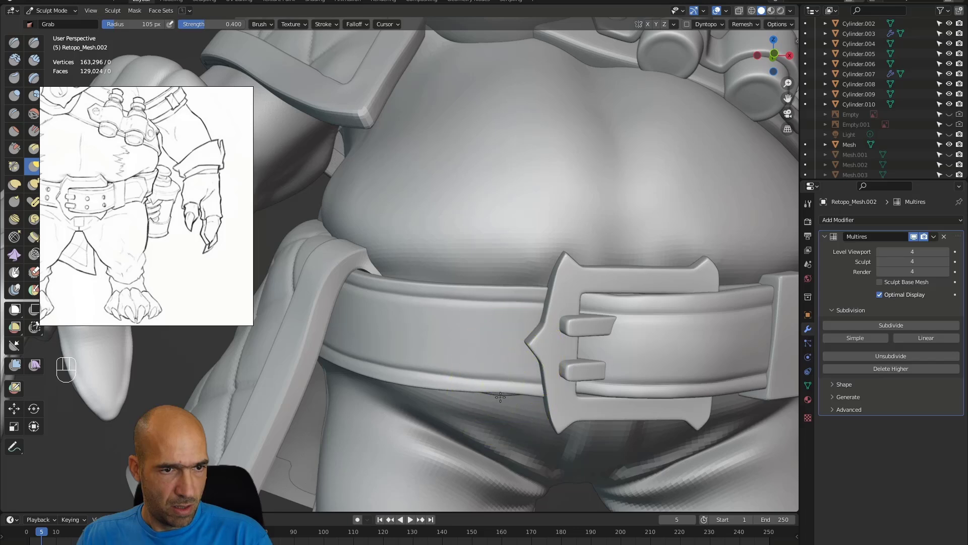
pyautogui.press('[')
pyautogui.press('[')
pyautogui.keyDown('alt'); pyautogui.moveTo(528, 232); pyautogui.dragTo(534, 222); pyautogui.keyUp('alt')
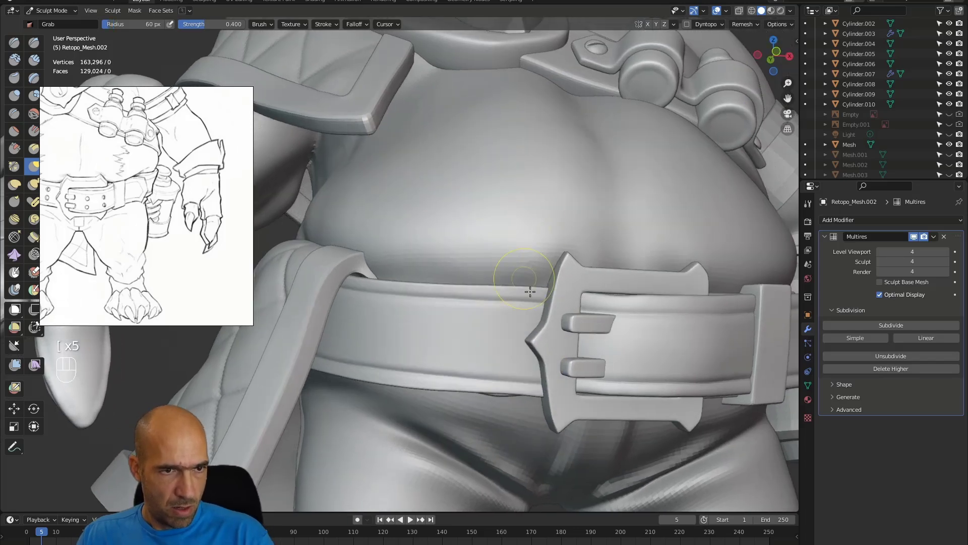
pyautogui.press(']')
pyautogui.press(']')
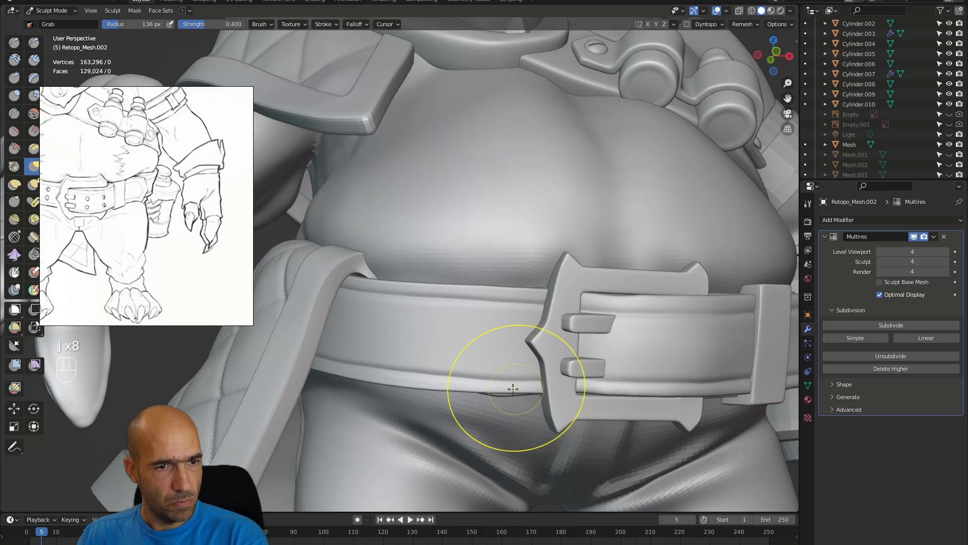
pyautogui.keyDown('alt'); pyautogui.moveTo(495, 393); pyautogui.dragTo(514, 428); pyautogui.keyUp('alt')
pyautogui.hotkey('alt', 'q')
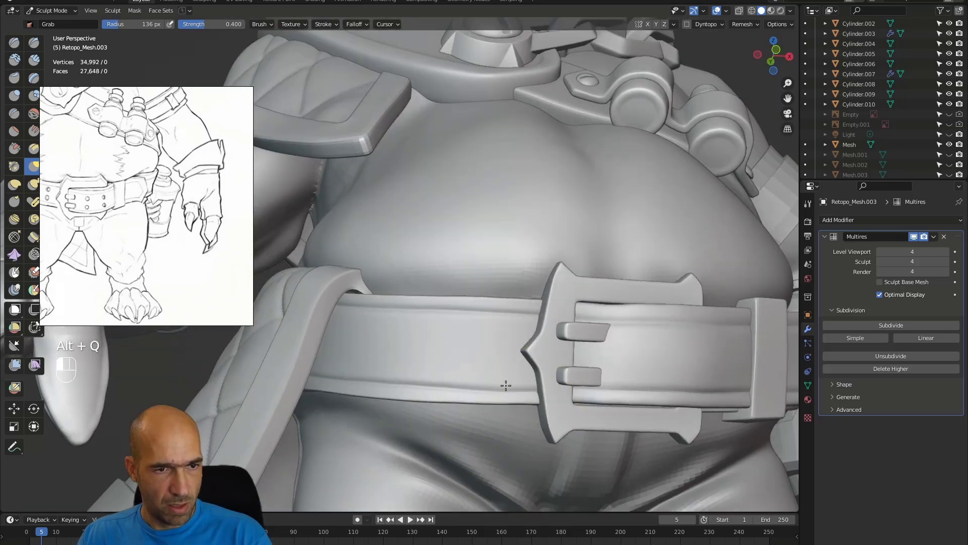
pyautogui.keyDown('alt'); pyautogui.moveTo(518, 393); pyautogui.dragTo(529, 302); pyautogui.keyUp('alt')
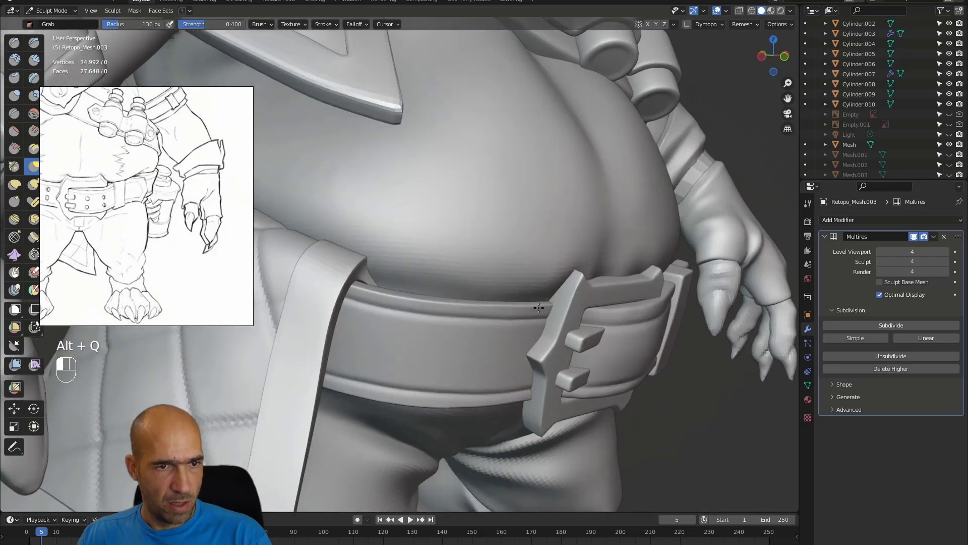
pyautogui.keyDown('ctrl'); pyautogui.keyDown('alt'); pyautogui.moveTo(564, 330); pyautogui.dragTo(519, 322, button='middle'); pyautogui.keyUp('alt'); pyautogui.keyUp('ctrl')
pyautogui.keyDown('alt'); pyautogui.moveTo(515, 325); pyautogui.dragTo(528, 328, button='middle'); pyautogui.keyUp('alt')
pyautogui.keyDown('alt'); pyautogui.moveTo(458, 322); pyautogui.dragTo(519, 319, button='middle'); pyautogui.keyUp('alt')
# Paint two vertical pairs of round mask spots for belt holes on the main strap beside the buckle, using the Mask brush at 17 px.
pyautogui.hotkey('alt', 'q')
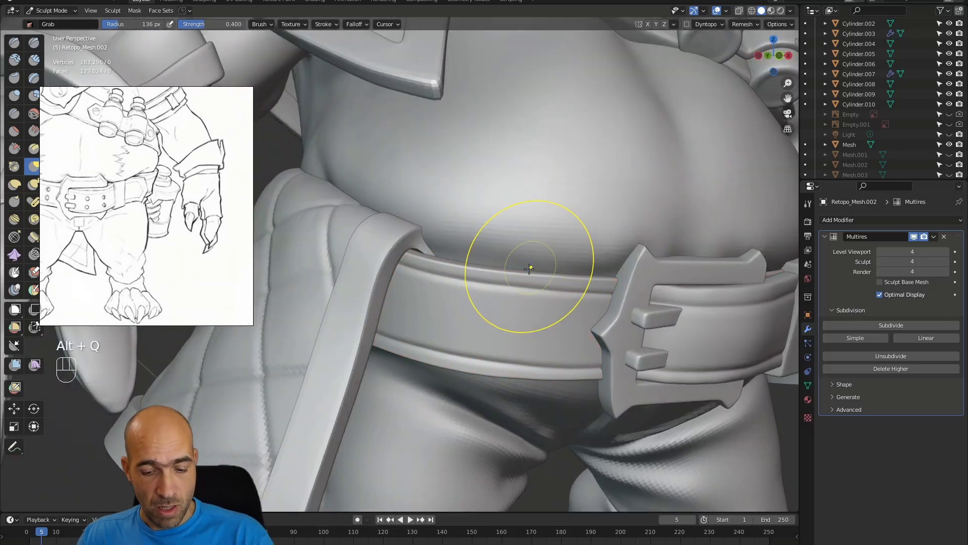
pyautogui.press('m')
pyautogui.press('[')
pyautogui.press('[')
pyautogui.press('[')
pyautogui.press('[')
pyautogui.press('[')
pyautogui.press('[')
pyautogui.press('[')
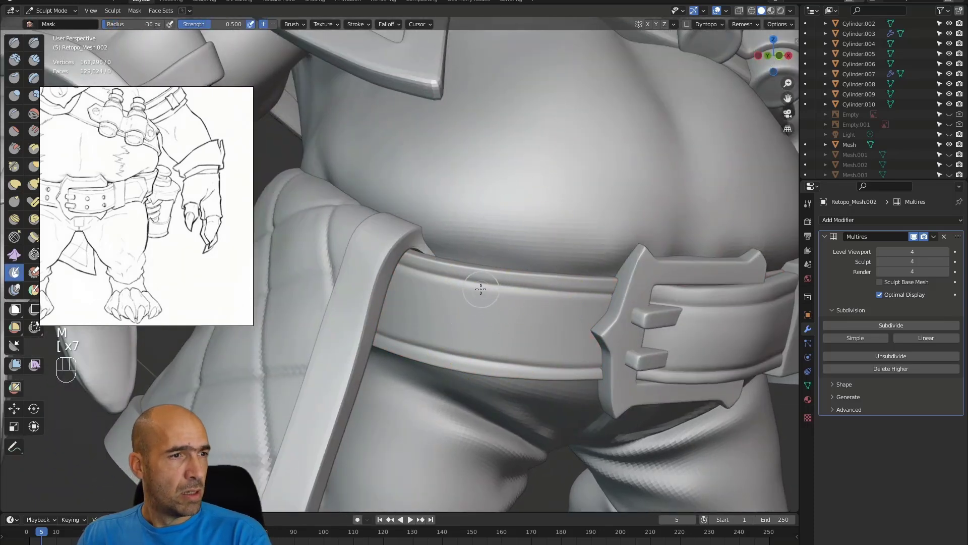
pyautogui.press('[')
pyautogui.press('[')
pyautogui.press(']')
pyautogui.press(']')
pyautogui.press('[')
pyautogui.press(']')
pyautogui.press(']')
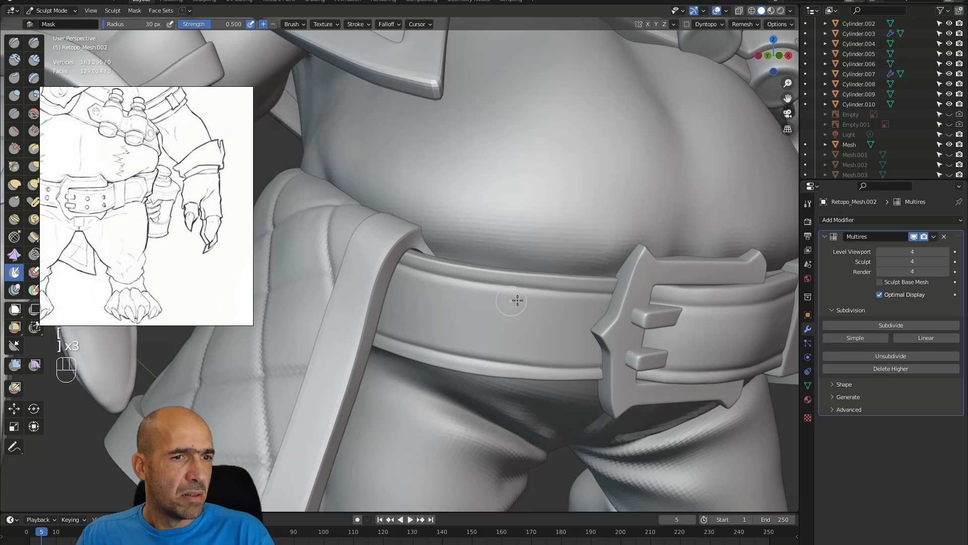
pyautogui.press('[')
pyautogui.press('[')
pyautogui.press('[')
pyautogui.press('[')
pyautogui.press('[')
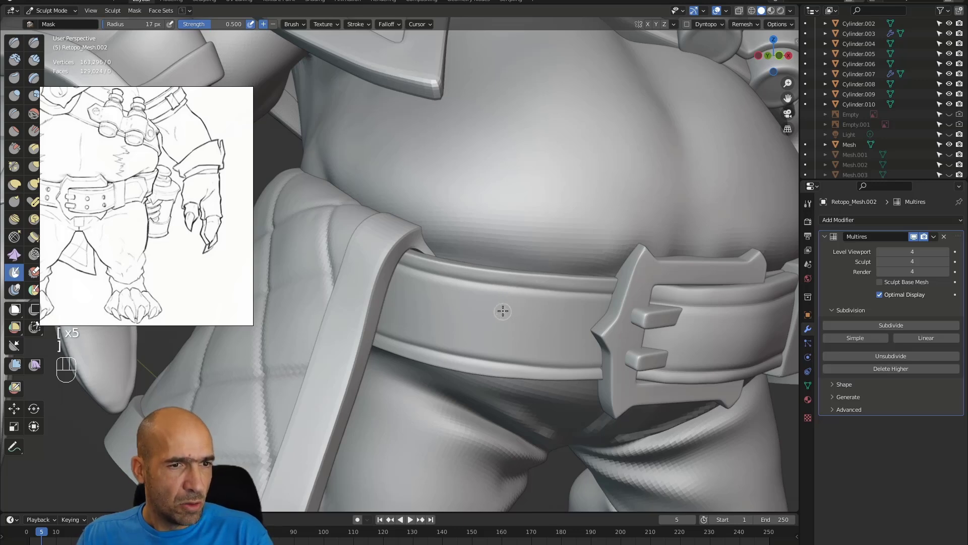
pyautogui.scroll(5, 134, 230)
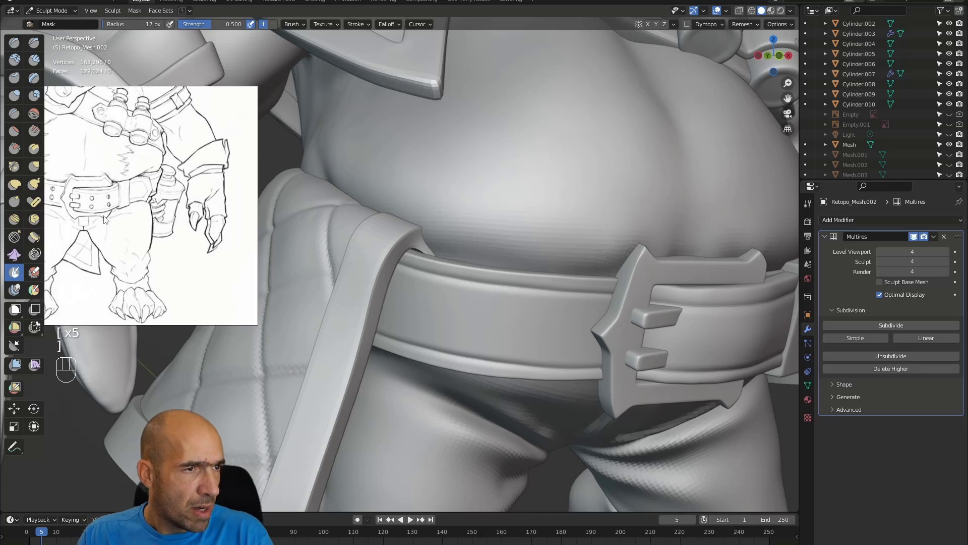
pyautogui.scroll(2, 133, 230)
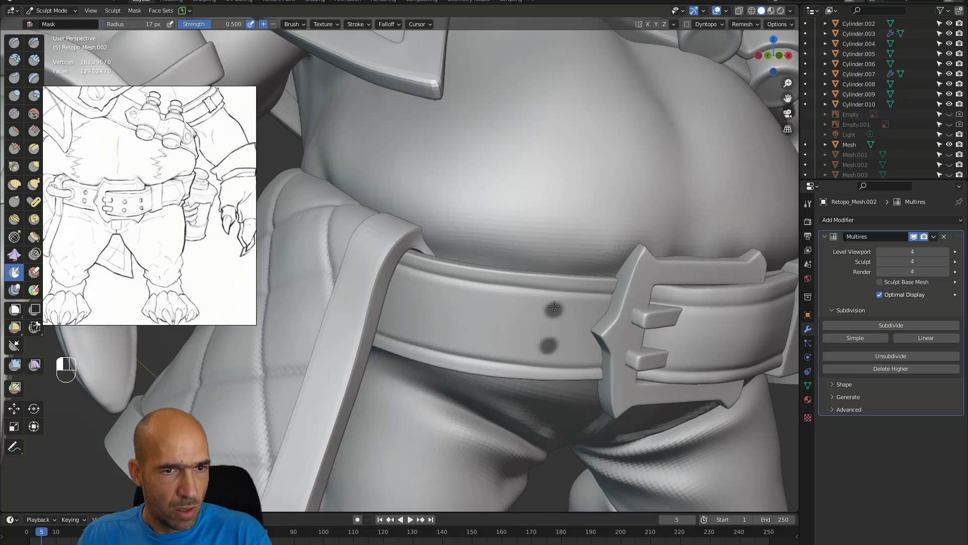
pyautogui.moveTo(556, 309); pyautogui.dragTo(555, 309)
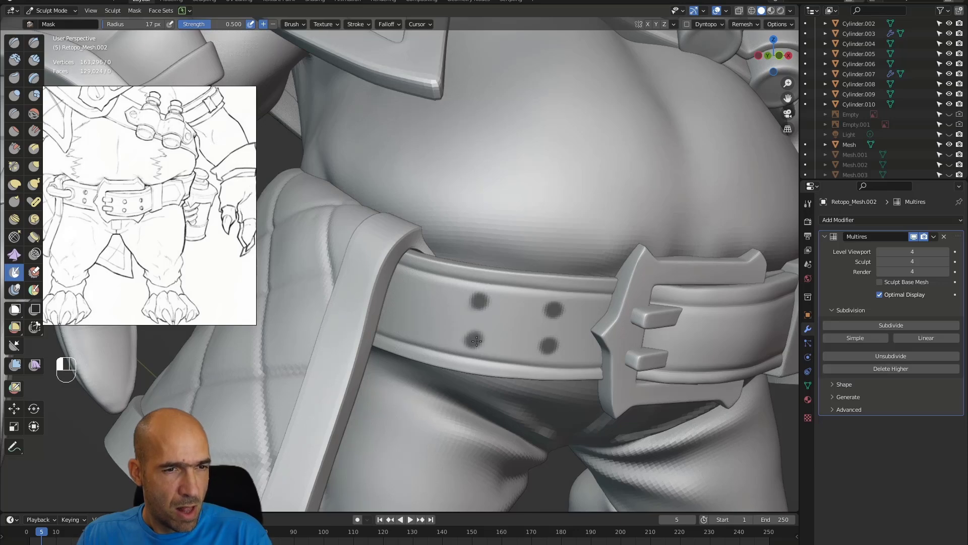
pyautogui.moveTo(479, 340); pyautogui.dragTo(474, 339)
# Invert the mask on the main belt strap so only the four hole spots stay editable.
pyautogui.keyDown('alt'); pyautogui.moveTo(575, 348); pyautogui.dragTo(504, 343); pyautogui.keyUp('alt')
pyautogui.moveTo(505, 343)
pyautogui.keyDown('alt'); pyautogui.keyDown('shift'); pyautogui.mouseDown()
pyautogui.moveTo(534, 343)
pyautogui.moveTo(403, 328)
pyautogui.mouseUp(); pyautogui.keyUp('shift'); pyautogui.keyUp('alt')
pyautogui.keyDown('alt'); pyautogui.keyDown('shift'); pyautogui.moveTo(403, 328); pyautogui.dragTo(565, 335); pyautogui.keyUp('shift'); pyautogui.keyUp('alt')
pyautogui.keyDown('alt'); pyautogui.keyDown('shift'); pyautogui.moveTo(565, 335); pyautogui.dragTo(518, 336); pyautogui.keyUp('shift'); pyautogui.keyUp('alt')
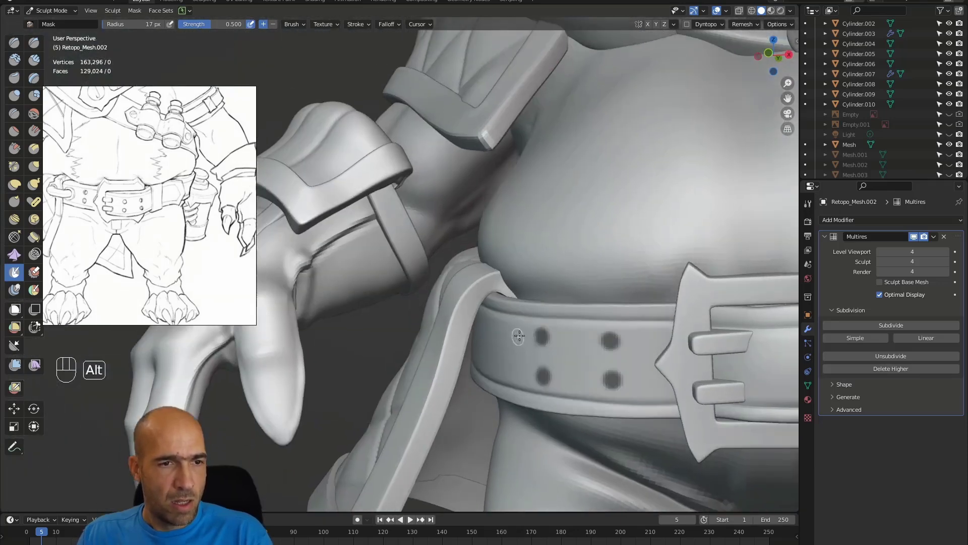
pyautogui.keyDown('alt'); pyautogui.moveTo(467, 353); pyautogui.dragTo(492, 361); pyautogui.keyUp('alt')
pyautogui.press('a')
pyautogui.keyDown('alt'); pyautogui.moveTo(298, 285); pyautogui.dragTo(275, 293); pyautogui.keyUp('alt')
pyautogui.keyDown('alt'); pyautogui.moveTo(437, 288); pyautogui.dragTo(414, 297); pyautogui.keyUp('alt')
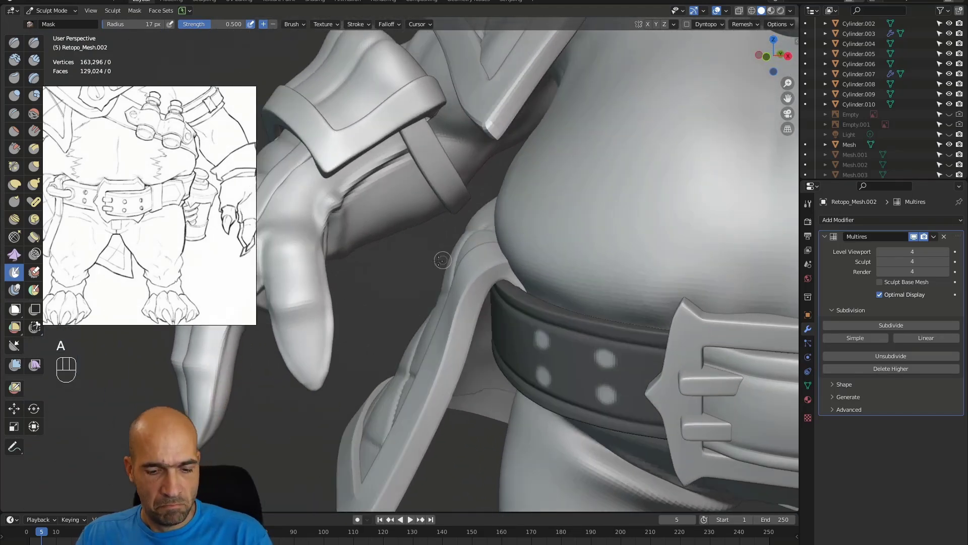
# Push the four unmasked spots into the main belt strap as sunken holes with the Grab brush at 152 px.
pyautogui.press('g')
pyautogui.press('[')
pyautogui.press(']')
pyautogui.press(']')
pyautogui.press(']')
pyautogui.press(']')
pyautogui.press(']')
pyautogui.press(']')
pyautogui.press(']')
pyautogui.press(']')
pyautogui.press(']')
pyautogui.press(']')
pyautogui.press(']')
pyautogui.press(']')
pyautogui.press(']')
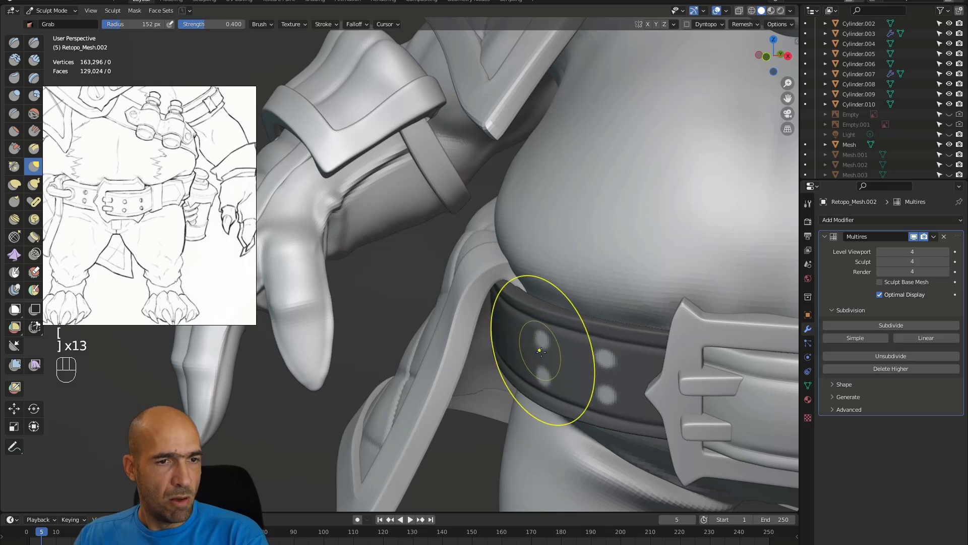
pyautogui.moveTo(520, 383)
pyautogui.keyDown('alt'); pyautogui.mouseDown()
pyautogui.moveTo(504, 373)
pyautogui.moveTo(559, 350)
pyautogui.moveTo(544, 339)
pyautogui.moveTo(552, 377)
pyautogui.mouseUp(); pyautogui.keyUp('alt')
pyautogui.keyDown('ctrl'); pyautogui.moveTo(616, 381); pyautogui.dragTo(623, 385); pyautogui.keyUp('ctrl')
pyautogui.keyDown('ctrl'); pyautogui.moveTo(625, 346); pyautogui.dragTo(624, 349); pyautogui.keyUp('ctrl')
pyautogui.keyDown('alt'); pyautogui.moveTo(619, 385); pyautogui.dragTo(650, 384); pyautogui.keyUp('alt')
pyautogui.moveTo(650, 384)
pyautogui.keyDown('ctrl'); pyautogui.keyDown('alt'); pyautogui.mouseDown()
pyautogui.moveTo(643, 418)
pyautogui.moveTo(605, 388)
pyautogui.moveTo(564, 388)
pyautogui.mouseUp(); pyautogui.keyUp('alt'); pyautogui.keyUp('ctrl')
pyautogui.keyDown('ctrl'); pyautogui.keyDown('alt'); pyautogui.moveTo(497, 391); pyautogui.dragTo(505, 315); pyautogui.keyUp('alt'); pyautogui.keyUp('ctrl')
pyautogui.keyDown('alt'); pyautogui.moveTo(623, 361); pyautogui.dragTo(606, 363); pyautogui.keyUp('alt')
pyautogui.keyDown('alt'); pyautogui.keyDown('shift'); pyautogui.moveTo(608, 381); pyautogui.dragTo(598, 348); pyautogui.keyUp('shift'); pyautogui.keyUp('alt')
pyautogui.keyDown('alt'); pyautogui.moveTo(580, 353); pyautogui.dragTo(605, 353); pyautogui.keyUp('alt')
pyautogui.keyDown('ctrl'); pyautogui.moveTo(346, 322); pyautogui.dragTo(344, 324); pyautogui.keyUp('ctrl')
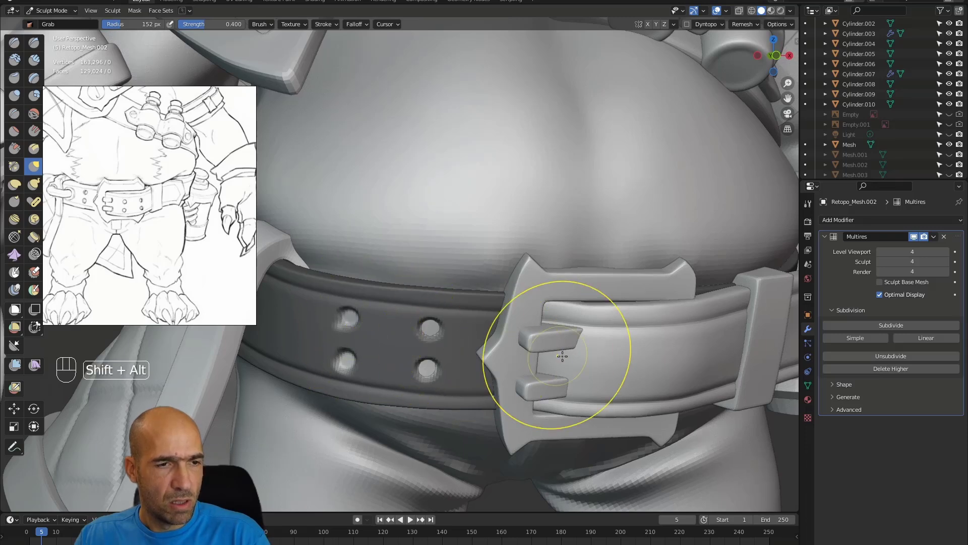
# Clear the mask from the main belt strap.
pyautogui.keyDown('alt'); pyautogui.keyDown('shift'); pyautogui.moveTo(606, 355); pyautogui.dragTo(530, 353); pyautogui.keyUp('shift'); pyautogui.keyUp('alt')
pyautogui.hotkey('alt', 'q')
pyautogui.hotkey('alt', 'q')
pyautogui.press('a')
# Switch sculpting to the buckled strap end and flatten its surface from the prongs to the loop with Scrape/Peaks at 136 px.
pyautogui.hotkey('alt', 'q')
pyautogui.keyDown('alt'); pyautogui.keyDown('shift'); pyautogui.moveTo(607, 352); pyautogui.dragTo(558, 338); pyautogui.keyUp('shift'); pyautogui.keyUp('alt')
pyautogui.press('3')
pyautogui.press('[')
pyautogui.moveTo(462, 343); pyautogui.dragTo(564, 348)
pyautogui.moveTo(470, 354)
pyautogui.mouseDown()
pyautogui.moveTo(625, 339)
pyautogui.moveTo(653, 308)
pyautogui.moveTo(649, 345)
pyautogui.mouseUp()
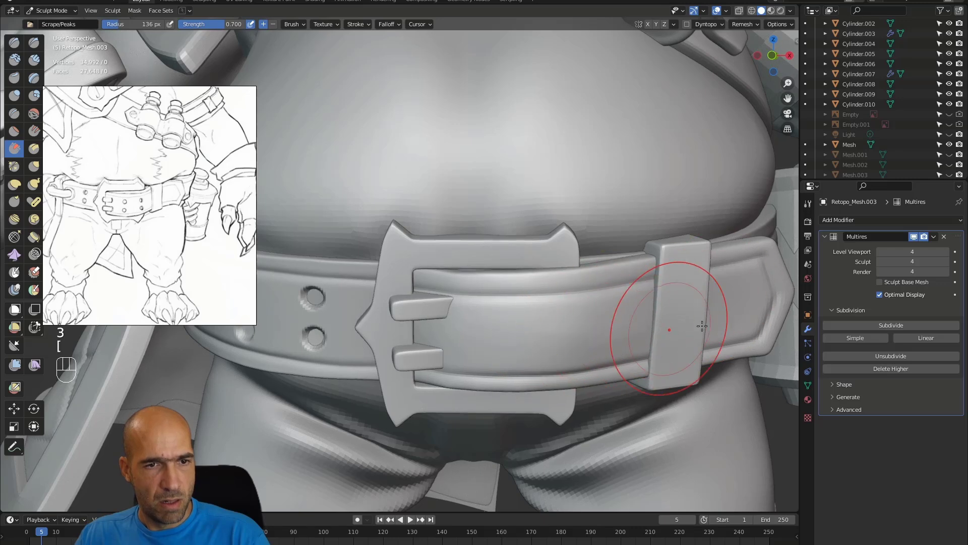
pyautogui.moveTo(702, 302)
pyautogui.mouseDown()
pyautogui.moveTo(558, 339)
pyautogui.moveTo(496, 339)
pyautogui.mouseUp()
# Try to shape a spot at the upper buckle prong's tip with the Scrape/Peaks brush at 36 px.
pyautogui.press('[')
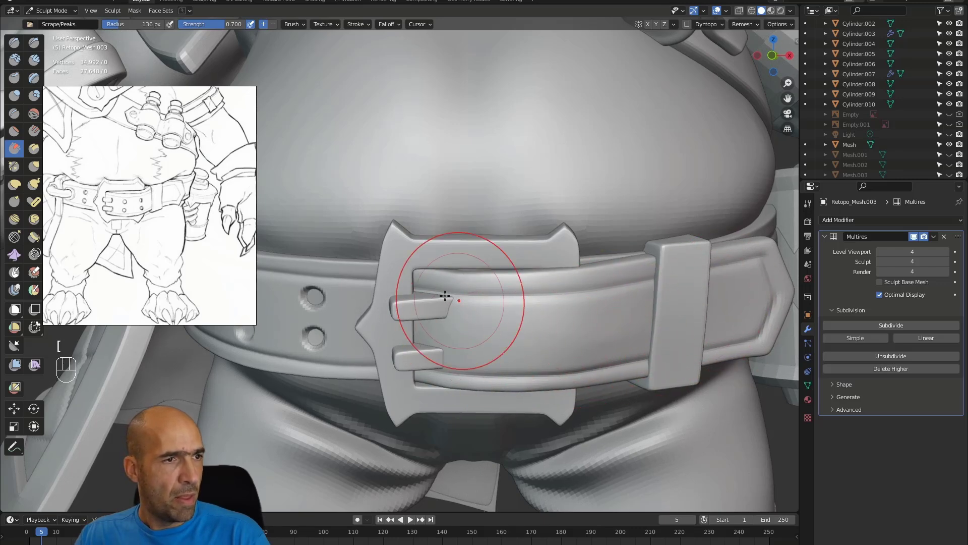
pyautogui.press('[')
pyautogui.press('[')
pyautogui.press('[')
pyautogui.press('[')
pyautogui.press('[')
pyautogui.press('[')
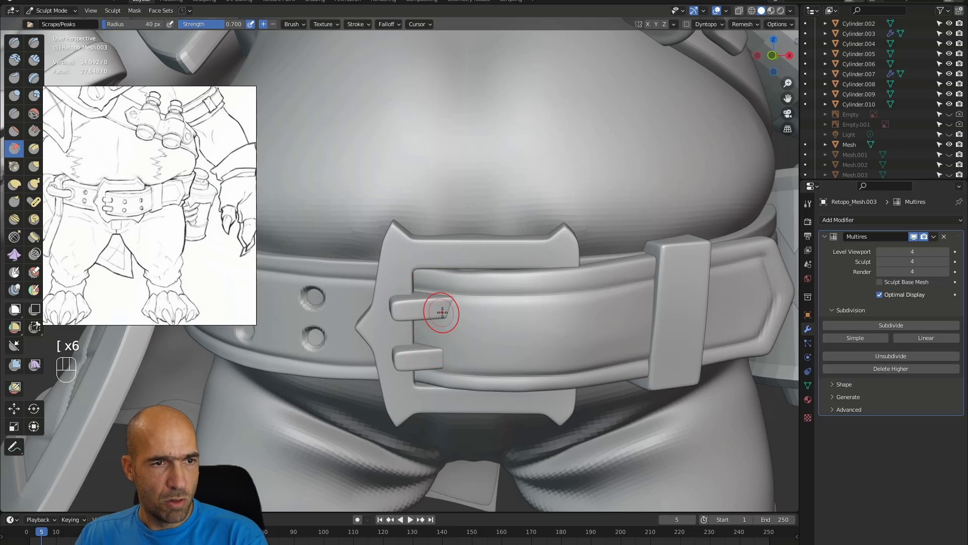
pyautogui.keyDown('ctrl'); pyautogui.moveTo(448, 309); pyautogui.dragTo(447, 313); pyautogui.keyUp('ctrl')
pyautogui.hotkey('ctrl', 'z')
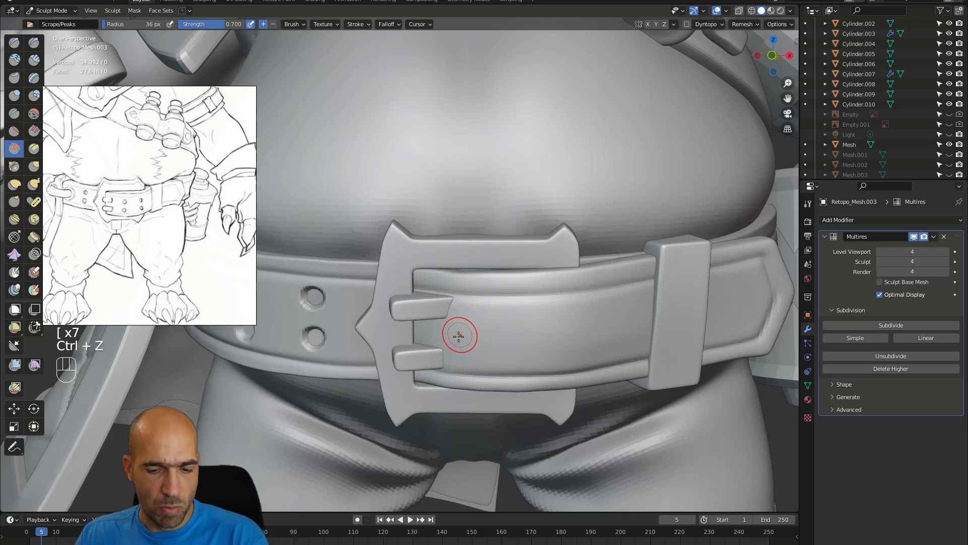
# Paint mask spots on the strap end at both prong tips and in two more vertical pairs, reducing the Mask brush to 28 px.
pyautogui.press('m')
pyautogui.moveTo(450, 313)
pyautogui.keyDown('ctrl'); pyautogui.mouseDown()
pyautogui.moveTo(463, 317)
pyautogui.moveTo(445, 307)
pyautogui.moveTo(452, 312)
pyautogui.mouseUp(); pyautogui.keyUp('ctrl')
pyautogui.moveTo(442, 355); pyautogui.dragTo(452, 358)
pyautogui.press('[')
pyautogui.press('[')
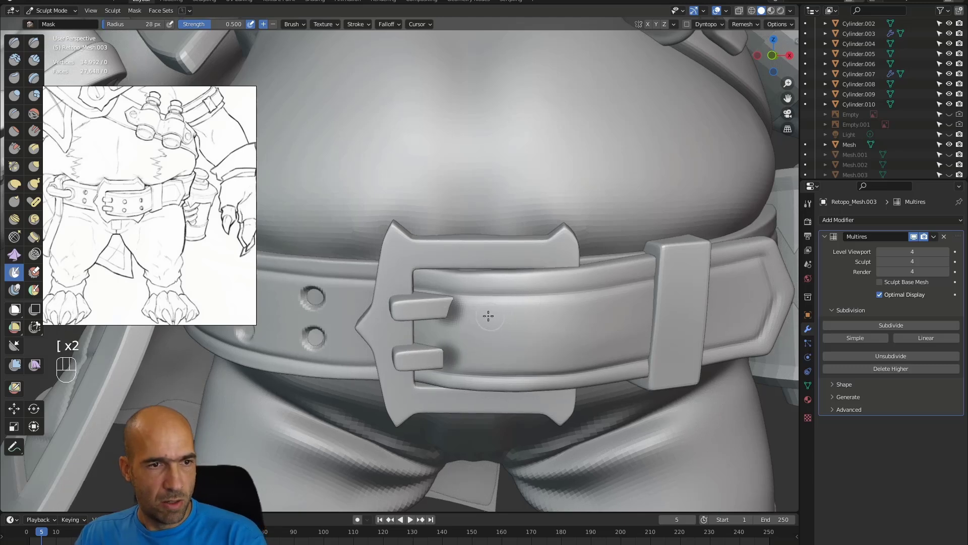
pyautogui.moveTo(454, 309)
pyautogui.keyDown('ctrl'); pyautogui.mouseDown()
pyautogui.moveTo(473, 312)
pyautogui.moveTo(439, 357)
pyautogui.moveTo(448, 352)
pyautogui.moveTo(450, 309)
pyautogui.mouseUp(); pyautogui.keyUp('ctrl')
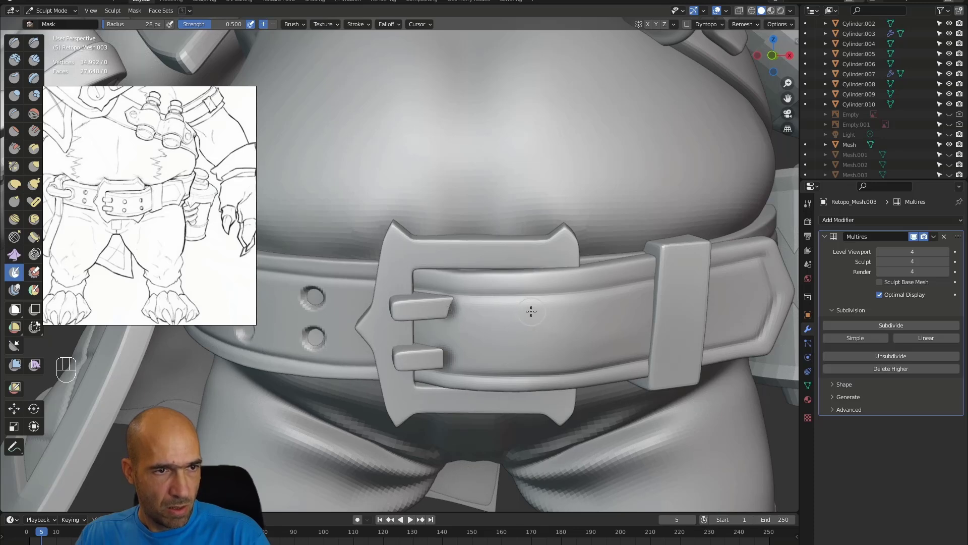
pyautogui.moveTo(529, 310); pyautogui.dragTo(534, 312)
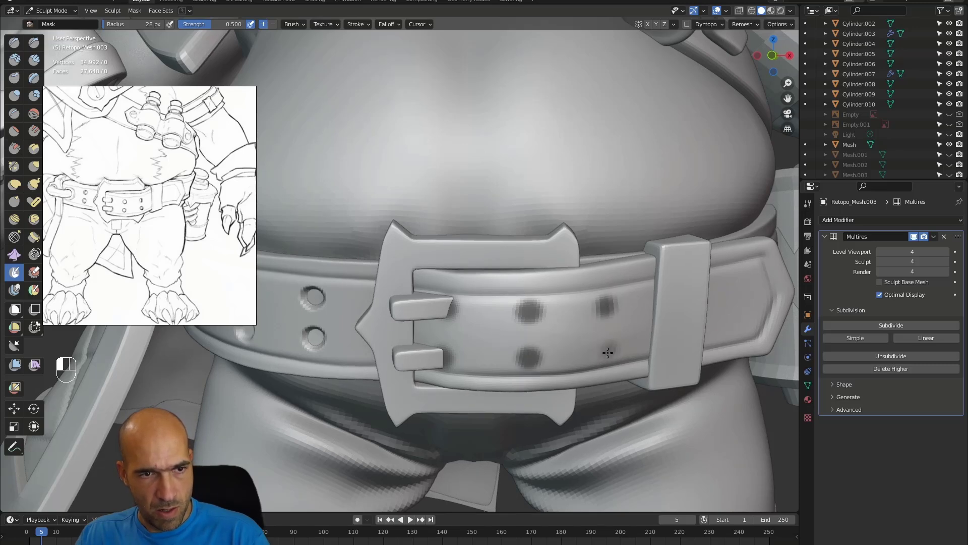
pyautogui.moveTo(604, 350); pyautogui.dragTo(607, 348)
pyautogui.moveTo(611, 308); pyautogui.dragTo(606, 307)
# Invert the mask on the strap end so only its hole spots stay editable.
pyautogui.moveTo(639, 346)
pyautogui.keyDown('ctrl'); pyautogui.keyDown('alt'); pyautogui.mouseDown()
pyautogui.moveTo(652, 362)
pyautogui.moveTo(595, 343)
pyautogui.mouseUp(); pyautogui.keyUp('alt'); pyautogui.keyUp('ctrl')
pyautogui.moveTo(539, 327)
pyautogui.keyDown('alt'); pyautogui.keyDown('shift'); pyautogui.mouseDown()
pyautogui.moveTo(565, 338)
pyautogui.moveTo(543, 335)
pyautogui.mouseUp(); pyautogui.keyUp('shift'); pyautogui.keyUp('alt')
pyautogui.keyDown('ctrl'); pyautogui.keyDown('alt'); pyautogui.moveTo(544, 335); pyautogui.dragTo(523, 316); pyautogui.keyUp('alt'); pyautogui.keyUp('ctrl')
pyautogui.press('a')
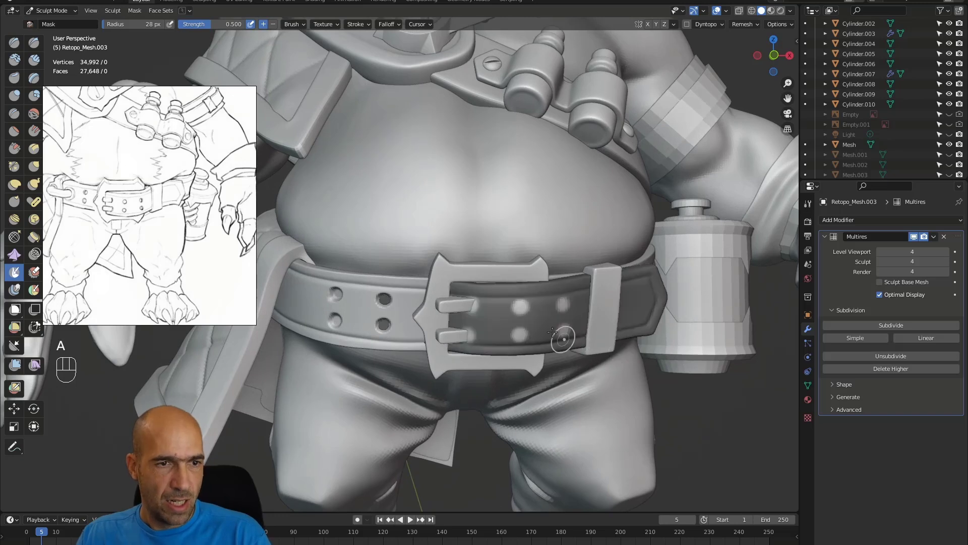
# Push the unmasked hole spots of the buckled strap end inward with the Grab brush at 101 px and clear the mask.
pyautogui.press('g')
pyautogui.press(']')
pyautogui.press(']')
pyautogui.press(']')
pyautogui.press(']')
pyautogui.press(']')
pyautogui.press(']')
pyautogui.press(']')
pyautogui.press(']')
pyautogui.moveTo(566, 305)
pyautogui.keyDown('ctrl'); pyautogui.mouseDown()
pyautogui.moveTo(561, 327)
pyautogui.moveTo(522, 329)
pyautogui.mouseUp(); pyautogui.keyUp('ctrl')
pyautogui.moveTo(522, 305)
pyautogui.keyDown('ctrl'); pyautogui.mouseDown()
pyautogui.moveTo(468, 304)
pyautogui.moveTo(474, 336)
pyautogui.moveTo(480, 304)
pyautogui.mouseUp(); pyautogui.keyUp('ctrl')
pyautogui.keyDown('ctrl'); pyautogui.keyDown('alt'); pyautogui.moveTo(503, 269); pyautogui.dragTo(580, 339); pyautogui.keyUp('alt'); pyautogui.keyUp('ctrl')
pyautogui.press('a')
pyautogui.keyDown('alt'); pyautogui.keyDown('shift'); pyautogui.moveTo(474, 347); pyautogui.dragTo(562, 363); pyautogui.keyUp('shift'); pyautogui.keyUp('alt')
# Undo the recessed holes and the mask spots on the buckled strap end.
pyautogui.hotkey('ctrl', 'z')
pyautogui.hotkey('ctrl', 'z')
pyautogui.hotkey('ctrl', 'z')
pyautogui.hotkey('ctrl', 'z')
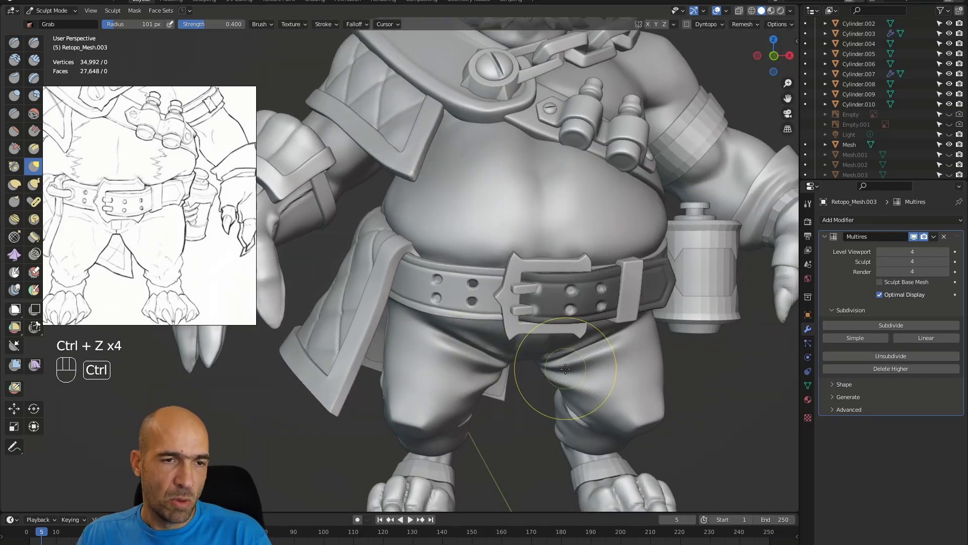
pyautogui.hotkey('ctrl', 'z')
pyautogui.hotkey('ctrl', 'z')
pyautogui.hotkey('ctrl', 'z')
pyautogui.hotkey('ctrl', 'z')
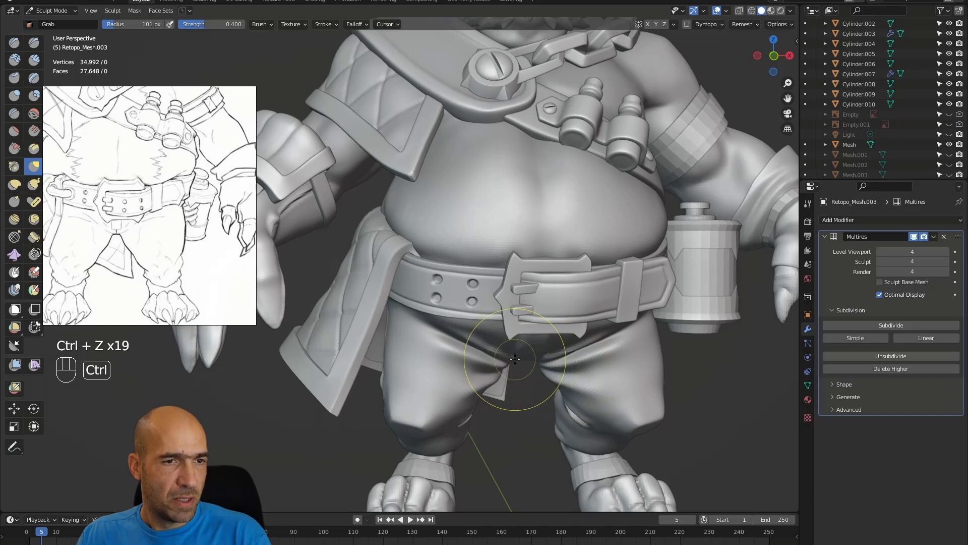
pyautogui.hotkey('ctrl', 'z')
pyautogui.hotkey('ctrl', 'z')
pyautogui.hotkey('ctrl', 'z')
pyautogui.hotkey('ctrl', 'z')
pyautogui.hotkey('ctrl', 'z')
pyautogui.hotkey('ctrl', 'z')
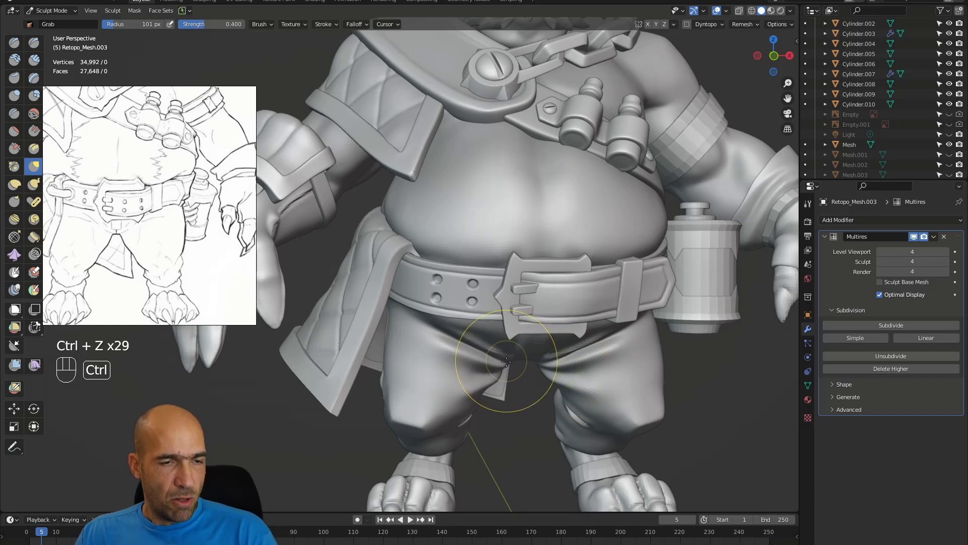
# Switch sculpting to the main belt strap and undo its sculpted holes and mask spots.
pyautogui.hotkey('alt', 'q')
pyautogui.hotkey('ctrl', 'z')
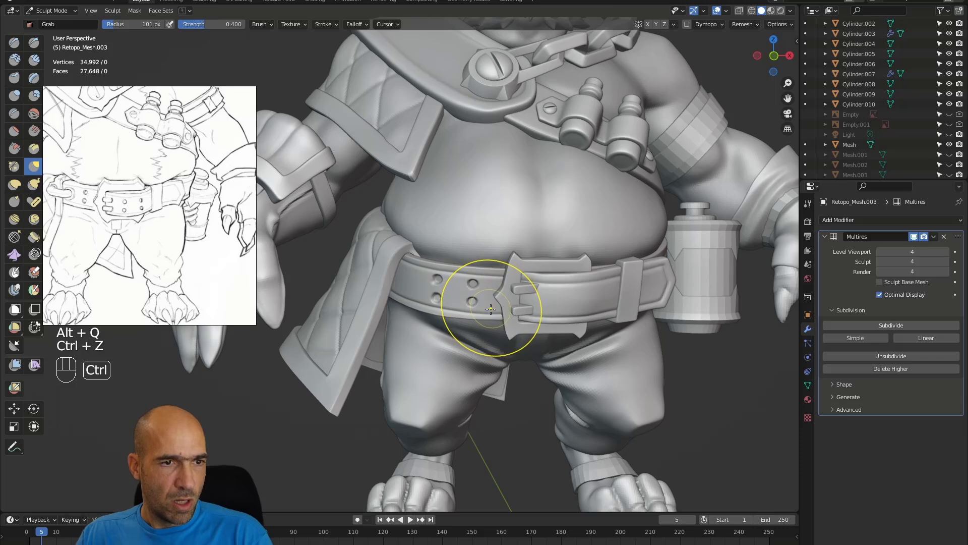
pyautogui.hotkey('ctrl', 'z')
pyautogui.hotkey('ctrl', 'z')
pyautogui.hotkey('ctrl', 'z')
pyautogui.hotkey('ctrl', 'z')
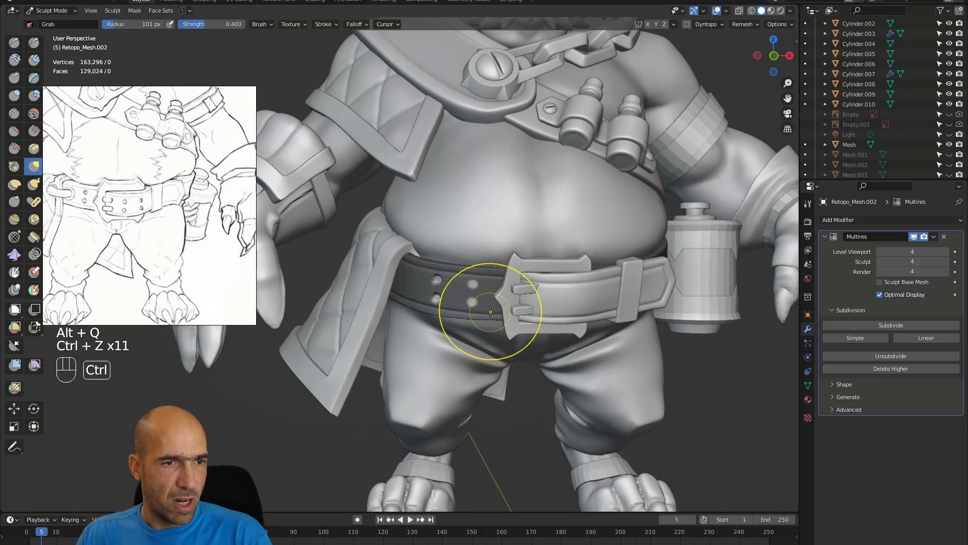
pyautogui.hotkey('ctrl', 'z')
pyautogui.hotkey('ctrl', 'z')
pyautogui.moveTo(475, 323)
pyautogui.keyDown('alt'); pyautogui.mouseDown(button='middle')
pyautogui.moveTo(475, 340)
pyautogui.moveTo(465, 327)
pyautogui.moveTo(527, 317)
pyautogui.mouseUp(button='middle'); pyautogui.keyUp('alt')
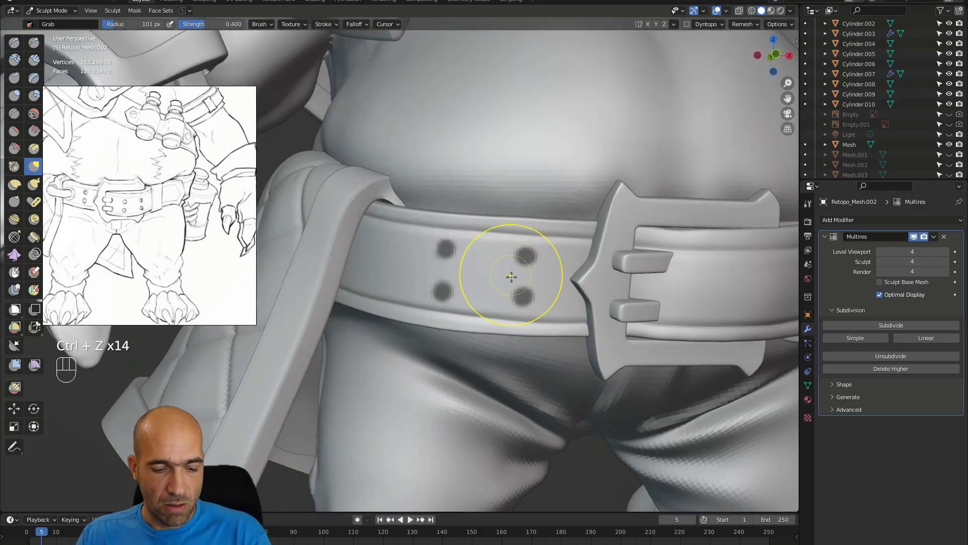
pyautogui.moveTo(532, 284)
pyautogui.mouseDown()
pyautogui.moveTo(527, 290)
pyautogui.moveTo(504, 255)
pyautogui.moveTo(537, 261)
pyautogui.mouseUp()
pyautogui.hotkey('ctrl', 'z')
# Switch to the Mask brush and reduce its radius to 21 px for new holes on the main belt strap.
pyautogui.press('m')
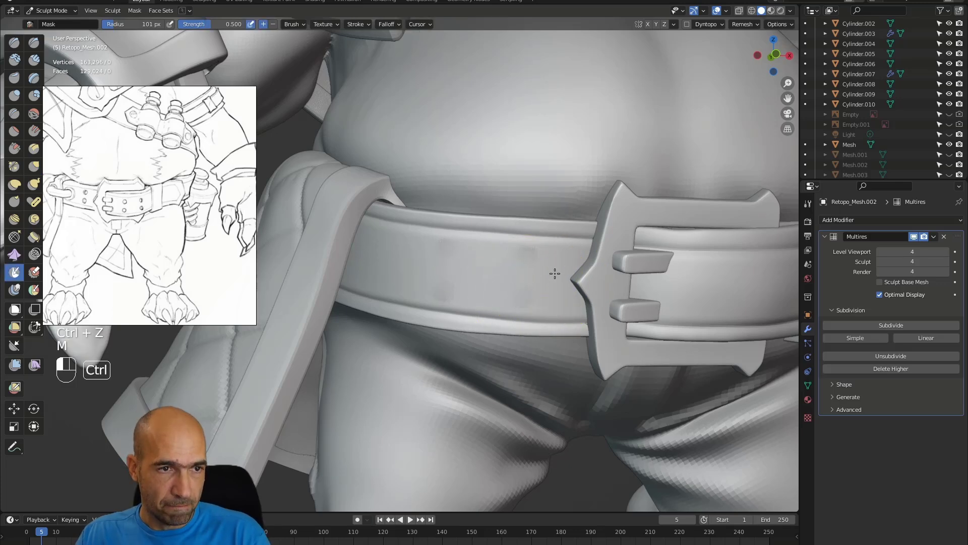
pyautogui.press('[')
pyautogui.press('[')
pyautogui.press('[')
pyautogui.press('[')
pyautogui.press('[')
pyautogui.press('[')
pyautogui.press('[')
pyautogui.press('[')
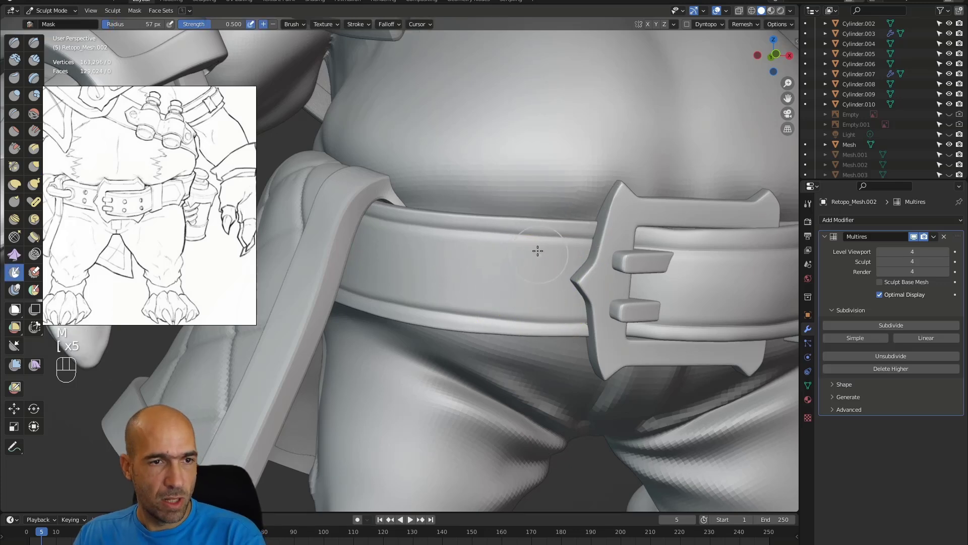
pyautogui.press(']')
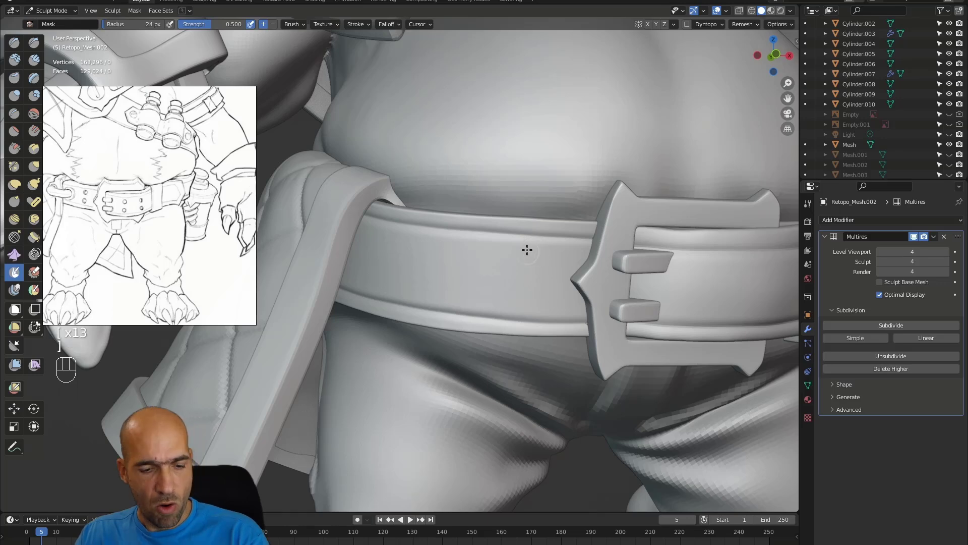
pyautogui.press('[')
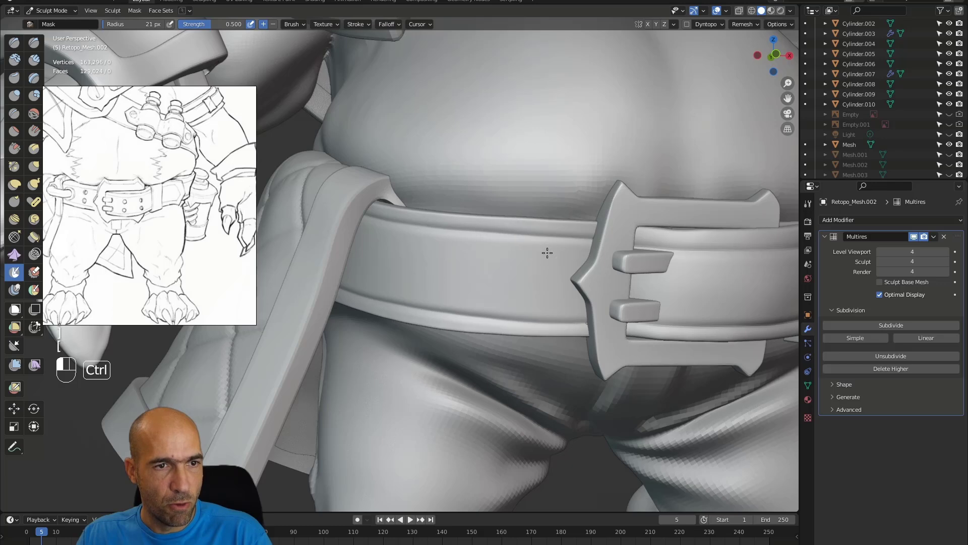
# Try painting four mask spots in two vertical pairs on the belt beside the buckle, and undo them.
pyautogui.press('m')
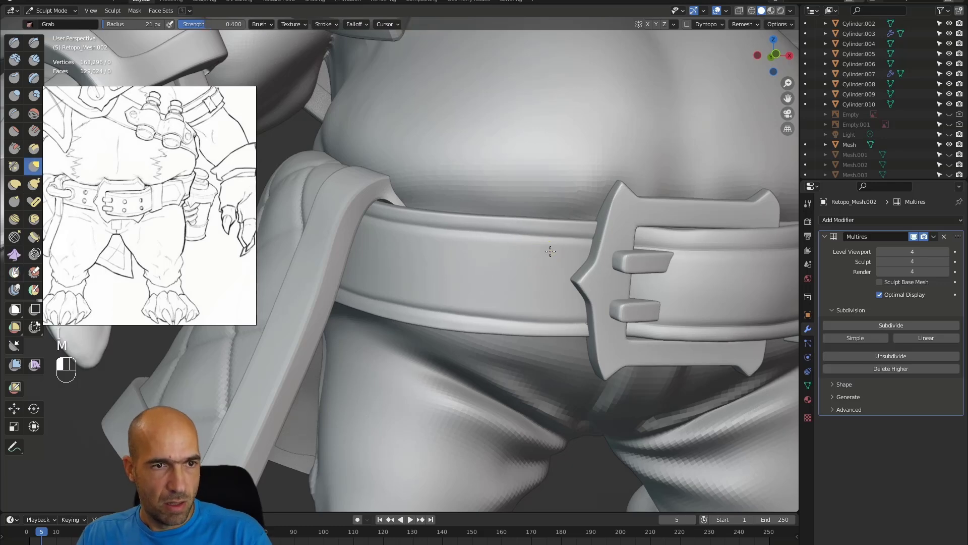
pyautogui.press('m')
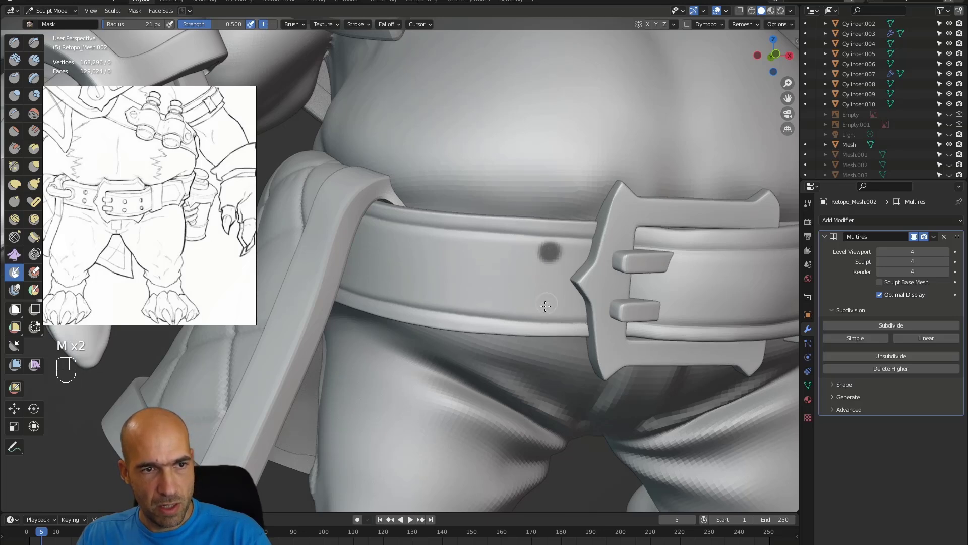
pyautogui.moveTo(549, 304); pyautogui.dragTo(553, 302)
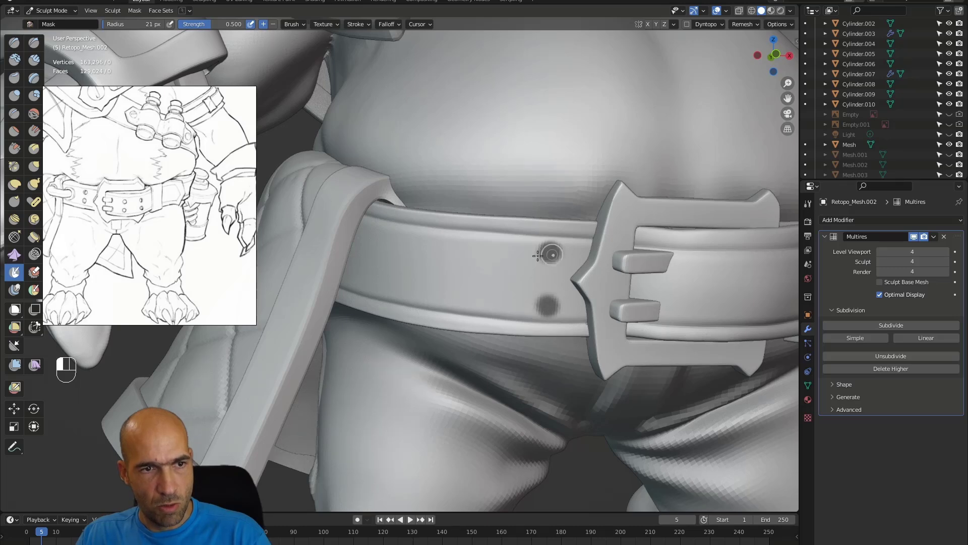
pyautogui.moveTo(466, 247); pyautogui.dragTo(462, 244)
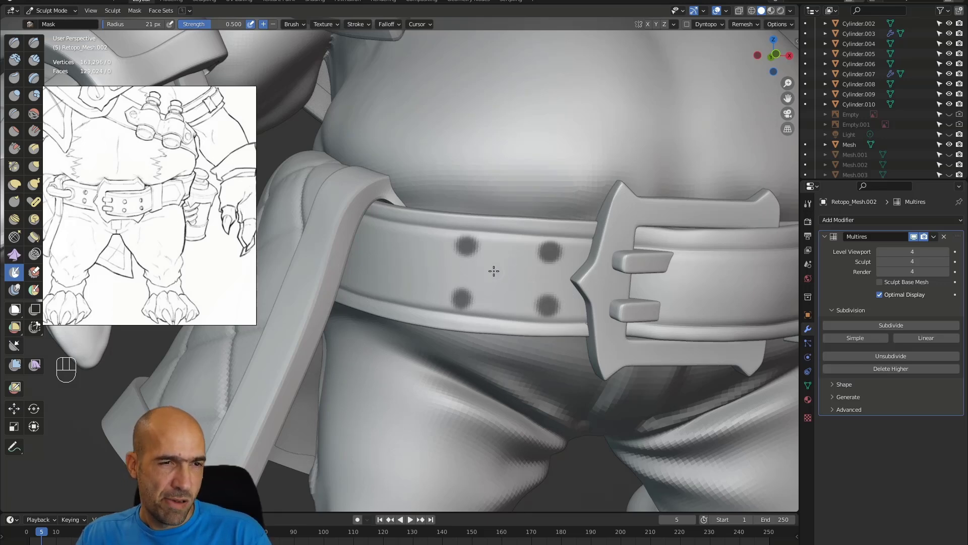
pyautogui.hotkey('ctrl', 'z')
pyautogui.hotkey('ctrl', 'z')
pyautogui.hotkey('ctrl', 'z')
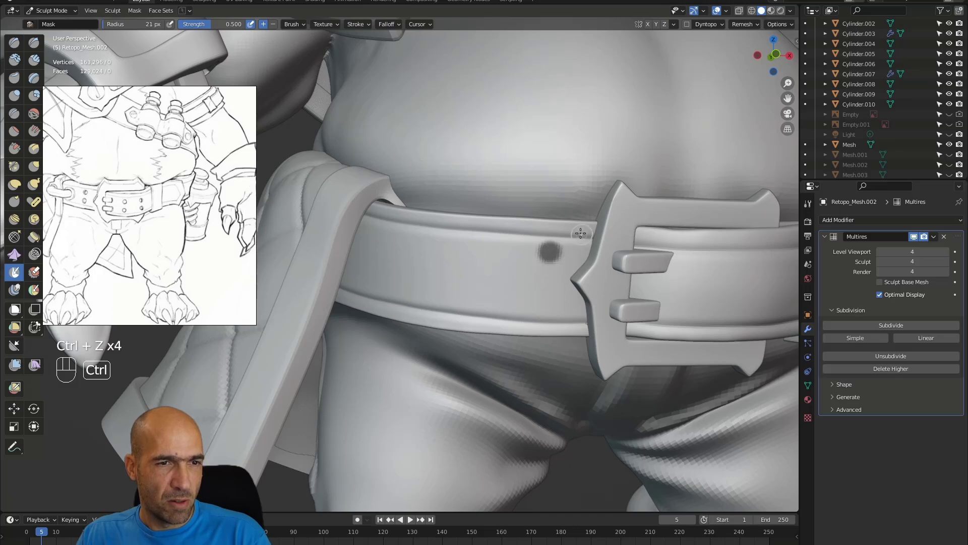
pyautogui.hotkey('ctrl', 'z')
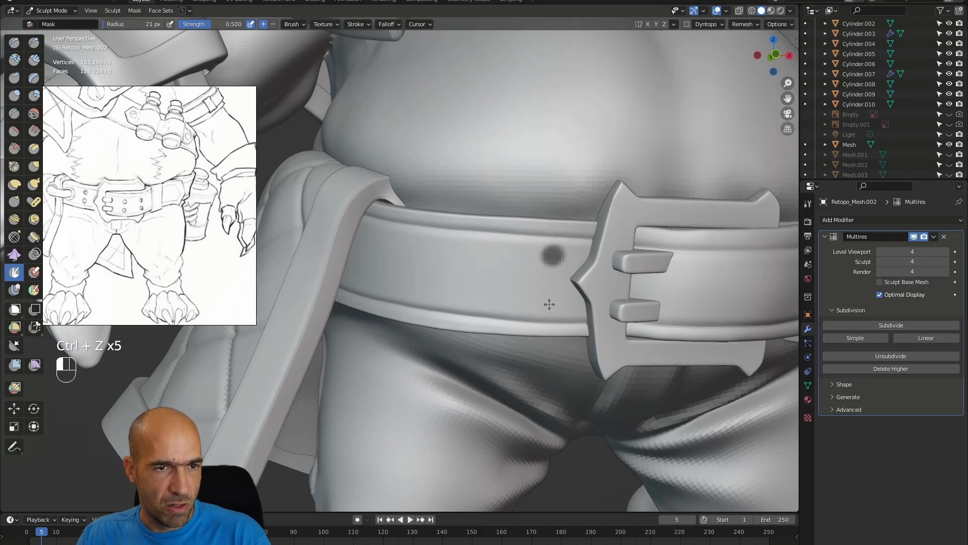
# Paint mask spots in two more closely spaced vertical pairs on the main belt strap and invert the mask.
pyautogui.moveTo(549, 297); pyautogui.dragTo(548, 305)
pyautogui.moveTo(464, 248); pyautogui.dragTo(468, 255)
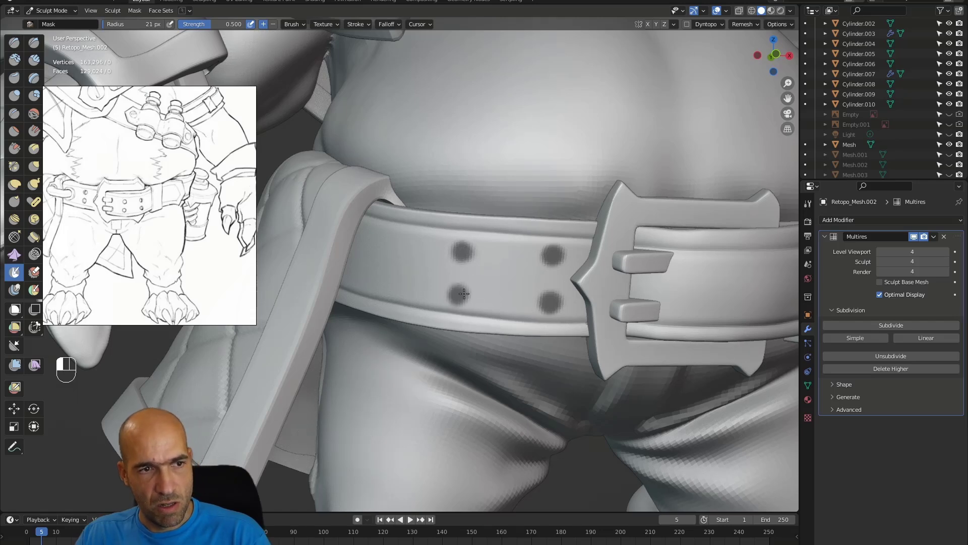
pyautogui.press('space')
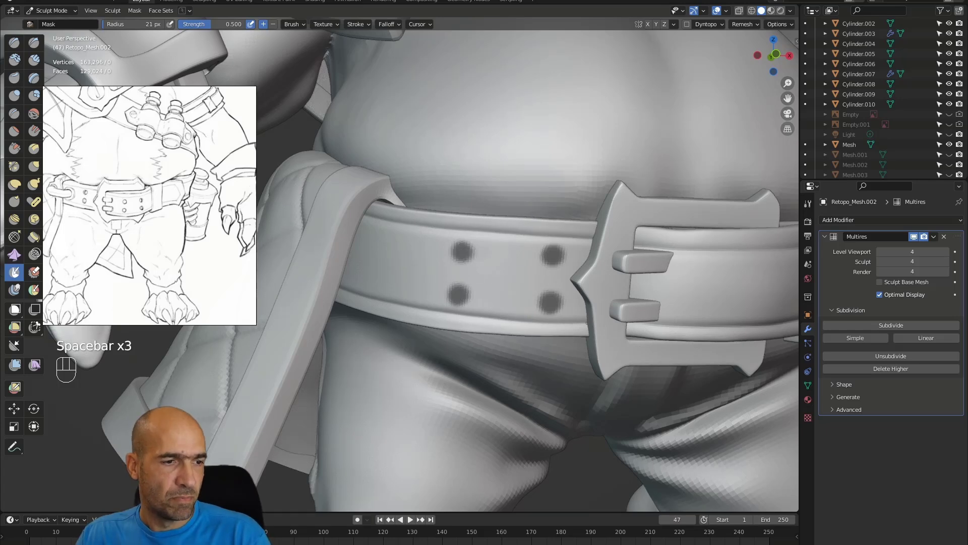
pyautogui.moveTo(454, 274)
pyautogui.keyDown('ctrl'); pyautogui.mouseDown()
pyautogui.moveTo(486, 261)
pyautogui.moveTo(459, 244)
pyautogui.moveTo(467, 245)
pyautogui.mouseUp(); pyautogui.keyUp('ctrl')
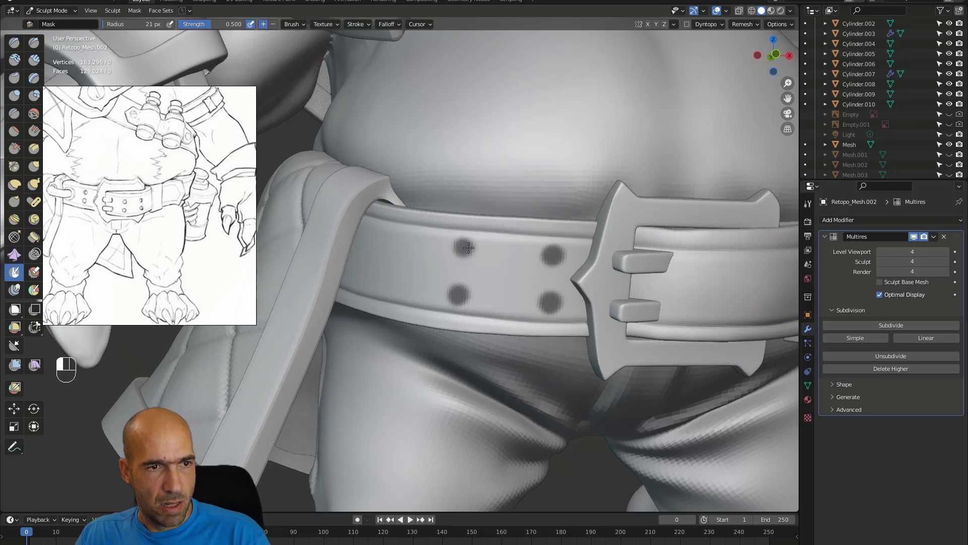
pyautogui.keyDown('alt'); pyautogui.keyDown('shift'); pyautogui.moveTo(695, 294); pyautogui.dragTo(529, 295); pyautogui.keyUp('shift'); pyautogui.keyUp('alt')
pyautogui.keyDown('alt'); pyautogui.keyDown('shift'); pyautogui.moveTo(348, 303); pyautogui.dragTo(527, 289); pyautogui.keyUp('shift'); pyautogui.keyUp('alt')
pyautogui.press('a')
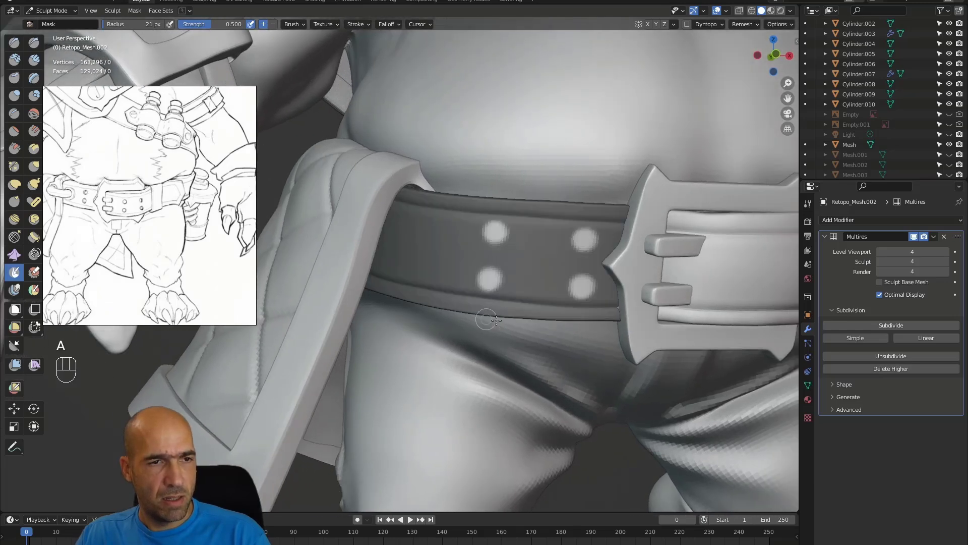
# Push the four unmasked spots into the main belt strap with the Grab brush at 116 px.
pyautogui.keyDown('alt'); pyautogui.moveTo(544, 323); pyautogui.dragTo(555, 322); pyautogui.keyUp('alt')
pyautogui.press('g')
pyautogui.press(']')
pyautogui.press(']')
pyautogui.press(']')
pyautogui.press(']')
pyautogui.press(']')
pyautogui.press(']')
pyautogui.press(']')
pyautogui.press(']')
pyautogui.press(']')
pyautogui.press(']')
pyautogui.press(']')
pyautogui.keyDown('ctrl'); pyautogui.moveTo(497, 239); pyautogui.dragTo(494, 234); pyautogui.keyUp('ctrl')
pyautogui.keyDown('ctrl'); pyautogui.moveTo(492, 281); pyautogui.dragTo(494, 281); pyautogui.keyUp('ctrl')
pyautogui.keyDown('ctrl'); pyautogui.moveTo(589, 294); pyautogui.dragTo(606, 290); pyautogui.keyUp('ctrl')
pyautogui.keyDown('ctrl'); pyautogui.moveTo(593, 243); pyautogui.dragTo(599, 247); pyautogui.keyUp('ctrl')
# Undo the last pushes on the two holes nearest the buckle and try pushing the upper one in again.
pyautogui.hotkey('ctrl', 'z')
pyautogui.hotkey('ctrl', 'z')
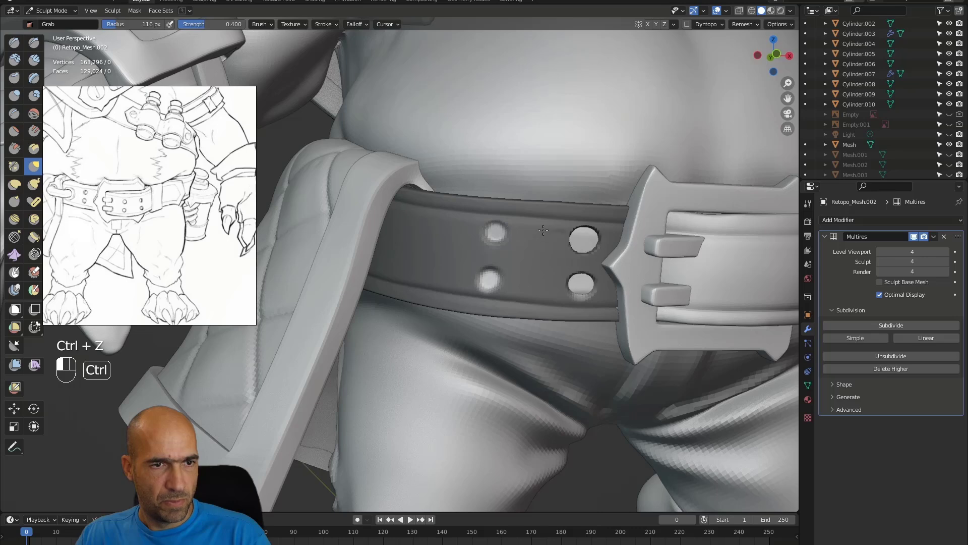
pyautogui.hotkey('ctrl', 'z')
pyautogui.hotkey('ctrl', 'z')
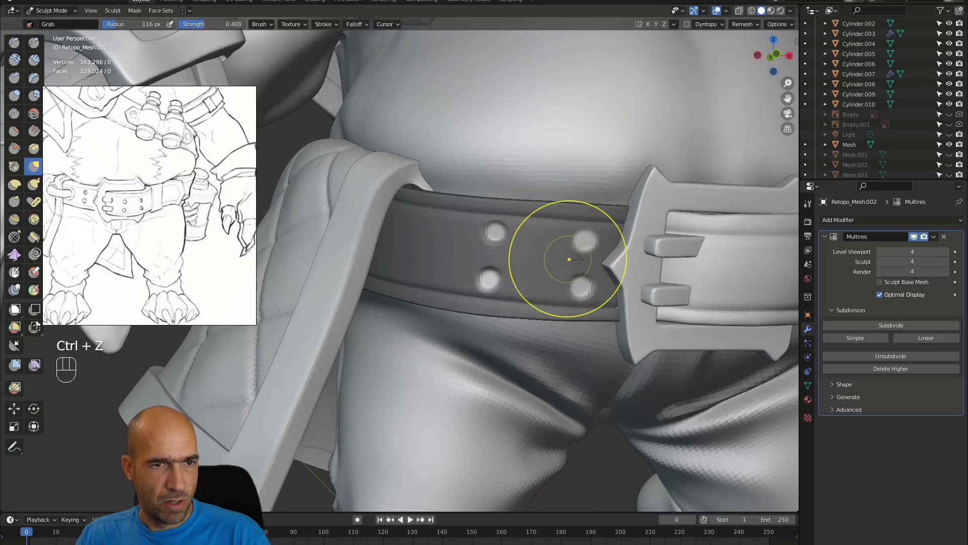
pyautogui.keyDown('ctrl'); pyautogui.moveTo(591, 242); pyautogui.dragTo(586, 233); pyautogui.keyUp('ctrl')
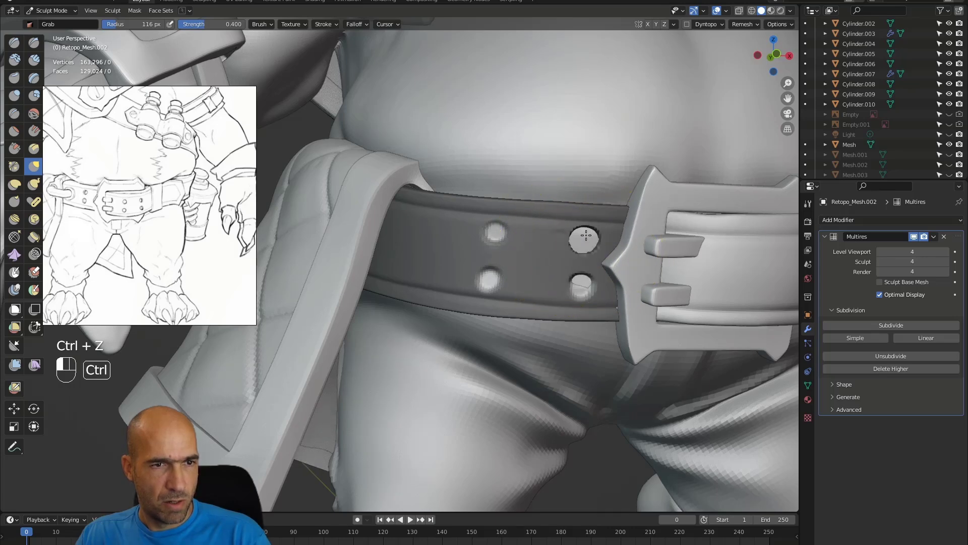
pyautogui.keyDown('ctrl'); pyautogui.moveTo(586, 232); pyautogui.dragTo(587, 232); pyautogui.keyUp('ctrl')
pyautogui.moveTo(605, 235)
pyautogui.keyDown('alt'); pyautogui.mouseDown(button='middle')
pyautogui.moveTo(625, 231)
pyautogui.moveTo(603, 228)
pyautogui.mouseUp(button='middle'); pyautogui.keyUp('alt')
pyautogui.hotkey('ctrl', 'z')
pyautogui.moveTo(603, 228)
pyautogui.keyDown('ctrl'); pyautogui.keyDown('alt'); pyautogui.mouseDown(button='middle')
pyautogui.moveTo(626, 228)
pyautogui.moveTo(617, 230)
pyautogui.mouseUp(button='middle'); pyautogui.keyUp('alt'); pyautogui.keyUp('ctrl')
pyautogui.keyDown('alt'); pyautogui.moveTo(617, 230); pyautogui.dragTo(717, 242, button='middle'); pyautogui.keyUp('alt')
# Deepen and reshape the upper hole nearest the buckle from angled views with the Grab brush at 116 px.
pyautogui.press('g')
pyautogui.moveTo(656, 239); pyautogui.dragTo(653, 234)
pyautogui.keyDown('alt'); pyautogui.moveTo(655, 236); pyautogui.dragTo(580, 225, button='middle'); pyautogui.keyUp('alt')
pyautogui.moveTo(648, 232); pyautogui.dragTo(658, 230)
pyautogui.keyDown('alt'); pyautogui.moveTo(658, 230); pyautogui.dragTo(718, 239, button='middle'); pyautogui.keyUp('alt')
pyautogui.moveTo(656, 233); pyautogui.dragTo(654, 234)
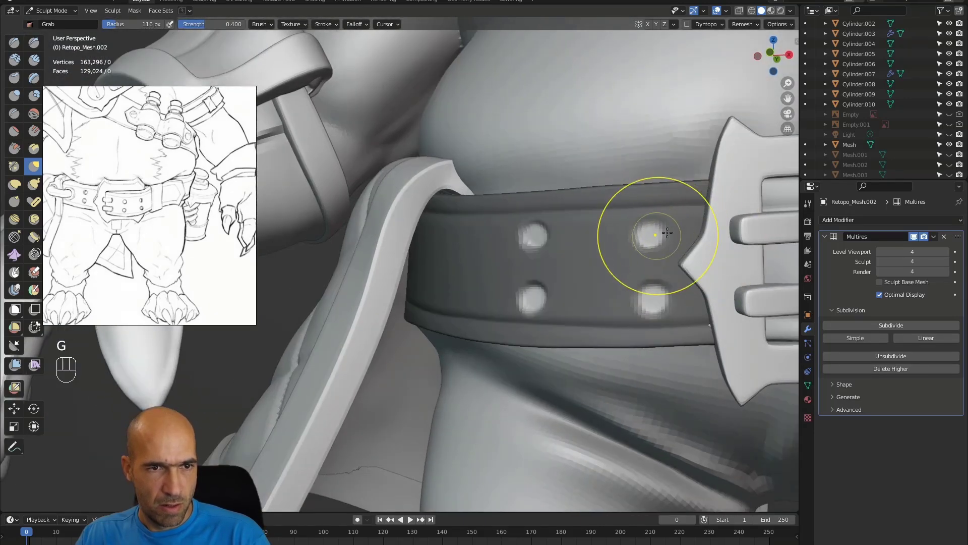
pyautogui.keyDown('alt'); pyautogui.moveTo(654, 235); pyautogui.dragTo(658, 243, button='middle'); pyautogui.keyUp('alt')
pyautogui.keyDown('ctrl'); pyautogui.moveTo(654, 234); pyautogui.dragTo(658, 236); pyautogui.keyUp('ctrl')
# Switch sculpting to the buckled strap end, isolate it in local view and open its base mesh in Edit Mode.
pyautogui.keyDown('ctrl'); pyautogui.keyDown('alt'); pyautogui.moveTo(680, 256); pyautogui.dragTo(719, 266, button='middle'); pyautogui.keyUp('alt'); pyautogui.keyUp('ctrl')
pyautogui.keyDown('alt'); pyautogui.keyDown('shift'); pyautogui.moveTo(719, 266); pyautogui.dragTo(590, 269, button='middle'); pyautogui.keyUp('shift'); pyautogui.keyUp('alt')
pyautogui.hotkey('alt', 'q')
pyautogui.moveTo(525, 268)
pyautogui.keyDown('alt'); pyautogui.keyDown('shift'); pyautogui.mouseDown(button='middle')
pyautogui.moveTo(562, 253)
pyautogui.moveTo(528, 241)
pyautogui.mouseUp(button='middle'); pyautogui.keyUp('shift'); pyautogui.keyUp('alt')
pyautogui.press('[')
pyautogui.press('[')
pyautogui.press('[')
pyautogui.press('[')
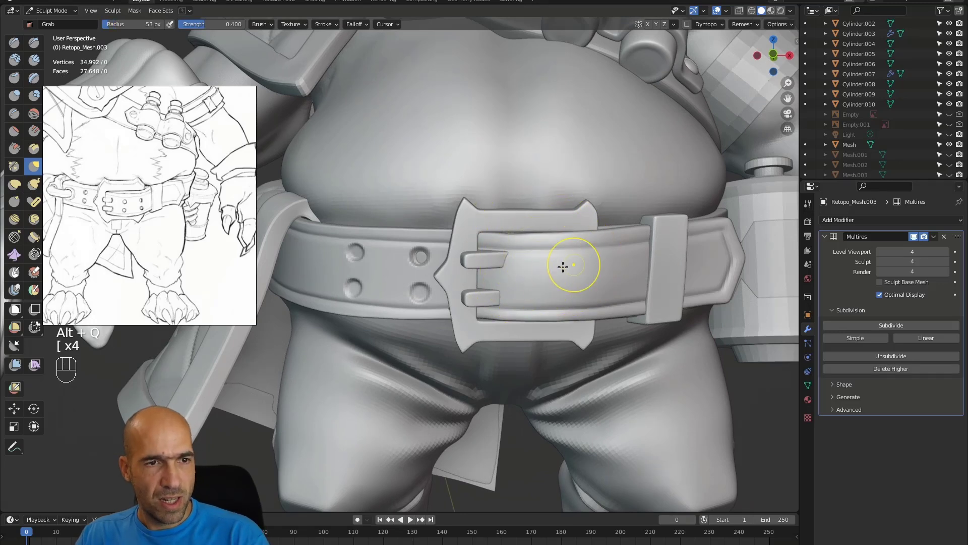
pyautogui.press('/')
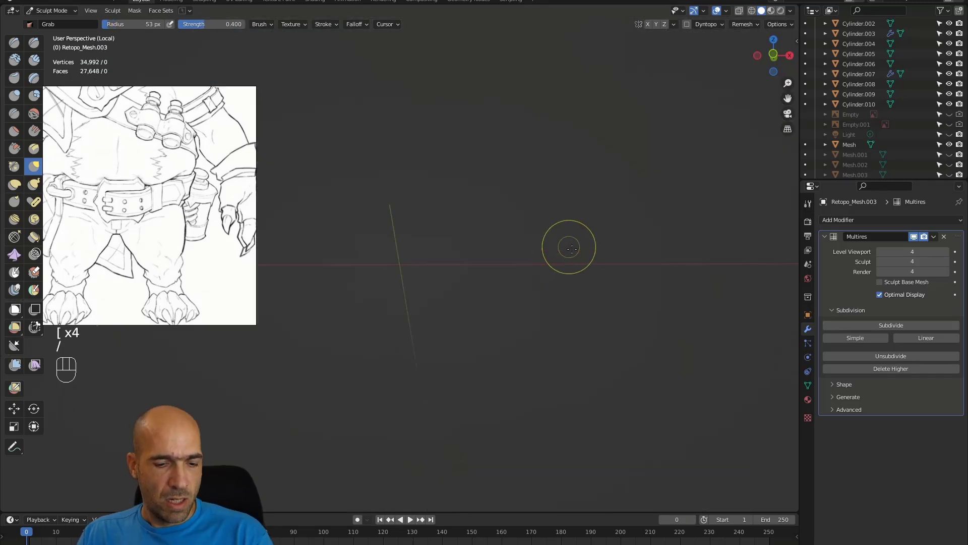
pyautogui.press('Home')
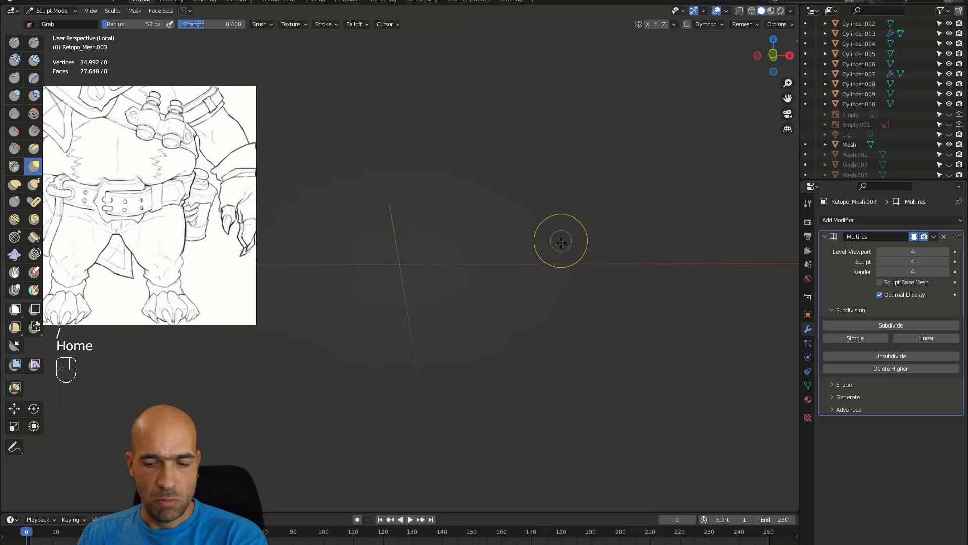
pyautogui.press('KP_Decimal')
pyautogui.keyDown('ctrl'); pyautogui.keyDown('alt'); pyautogui.moveTo(569, 243); pyautogui.dragTo(514, 357, button='middle'); pyautogui.keyUp('alt'); pyautogui.keyUp('ctrl')
pyautogui.keyDown('ctrl'); pyautogui.keyDown('alt'); pyautogui.moveTo(540, 289); pyautogui.dragTo(480, 438, button='middle'); pyautogui.keyUp('alt'); pyautogui.keyUp('ctrl')
pyautogui.moveTo(519, 336)
pyautogui.keyDown('ctrl'); pyautogui.keyDown('alt'); pyautogui.mouseDown(button='middle')
pyautogui.moveTo(474, 323)
pyautogui.moveTo(478, 274)
pyautogui.moveTo(535, 260)
pyautogui.moveTo(608, 277)
pyautogui.mouseUp(button='middle'); pyautogui.keyUp('alt'); pyautogui.keyUp('ctrl')
pyautogui.press('Tab')
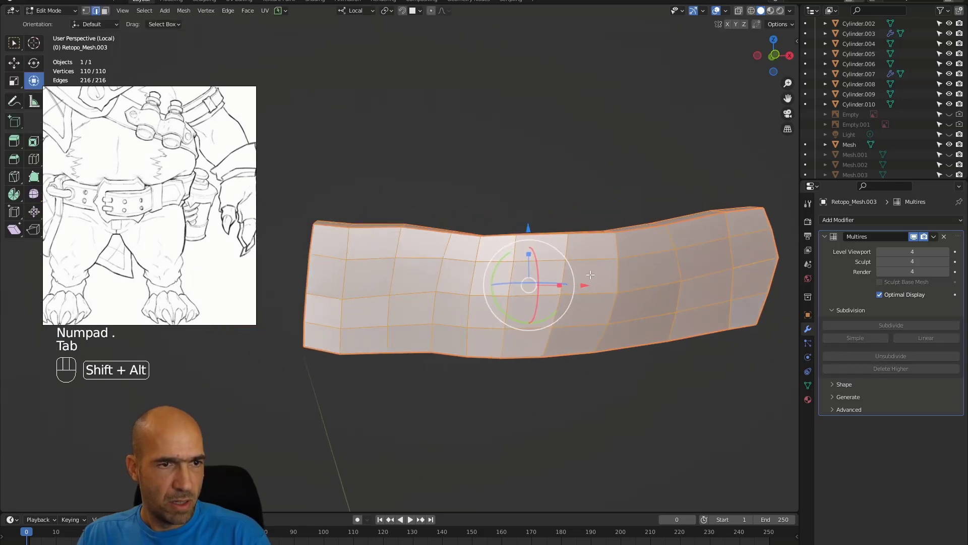
# Add four centred vertical loop cuts from the strap end's middle toward its pointed tip, and return to sculpting with the whole character shown.
pyautogui.hotkey('ctrl', 'r')
pyautogui.click(537, 276)
pyautogui.rightClick(534, 276)
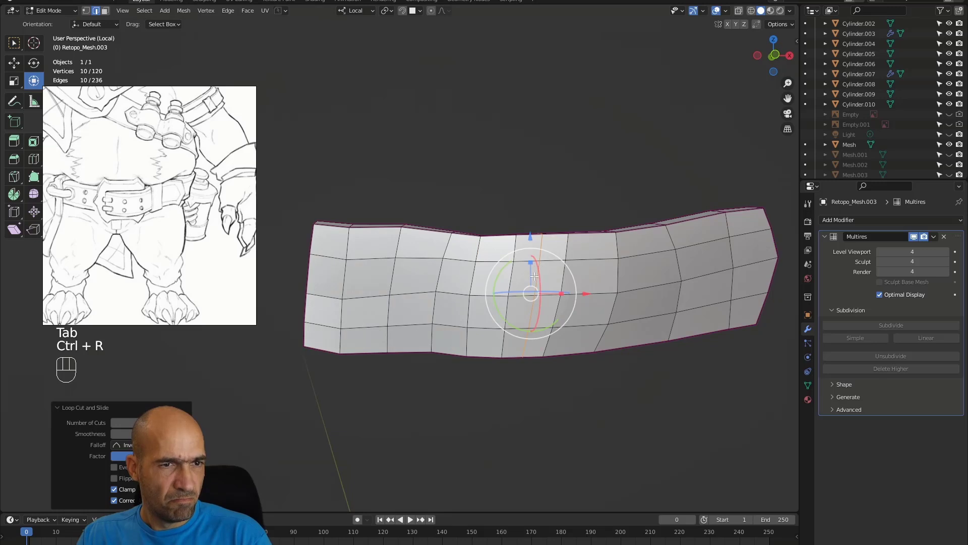
pyautogui.hotkey('ctrl', 'r')
pyautogui.click(593, 264)
pyautogui.rightClick(593, 264)
pyautogui.hotkey('ctrl', 'r')
pyautogui.click(644, 254)
pyautogui.rightClick(645, 253)
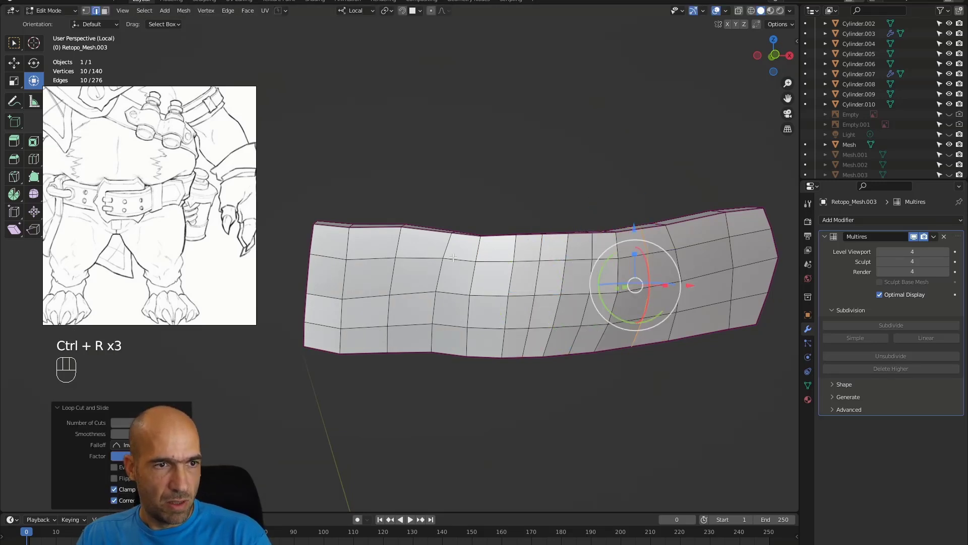
pyautogui.click(705, 243)
pyautogui.hotkey('ctrl', 'r')
pyautogui.click(688, 252)
pyautogui.rightClick(688, 252)
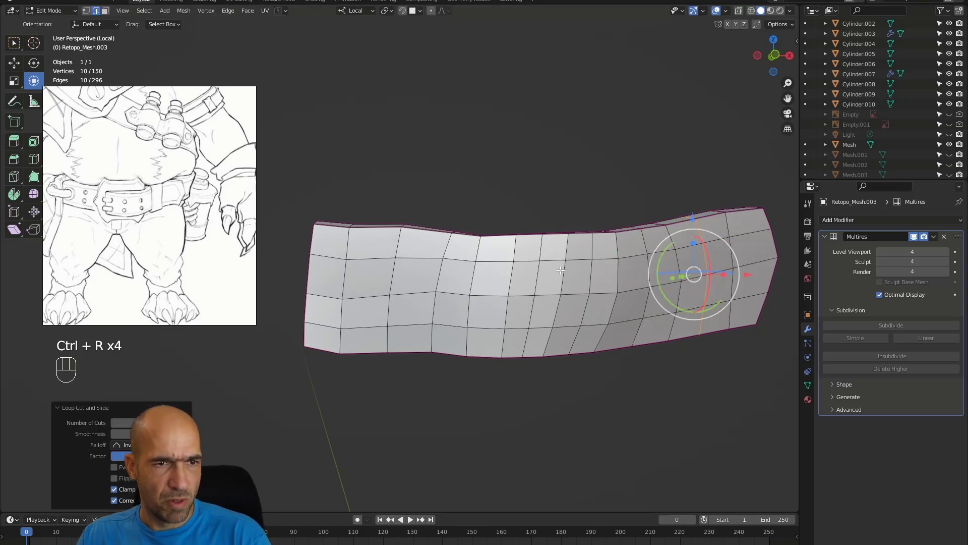
pyautogui.press('Tab')
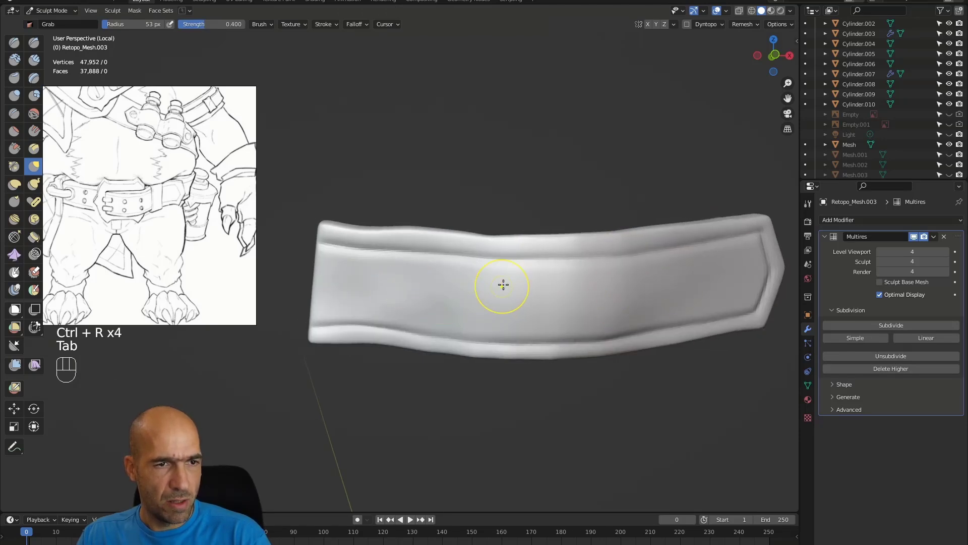
pyautogui.press('/')
# Mask a hole spot at the tip of each buckle prong on the strap end, using the Mask brush at 20 px.
pyautogui.press('[')
pyautogui.press('[')
pyautogui.press('[')
pyautogui.moveTo(557, 281); pyautogui.dragTo(529, 253, button='middle')
pyautogui.press('[')
pyautogui.press('[')
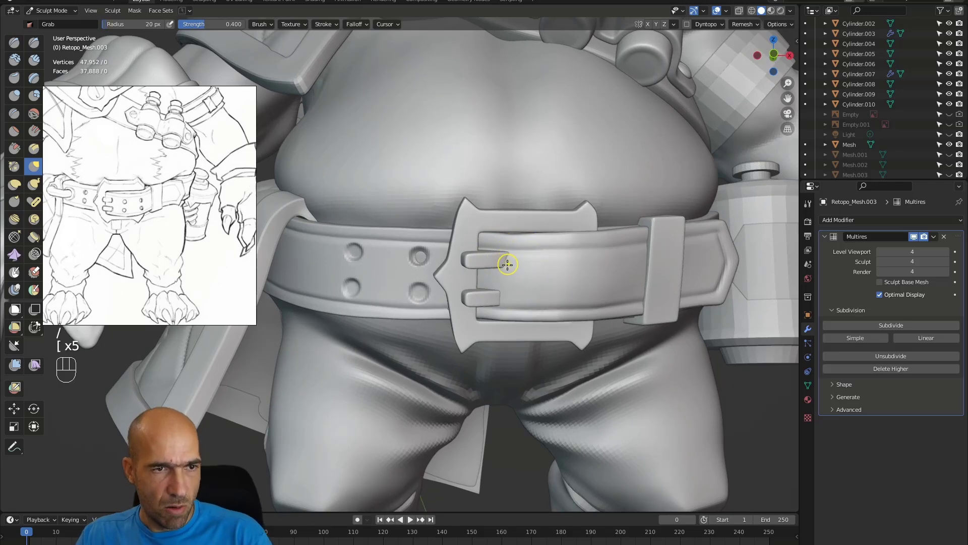
pyautogui.press('m')
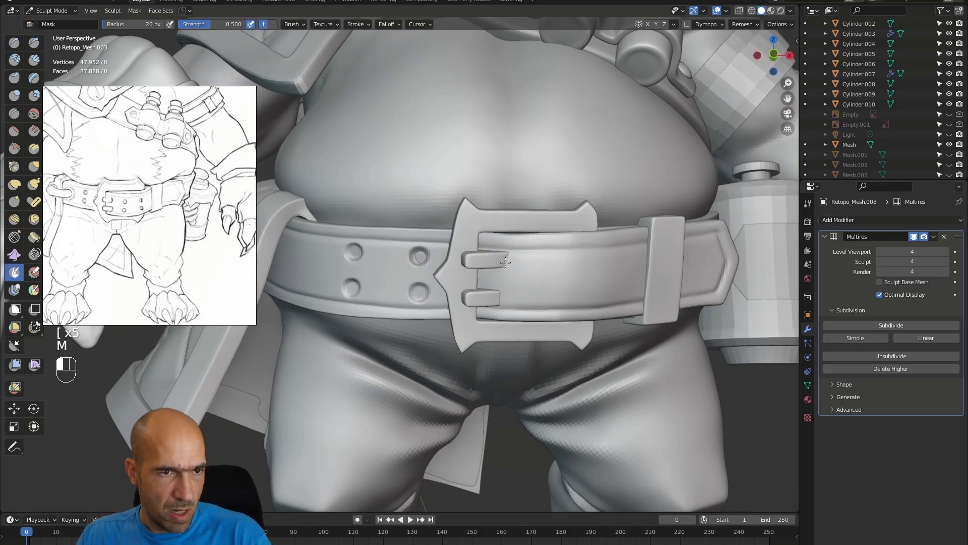
pyautogui.moveTo(498, 299); pyautogui.dragTo(503, 295)
pyautogui.moveTo(508, 261)
pyautogui.keyDown('alt'); pyautogui.mouseDown()
pyautogui.moveTo(565, 328)
pyautogui.moveTo(551, 302)
pyautogui.mouseUp(); pyautogui.keyUp('alt')
pyautogui.moveTo(581, 263)
pyautogui.keyDown('ctrl'); pyautogui.mouseDown()
pyautogui.moveTo(553, 272)
pyautogui.moveTo(563, 257)
pyautogui.mouseUp(); pyautogui.keyUp('ctrl')
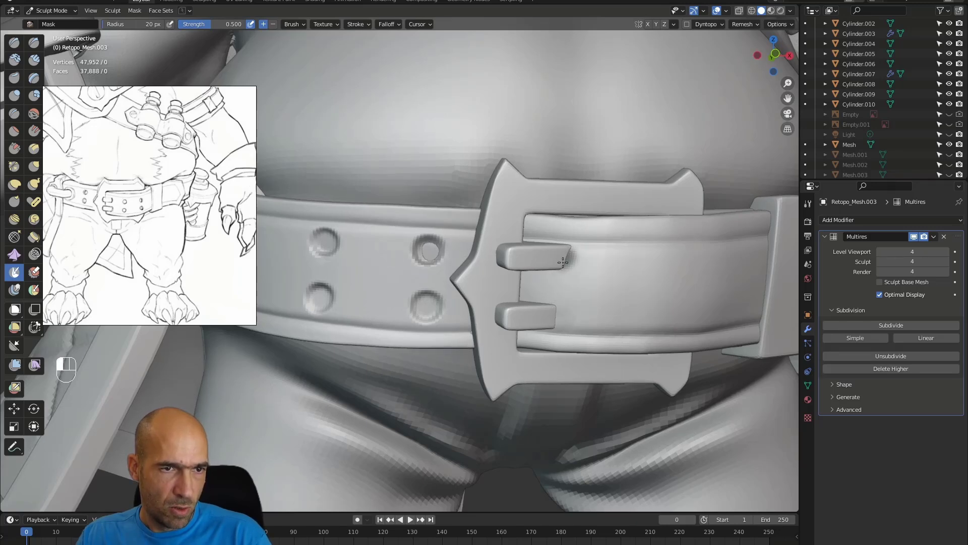
pyautogui.moveTo(564, 307); pyautogui.dragTo(555, 316)
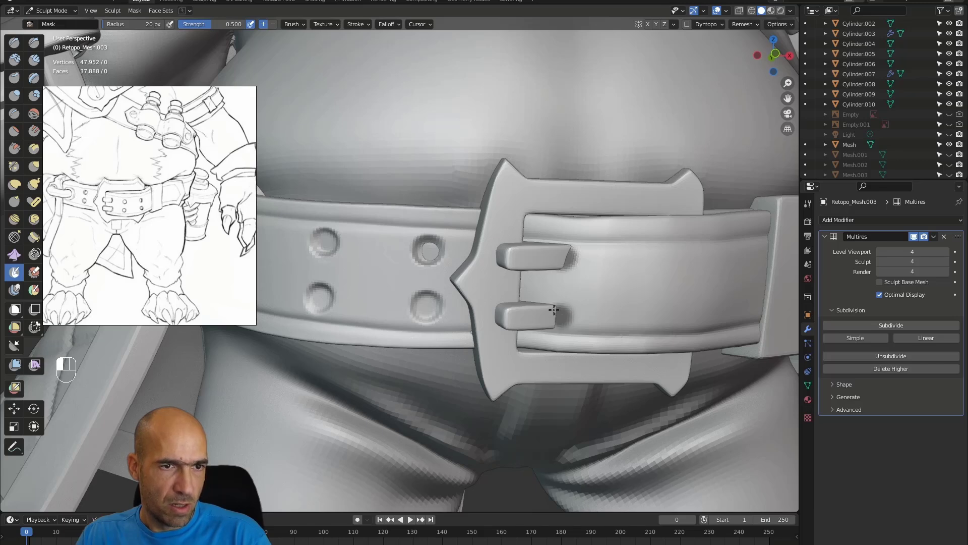
# Mask a second pair of hole spots on the strap, midway between the buckle prongs and the belt loop.
pyautogui.moveTo(606, 313); pyautogui.dragTo(649, 314, button='middle')
pyautogui.moveTo(647, 315); pyautogui.dragTo(646, 316)
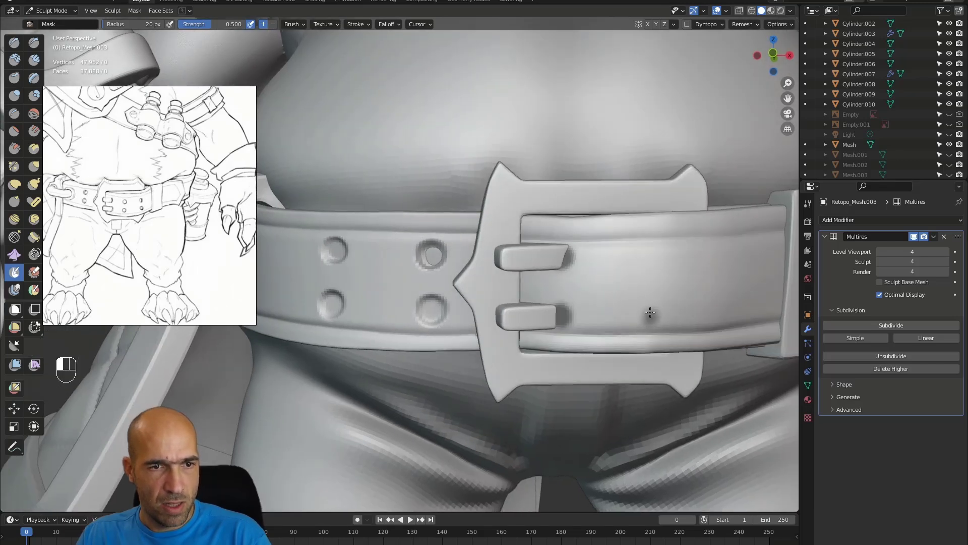
pyautogui.moveTo(653, 255); pyautogui.dragTo(659, 259)
pyautogui.keyDown('shift'); pyautogui.moveTo(704, 301); pyautogui.dragTo(595, 273, button='middle'); pyautogui.keyUp('shift')
pyautogui.hotkey('ctrl', 'z')
pyautogui.moveTo(540, 228); pyautogui.dragTo(540, 221)
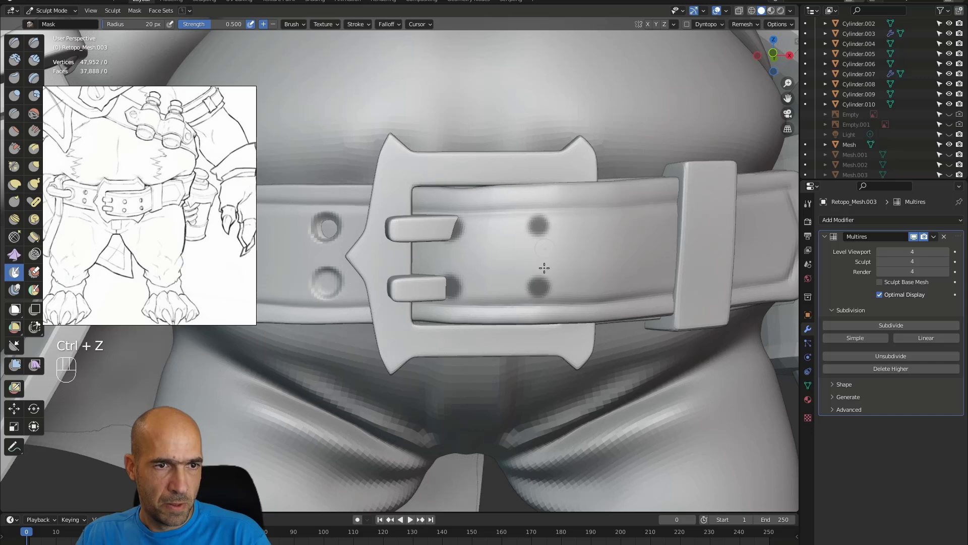
pyautogui.moveTo(545, 286); pyautogui.dragTo(545, 285)
pyautogui.moveTo(539, 225); pyautogui.dragTo(538, 233)
pyautogui.hotkey('ctrl', 'z')
# Mask a third pair of hole spots near the belt loop and strengthen the masks of the other two pairs.
pyautogui.moveTo(627, 221); pyautogui.dragTo(630, 227)
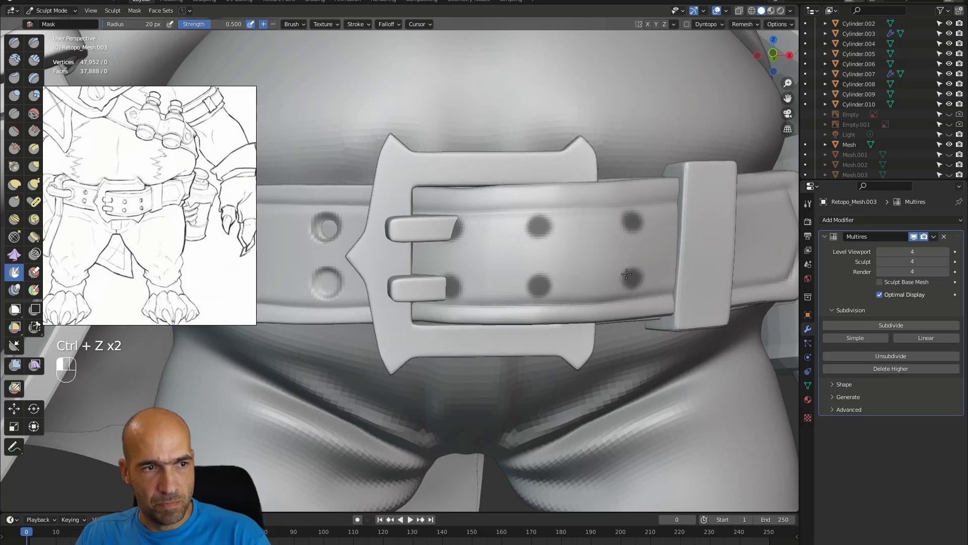
pyautogui.moveTo(528, 224); pyautogui.dragTo(539, 225)
pyautogui.moveTo(541, 286); pyautogui.dragTo(541, 286)
pyautogui.moveTo(455, 229); pyautogui.dragTo(449, 235)
pyautogui.moveTo(455, 286); pyautogui.dragTo(448, 289)
# Invert the strap's mask so only the hole spots stay editable, and enlarge the Grab brush to 112 px.
pyautogui.moveTo(503, 277)
pyautogui.keyDown('ctrl'); pyautogui.keyDown('alt'); pyautogui.mouseDown()
pyautogui.moveTo(512, 249)
pyautogui.moveTo(611, 273)
pyautogui.moveTo(623, 320)
pyautogui.moveTo(610, 298)
pyautogui.mouseUp(); pyautogui.keyUp('alt'); pyautogui.keyUp('ctrl')
pyautogui.press('a')
pyautogui.press('g')
pyautogui.press(']')
pyautogui.press(']')
pyautogui.press(']')
pyautogui.press(']')
pyautogui.press(']')
pyautogui.press(']')
pyautogui.press(']')
pyautogui.press(']')
pyautogui.press(']')
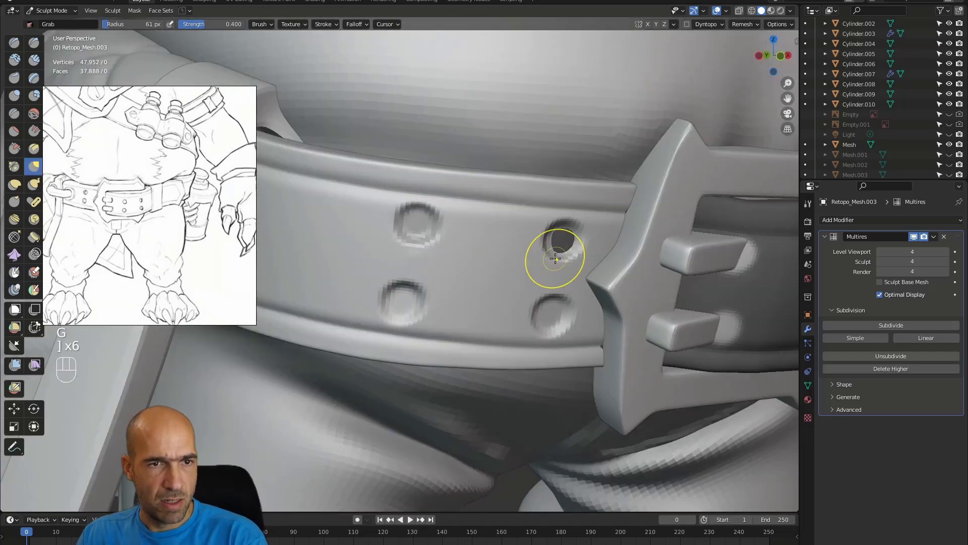
# Push the unmasked hole spots into the strap end with the Grab brush and clear the mask.
pyautogui.moveTo(612, 266)
pyautogui.keyDown('alt'); pyautogui.mouseDown()
pyautogui.moveTo(619, 256)
pyautogui.moveTo(605, 264)
pyautogui.mouseUp(); pyautogui.keyUp('alt')
pyautogui.keyDown('ctrl'); pyautogui.moveTo(600, 304); pyautogui.dragTo(605, 308); pyautogui.keyUp('ctrl')
pyautogui.keyDown('ctrl'); pyautogui.moveTo(663, 307); pyautogui.dragTo(652, 307); pyautogui.keyUp('ctrl')
pyautogui.moveTo(667, 267)
pyautogui.keyDown('ctrl'); pyautogui.mouseDown()
pyautogui.moveTo(690, 265)
pyautogui.moveTo(588, 271)
pyautogui.mouseUp(); pyautogui.keyUp('ctrl')
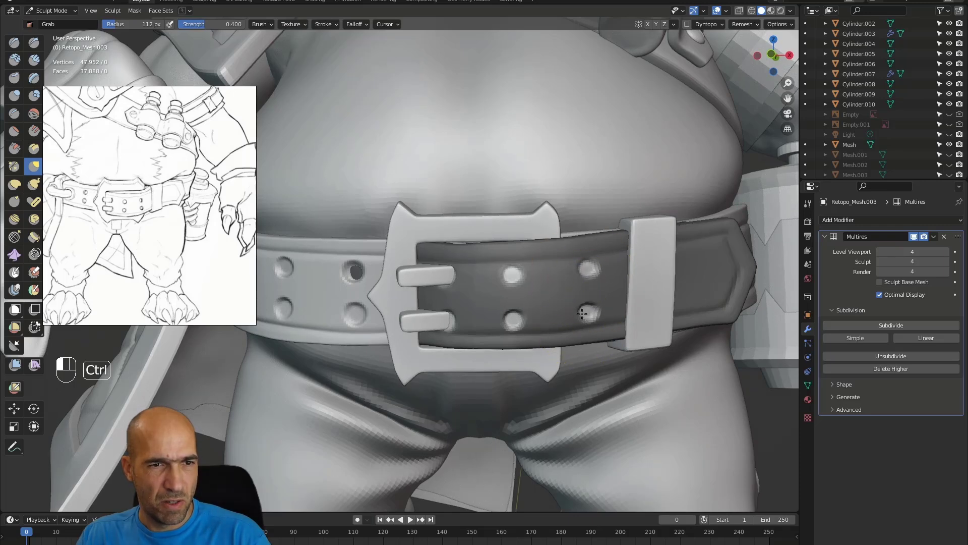
pyautogui.keyDown('alt'); pyautogui.moveTo(625, 297); pyautogui.dragTo(600, 312); pyautogui.keyUp('alt')
pyautogui.keyDown('alt'); pyautogui.moveTo(600, 312); pyautogui.dragTo(524, 369); pyautogui.keyUp('alt')
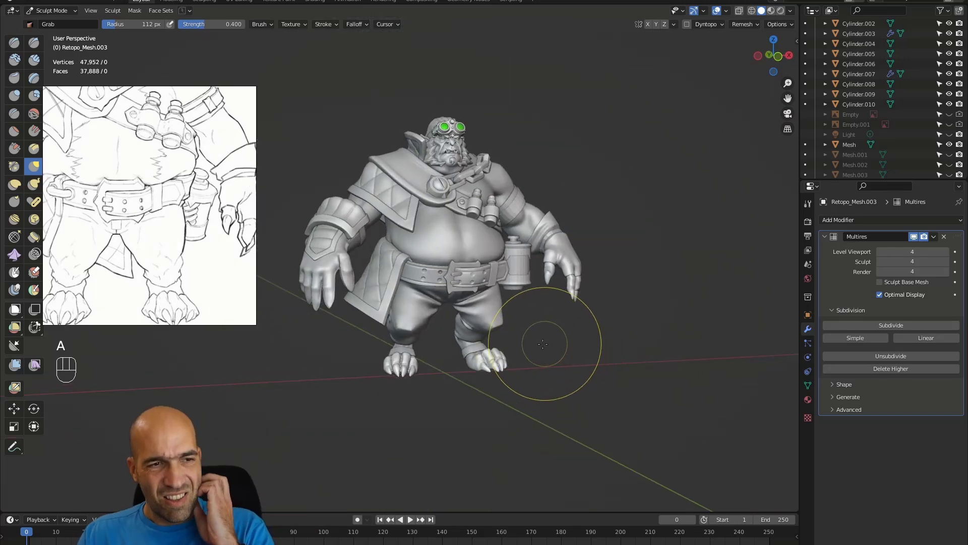
# Switch sculpting to the belt buckle and view its prongs up close.
pyautogui.moveTo(492, 294)
pyautogui.keyDown('ctrl'); pyautogui.keyDown('alt'); pyautogui.mouseDown()
pyautogui.moveTo(472, 281)
pyautogui.moveTo(517, 275)
pyautogui.mouseUp(); pyautogui.keyUp('alt'); pyautogui.keyUp('ctrl')
pyautogui.hotkey('alt', 'q')
pyautogui.moveTo(518, 275)
pyautogui.keyDown('ctrl'); pyautogui.keyDown('alt'); pyautogui.mouseDown(button='middle')
pyautogui.moveTo(572, 306)
pyautogui.moveTo(563, 308)
pyautogui.moveTo(556, 278)
pyautogui.moveTo(535, 275)
pyautogui.moveTo(530, 298)
pyautogui.moveTo(618, 313)
pyautogui.moveTo(554, 260)
pyautogui.mouseUp(button='middle'); pyautogui.keyUp('alt'); pyautogui.keyUp('ctrl')
pyautogui.press('g')
pyautogui.moveTo(533, 248); pyautogui.dragTo(534, 238)
pyautogui.hotkey('ctrl', 'z')
pyautogui.keyDown('shift'); pyautogui.moveTo(556, 229); pyautogui.dragTo(575, 322, button='middle'); pyautogui.keyUp('shift')
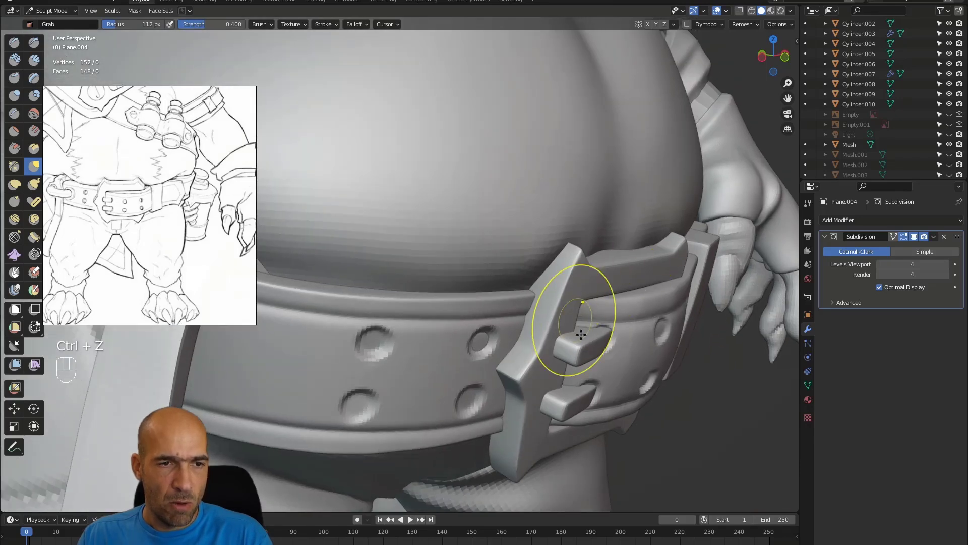
pyautogui.moveTo(548, 339); pyautogui.dragTo(544, 335)
pyautogui.hotkey('ctrl', 'z')
# Enable topology auto-masking for the Grab brush and adjust the buckle's prongs over the strap holes.
pyautogui.keyDown('alt'); pyautogui.keyDown('shift'); pyautogui.moveTo(686, 312); pyautogui.dragTo(708, 321, button='middle'); pyautogui.keyUp('shift'); pyautogui.keyUp('alt')
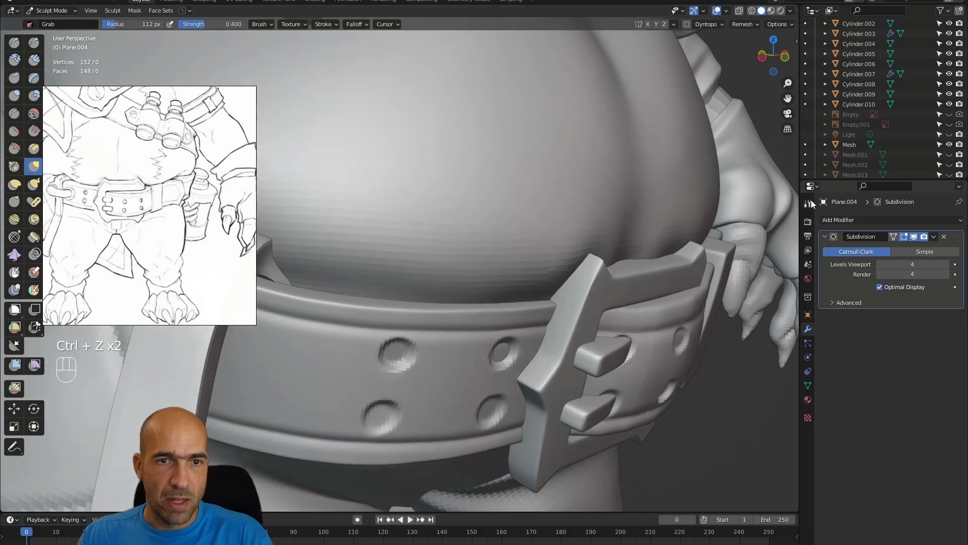
pyautogui.click(809, 202)
pyautogui.click(884, 457)
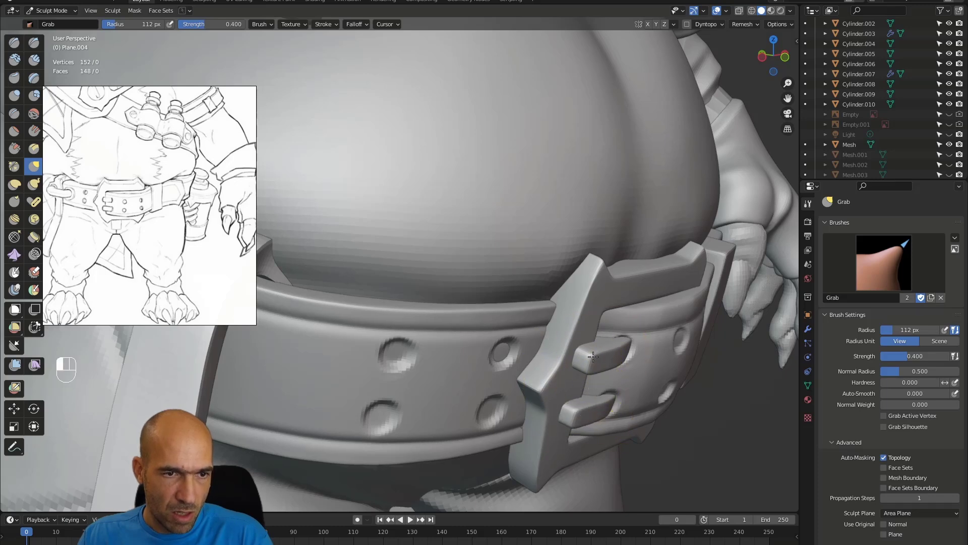
pyautogui.moveTo(583, 372)
pyautogui.mouseDown(button='middle')
pyautogui.moveTo(601, 352)
pyautogui.moveTo(585, 360)
pyautogui.mouseUp(button='middle')
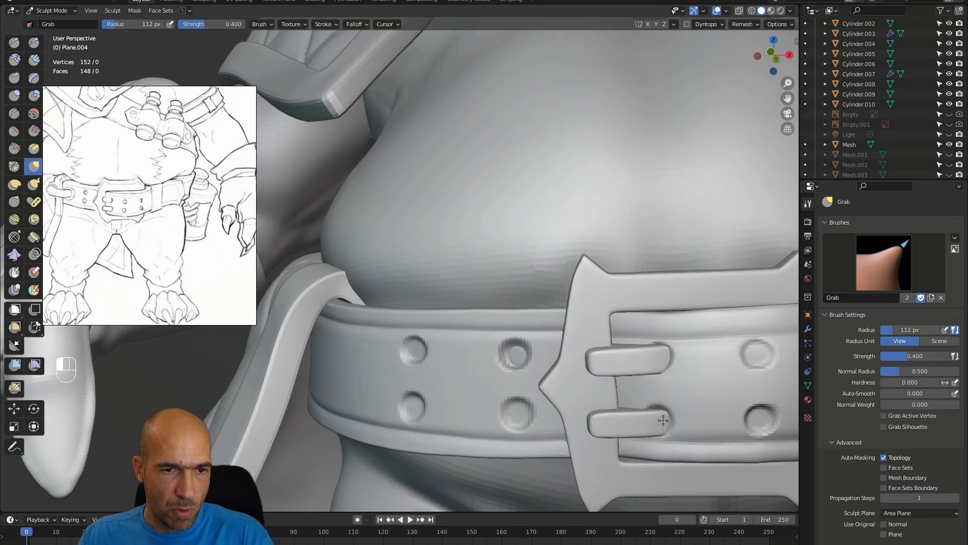
pyautogui.moveTo(662, 421); pyautogui.dragTo(694, 366, button='middle')
pyautogui.moveTo(653, 357); pyautogui.dragTo(649, 357)
pyautogui.keyDown('alt'); pyautogui.moveTo(599, 421); pyautogui.dragTo(596, 337); pyautogui.keyUp('alt')
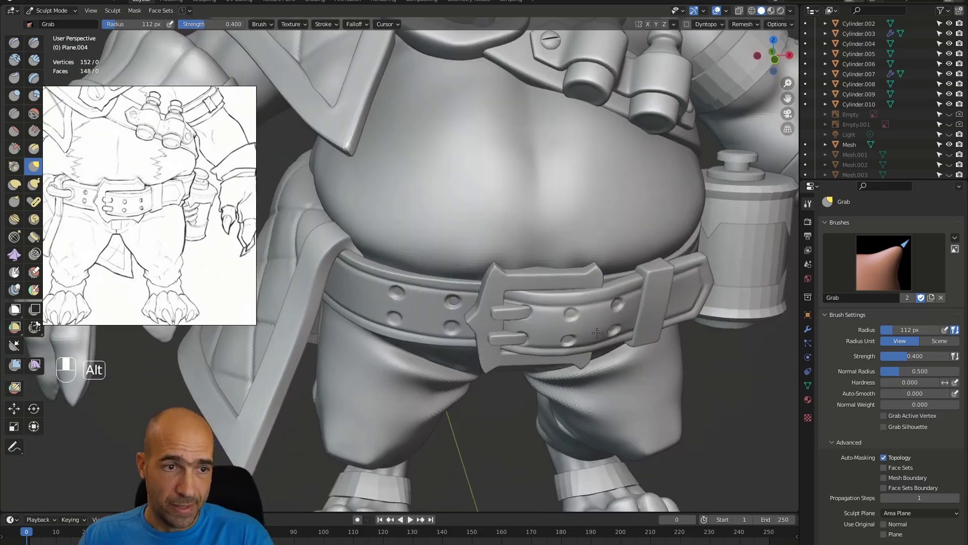
# Switch sculpting to the low-poly wrist band between the forearm cuff and the hand beside the hanging canister.
pyautogui.scroll(-6, 596, 338)
pyautogui.keyDown('alt'); pyautogui.keyDown('shift'); pyautogui.moveTo(529, 389); pyautogui.dragTo(590, 305); pyautogui.keyUp('shift'); pyautogui.keyUp('alt')
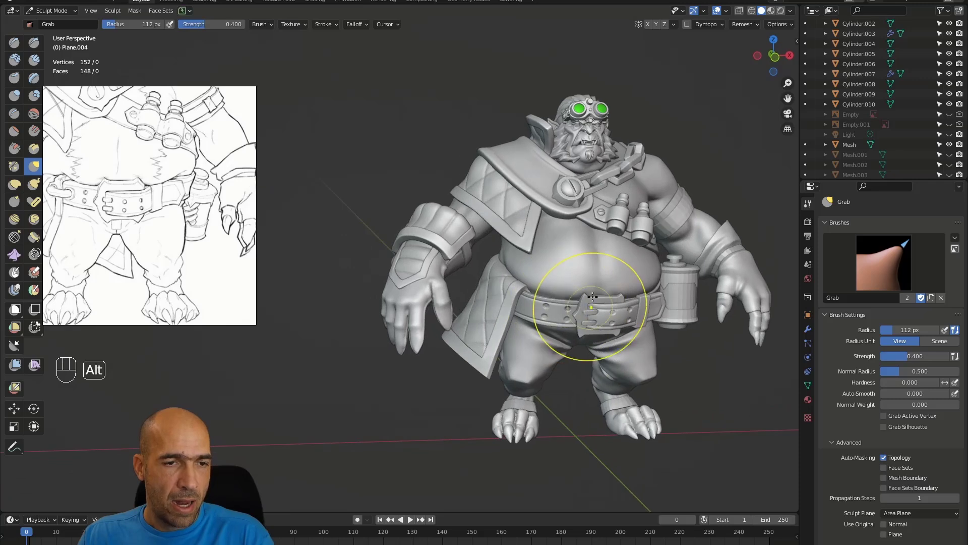
pyautogui.moveTo(634, 294); pyautogui.dragTo(535, 278, button='middle')
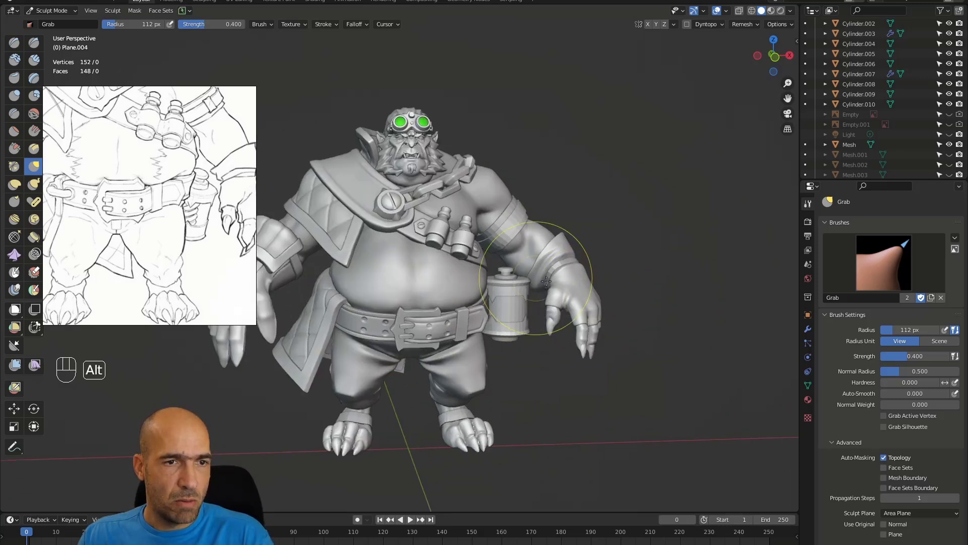
pyautogui.hotkey('alt', 'q')
pyautogui.moveTo(573, 283)
pyautogui.keyDown('ctrl'); pyautogui.keyDown('alt'); pyautogui.mouseDown()
pyautogui.moveTo(566, 240)
pyautogui.moveTo(578, 234)
pyautogui.moveTo(585, 250)
pyautogui.moveTo(575, 238)
pyautogui.mouseUp(); pyautogui.keyUp('alt'); pyautogui.keyUp('ctrl')
pyautogui.hotkey('alt', 'q')
pyautogui.keyDown('alt'); pyautogui.keyDown('shift'); pyautogui.moveTo(515, 211); pyautogui.dragTo(607, 244); pyautogui.keyUp('shift'); pyautogui.keyUp('alt')
pyautogui.moveTo(623, 238); pyautogui.dragTo(639, 215, button='middle')
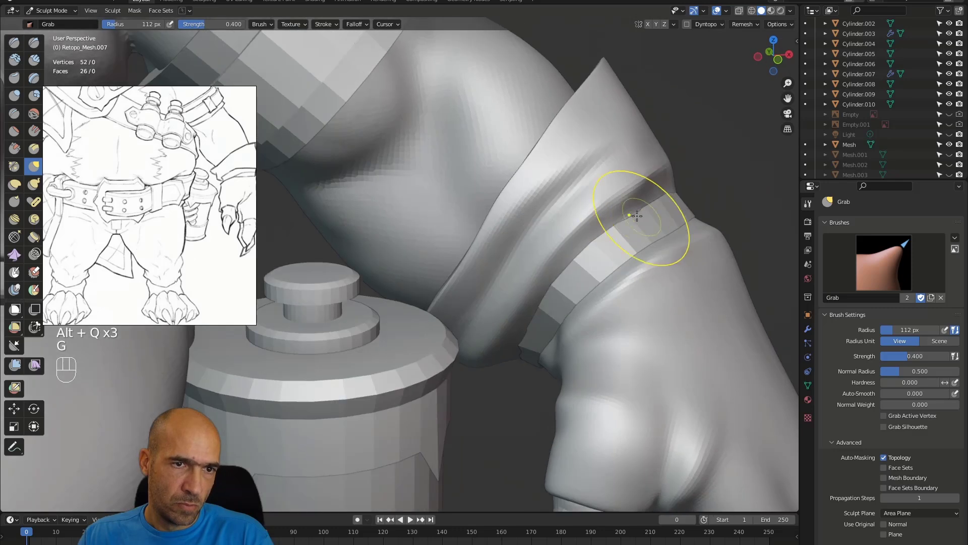
# Shape the wrist band from all sides with the Grab brush so it wraps the wrist between cuff and hand.
pyautogui.moveTo(663, 207)
pyautogui.keyDown('alt'); pyautogui.mouseDown()
pyautogui.moveTo(704, 194)
pyautogui.moveTo(724, 216)
pyautogui.moveTo(583, 217)
pyautogui.moveTo(509, 311)
pyautogui.moveTo(532, 311)
pyautogui.mouseUp(); pyautogui.keyUp('alt')
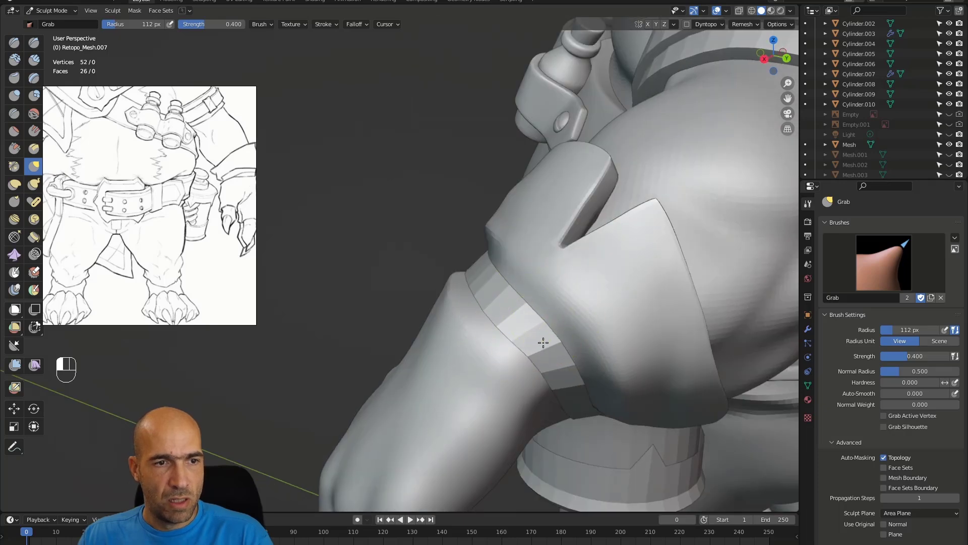
pyautogui.keyDown('alt'); pyautogui.moveTo(548, 359); pyautogui.dragTo(504, 383); pyautogui.keyUp('alt')
pyautogui.moveTo(585, 403)
pyautogui.keyDown('alt'); pyautogui.mouseDown()
pyautogui.moveTo(614, 387)
pyautogui.moveTo(597, 397)
pyautogui.moveTo(579, 350)
pyautogui.moveTo(572, 392)
pyautogui.moveTo(631, 406)
pyautogui.moveTo(594, 421)
pyautogui.moveTo(629, 354)
pyautogui.moveTo(682, 404)
pyautogui.moveTo(644, 391)
pyautogui.moveTo(571, 448)
pyautogui.moveTo(612, 396)
pyautogui.moveTo(593, 270)
pyautogui.moveTo(627, 222)
pyautogui.moveTo(586, 288)
pyautogui.moveTo(631, 320)
pyautogui.moveTo(631, 346)
pyautogui.moveTo(583, 319)
pyautogui.moveTo(612, 321)
pyautogui.mouseUp(); pyautogui.keyUp('alt')
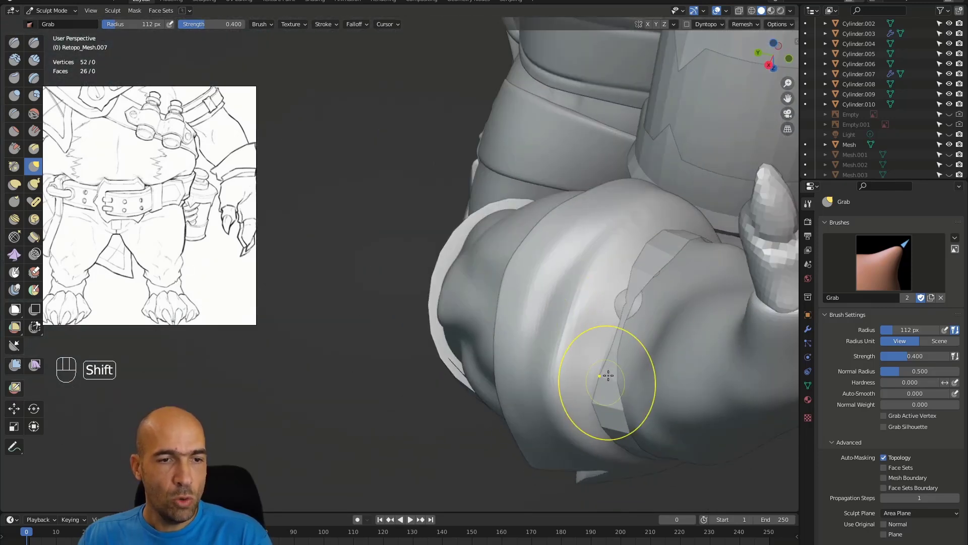
pyautogui.moveTo(634, 324); pyautogui.dragTo(618, 346, button='middle')
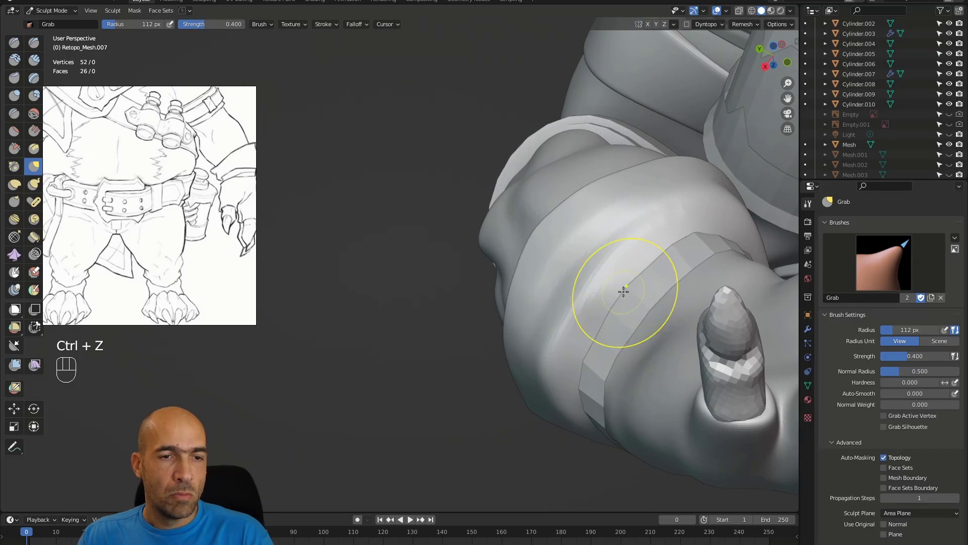
pyautogui.moveTo(697, 267)
pyautogui.keyDown('alt'); pyautogui.mouseDown()
pyautogui.moveTo(661, 252)
pyautogui.moveTo(609, 301)
pyautogui.moveTo(612, 290)
pyautogui.mouseUp(); pyautogui.keyUp('alt')
pyautogui.keyDown('alt'); pyautogui.moveTo(611, 290); pyautogui.dragTo(646, 328); pyautogui.keyUp('alt')
pyautogui.moveTo(645, 328); pyautogui.dragTo(648, 336)
pyautogui.keyDown('alt'); pyautogui.moveTo(650, 301); pyautogui.dragTo(647, 325); pyautogui.keyUp('alt')
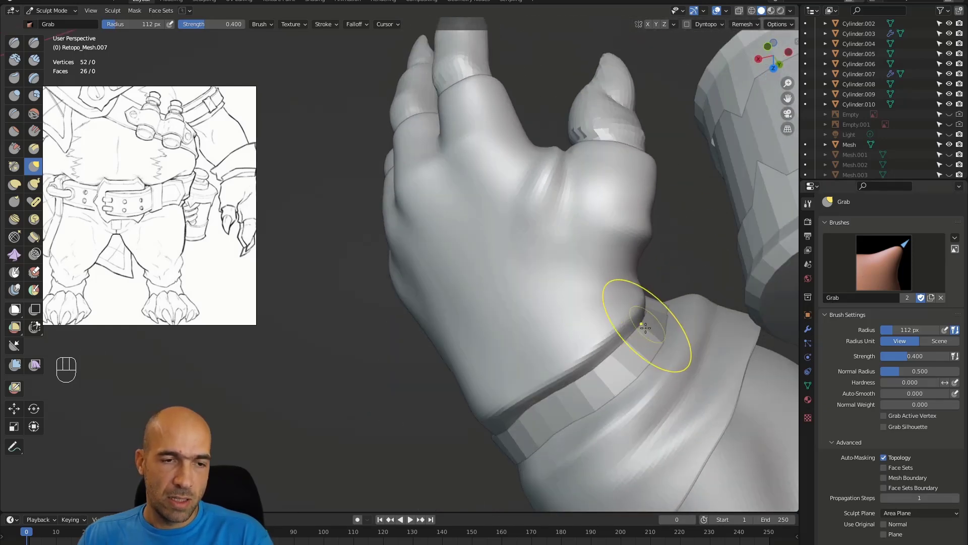
pyautogui.keyDown('alt'); pyautogui.moveTo(618, 360); pyautogui.dragTo(536, 369); pyautogui.keyUp('alt')
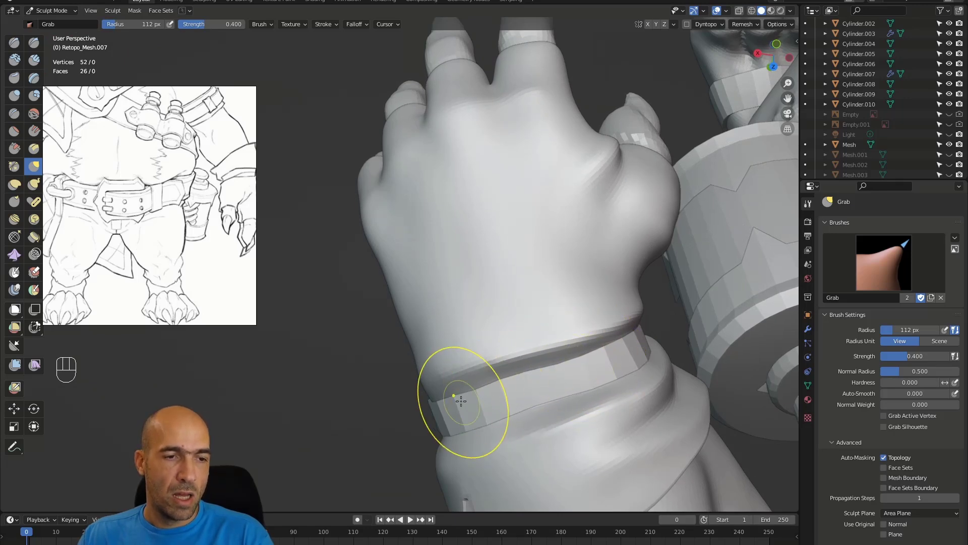
pyautogui.keyDown('alt'); pyautogui.moveTo(497, 370); pyautogui.dragTo(439, 270); pyautogui.keyUp('alt')
# Add a Solidify modifier to the wrist band with a thickness of 0.03 m.
pyautogui.keyDown('ctrl'); pyautogui.keyDown('alt'); pyautogui.moveTo(438, 270); pyautogui.dragTo(562, 274); pyautogui.keyUp('alt'); pyautogui.keyUp('ctrl')
pyautogui.keyDown('alt'); pyautogui.keyDown('shift'); pyautogui.moveTo(591, 184); pyautogui.dragTo(588, 297); pyautogui.keyUp('shift'); pyautogui.keyUp('alt')
pyautogui.click(808, 329)
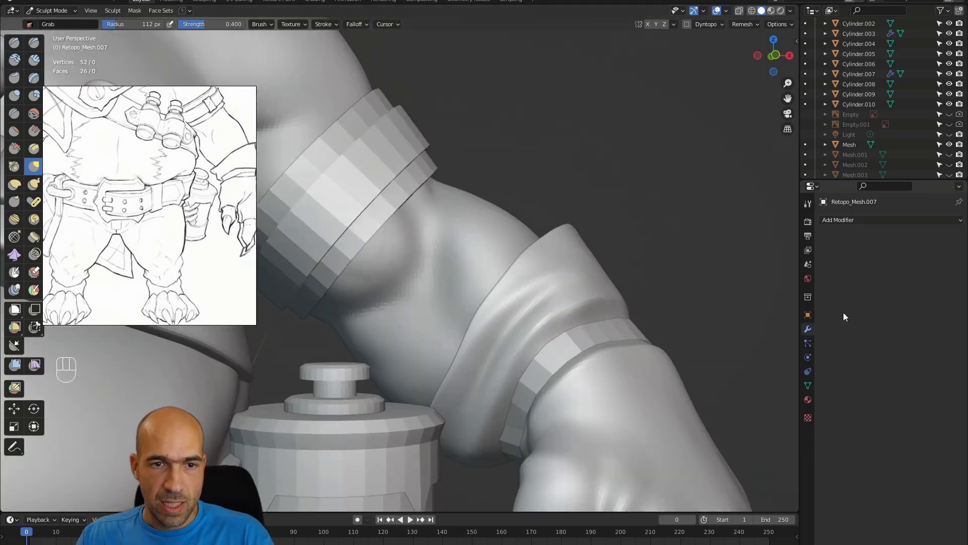
pyautogui.click(856, 223)
pyautogui.click(767, 392)
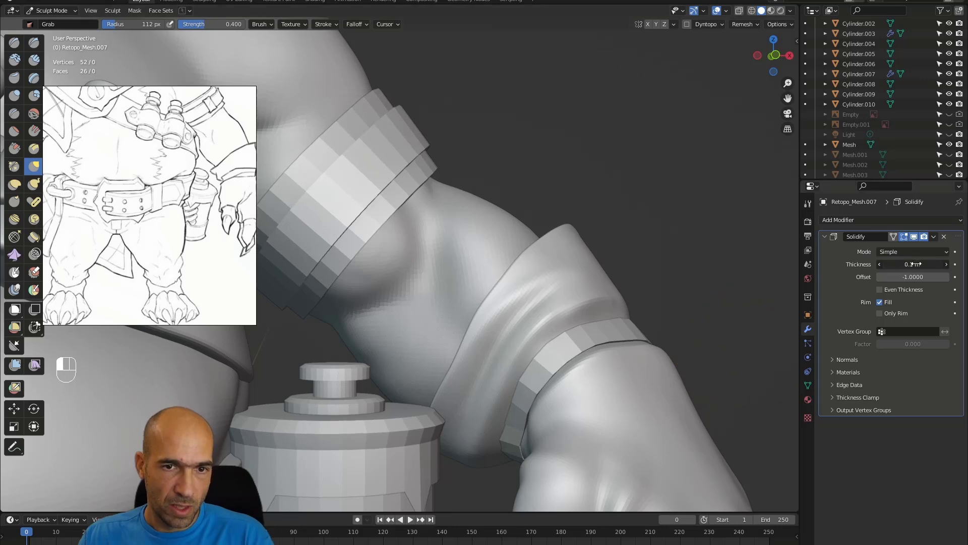
pyautogui.moveTo(915, 264); pyautogui.dragTo(911, 263)
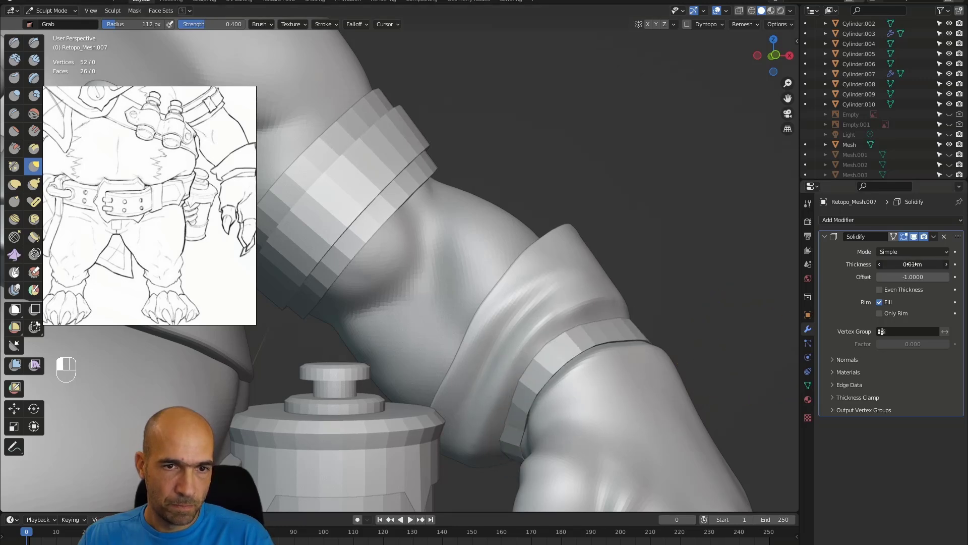
pyautogui.keyDown('shift'); pyautogui.moveTo(702, 335); pyautogui.dragTo(657, 292, button='middle'); pyautogui.keyUp('shift')
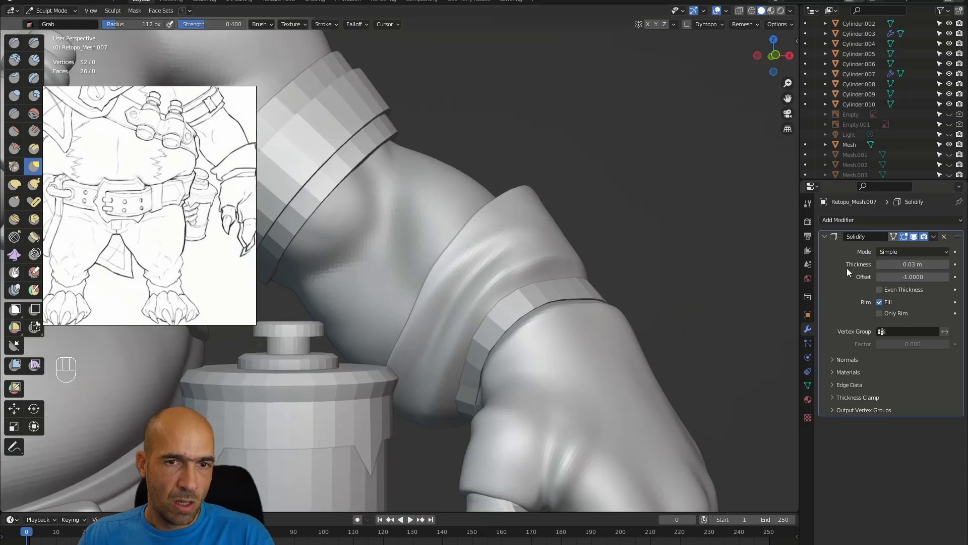
# Apply the wrist band's Solidify modifier and add a Subdivision modifier.
pyautogui.click(934, 237)
pyautogui.click(890, 248)
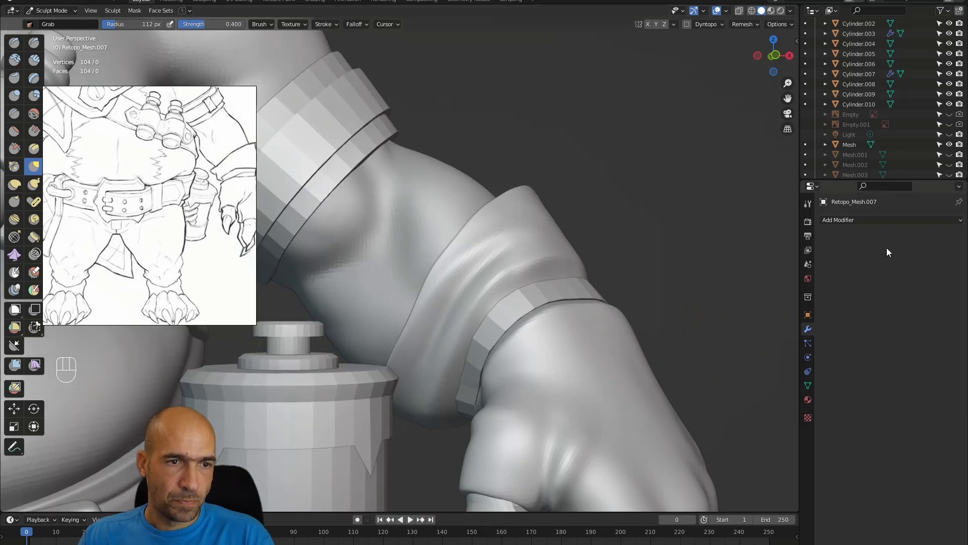
pyautogui.click(885, 220)
pyautogui.click(759, 402)
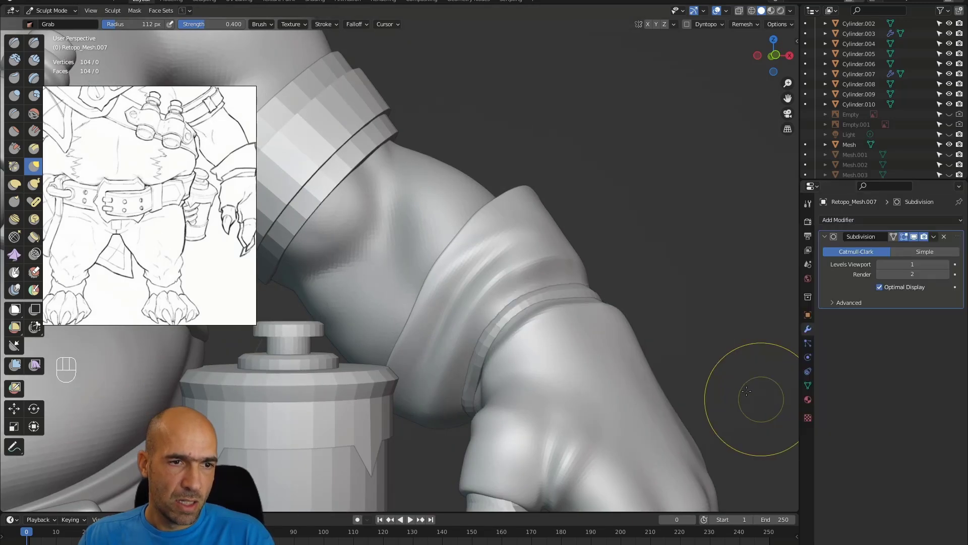
# Isolate the wrist band in Edit Mode and select two opposite face loops around it.
pyautogui.press('Tab')
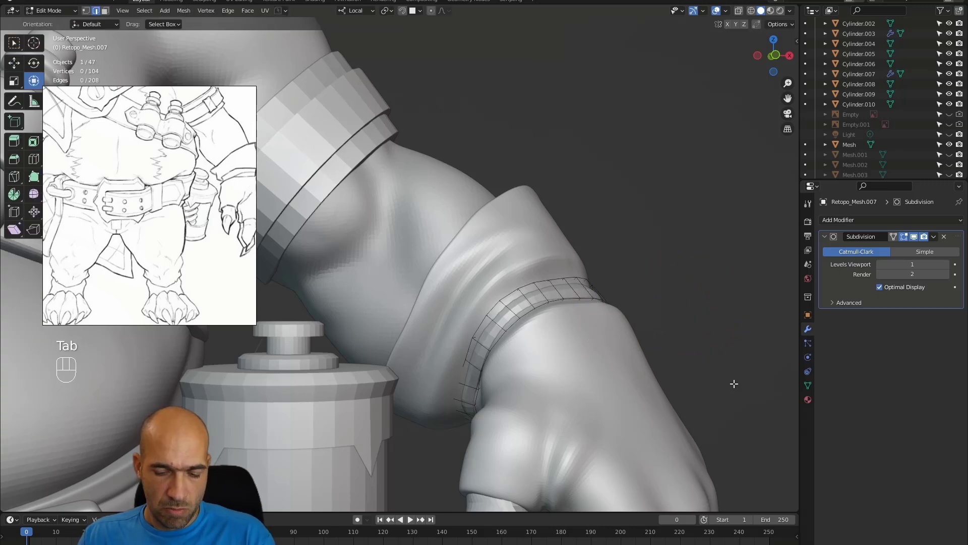
pyautogui.press('/')
pyautogui.moveTo(605, 275); pyautogui.dragTo(609, 326, button='middle')
pyautogui.press('3')
pyautogui.doubleClick(428, 197)
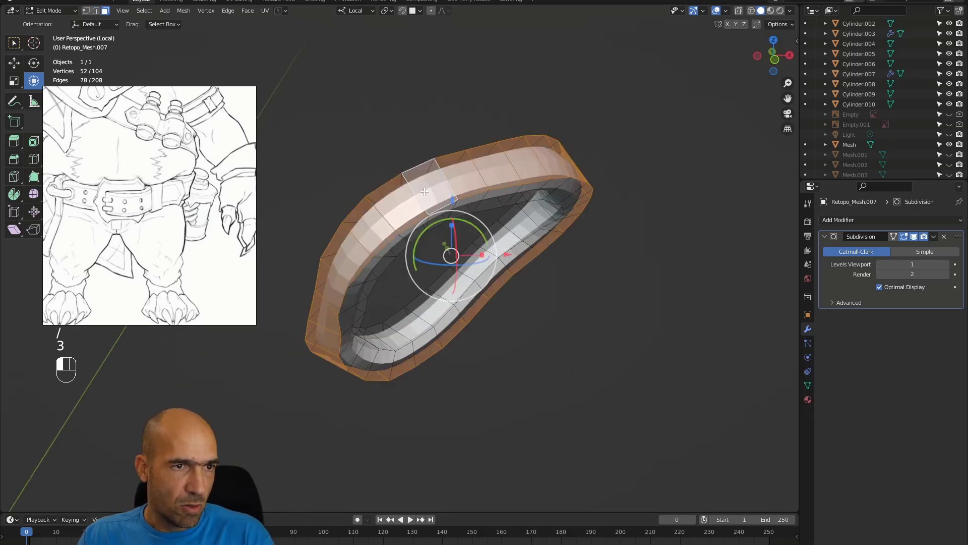
pyautogui.keyDown('alt'); pyautogui.moveTo(447, 304); pyautogui.dragTo(440, 306); pyautogui.keyUp('alt')
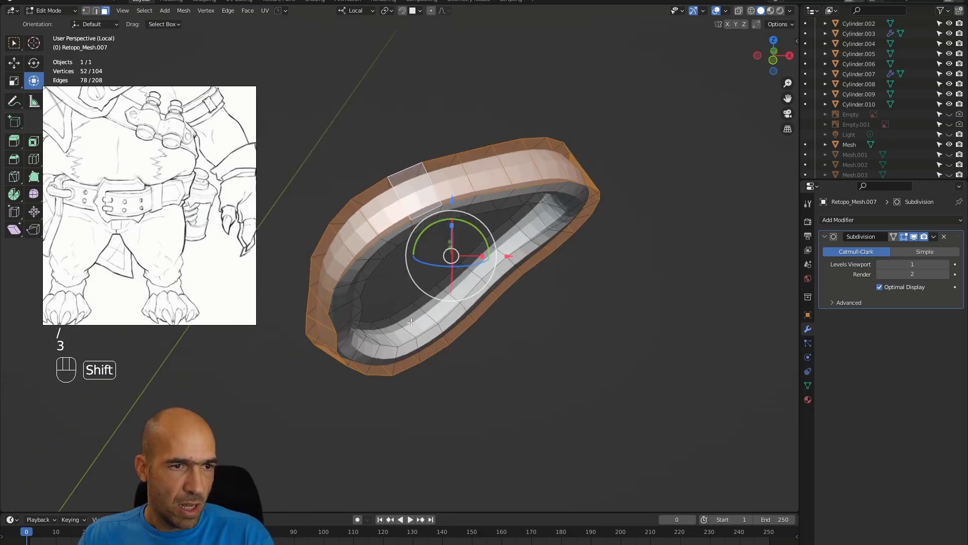
pyautogui.moveTo(414, 336); pyautogui.dragTo(523, 309, button='middle')
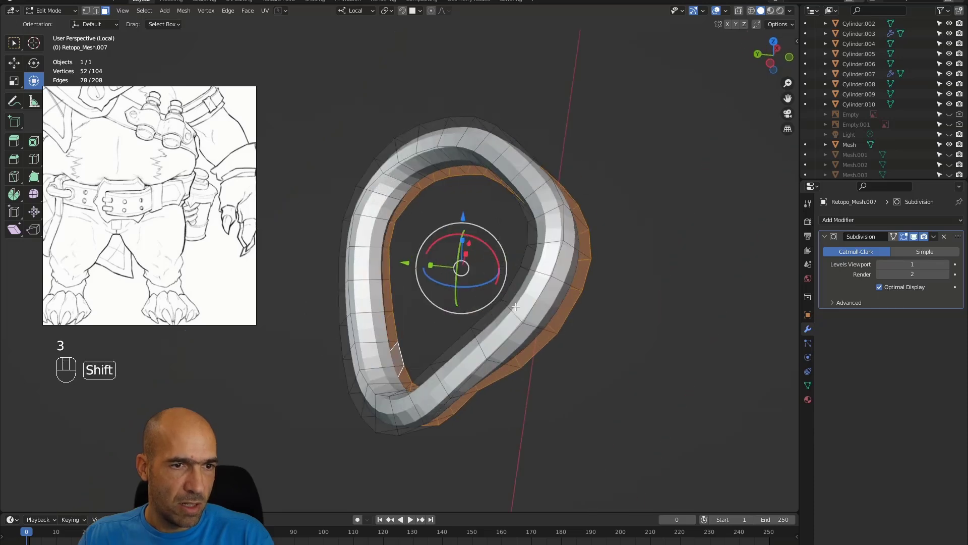
pyautogui.keyDown('alt'); pyautogui.keyDown('shift'); pyautogui.click(523, 309); pyautogui.keyUp('shift'); pyautogui.keyUp('alt')
pyautogui.moveTo(623, 256); pyautogui.dragTo(580, 233, button='middle')
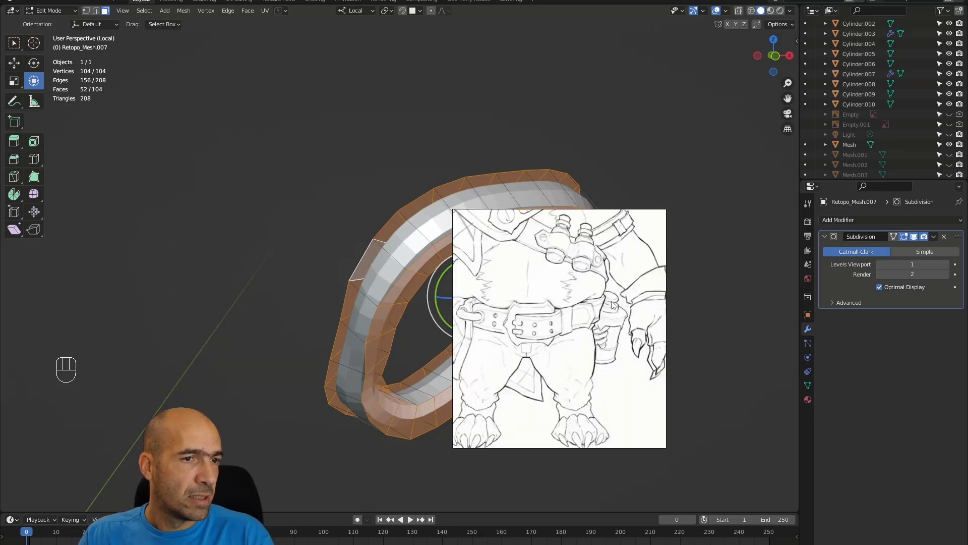
# Try to select the loop inner-region from the wrist band's selected face loops.
pyautogui.click(144, 11)
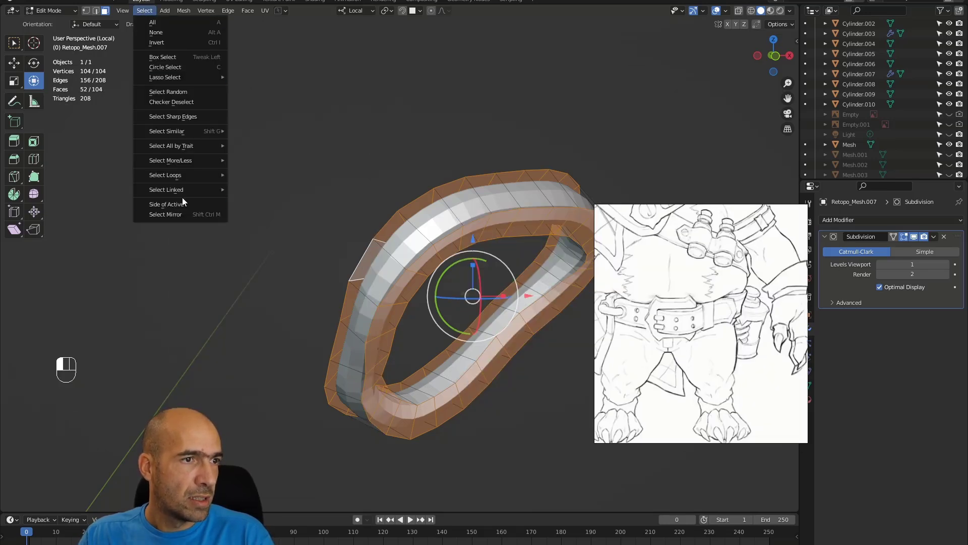
pyautogui.moveTo(187, 177)
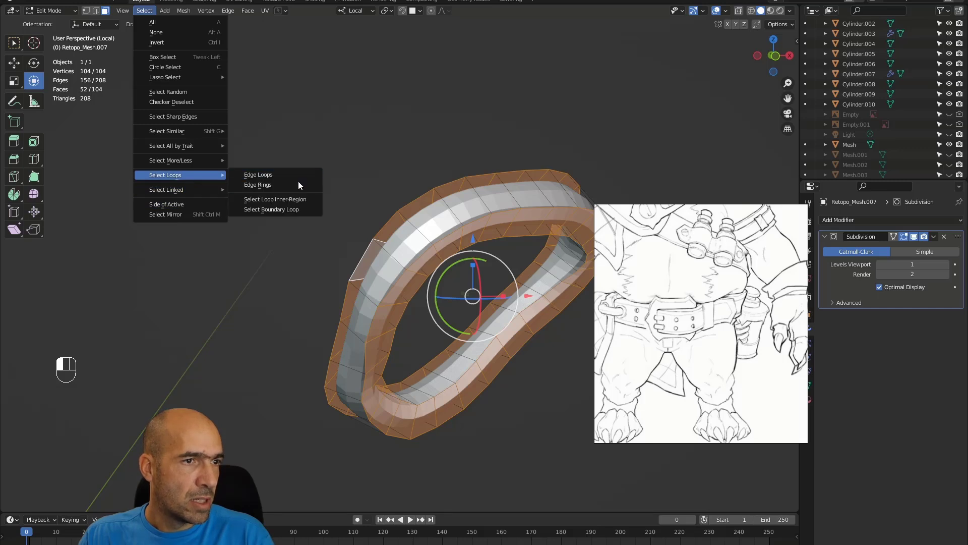
pyautogui.click(298, 200)
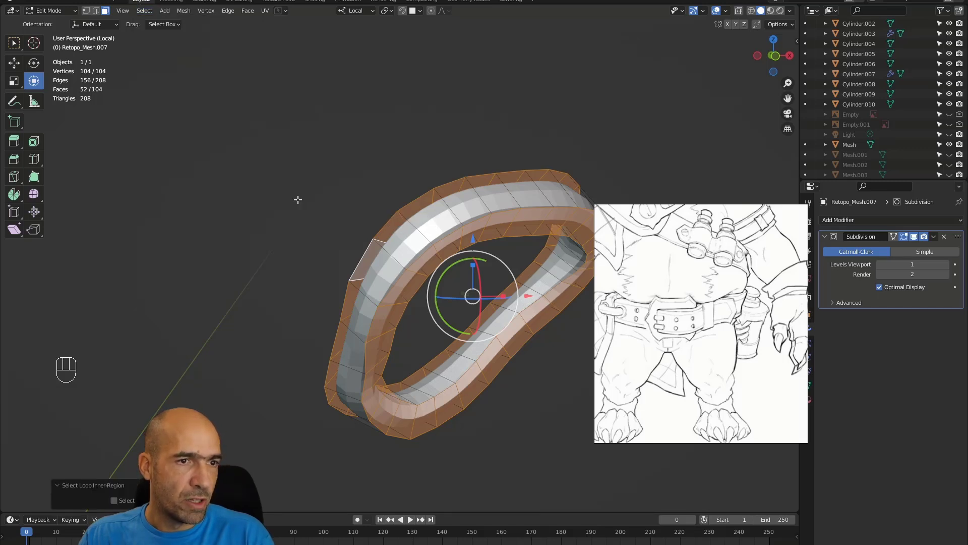
# Convert the wrist band's face selection into its boundary edge loops.
pyautogui.click(146, 11)
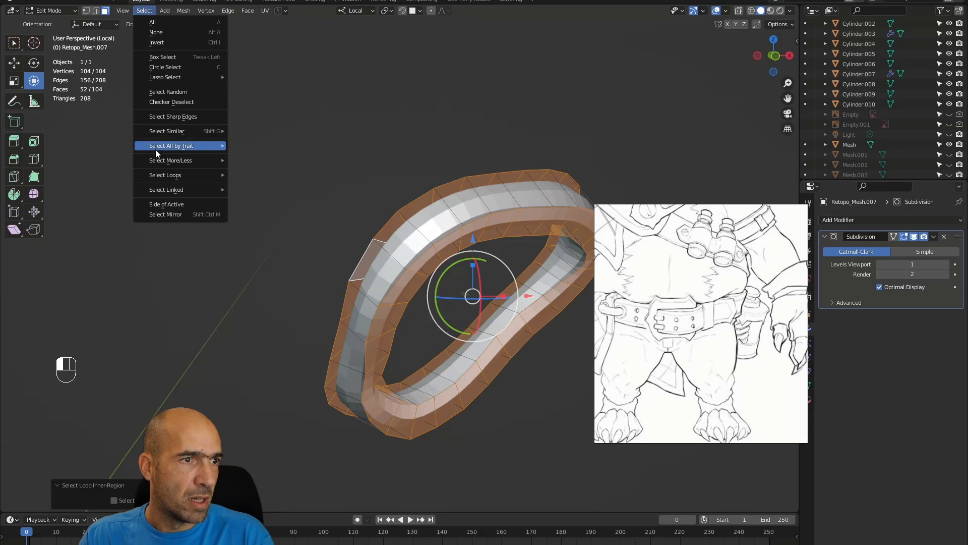
pyautogui.moveTo(165, 171)
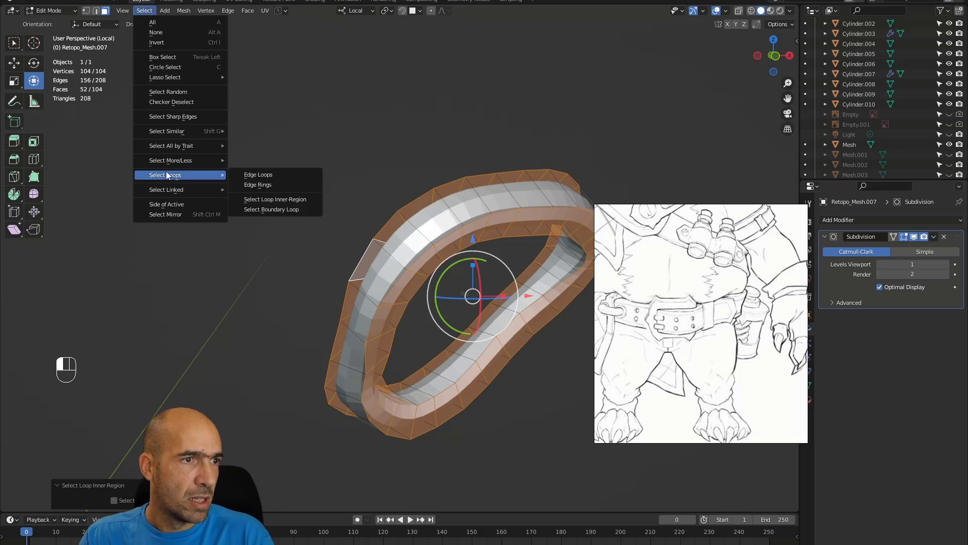
pyautogui.click(291, 210)
pyautogui.keyDown('alt'); pyautogui.moveTo(292, 206); pyautogui.dragTo(442, 175); pyautogui.keyUp('alt')
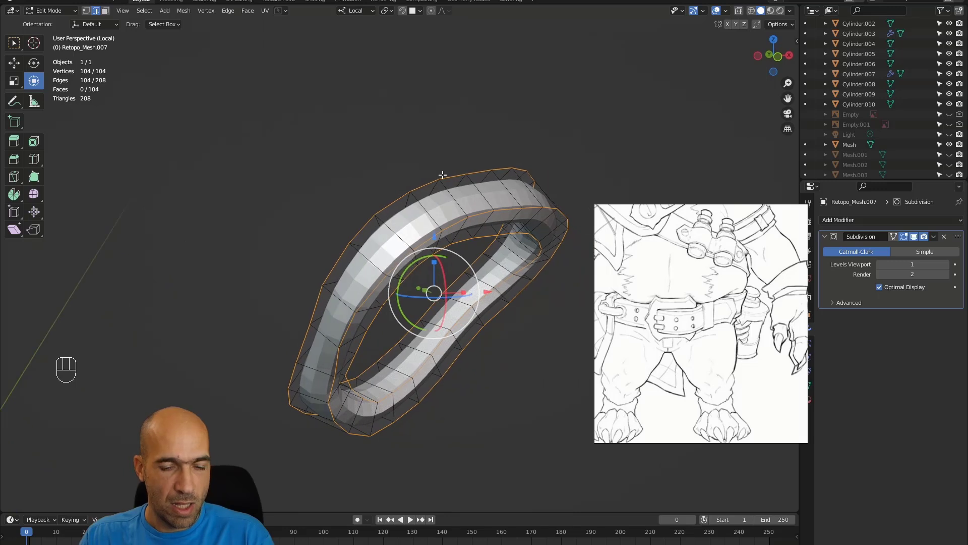
# Set the wrist band's Subdivision modifier to 3 levels for both viewport and render.
pyautogui.click(946, 264)
pyautogui.click(946, 274)
pyautogui.click(946, 264)
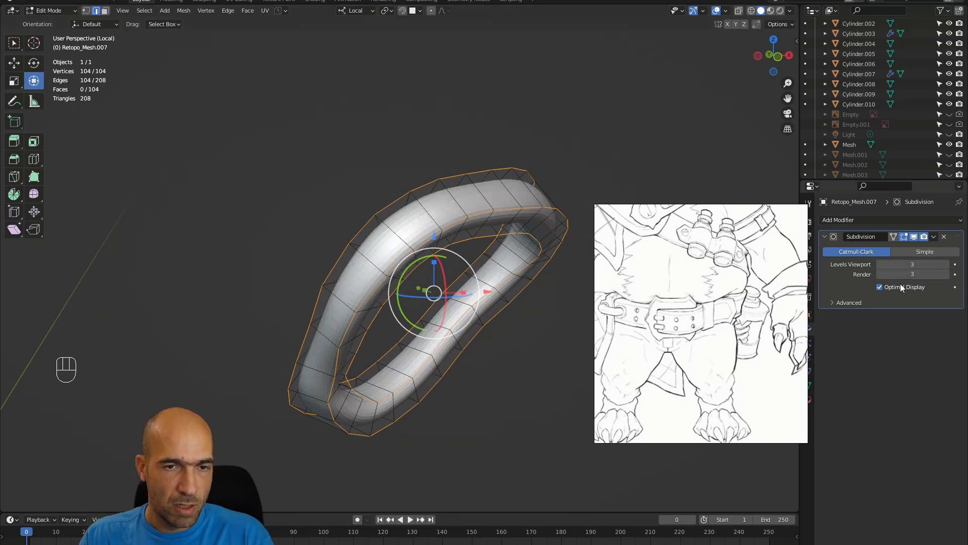
# Crease the selected boundary edge loops to sharpen the wrist band's rims.
pyautogui.hotkey('shift', 'e')
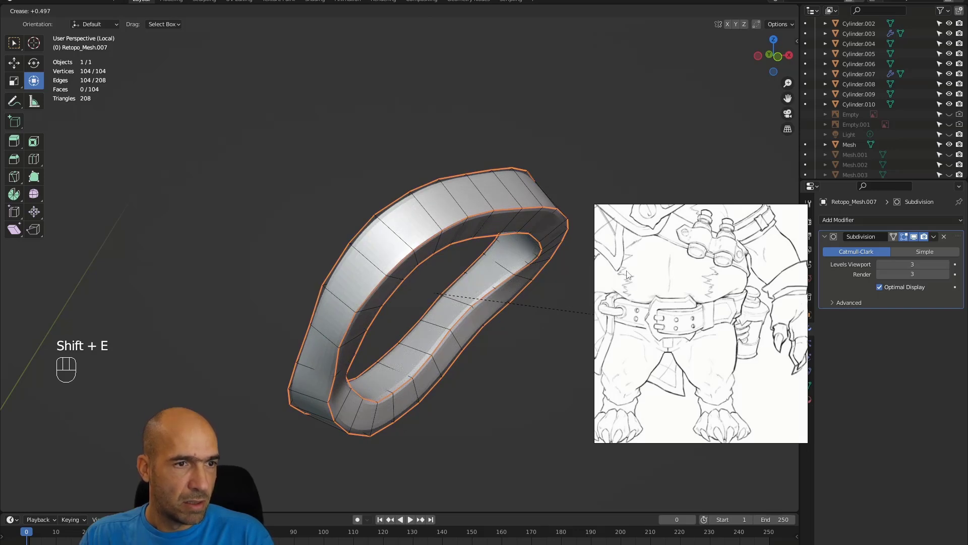
# Sharpen the wrist strap's selected border edge loops with edge crease, and move the reference sketch to the opposite side of the strap.
pyautogui.click(574, 301)
pyautogui.moveTo(657, 292); pyautogui.dragTo(116, 196)
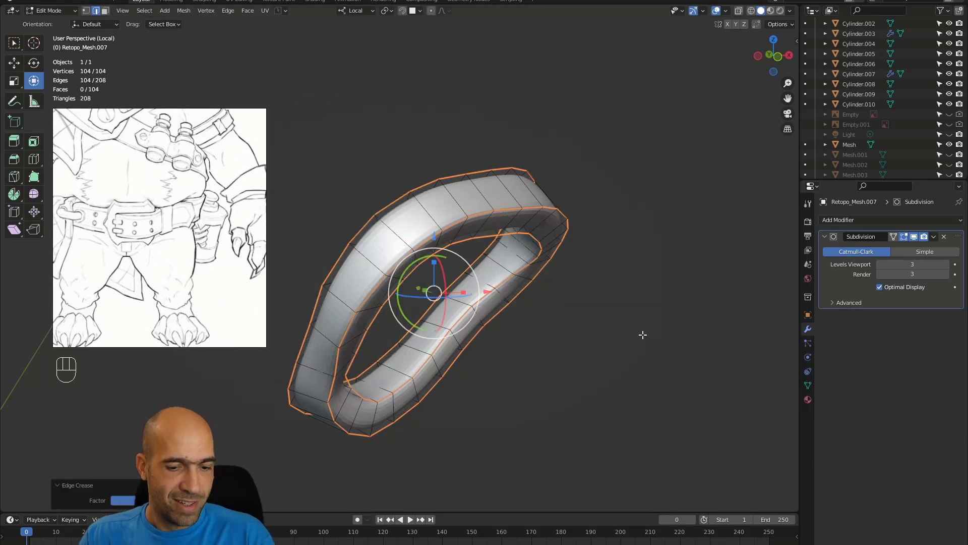
pyautogui.click(655, 317)
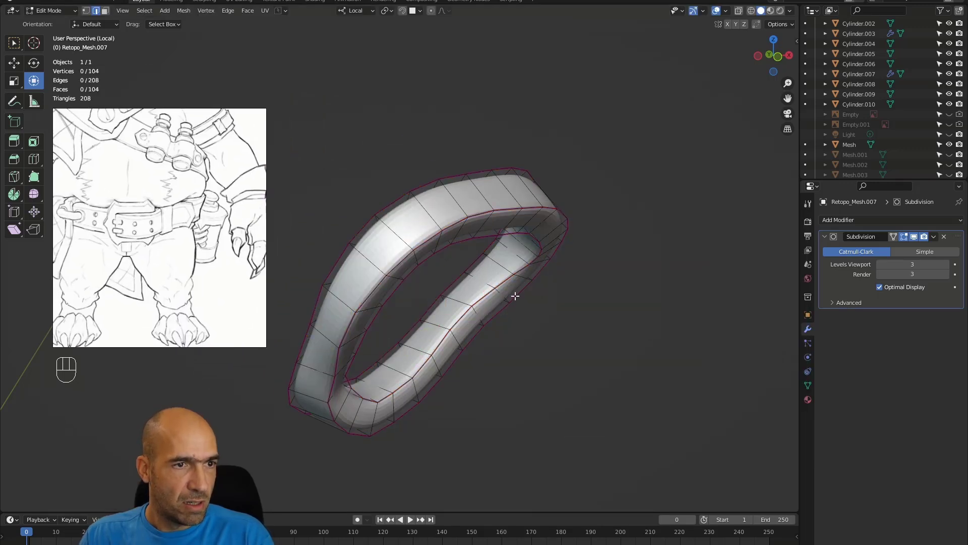
pyautogui.hotkey('ctrl', 'z')
pyautogui.hotkey('shift', 'e')
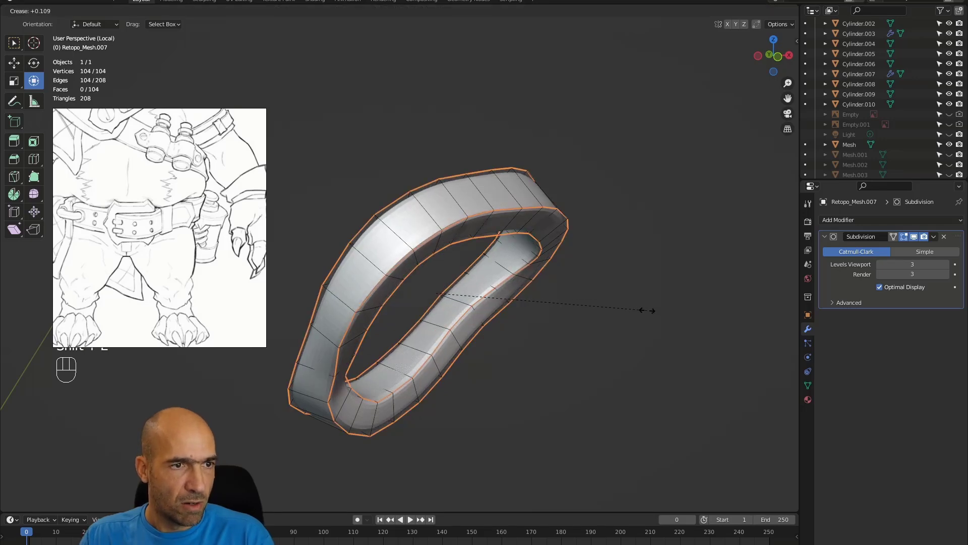
pyautogui.click(664, 312)
pyautogui.keyDown('alt'); pyautogui.moveTo(621, 335); pyautogui.dragTo(496, 366); pyautogui.keyUp('alt')
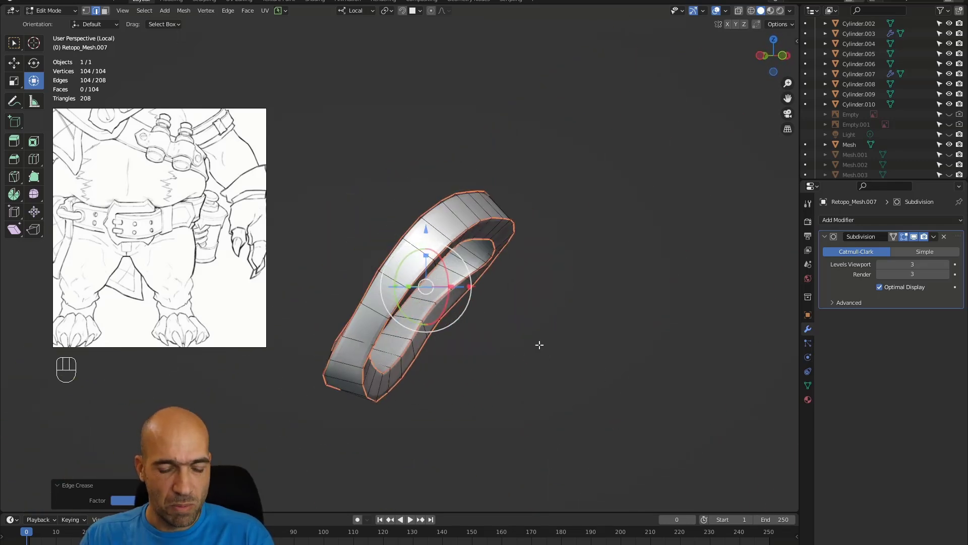
# Leave local view and Edit Mode on the strap, and switch to sculpting the glove mesh Retopo_Mesh.004.
pyautogui.press('KP_Divide')
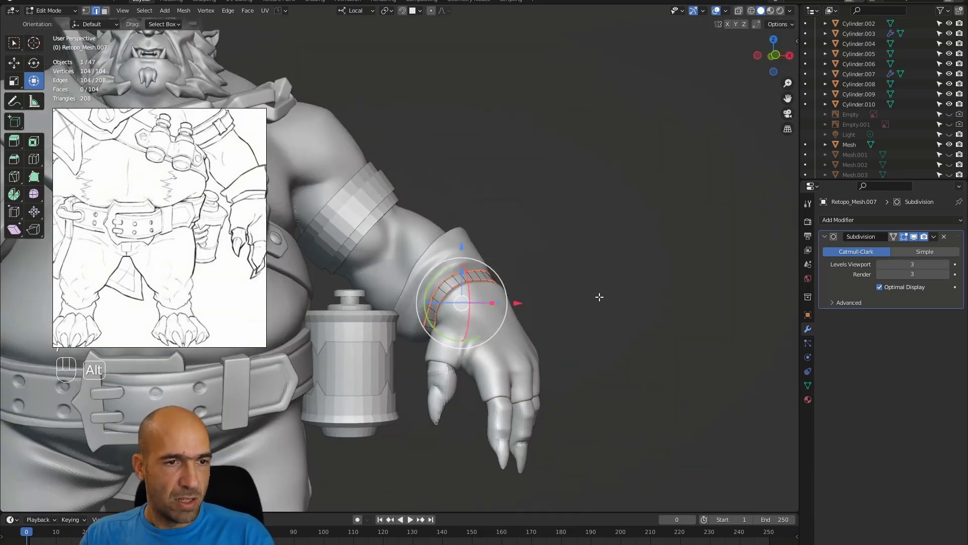
pyautogui.press('Tab')
pyautogui.keyDown('ctrl'); pyautogui.keyDown('alt'); pyautogui.moveTo(573, 310); pyautogui.dragTo(487, 292); pyautogui.keyUp('alt'); pyautogui.keyUp('ctrl')
pyautogui.hotkey('alt', 'q')
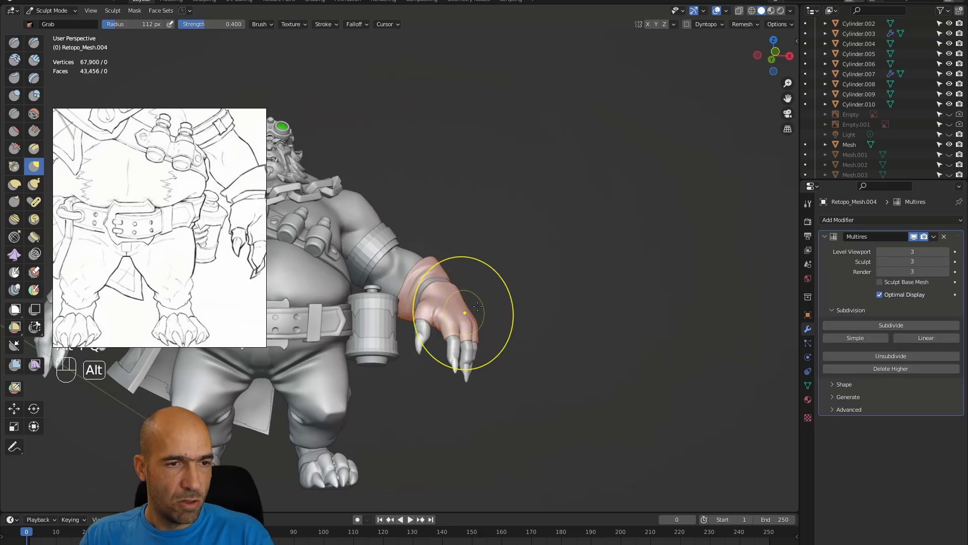
# Reshape the rim of the glove's thumb opening with short Grab brush strokes.
pyautogui.moveTo(538, 260)
pyautogui.keyDown('ctrl'); pyautogui.keyDown('alt'); pyautogui.mouseDown()
pyautogui.moveTo(534, 253)
pyautogui.moveTo(577, 287)
pyautogui.moveTo(567, 179)
pyautogui.mouseUp(); pyautogui.keyUp('alt'); pyautogui.keyUp('ctrl')
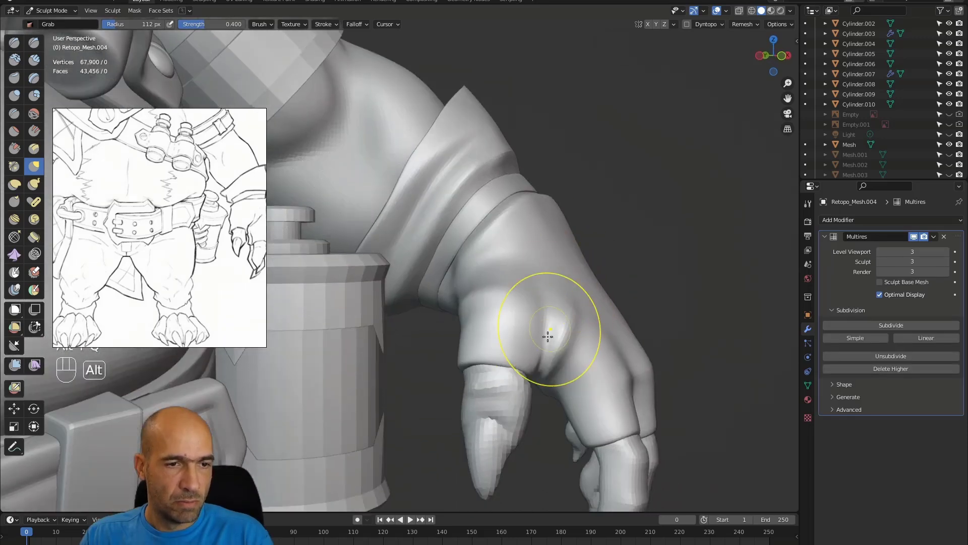
pyautogui.keyDown('alt'); pyautogui.moveTo(572, 345); pyautogui.dragTo(594, 343); pyautogui.keyUp('alt')
pyautogui.moveTo(527, 368); pyautogui.dragTo(537, 365)
pyautogui.moveTo(518, 366); pyautogui.dragTo(523, 368)
pyautogui.moveTo(525, 369)
pyautogui.keyDown('alt'); pyautogui.mouseDown()
pyautogui.moveTo(600, 356)
pyautogui.moveTo(697, 230)
pyautogui.moveTo(510, 362)
pyautogui.mouseUp(); pyautogui.keyUp('alt')
pyautogui.keyDown('alt'); pyautogui.moveTo(580, 288); pyautogui.dragTo(611, 356); pyautogui.keyUp('alt')
pyautogui.moveTo(501, 348); pyautogui.dragTo(496, 354)
pyautogui.moveTo(529, 333)
pyautogui.keyDown('alt'); pyautogui.mouseDown()
pyautogui.moveTo(532, 303)
pyautogui.moveTo(562, 308)
pyautogui.moveTo(565, 286)
pyautogui.mouseUp(); pyautogui.keyUp('alt')
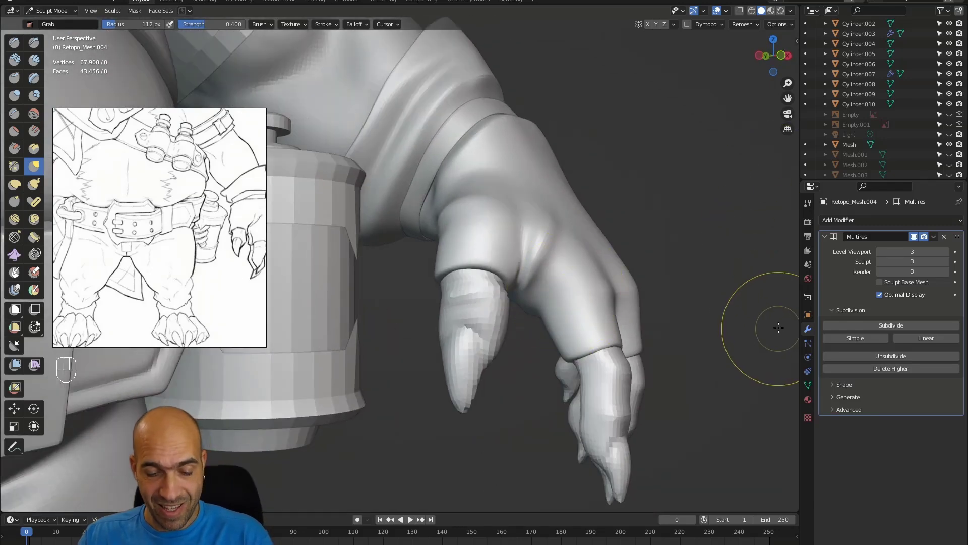
# Subdivide the glove's Multires modifier to level 4 and reduce the Grab brush radius to 32 px.
pyautogui.click(890, 325)
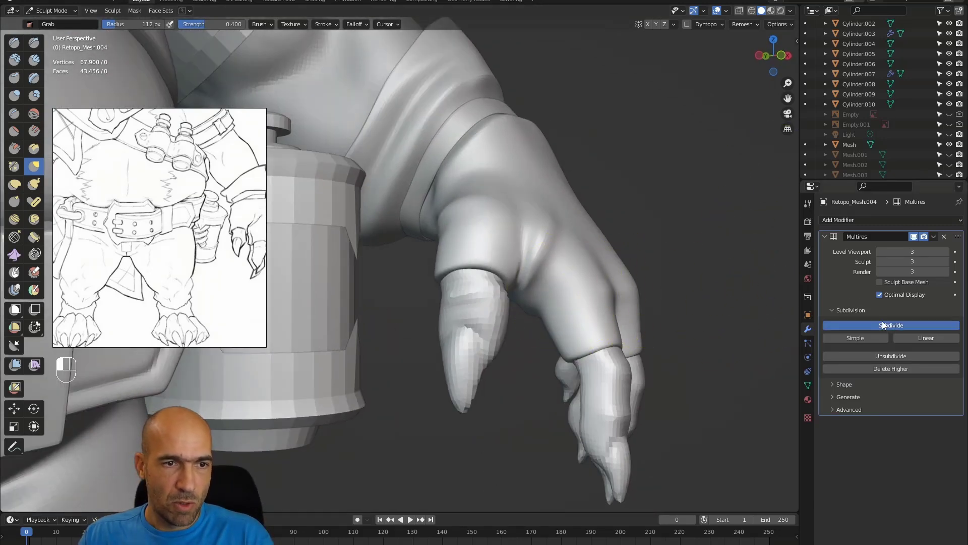
pyautogui.press('[')
pyautogui.press('[')
pyautogui.press('[')
pyautogui.press('[')
pyautogui.press('[')
pyautogui.press('[')
pyautogui.press('[')
pyautogui.press('[')
pyautogui.press('[')
pyautogui.press('[')
pyautogui.press('[')
pyautogui.press('[')
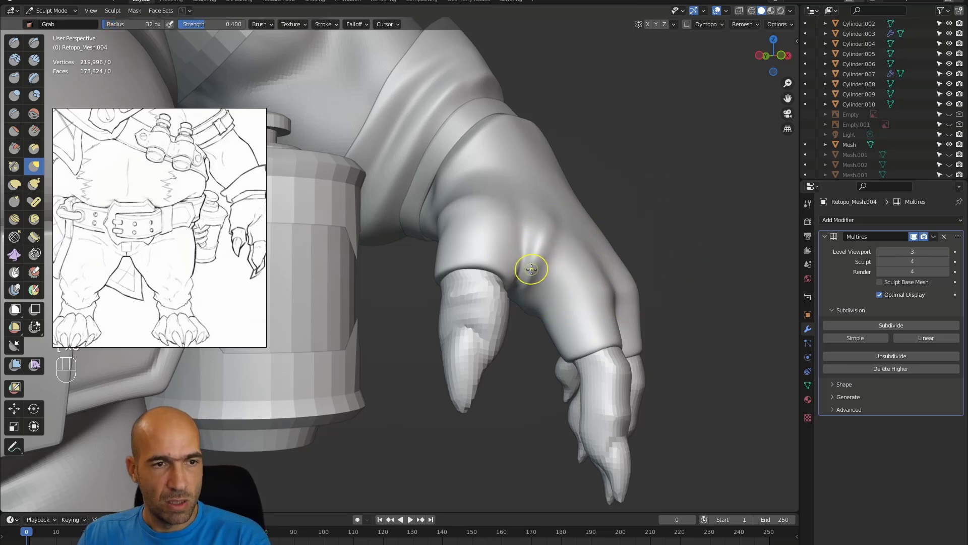
# Carve a seam between the glove's thumb and index finger with Draw Sharp at 28 px, and raise its edges with the Draw brush.
pyautogui.press('1')
pyautogui.keyDown('alt'); pyautogui.moveTo(579, 258); pyautogui.dragTo(580, 251, button='middle'); pyautogui.keyUp('alt')
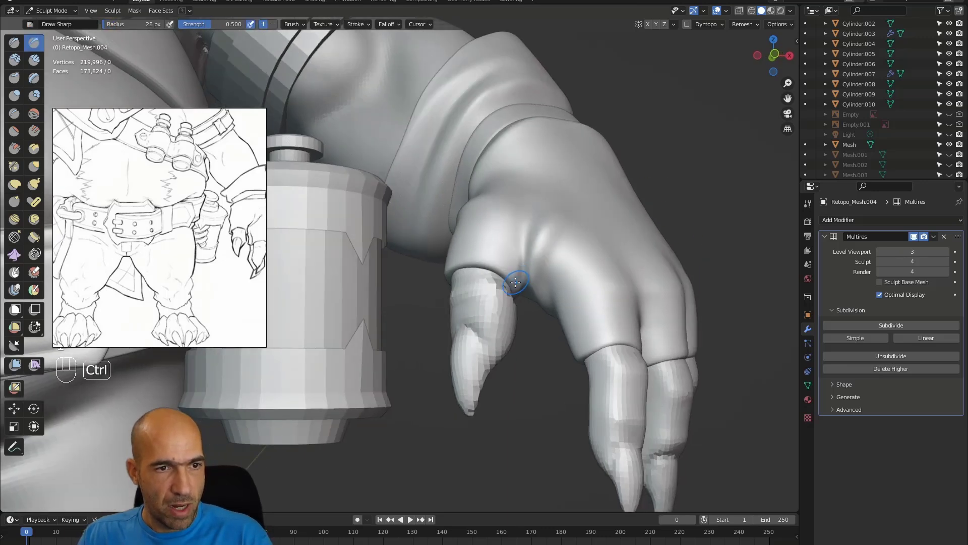
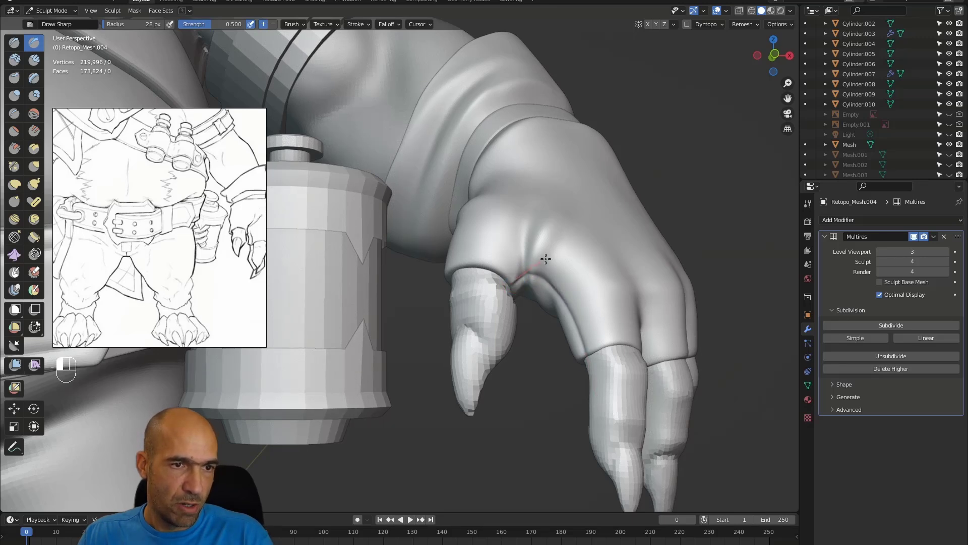
pyautogui.press('x')
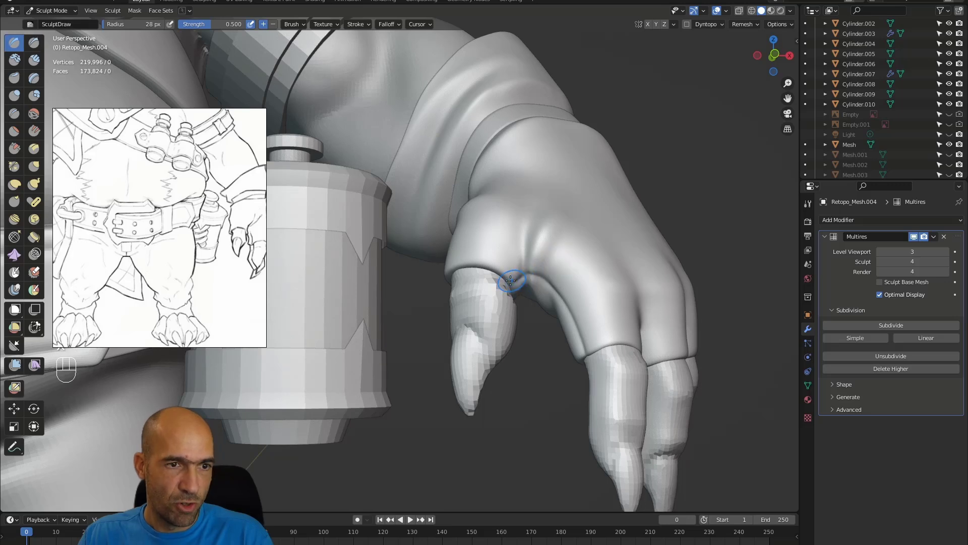
pyautogui.moveTo(562, 294); pyautogui.dragTo(588, 356)
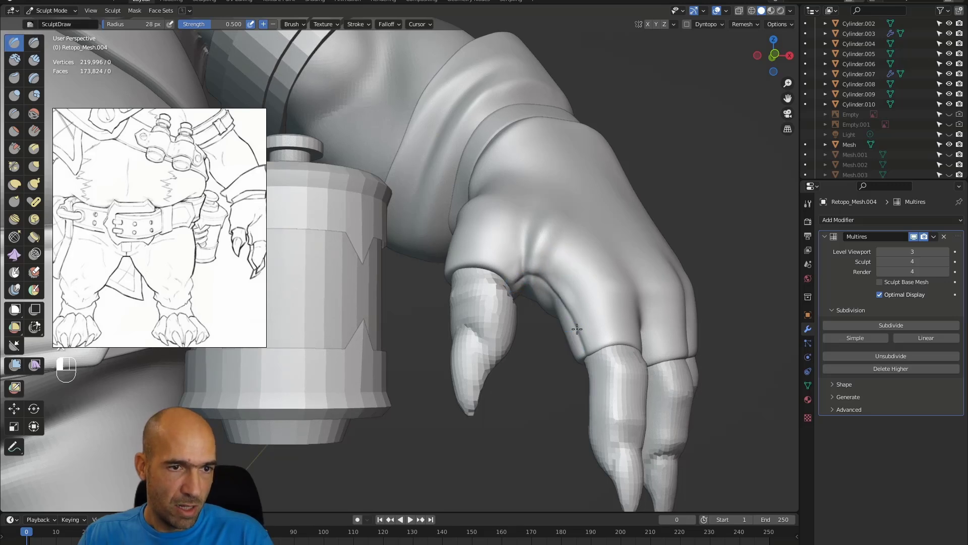
pyautogui.moveTo(540, 273); pyautogui.dragTo(595, 355)
pyautogui.moveTo(634, 281)
pyautogui.keyDown('alt'); pyautogui.mouseDown()
pyautogui.moveTo(608, 272)
pyautogui.moveTo(631, 373)
pyautogui.mouseUp(); pyautogui.keyUp('alt')
pyautogui.moveTo(573, 258)
pyautogui.keyDown('alt'); pyautogui.mouseDown()
pyautogui.moveTo(578, 273)
pyautogui.moveTo(545, 320)
pyautogui.moveTo(549, 265)
pyautogui.moveTo(504, 309)
pyautogui.moveTo(509, 388)
pyautogui.mouseUp(); pyautogui.keyUp('alt')
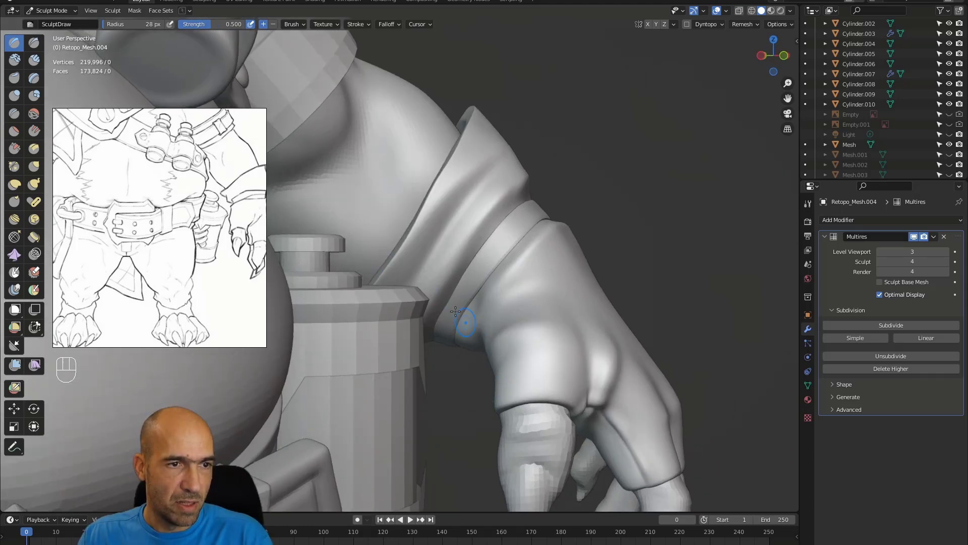
# Isolate the glove and carve a seam from the cuff down toward the thumb base with Draw Sharp at a 17 px radius.
pyautogui.press('/')
pyautogui.moveTo(444, 281)
pyautogui.keyDown('alt'); pyautogui.mouseDown()
pyautogui.moveTo(434, 282)
pyautogui.moveTo(497, 291)
pyautogui.moveTo(458, 268)
pyautogui.moveTo(450, 275)
pyautogui.mouseUp(); pyautogui.keyUp('alt')
pyautogui.press('l')
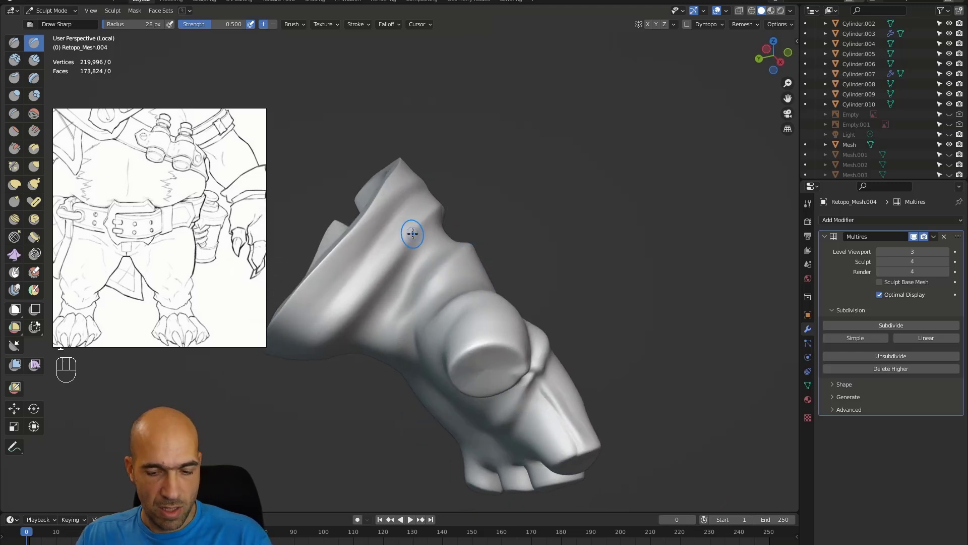
pyautogui.press('[')
pyautogui.press('[')
pyautogui.press('[')
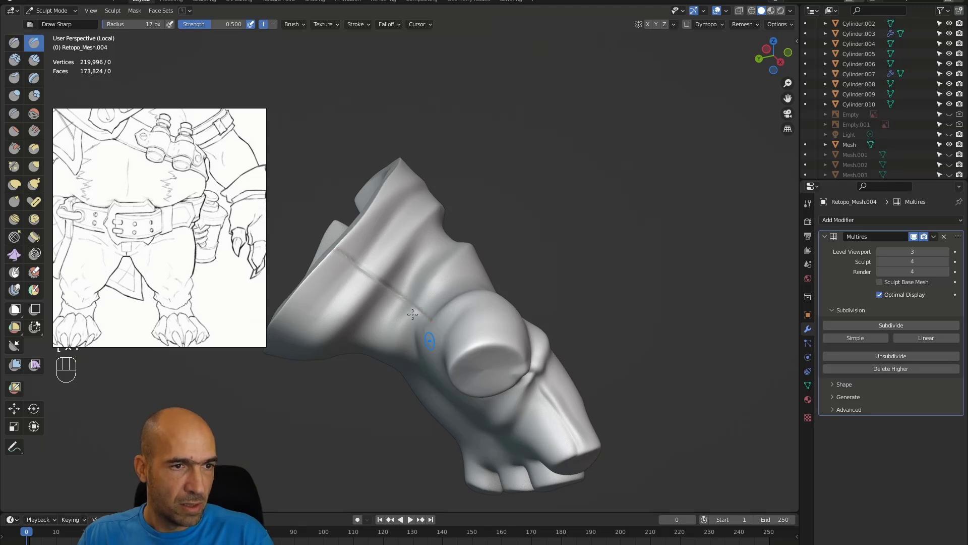
pyautogui.keyDown('alt'); pyautogui.moveTo(421, 303); pyautogui.dragTo(422, 301); pyautogui.keyUp('alt')
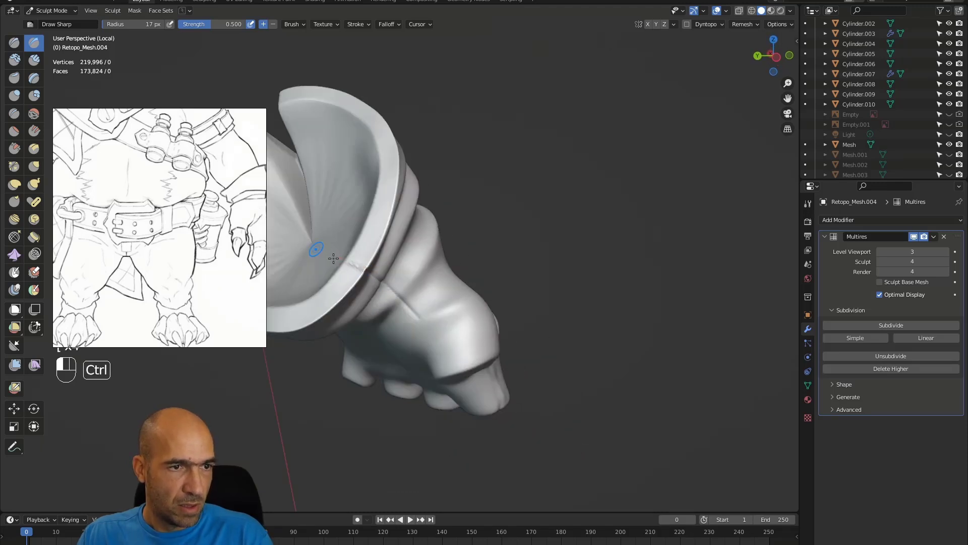
pyautogui.keyDown('alt'); pyautogui.moveTo(316, 248); pyautogui.dragTo(358, 284); pyautogui.keyUp('alt')
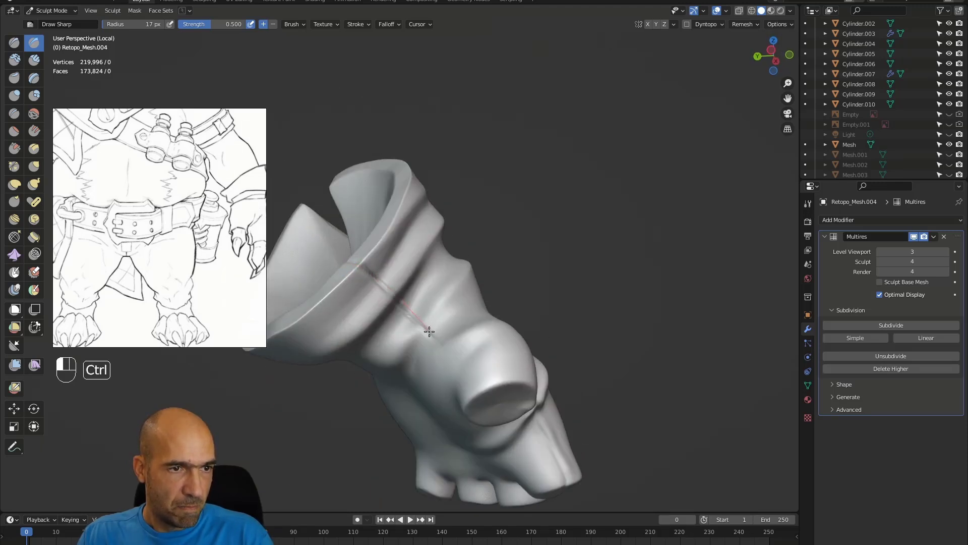
pyautogui.keyDown('alt'); pyautogui.moveTo(461, 385); pyautogui.dragTo(436, 402); pyautogui.keyUp('alt')
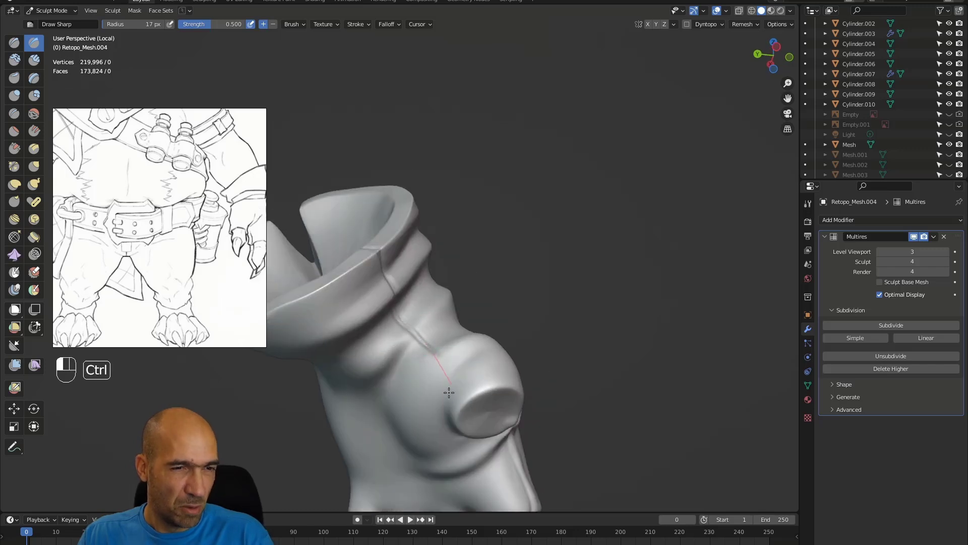
# Undo the last seam strokes beside the thumb and recarve the seam in a curve around the thumb base.
pyautogui.moveTo(520, 358)
pyautogui.keyDown('alt'); pyautogui.mouseDown()
pyautogui.moveTo(491, 342)
pyautogui.moveTo(475, 369)
pyautogui.moveTo(491, 329)
pyautogui.mouseUp(); pyautogui.keyUp('alt')
pyautogui.hotkey('ctrl', 'z')
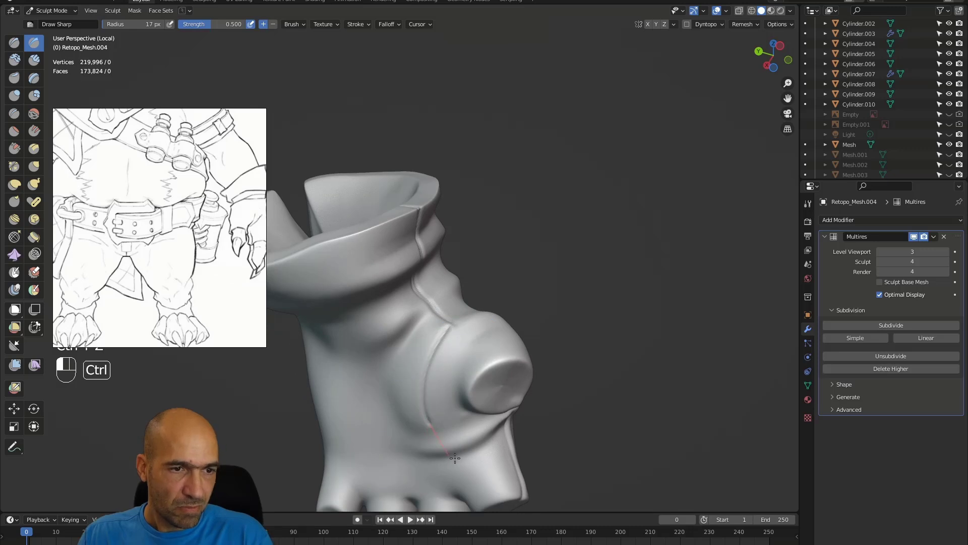
pyautogui.hotkey('ctrl', 'z')
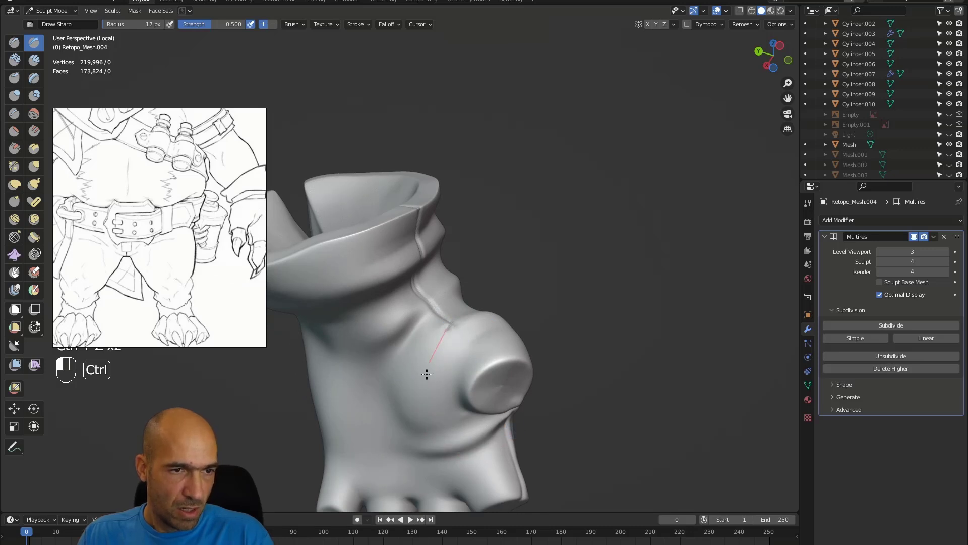
pyautogui.keyDown('alt'); pyautogui.moveTo(511, 411); pyautogui.dragTo(540, 233); pyautogui.keyUp('alt')
# Build up the edges of the thumb-side seam from the cuff around the thumb with the Draw brush at 24 px.
pyautogui.press(']')
pyautogui.press(']')
pyautogui.press(']')
pyautogui.press(']')
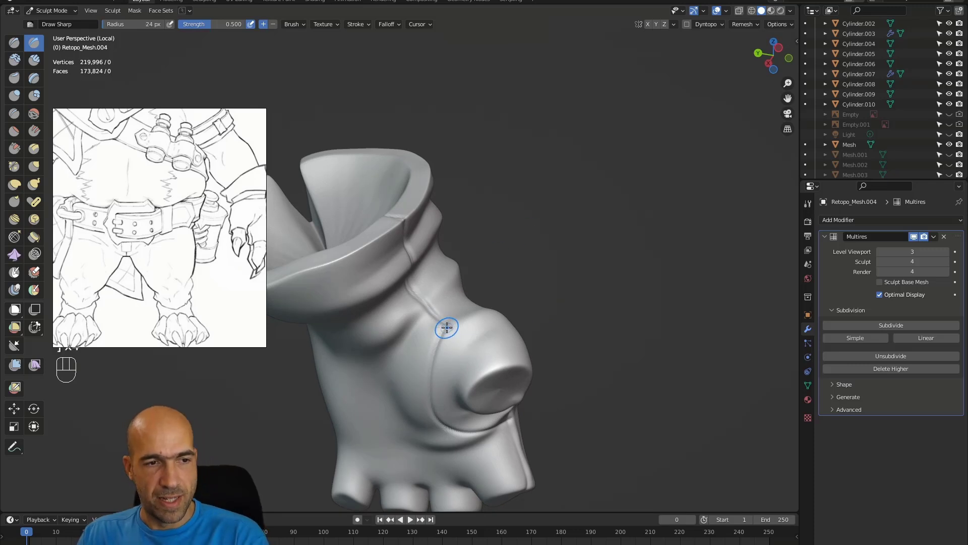
pyautogui.press('x')
pyautogui.moveTo(446, 337); pyautogui.dragTo(433, 375)
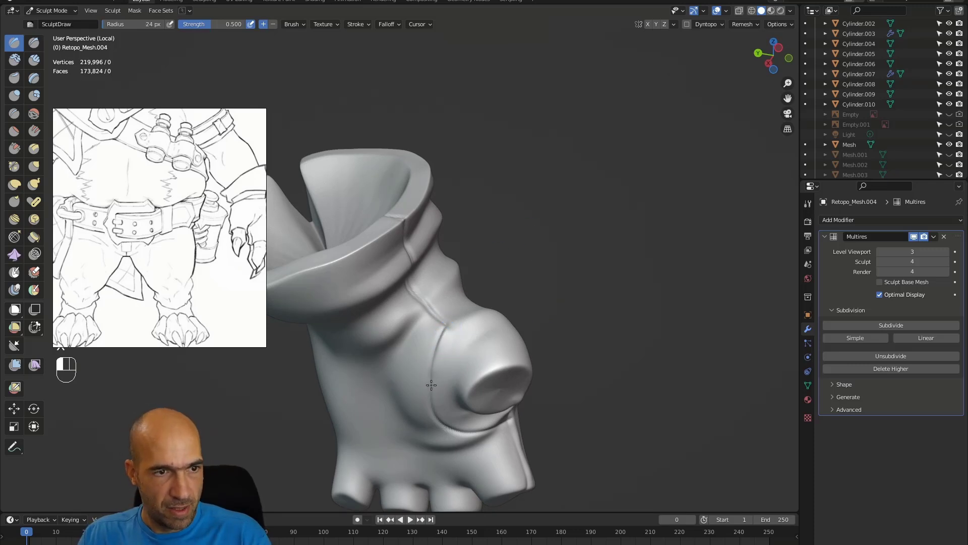
pyautogui.moveTo(456, 426)
pyautogui.mouseDown()
pyautogui.moveTo(478, 425)
pyautogui.moveTo(432, 391)
pyautogui.moveTo(389, 247)
pyautogui.mouseUp()
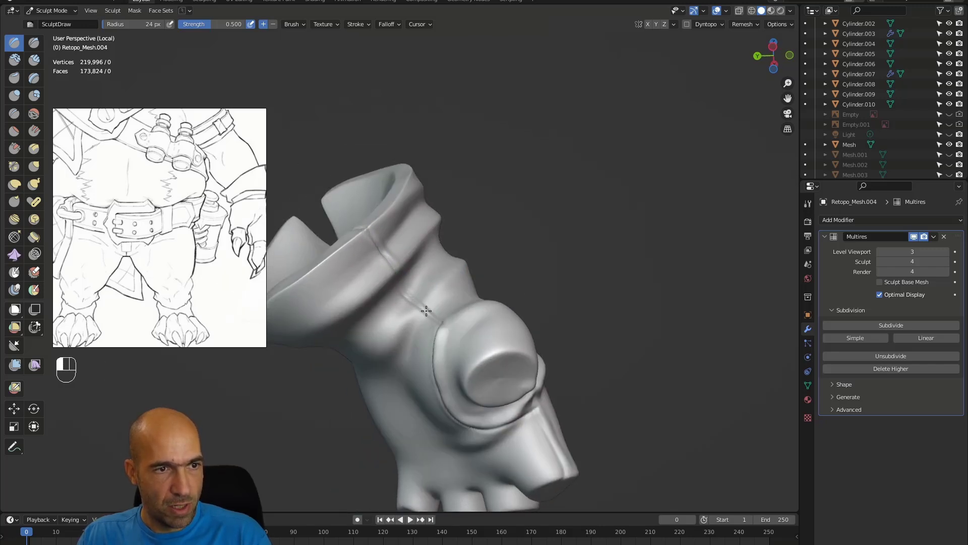
# Carve a long seam along the glove's outer side from the cuff to the little finger with Draw Sharp at 28 px.
pyautogui.moveTo(473, 261)
pyautogui.mouseDown(button='middle')
pyautogui.moveTo(412, 289)
pyautogui.moveTo(438, 255)
pyautogui.moveTo(439, 292)
pyautogui.moveTo(501, 313)
pyautogui.moveTo(412, 271)
pyautogui.moveTo(202, 255)
pyautogui.mouseUp(button='middle')
pyautogui.keyDown('ctrl'); pyautogui.keyDown('alt'); pyautogui.moveTo(584, 287); pyautogui.dragTo(570, 323, button='middle'); pyautogui.keyUp('alt'); pyautogui.keyUp('ctrl')
pyautogui.moveTo(453, 363)
pyautogui.keyDown('alt'); pyautogui.keyDown('shift'); pyautogui.mouseDown(button='middle')
pyautogui.moveTo(580, 356)
pyautogui.moveTo(539, 347)
pyautogui.moveTo(546, 345)
pyautogui.mouseUp(button='middle'); pyautogui.keyUp('shift'); pyautogui.keyUp('alt')
pyautogui.press('d')
pyautogui.press(']')
pyautogui.press(']')
pyautogui.moveTo(581, 175)
pyautogui.keyDown('ctrl'); pyautogui.mouseDown()
pyautogui.moveTo(458, 253)
pyautogui.moveTo(379, 335)
pyautogui.mouseUp(); pyautogui.keyUp('ctrl')
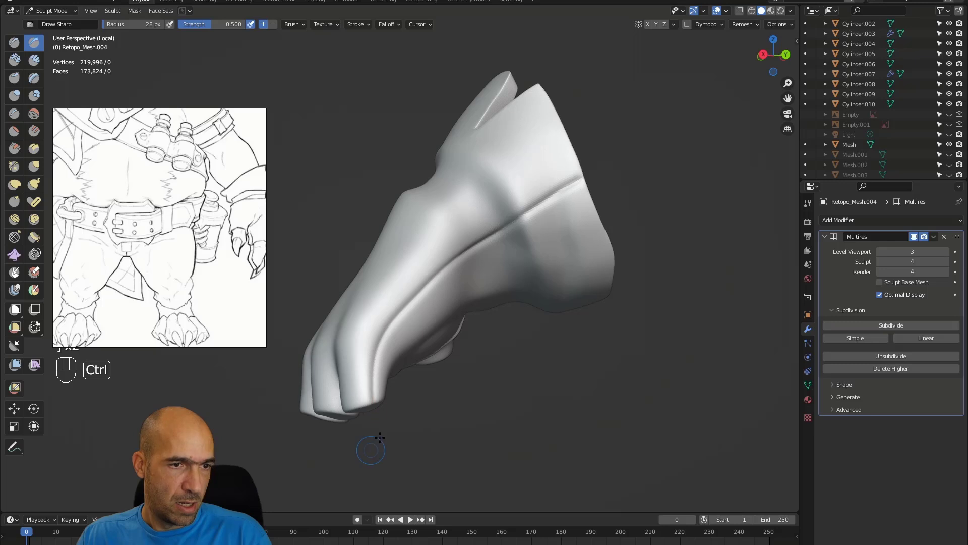
# Raise the edges along the glove's outer seam down to the little finger with the Draw brush at 15 px.
pyautogui.press('x')
pyautogui.press('[')
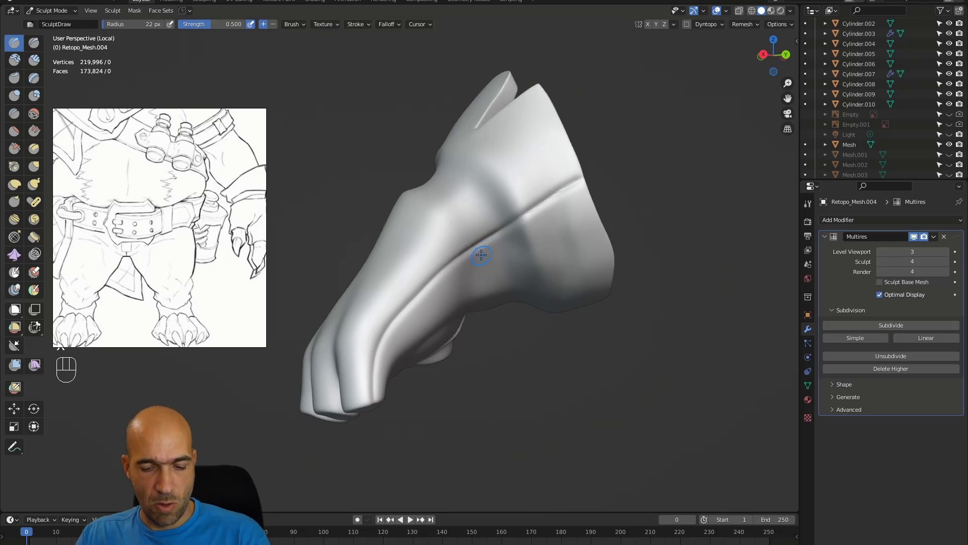
pyautogui.moveTo(579, 179); pyautogui.dragTo(456, 252)
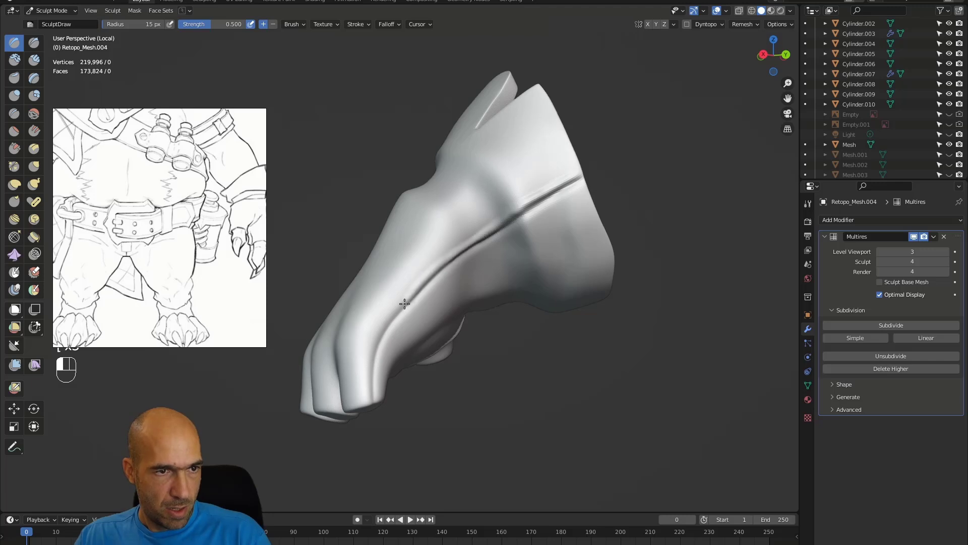
pyautogui.moveTo(369, 358); pyautogui.dragTo(378, 379)
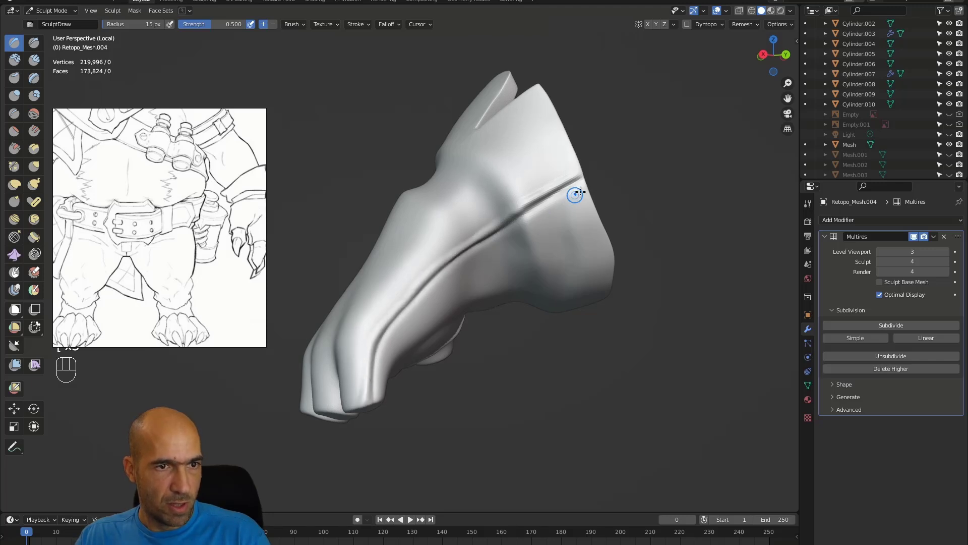
pyautogui.moveTo(389, 335); pyautogui.dragTo(375, 395)
# Sculpt and smooth a fabric fold crossing the outer seam near the little finger's knuckle, using the Draw brush at 24 px.
pyautogui.moveTo(443, 379)
pyautogui.keyDown('alt'); pyautogui.mouseDown()
pyautogui.moveTo(402, 369)
pyautogui.moveTo(419, 365)
pyautogui.mouseUp(); pyautogui.keyUp('alt')
pyautogui.press('1')
pyautogui.press(']')
pyautogui.press(']')
pyautogui.press(']')
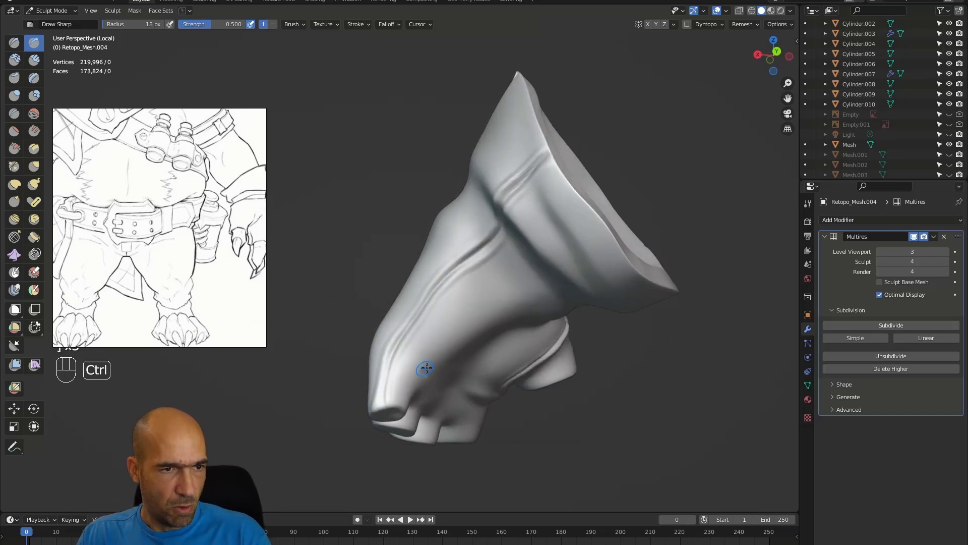
pyautogui.press('x')
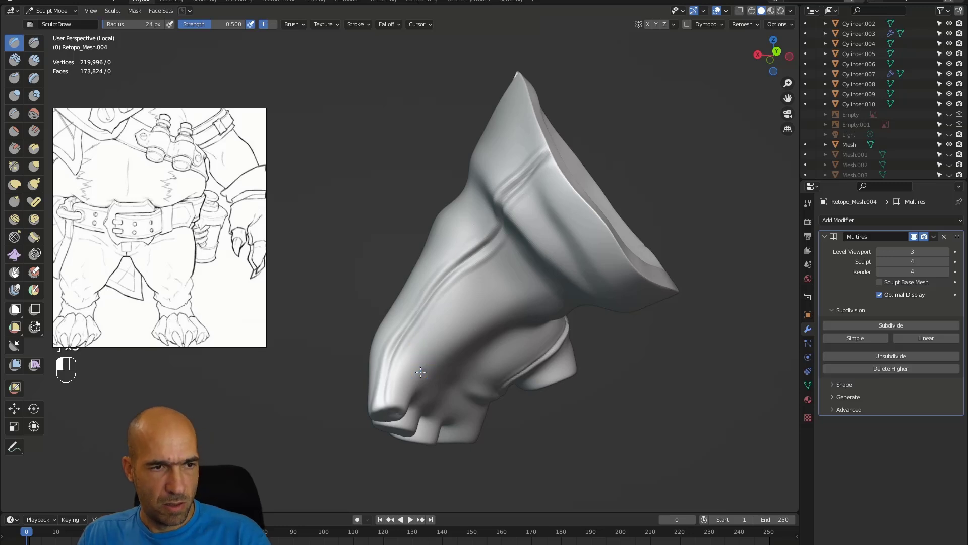
pyautogui.moveTo(393, 333)
pyautogui.mouseDown()
pyautogui.moveTo(431, 368)
pyautogui.moveTo(392, 345)
pyautogui.mouseUp()
pyautogui.keyDown('alt'); pyautogui.moveTo(426, 368); pyautogui.dragTo(381, 344); pyautogui.keyUp('alt')
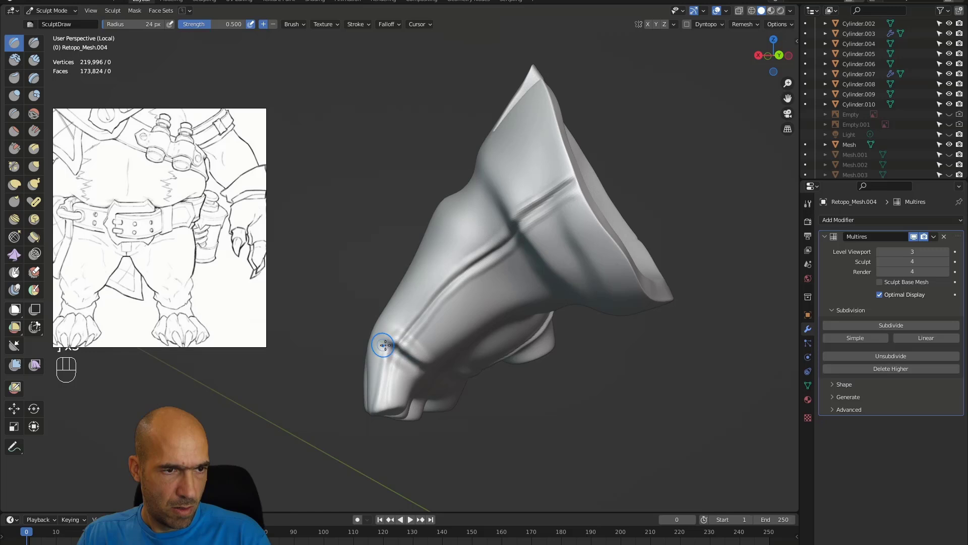
pyautogui.moveTo(391, 363)
pyautogui.mouseDown(button='middle')
pyautogui.moveTo(414, 379)
pyautogui.moveTo(435, 374)
pyautogui.mouseUp(button='middle')
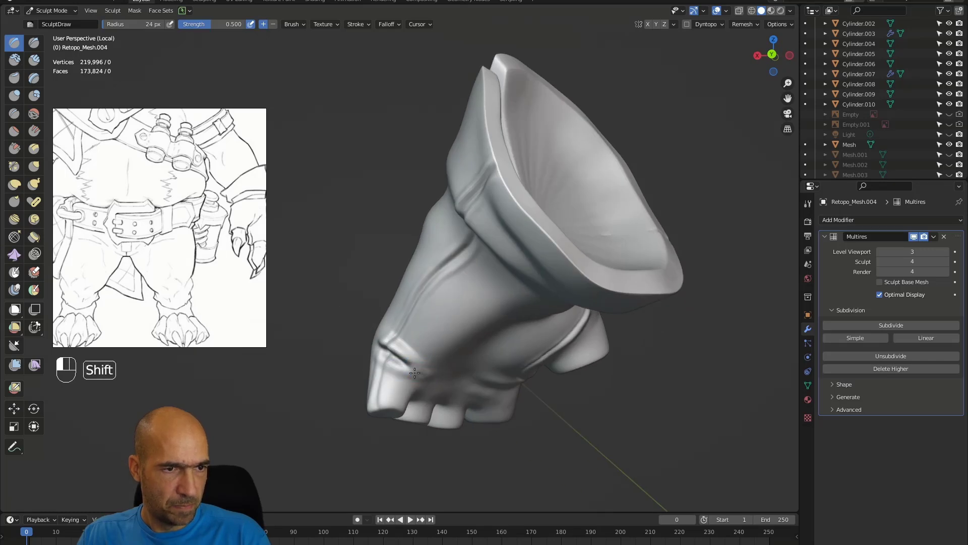
# Sculpt soft wrinkles across the back of the glove above the knuckles with the Draw brush.
pyautogui.keyDown('alt'); pyautogui.moveTo(378, 300); pyautogui.dragTo(489, 300, button='middle'); pyautogui.keyUp('alt')
pyautogui.moveTo(440, 281); pyautogui.dragTo(318, 336)
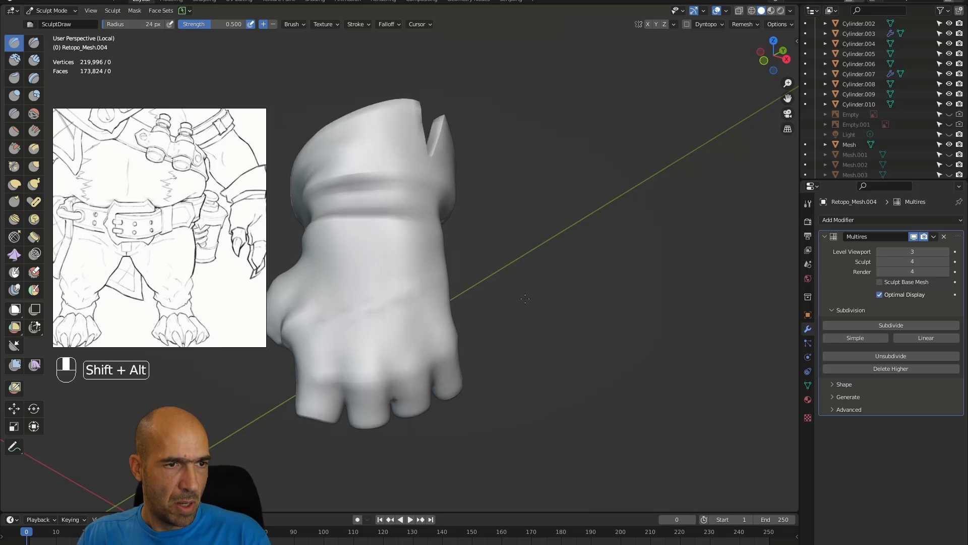
pyautogui.keyDown('alt'); pyautogui.keyDown('shift'); pyautogui.moveTo(318, 335); pyautogui.dragTo(345, 333, button='middle'); pyautogui.keyUp('shift'); pyautogui.keyUp('alt')
pyautogui.moveTo(356, 331)
pyautogui.mouseDown()
pyautogui.moveTo(461, 325)
pyautogui.moveTo(444, 338)
pyautogui.mouseUp()
pyautogui.moveTo(528, 307); pyautogui.dragTo(425, 307, button='middle')
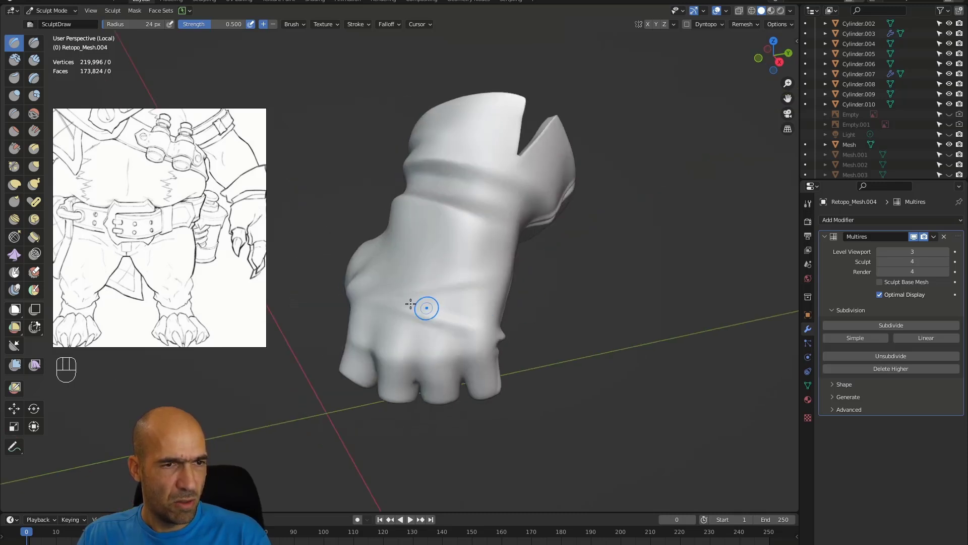
# Add a diagonal fold across the back of the glove near the thumb side and smooth it with the Draw brush at 24 px.
pyautogui.keyDown('alt'); pyautogui.moveTo(495, 310); pyautogui.dragTo(562, 311); pyautogui.keyUp('alt')
pyautogui.moveTo(365, 328); pyautogui.dragTo(488, 341)
pyautogui.moveTo(370, 322)
pyautogui.keyDown('shift'); pyautogui.mouseDown()
pyautogui.moveTo(409, 331)
pyautogui.moveTo(380, 340)
pyautogui.moveTo(412, 343)
pyautogui.mouseUp(); pyautogui.keyUp('shift')
pyautogui.moveTo(480, 301); pyautogui.dragTo(434, 295, button='middle')
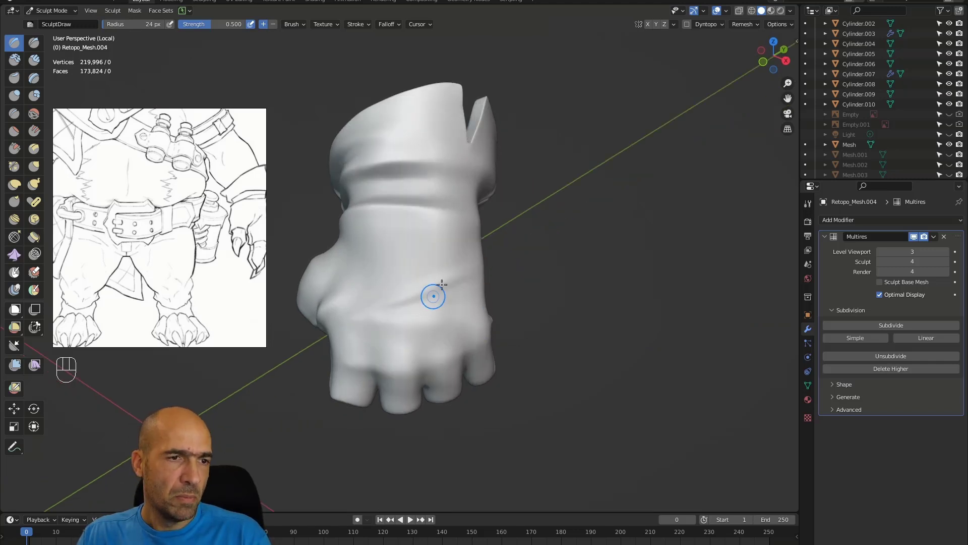
pyautogui.keyDown('shift'); pyautogui.moveTo(398, 290); pyautogui.dragTo(428, 275); pyautogui.keyUp('shift')
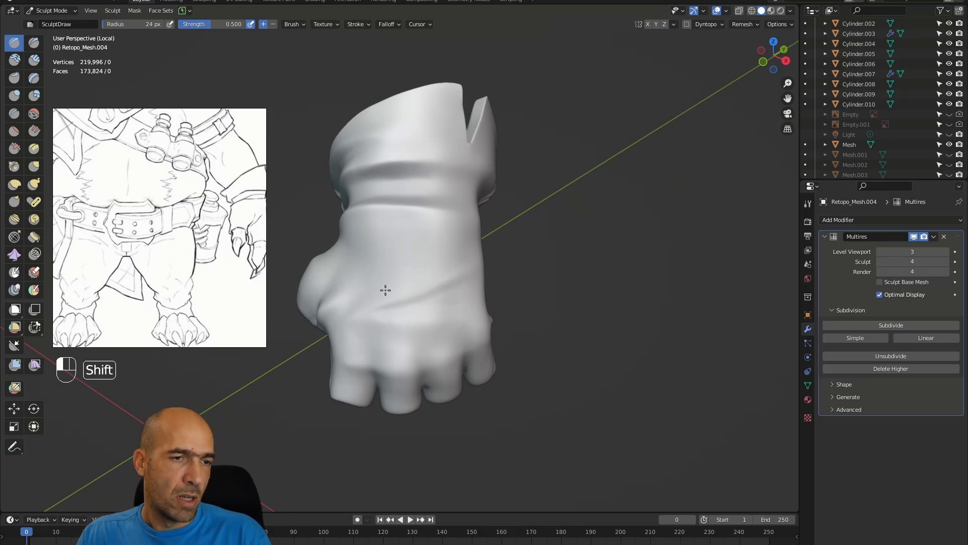
pyautogui.keyDown('shift'); pyautogui.moveTo(408, 306); pyautogui.dragTo(438, 307); pyautogui.keyUp('shift')
# Sculpt a fold across the glove's cuff above the wrist with Draw Sharp at 41 px.
pyautogui.keyDown('alt'); pyautogui.moveTo(536, 286); pyautogui.dragTo(493, 269, button='middle'); pyautogui.keyUp('alt')
pyautogui.moveTo(549, 312)
pyautogui.keyDown('alt'); pyautogui.mouseDown(button='middle')
pyautogui.moveTo(514, 306)
pyautogui.moveTo(459, 335)
pyautogui.mouseUp(button='middle'); pyautogui.keyUp('alt')
pyautogui.keyDown('alt'); pyautogui.moveTo(521, 345); pyautogui.dragTo(546, 265, button='middle'); pyautogui.keyUp('alt')
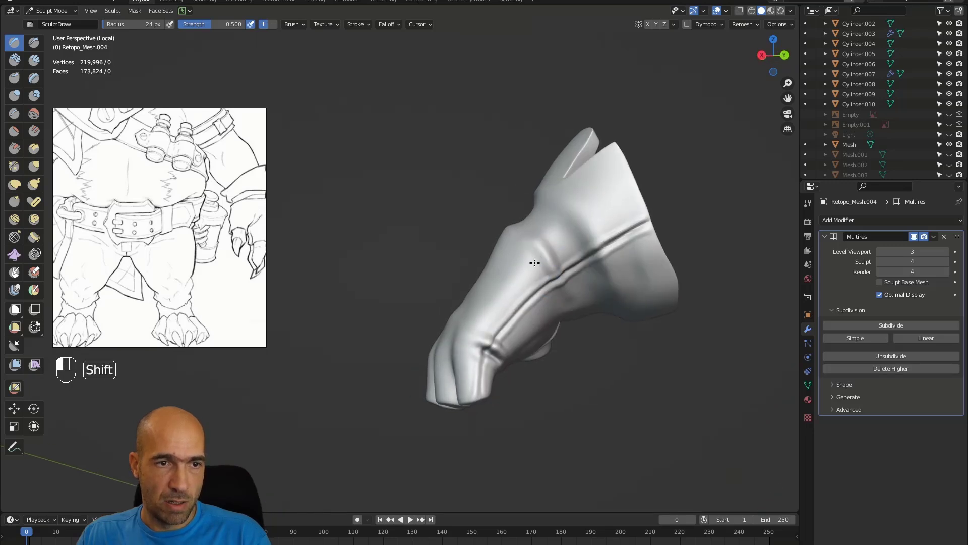
pyautogui.moveTo(443, 233); pyautogui.dragTo(526, 241, button='middle')
pyautogui.keyDown('alt'); pyautogui.moveTo(385, 255); pyautogui.dragTo(480, 210, button='middle'); pyautogui.keyUp('alt')
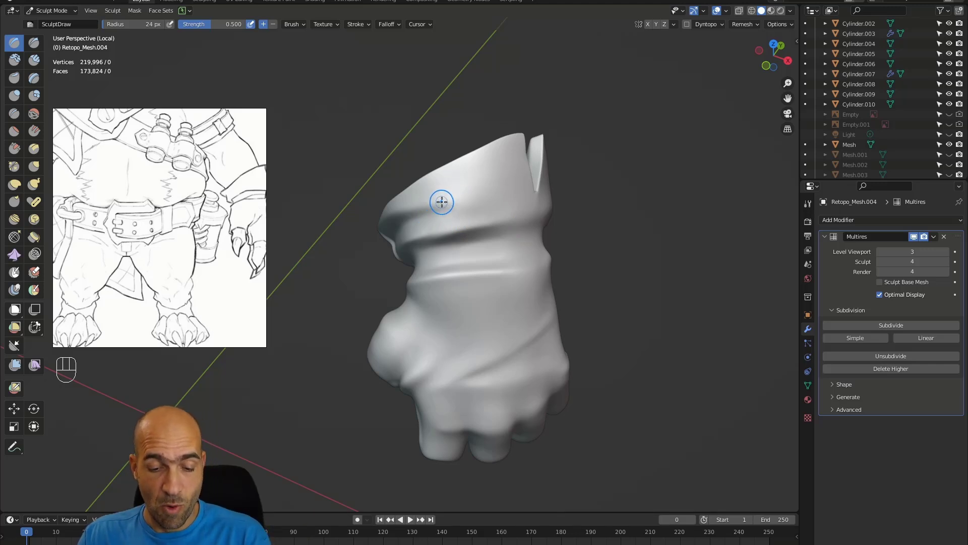
pyautogui.press('1')
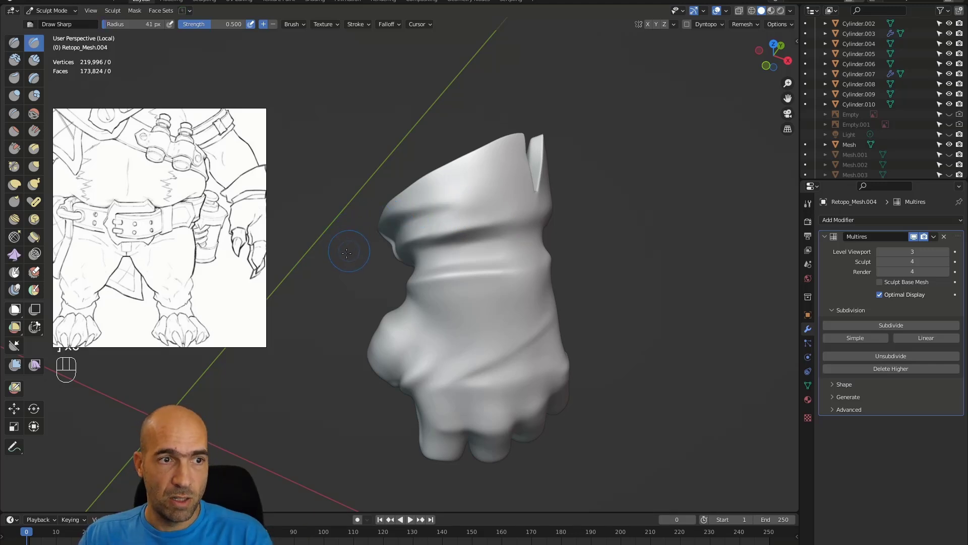
pyautogui.moveTo(348, 250); pyautogui.dragTo(392, 224, button='middle')
pyautogui.moveTo(403, 236)
pyautogui.mouseDown()
pyautogui.moveTo(486, 203)
pyautogui.moveTo(413, 234)
pyautogui.moveTo(348, 303)
pyautogui.mouseUp()
pyautogui.hotkey('ctrl', 'z')
pyautogui.keyDown('ctrl'); pyautogui.moveTo(482, 205); pyautogui.dragTo(357, 292); pyautogui.keyUp('ctrl')
pyautogui.moveTo(492, 243)
pyautogui.keyDown('alt'); pyautogui.mouseDown(button='middle')
pyautogui.moveTo(477, 245)
pyautogui.moveTo(450, 223)
pyautogui.mouseUp(button='middle'); pyautogui.keyUp('alt')
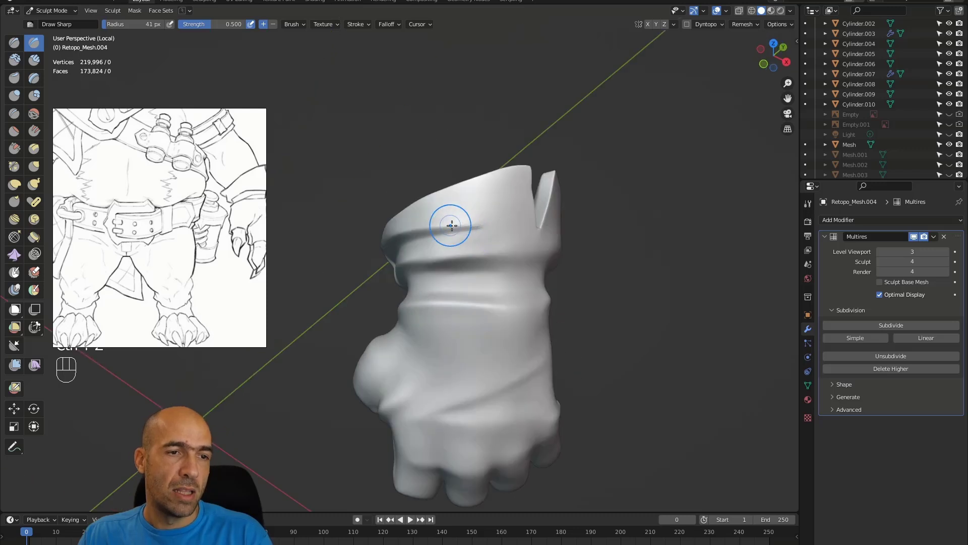
# Build up folds around the thumb's base and between the thumb and index finger with the Draw brush at 22 px.
pyautogui.keyDown('alt'); pyautogui.moveTo(582, 246); pyautogui.dragTo(452, 253, button='middle'); pyautogui.keyUp('alt')
pyautogui.keyDown('alt'); pyautogui.moveTo(394, 343); pyautogui.dragTo(518, 273, button='middle'); pyautogui.keyUp('alt')
pyautogui.scroll(2, 518, 272)
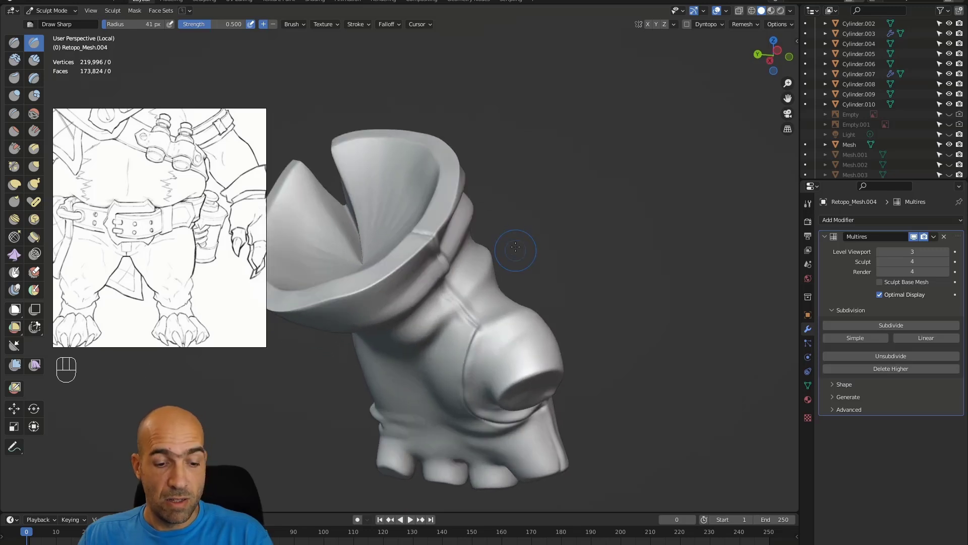
pyautogui.press('x')
pyautogui.moveTo(445, 268); pyautogui.dragTo(480, 329)
pyautogui.keyDown('alt'); pyautogui.moveTo(480, 376); pyautogui.dragTo(510, 332); pyautogui.keyUp('alt')
pyautogui.moveTo(524, 440); pyautogui.dragTo(478, 365, button='middle')
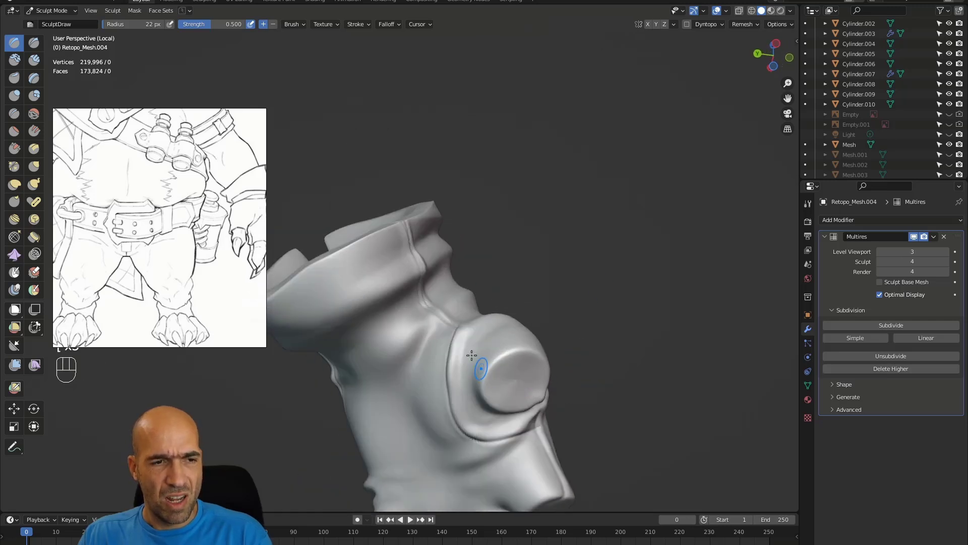
pyautogui.keyDown('alt'); pyautogui.moveTo(505, 391); pyautogui.dragTo(477, 320); pyautogui.keyUp('alt')
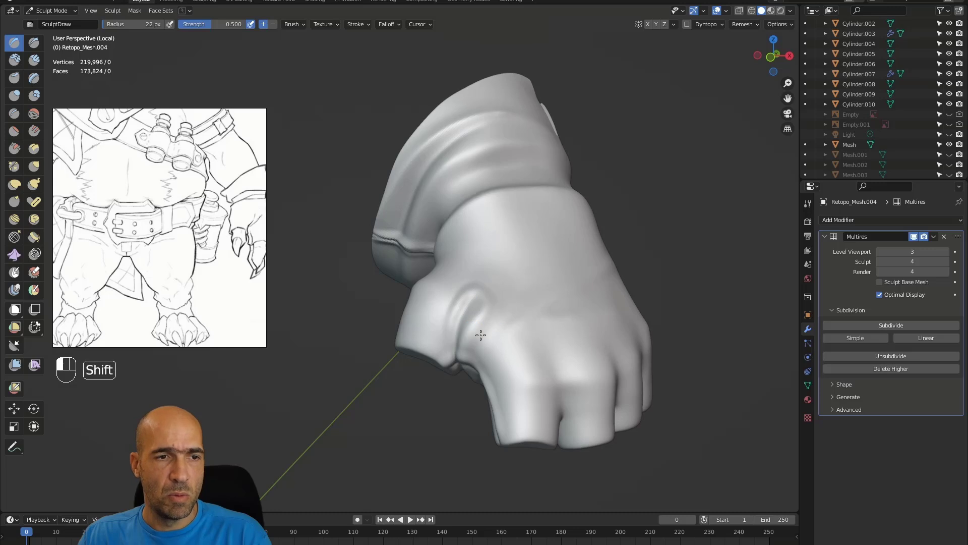
pyautogui.keyDown('alt'); pyautogui.moveTo(608, 313); pyautogui.dragTo(526, 313); pyautogui.keyUp('alt')
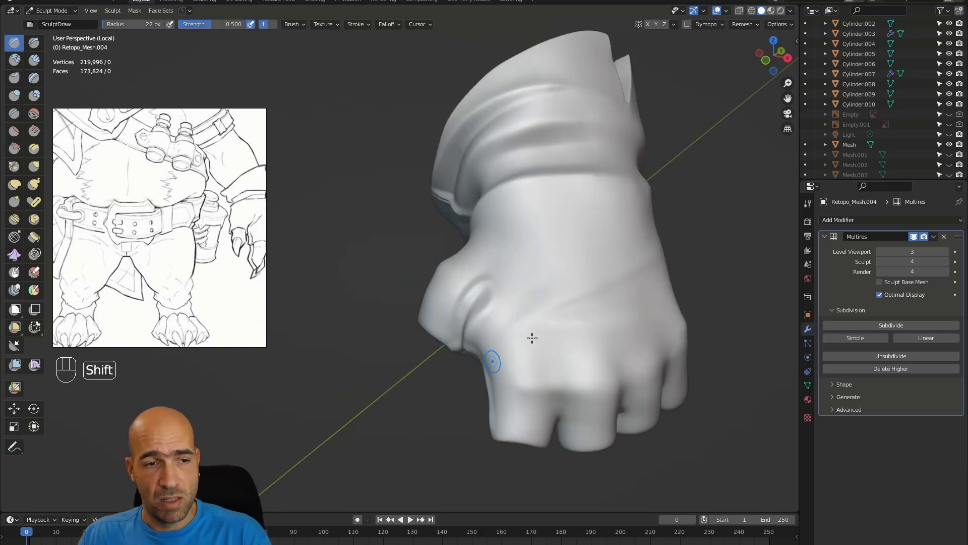
# Reshape the rim of the glove's cuff near the slit with the Grab brush at about 61 px.
pyautogui.moveTo(504, 355)
pyautogui.keyDown('ctrl'); pyautogui.keyDown('alt'); pyautogui.mouseDown()
pyautogui.moveTo(514, 336)
pyautogui.moveTo(611, 368)
pyautogui.moveTo(585, 385)
pyautogui.moveTo(571, 272)
pyautogui.moveTo(531, 275)
pyautogui.moveTo(555, 263)
pyautogui.mouseUp(); pyautogui.keyUp('alt'); pyautogui.keyUp('ctrl')
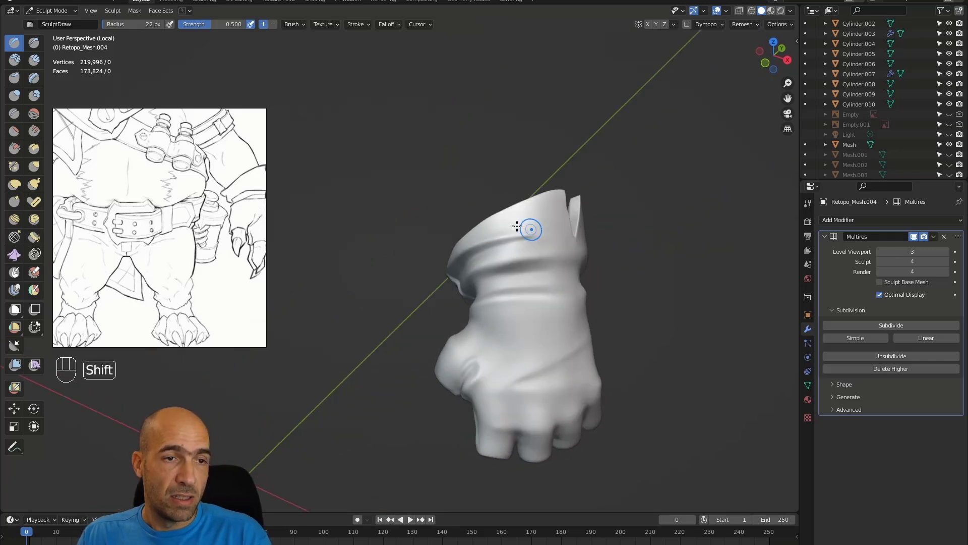
pyautogui.moveTo(606, 243)
pyautogui.keyDown('alt'); pyautogui.mouseDown()
pyautogui.moveTo(625, 237)
pyautogui.moveTo(600, 227)
pyautogui.moveTo(475, 251)
pyautogui.mouseUp(); pyautogui.keyUp('alt')
pyautogui.press('p')
pyautogui.press(']')
pyautogui.keyDown('alt'); pyautogui.moveTo(655, 236); pyautogui.dragTo(692, 218); pyautogui.keyUp('alt')
pyautogui.keyDown('alt'); pyautogui.moveTo(623, 227); pyautogui.dragTo(607, 225); pyautogui.keyUp('alt')
pyautogui.keyDown('ctrl'); pyautogui.keyDown('alt'); pyautogui.moveTo(607, 227); pyautogui.dragTo(578, 219); pyautogui.keyUp('alt'); pyautogui.keyUp('ctrl')
pyautogui.press('g')
pyautogui.press(']')
pyautogui.press(']')
pyautogui.press(']')
pyautogui.press(']')
pyautogui.press(']')
pyautogui.press(']')
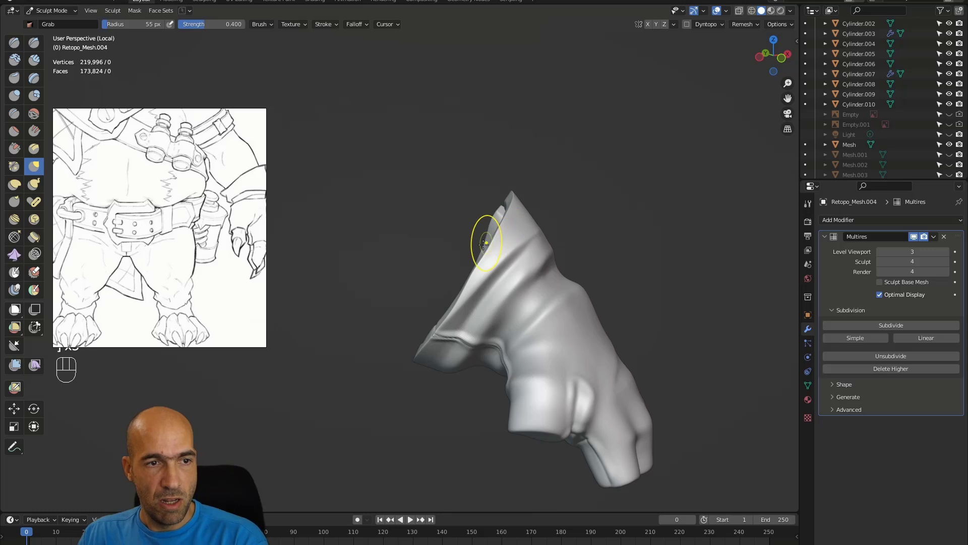
pyautogui.keyDown('alt'); pyautogui.moveTo(544, 222); pyautogui.dragTo(548, 217); pyautogui.keyUp('alt')
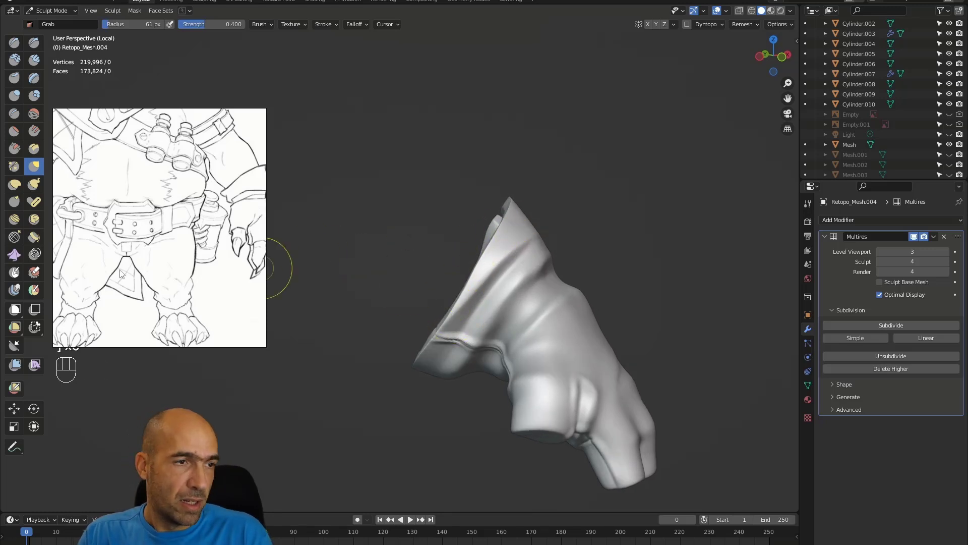
# Examine the glove and cuff in the coloured concept painting on the reference board.
pyautogui.scroll(-4, 122, 263)
pyautogui.scroll(-4, 173, 214)
pyautogui.keyDown('alt'); pyautogui.moveTo(171, 219); pyautogui.dragTo(127, 271); pyautogui.keyUp('alt')
pyautogui.scroll(-4, 126, 271)
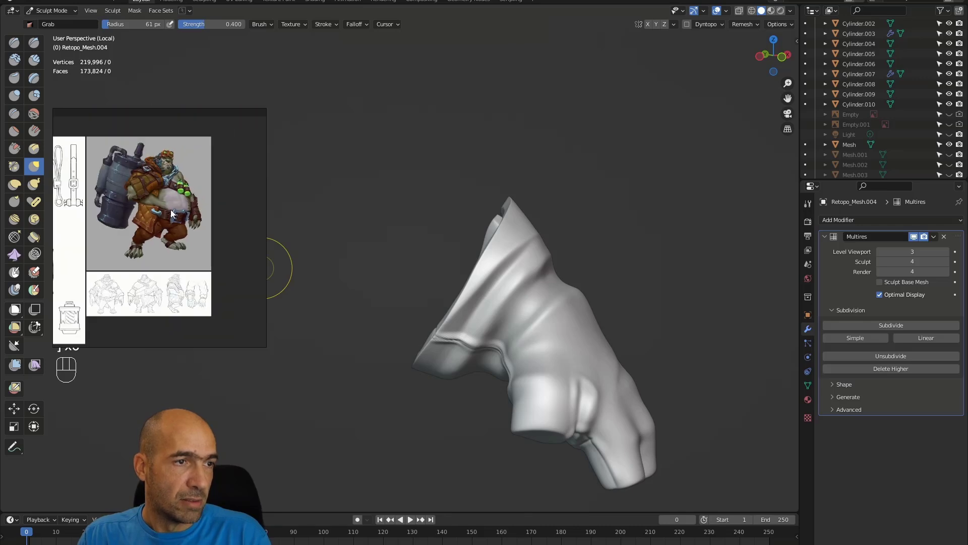
pyautogui.scroll(3, 182, 216)
pyautogui.keyDown('alt'); pyautogui.moveTo(184, 217); pyautogui.dragTo(213, 253); pyautogui.keyUp('alt')
pyautogui.scroll(2, 189, 243)
pyautogui.scroll(-3, 202, 237)
pyautogui.scroll(2, 196, 232)
pyautogui.scroll(-2, 198, 235)
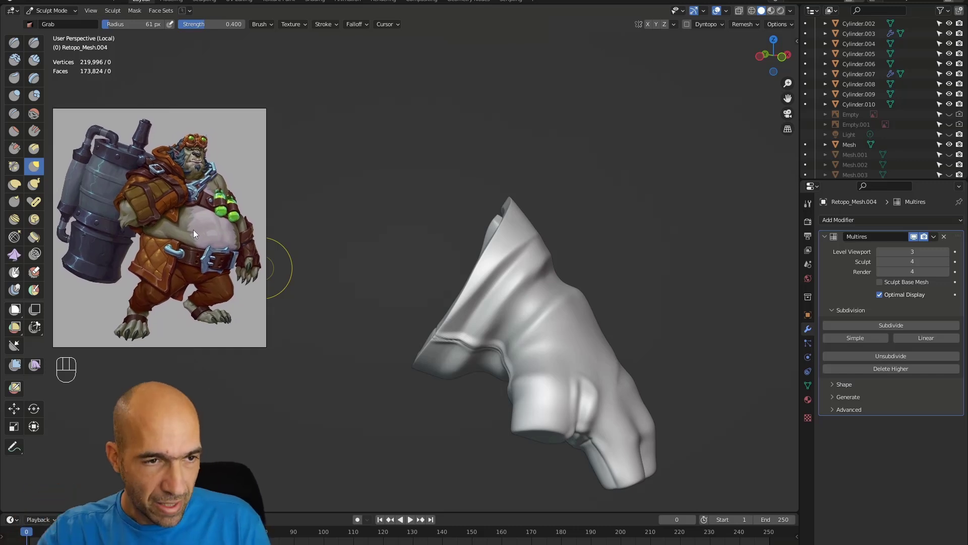
# Sharpen the wrinkles between the thumb and index finger with Draw Sharp at 61 px.
pyautogui.keyDown('alt'); pyautogui.moveTo(752, 335); pyautogui.dragTo(615, 310); pyautogui.keyUp('alt')
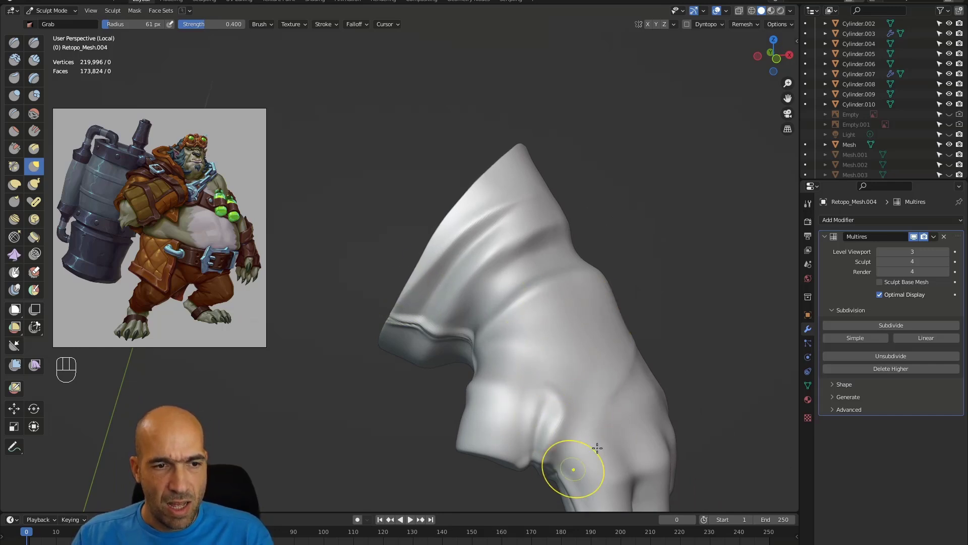
pyautogui.moveTo(642, 404)
pyautogui.keyDown('alt'); pyautogui.mouseDown()
pyautogui.moveTo(624, 389)
pyautogui.moveTo(614, 394)
pyautogui.moveTo(600, 311)
pyautogui.mouseUp(); pyautogui.keyUp('alt')
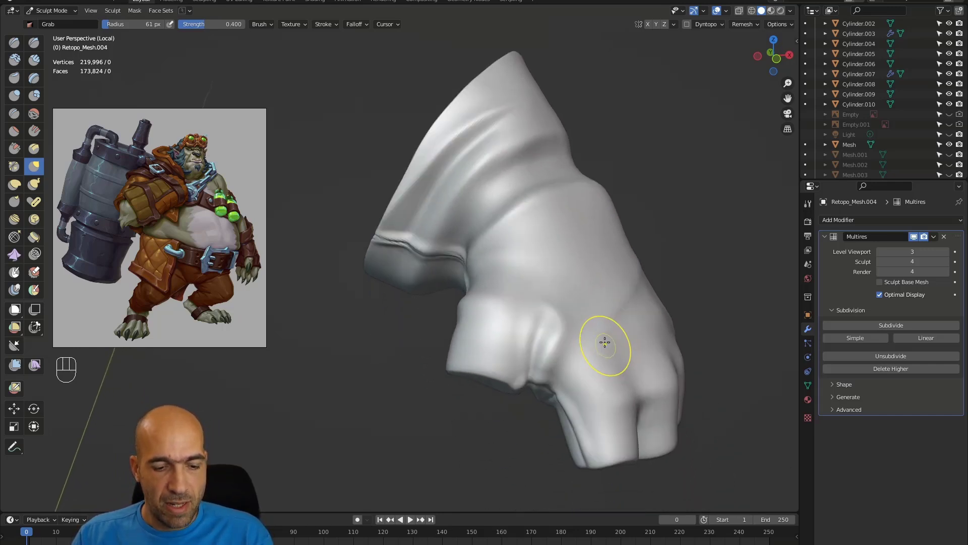
pyautogui.press('1')
pyautogui.keyDown('ctrl'); pyautogui.moveTo(543, 409); pyautogui.dragTo(549, 406); pyautogui.keyUp('ctrl')
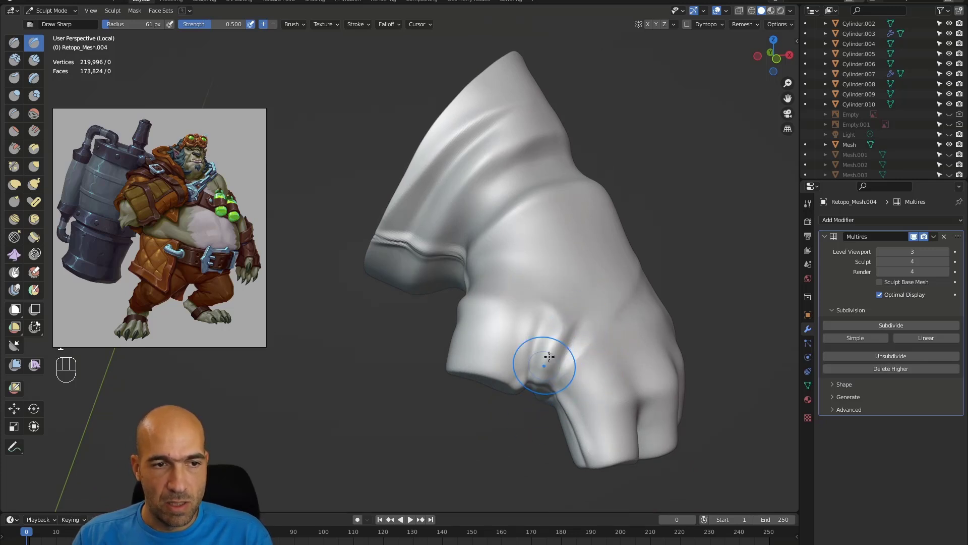
pyautogui.keyDown('ctrl'); pyautogui.keyDown('alt'); pyautogui.moveTo(679, 302); pyautogui.dragTo(606, 348); pyautogui.keyUp('alt'); pyautogui.keyUp('ctrl')
pyautogui.moveTo(605, 348)
pyautogui.keyDown('alt'); pyautogui.mouseDown()
pyautogui.moveTo(595, 360)
pyautogui.moveTo(631, 370)
pyautogui.moveTo(631, 348)
pyautogui.mouseUp(); pyautogui.keyUp('alt')
pyautogui.moveTo(630, 348)
pyautogui.keyDown('ctrl'); pyautogui.keyDown('alt'); pyautogui.mouseDown()
pyautogui.moveTo(641, 349)
pyautogui.moveTo(617, 369)
pyautogui.mouseUp(); pyautogui.keyUp('alt'); pyautogui.keyUp('ctrl')
pyautogui.press('g')
pyautogui.keyDown('ctrl'); pyautogui.keyDown('alt'); pyautogui.moveTo(616, 368); pyautogui.dragTo(598, 356); pyautogui.keyUp('alt'); pyautogui.keyUp('ctrl')
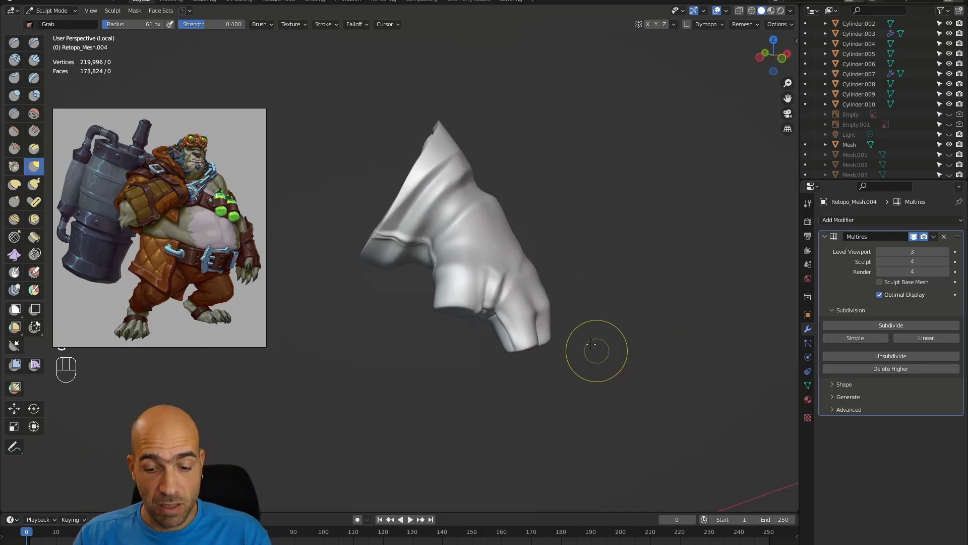
# Exit the glove's local view and switch sculpting to the upper-arm band, Cylinder.006.
pyautogui.press('KP_Divide')
pyautogui.keyDown('ctrl'); pyautogui.keyDown('alt'); pyautogui.moveTo(694, 261); pyautogui.dragTo(568, 283); pyautogui.keyUp('alt'); pyautogui.keyUp('ctrl')
pyautogui.keyDown('alt'); pyautogui.keyDown('shift'); pyautogui.moveTo(399, 275); pyautogui.dragTo(600, 303); pyautogui.keyUp('shift'); pyautogui.keyUp('alt')
pyautogui.keyDown('alt'); pyautogui.moveTo(600, 303); pyautogui.dragTo(583, 325); pyautogui.keyUp('alt')
pyautogui.keyDown('alt'); pyautogui.moveTo(583, 326); pyautogui.dragTo(605, 190); pyautogui.keyUp('alt')
pyautogui.moveTo(605, 189)
pyautogui.keyDown('alt'); pyautogui.keyDown('shift'); pyautogui.mouseDown()
pyautogui.moveTo(587, 284)
pyautogui.moveTo(534, 311)
pyautogui.mouseUp(); pyautogui.keyUp('shift'); pyautogui.keyUp('alt')
pyautogui.hotkey('alt', 'q')
pyautogui.keyDown('ctrl'); pyautogui.keyDown('alt'); pyautogui.moveTo(633, 252); pyautogui.dragTo(667, 224); pyautogui.keyUp('alt'); pyautogui.keyUp('ctrl')
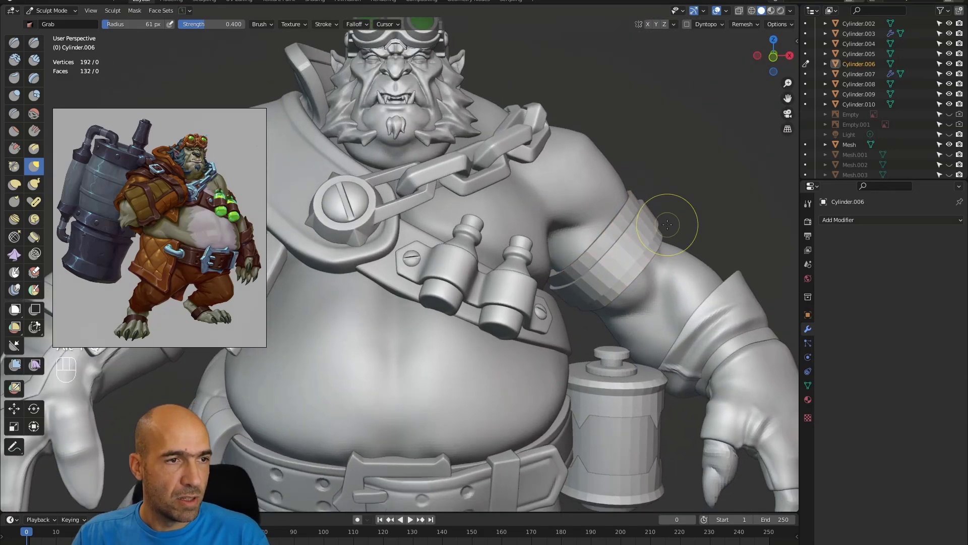
# Bring the upper-arm strap into view in the reference sketches and isolate the armband in local view.
pyautogui.keyDown('alt'); pyautogui.moveTo(168, 300); pyautogui.dragTo(272, 66); pyautogui.keyUp('alt')
pyautogui.keyDown('alt'); pyautogui.moveTo(196, 231); pyautogui.dragTo(198, 258); pyautogui.keyUp('alt')
pyautogui.scroll(10, 198, 262)
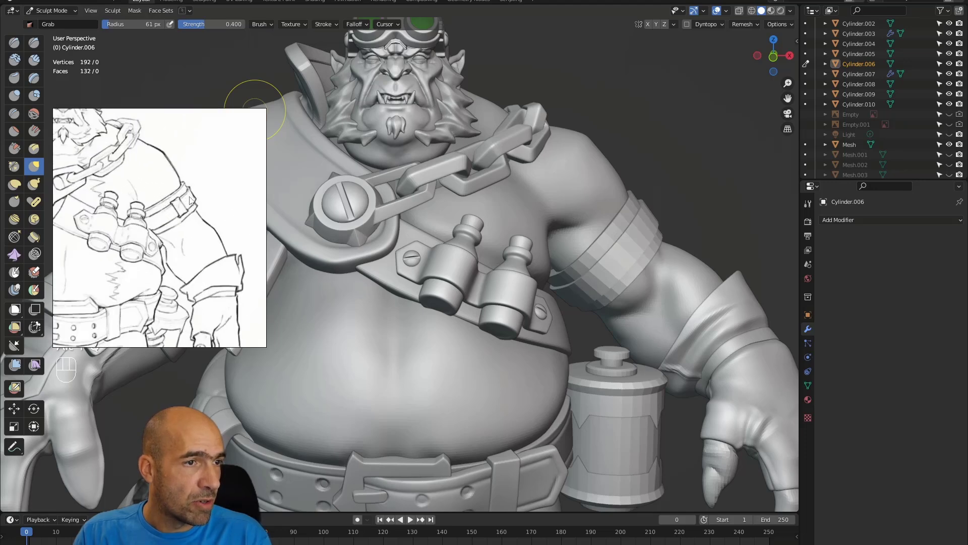
pyautogui.moveTo(70, 251)
pyautogui.keyDown('alt'); pyautogui.mouseDown()
pyautogui.moveTo(48, 251)
pyautogui.moveTo(79, 239)
pyautogui.mouseUp(); pyautogui.keyUp('alt')
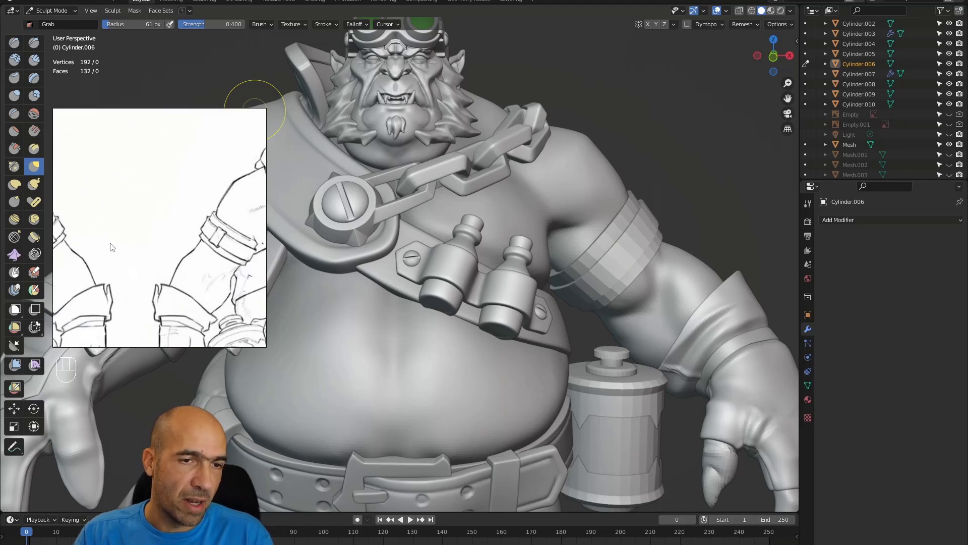
pyautogui.keyDown('alt'); pyautogui.moveTo(722, 221); pyautogui.dragTo(684, 224); pyautogui.keyUp('alt')
pyautogui.moveTo(683, 224)
pyautogui.keyDown('alt'); pyautogui.keyDown('shift'); pyautogui.mouseDown()
pyautogui.moveTo(691, 245)
pyautogui.moveTo(616, 284)
pyautogui.mouseUp(); pyautogui.keyUp('shift'); pyautogui.keyUp('alt')
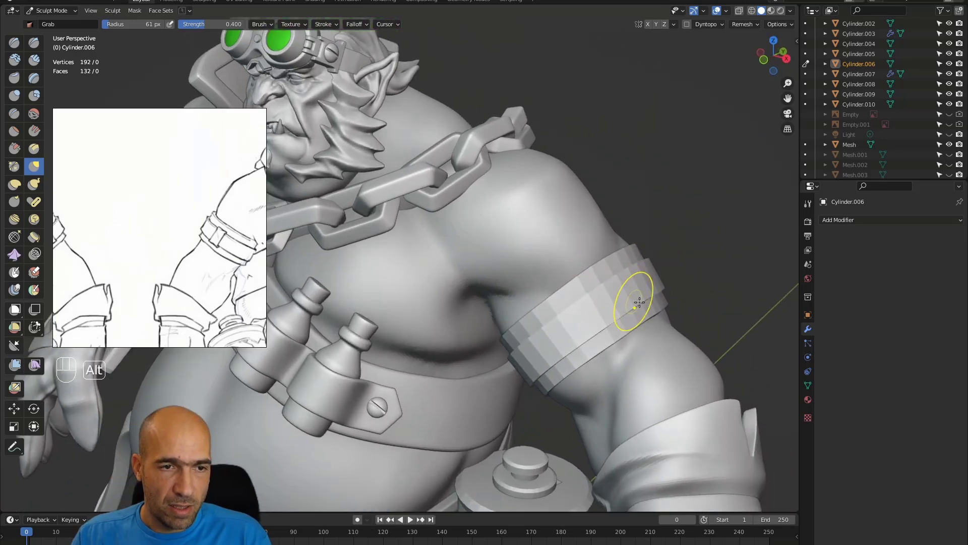
pyautogui.press('KP_Divide')
pyautogui.keyDown('alt'); pyautogui.moveTo(601, 281); pyautogui.dragTo(665, 300); pyautogui.keyUp('alt')
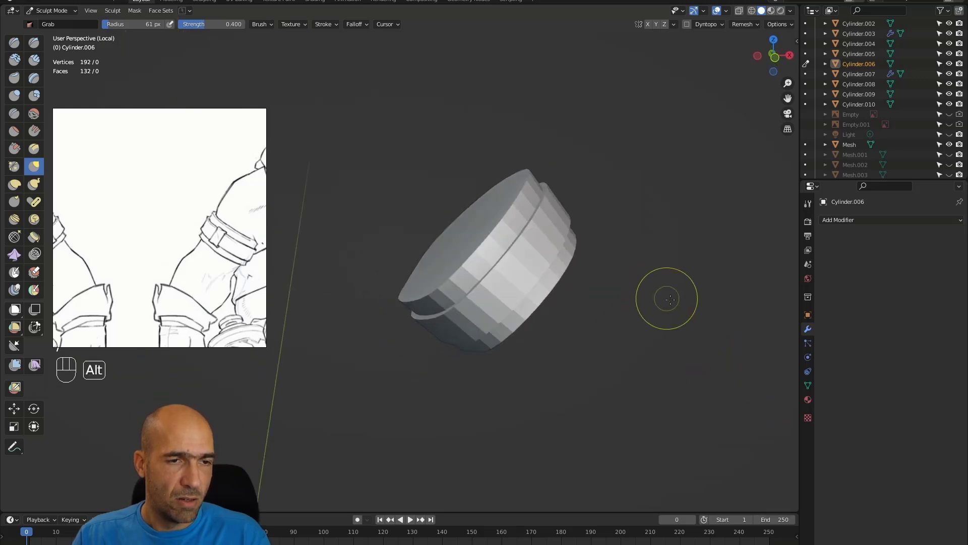
# Put the armband in Edit Mode and select the face loops around the sides of both of its rings.
pyautogui.press('s')
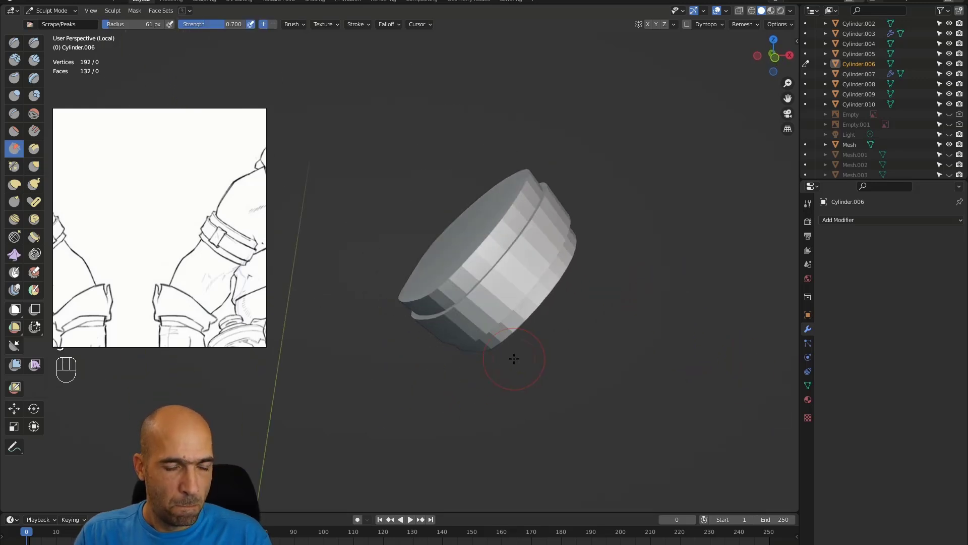
pyautogui.press('Tab')
pyautogui.moveTo(551, 296)
pyautogui.keyDown('alt'); pyautogui.mouseDown()
pyautogui.moveTo(590, 296)
pyautogui.moveTo(556, 275)
pyautogui.mouseUp(); pyautogui.keyUp('alt')
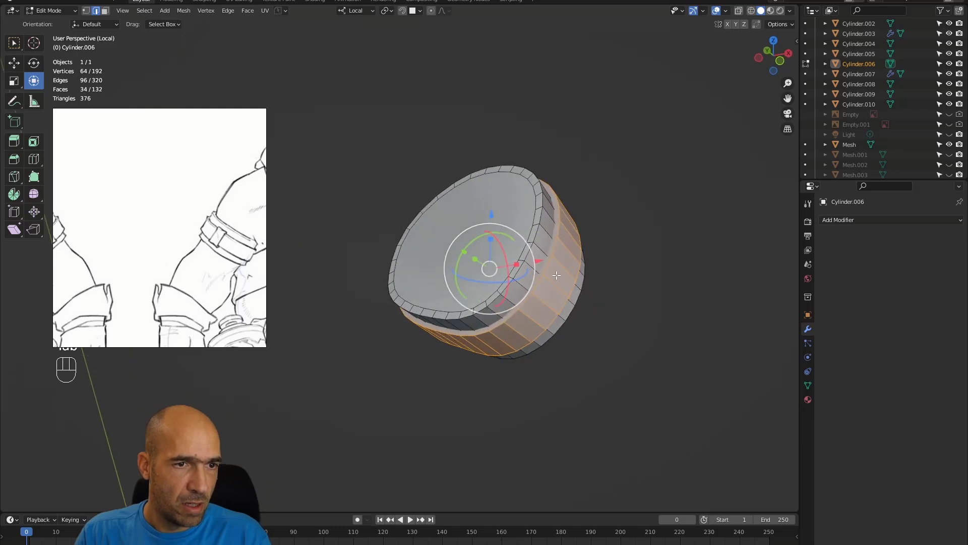
pyautogui.click(531, 231)
pyautogui.keyDown('alt'); pyautogui.moveTo(544, 246); pyautogui.dragTo(556, 252); pyautogui.keyUp('alt')
pyautogui.click(564, 262)
pyautogui.press('3')
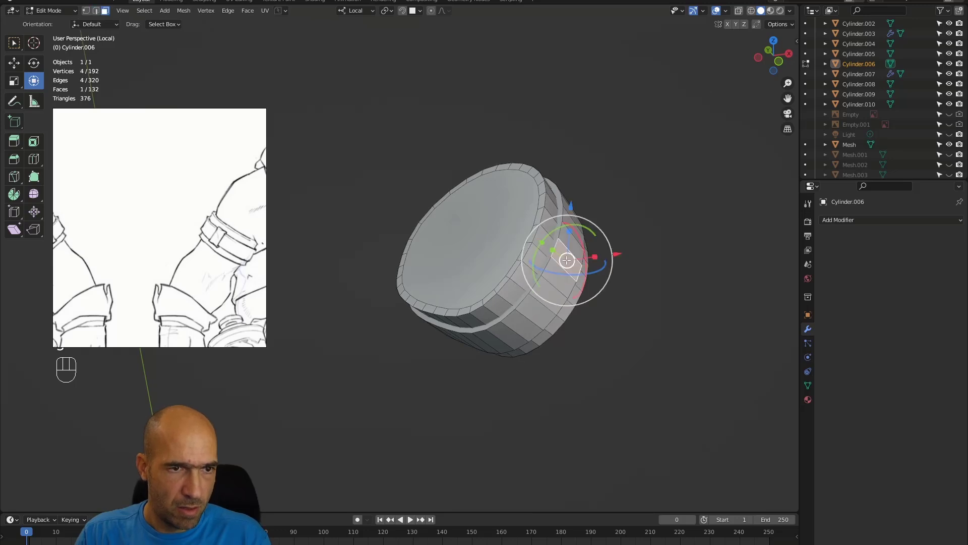
pyautogui.keyDown('alt'); pyautogui.click(550, 263); pyautogui.keyUp('alt')
pyautogui.click(533, 260)
pyautogui.keyDown('shift'); pyautogui.click(533, 261); pyautogui.keyUp('shift')
pyautogui.doubleClick(533, 261)
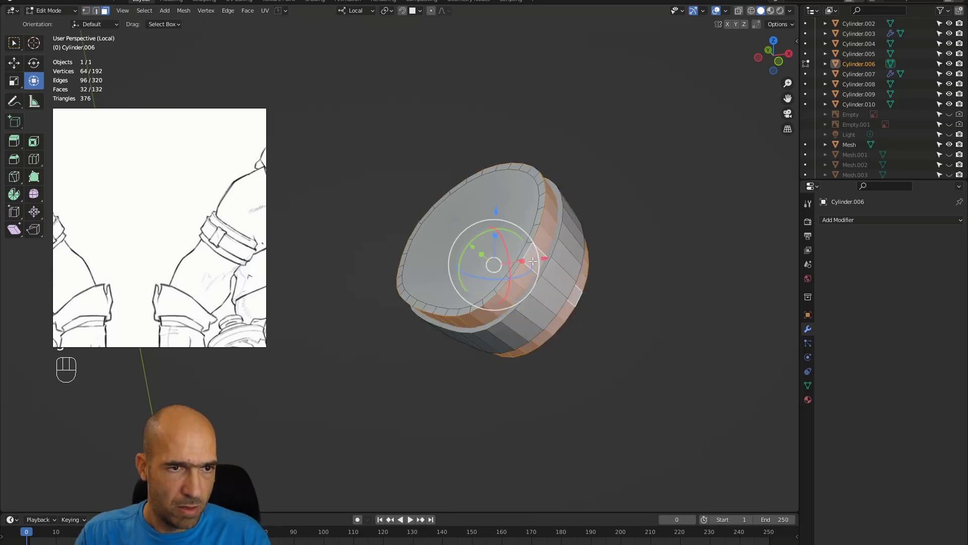
pyautogui.keyDown('shift'); pyautogui.doubleClick(554, 274); pyautogui.keyUp('shift')
# Move the reference image clear of the model and convert the armband's face selection to its boundary edge loops.
pyautogui.keyDown('alt'); pyautogui.moveTo(624, 256); pyautogui.dragTo(600, 253); pyautogui.keyUp('alt')
pyautogui.moveTo(141, 198); pyautogui.dragTo(175, 415, button='right')
pyautogui.click(144, 14)
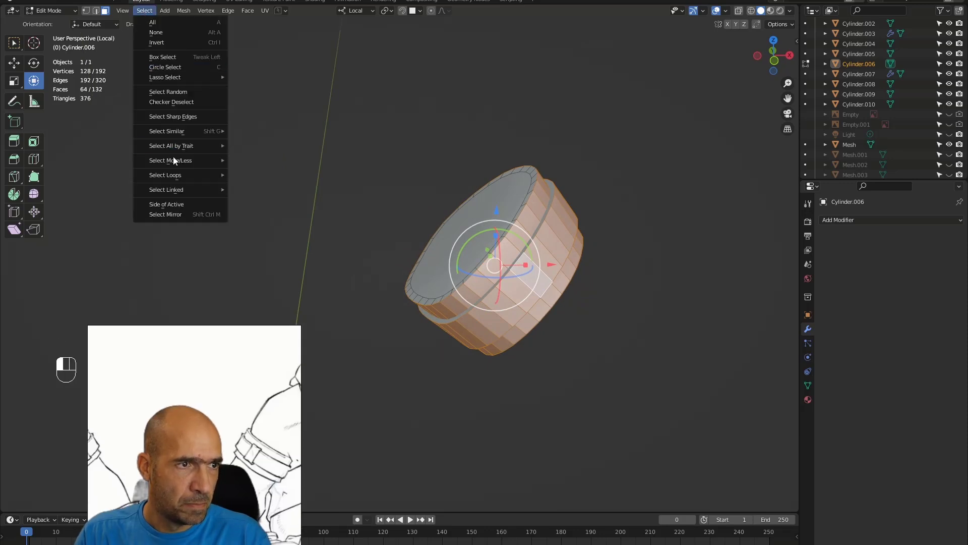
pyautogui.moveTo(180, 176)
pyautogui.click(285, 209)
# Add a Subdivision Surface modifier to the armband with viewport and render levels of 3.
pyautogui.keyDown('alt'); pyautogui.moveTo(617, 251); pyautogui.dragTo(651, 260); pyautogui.keyUp('alt')
pyautogui.click(857, 220)
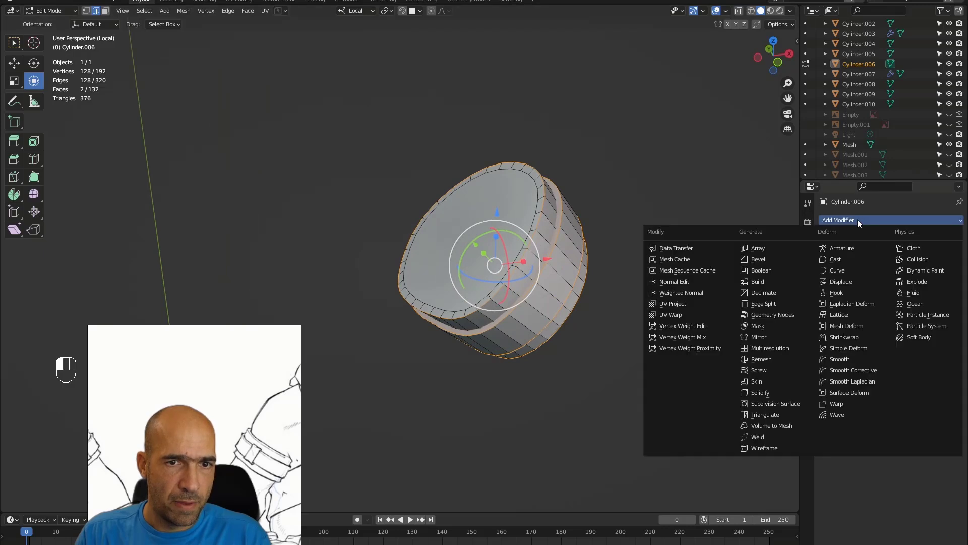
pyautogui.click(791, 404)
pyautogui.moveTo(927, 274); pyautogui.dragTo(951, 269)
# Crease the armband's selected boundary edge loops to 1.000.
pyautogui.keyDown('alt'); pyautogui.moveTo(650, 302); pyautogui.dragTo(646, 256); pyautogui.keyUp('alt')
pyautogui.hotkey('shift', 'e')
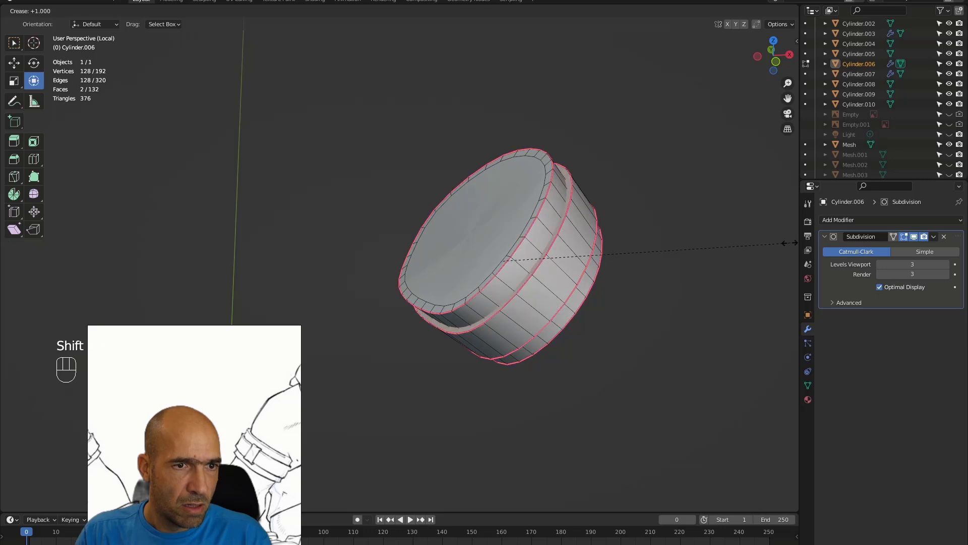
pyautogui.click(762, 244)
pyautogui.scroll(3, 696, 245)
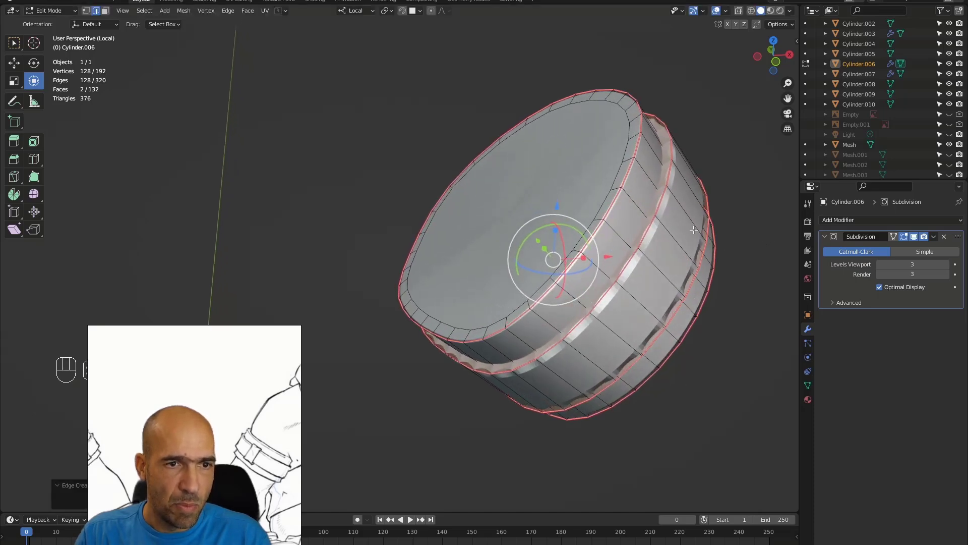
# Select the two cap faces at the ledges of the armband's wide outer ring and inset them.
pyautogui.moveTo(638, 273); pyautogui.dragTo(614, 344, button='middle')
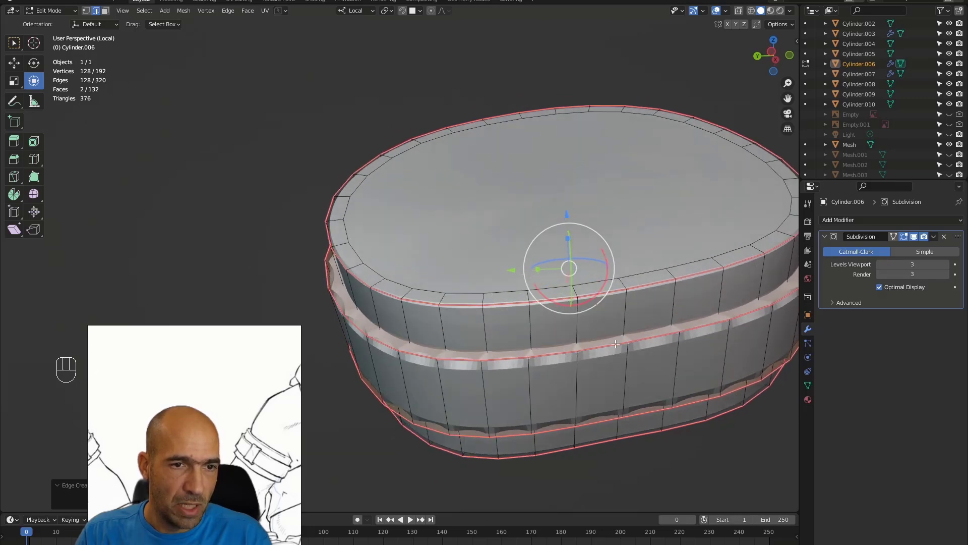
pyautogui.press('3')
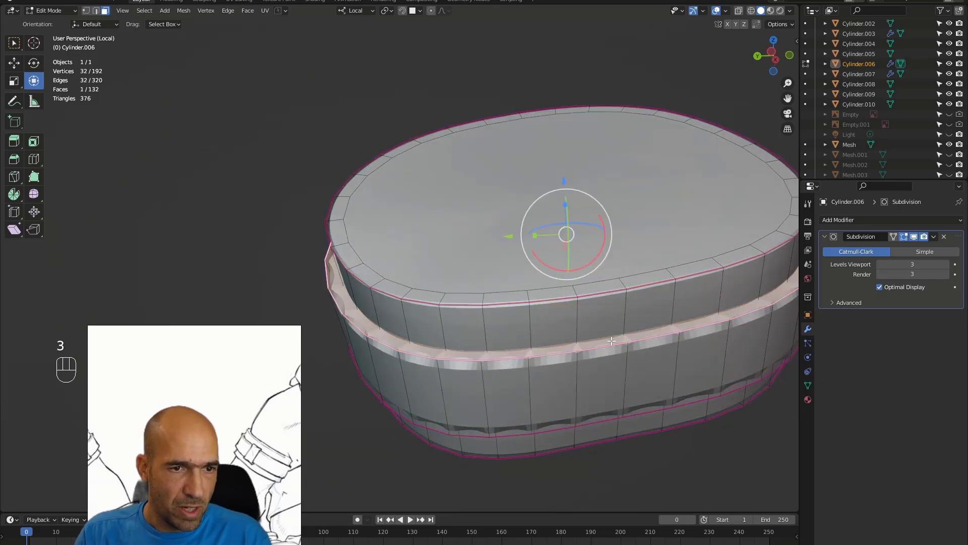
pyautogui.moveTo(611, 346); pyautogui.dragTo(548, 283, button='middle')
pyautogui.keyDown('shift'); pyautogui.click(549, 284); pyautogui.keyUp('shift')
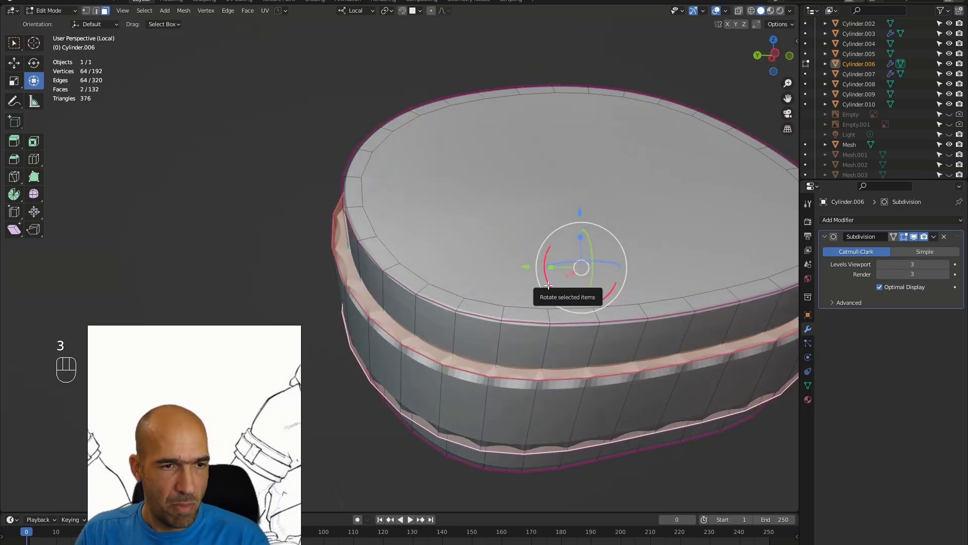
pyautogui.press('i')
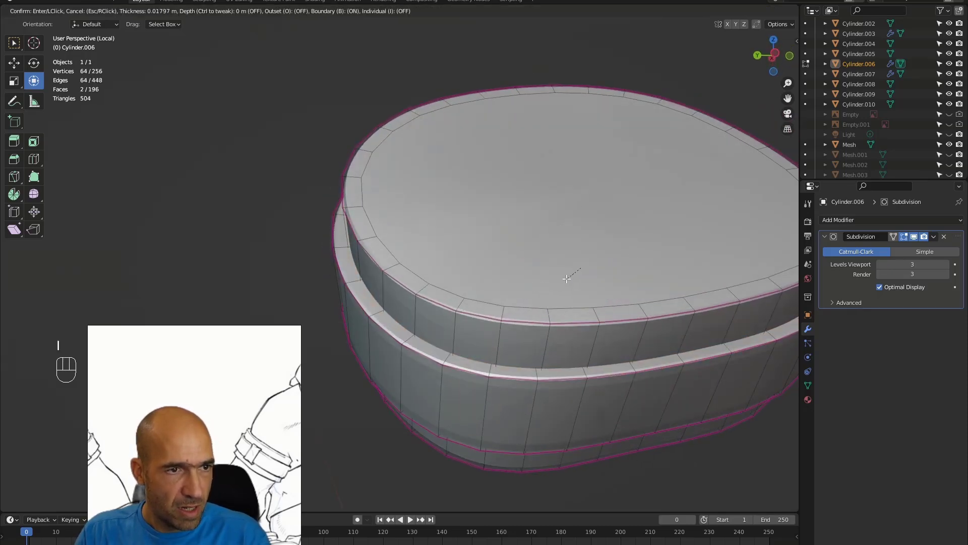
pyautogui.click(568, 279)
# Add one edge loop around the armband's wide outer ring and two around its tall inner ring.
pyautogui.moveTo(568, 278); pyautogui.dragTo(557, 319, button='middle')
pyautogui.click(557, 320)
pyautogui.hotkey('ctrl', 'r')
pyautogui.click(555, 299)
pyautogui.click(504, 236)
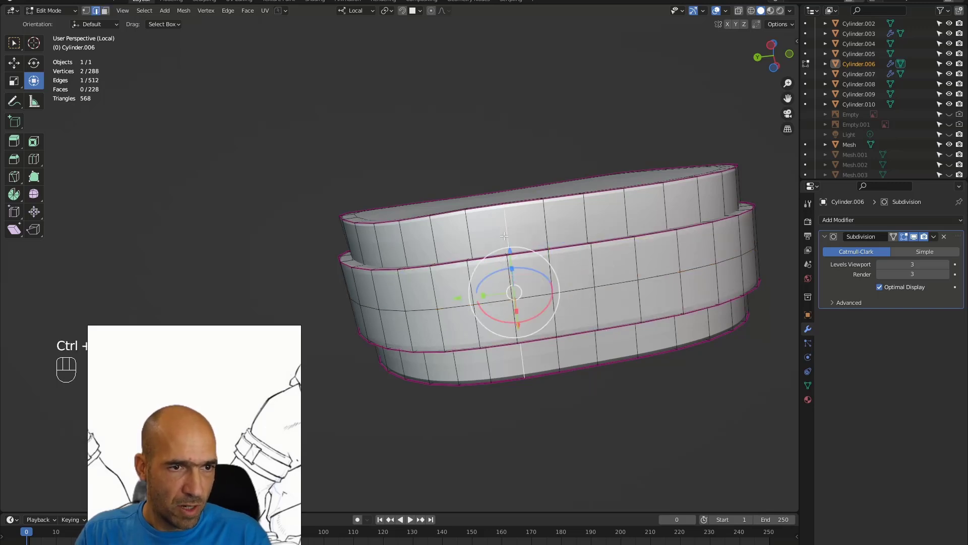
pyautogui.hotkey('ctrl', 'r')
pyautogui.scroll(1, 504, 235)
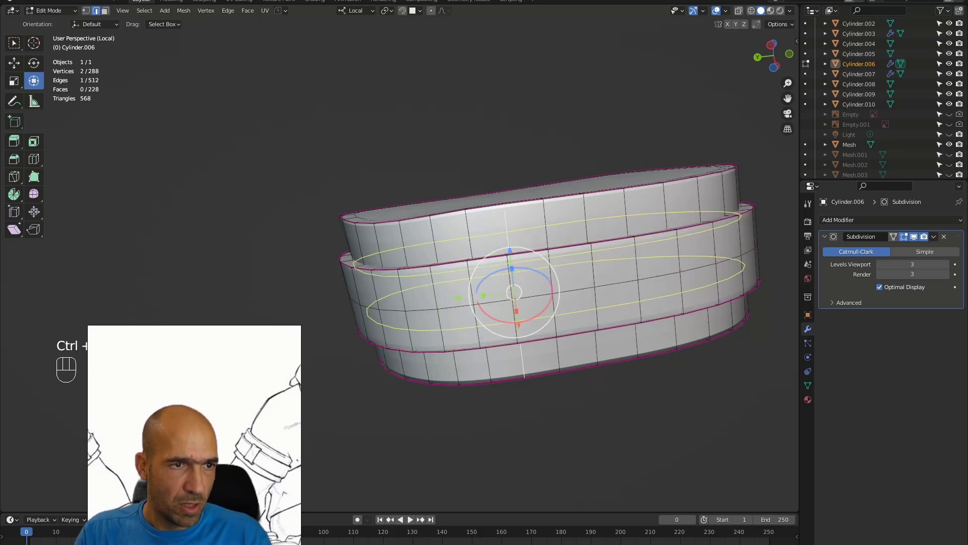
pyautogui.click(504, 235)
# Raise the armband's Subdivision modifier to 4 viewport and render levels and check the smoothed shape outside Edit Mode.
pyautogui.moveTo(549, 114); pyautogui.dragTo(664, 238, button='middle')
pyautogui.moveTo(682, 302)
pyautogui.mouseDown(button='middle')
pyautogui.moveTo(696, 350)
pyautogui.moveTo(671, 313)
pyautogui.mouseUp(button='middle')
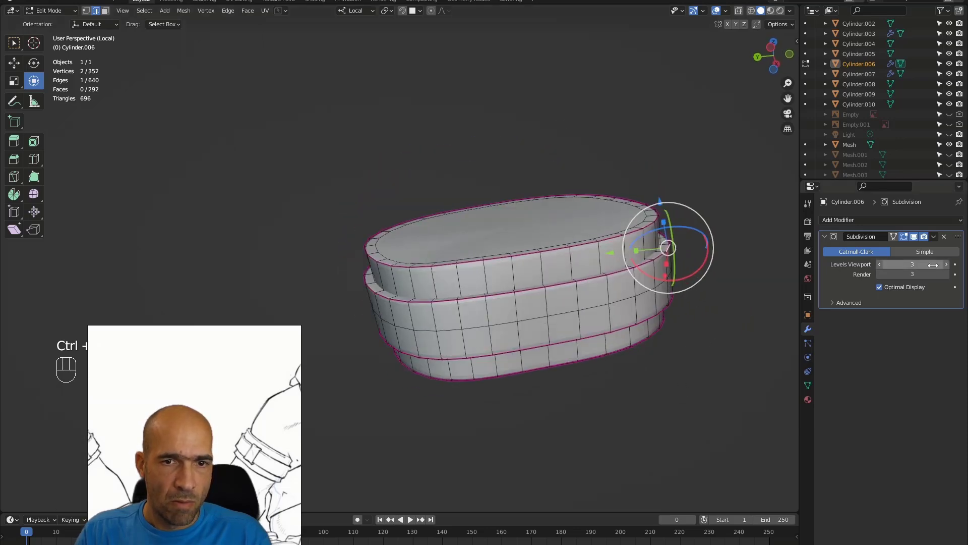
pyautogui.click(946, 274)
pyautogui.moveTo(757, 348)
pyautogui.mouseDown(button='middle')
pyautogui.moveTo(778, 359)
pyautogui.moveTo(743, 313)
pyautogui.moveTo(742, 325)
pyautogui.moveTo(613, 372)
pyautogui.moveTo(666, 368)
pyautogui.mouseUp(button='middle')
pyautogui.press('Tab')
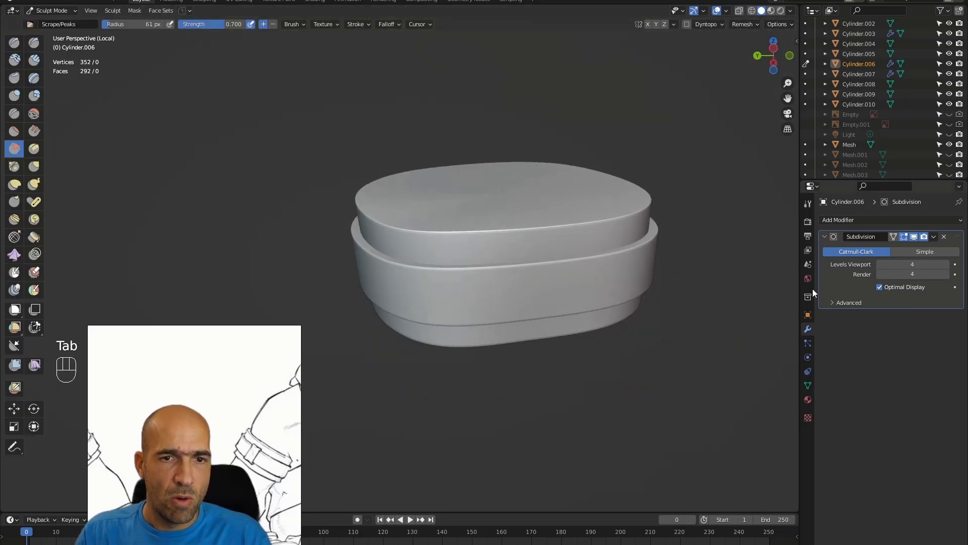
pyautogui.press('Tab')
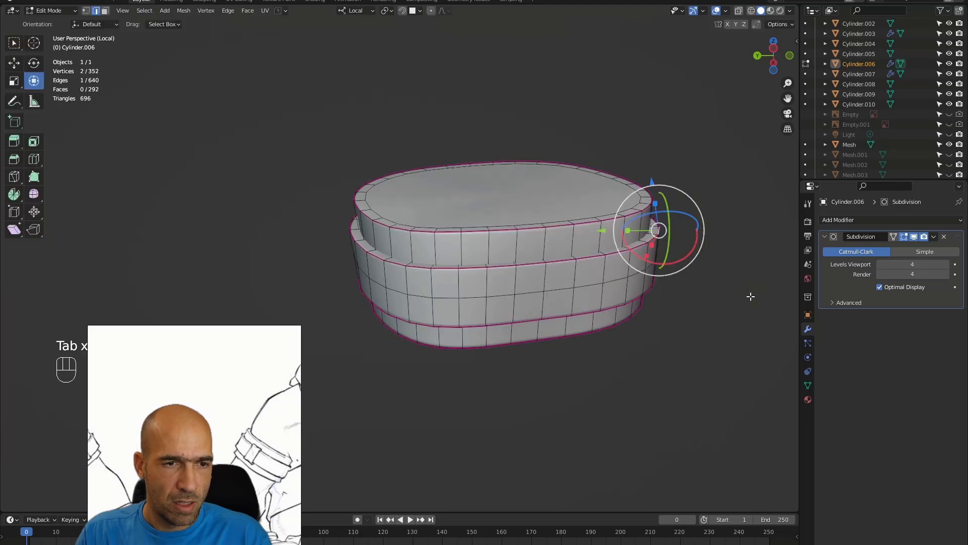
# Select the four boundary edge loops of the armband's rings and lower their crease by about 0.39.
pyautogui.doubleClick(505, 267)
pyautogui.keyDown('shift'); pyautogui.doubleClick(483, 233); pyautogui.keyUp('shift')
pyautogui.keyDown('shift'); pyautogui.doubleClick(475, 327); pyautogui.keyUp('shift')
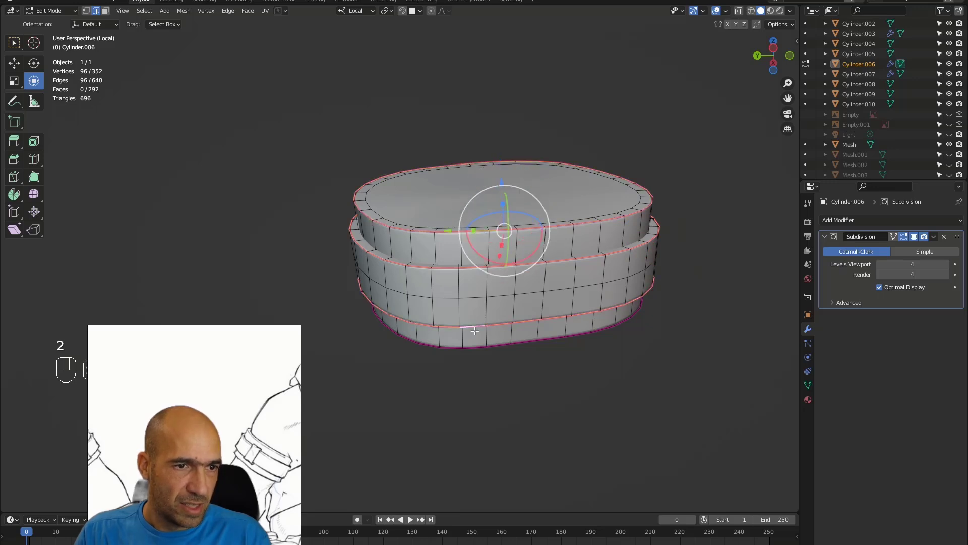
pyautogui.keyDown('shift'); pyautogui.doubleClick(475, 350); pyautogui.keyUp('shift')
pyautogui.moveTo(600, 362); pyautogui.dragTo(606, 375, button='middle')
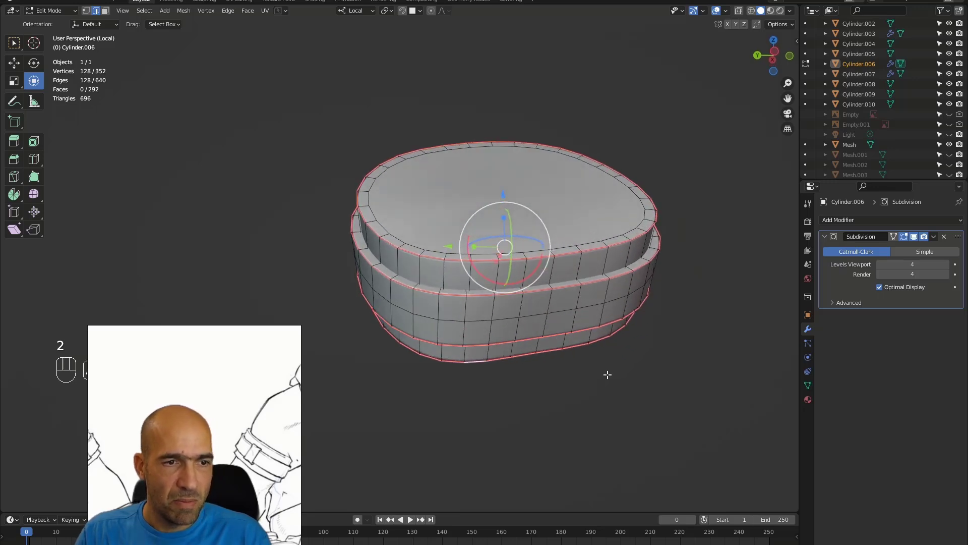
pyautogui.hotkey('shift', 'e')
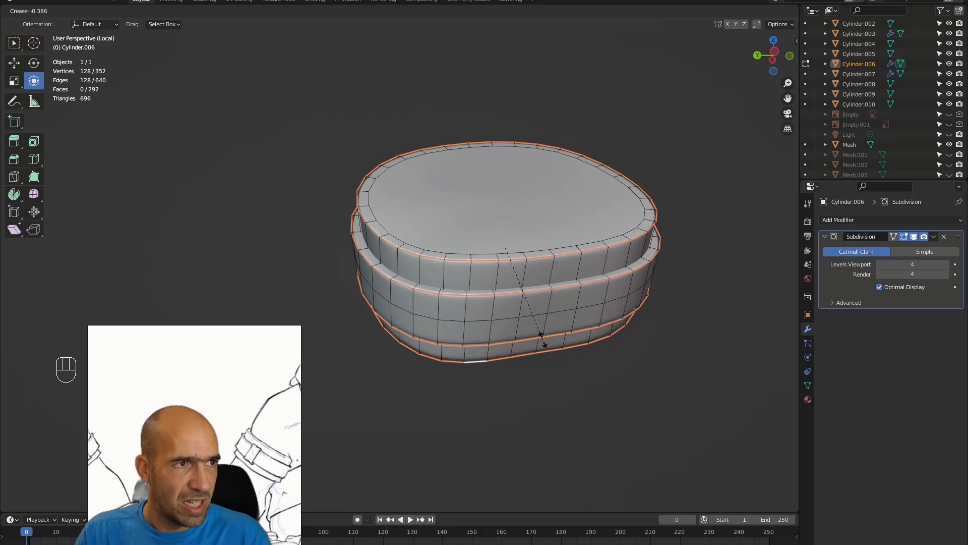
pyautogui.click(543, 340)
# Move the reference image up beside the model and leave local view to show the whole character.
pyautogui.moveTo(618, 360); pyautogui.dragTo(629, 372, button='middle')
pyautogui.moveTo(245, 435); pyautogui.dragTo(213, 214, button='right')
pyautogui.click(542, 366)
pyautogui.keyDown('alt'); pyautogui.moveTo(689, 364); pyautogui.dragTo(724, 378); pyautogui.keyUp('alt')
pyautogui.press('KP_Divide')
pyautogui.scroll(3, 748, 277)
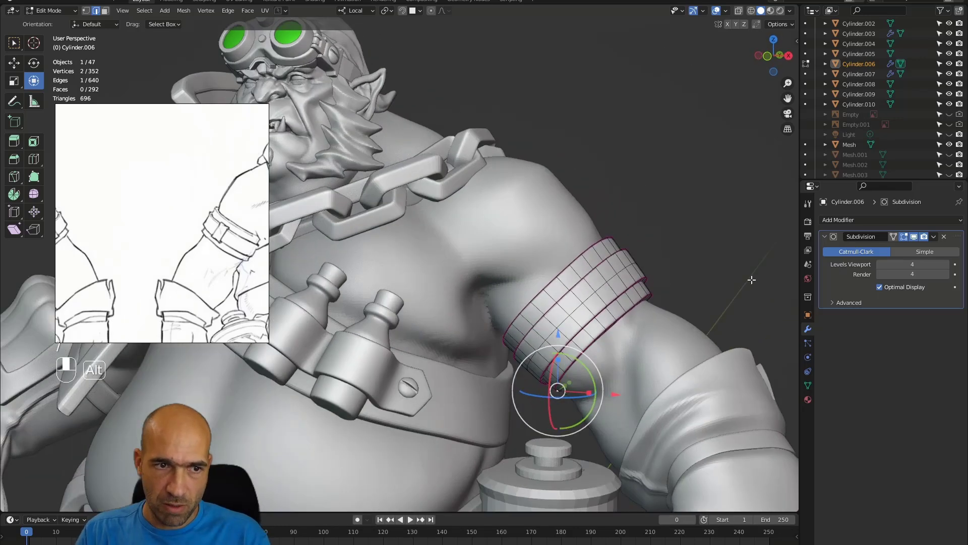
# In Sculpt Mode, fit the armband's edge near the armpit to the upper arm using the Grab brush at 112 px radius.
pyautogui.press('Tab')
pyautogui.keyDown('ctrl'); pyautogui.keyDown('alt'); pyautogui.moveTo(728, 264); pyautogui.dragTo(626, 322); pyautogui.keyUp('alt'); pyautogui.keyUp('ctrl')
pyautogui.moveTo(595, 275)
pyautogui.keyDown('alt'); pyautogui.keyDown('shift'); pyautogui.mouseDown()
pyautogui.moveTo(583, 309)
pyautogui.moveTo(568, 254)
pyautogui.mouseUp(); pyautogui.keyUp('shift'); pyautogui.keyUp('alt')
pyautogui.keyDown('alt'); pyautogui.keyDown('shift'); pyautogui.moveTo(578, 323); pyautogui.dragTo(570, 231); pyautogui.keyUp('shift'); pyautogui.keyUp('alt')
pyautogui.keyDown('alt'); pyautogui.keyDown('shift'); pyautogui.moveTo(631, 376); pyautogui.dragTo(556, 255); pyautogui.keyUp('shift'); pyautogui.keyUp('alt')
pyautogui.moveTo(559, 335)
pyautogui.keyDown('ctrl'); pyautogui.keyDown('alt'); pyautogui.mouseDown()
pyautogui.moveTo(555, 258)
pyautogui.moveTo(503, 281)
pyautogui.mouseUp(); pyautogui.keyUp('alt'); pyautogui.keyUp('ctrl')
pyautogui.press('g')
pyautogui.press(']')
pyautogui.press(']')
pyautogui.press(']')
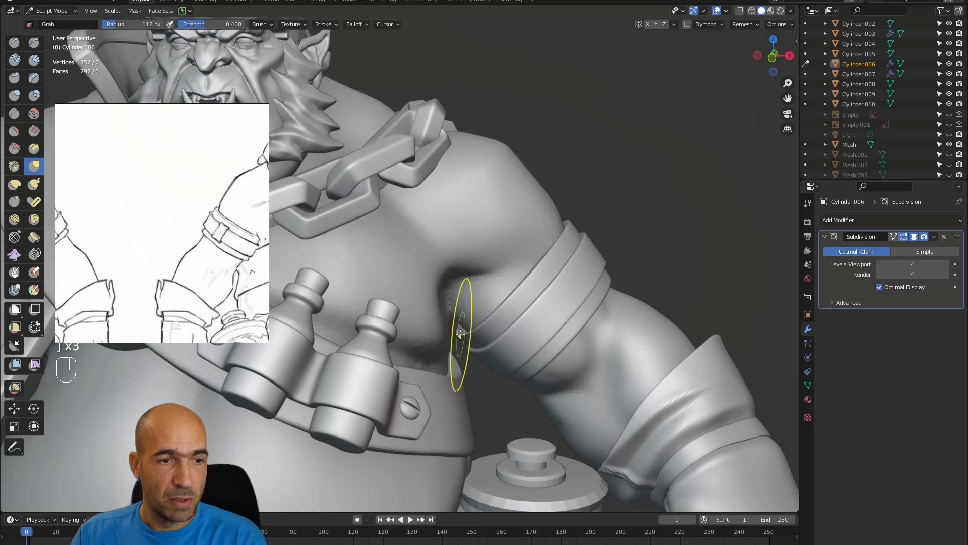
pyautogui.keyDown('alt'); pyautogui.moveTo(612, 211); pyautogui.dragTo(629, 223); pyautogui.keyUp('alt')
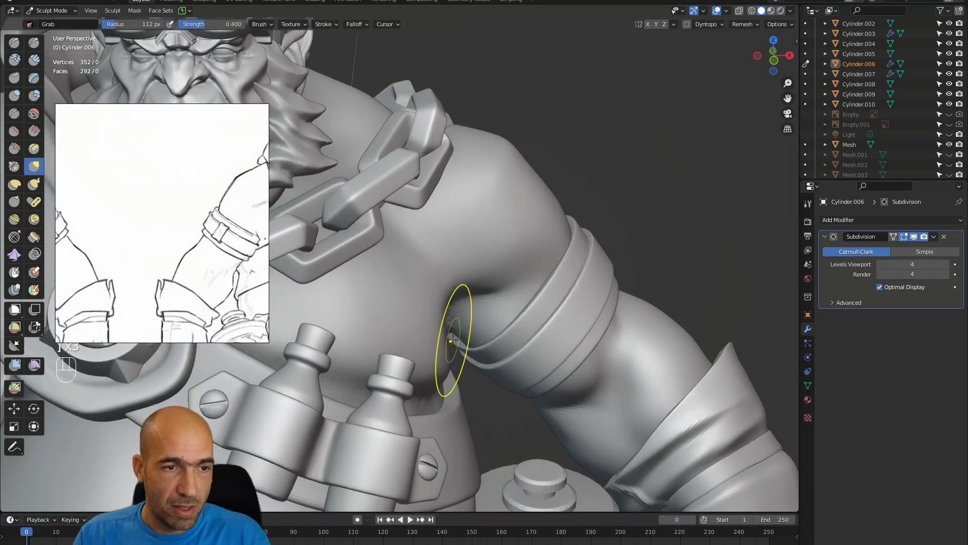
pyautogui.moveTo(499, 360)
pyautogui.keyDown('alt'); pyautogui.mouseDown()
pyautogui.moveTo(528, 262)
pyautogui.moveTo(417, 242)
pyautogui.moveTo(377, 254)
pyautogui.moveTo(553, 257)
pyautogui.moveTo(595, 268)
pyautogui.moveTo(588, 320)
pyautogui.moveTo(525, 324)
pyautogui.mouseUp(); pyautogui.keyUp('alt')
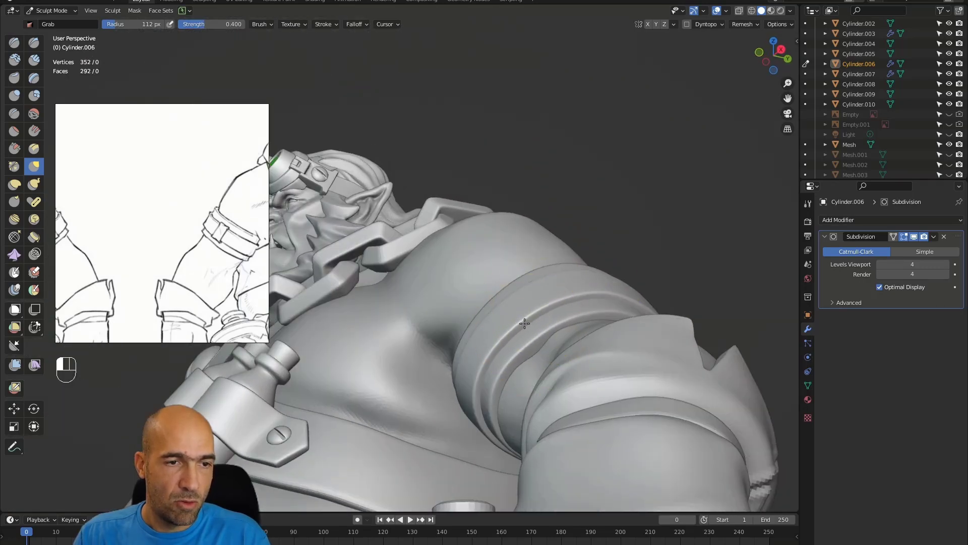
pyautogui.keyDown('alt'); pyautogui.moveTo(539, 336); pyautogui.dragTo(649, 278); pyautogui.keyUp('alt')
pyautogui.keyDown('alt'); pyautogui.moveTo(649, 278); pyautogui.dragTo(686, 308, button='middle'); pyautogui.keyUp('alt')
pyautogui.keyDown('ctrl'); pyautogui.keyDown('alt'); pyautogui.moveTo(687, 309); pyautogui.dragTo(640, 326, button='middle'); pyautogui.keyUp('alt'); pyautogui.keyUp('ctrl')
pyautogui.moveTo(481, 306); pyautogui.dragTo(469, 294)
pyautogui.moveTo(465, 292)
pyautogui.mouseDown()
pyautogui.moveTo(522, 263)
pyautogui.moveTo(553, 267)
pyautogui.mouseUp()
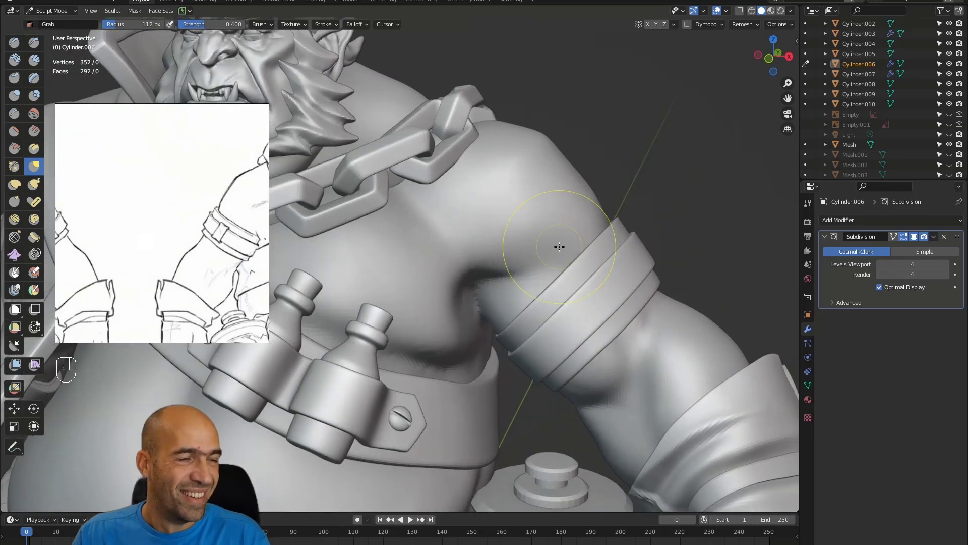
# Examine the colour concept and the line drawings on the reference board, ending on the full-body sketch with quilted cloth.
pyautogui.scroll(-8, 224, 195)
pyautogui.moveTo(225, 145); pyautogui.dragTo(89, 274, button='middle')
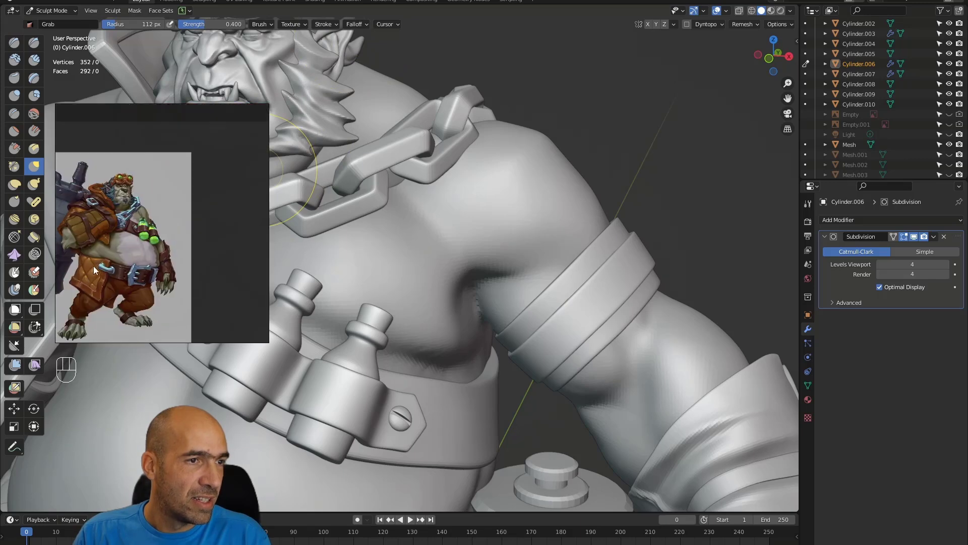
pyautogui.scroll(10, 162, 225)
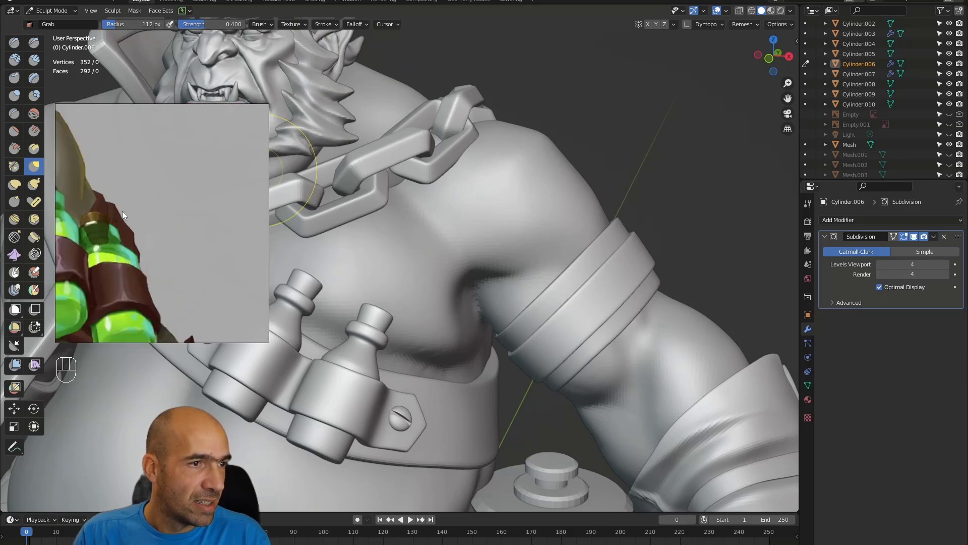
pyautogui.scroll(-8, 131, 210)
pyautogui.scroll(6, 148, 219)
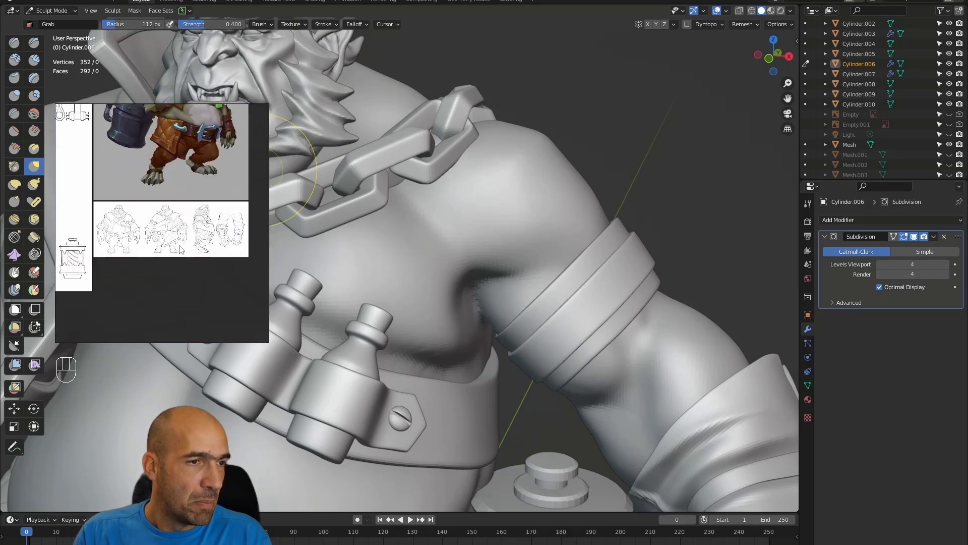
pyautogui.scroll(8, 184, 255)
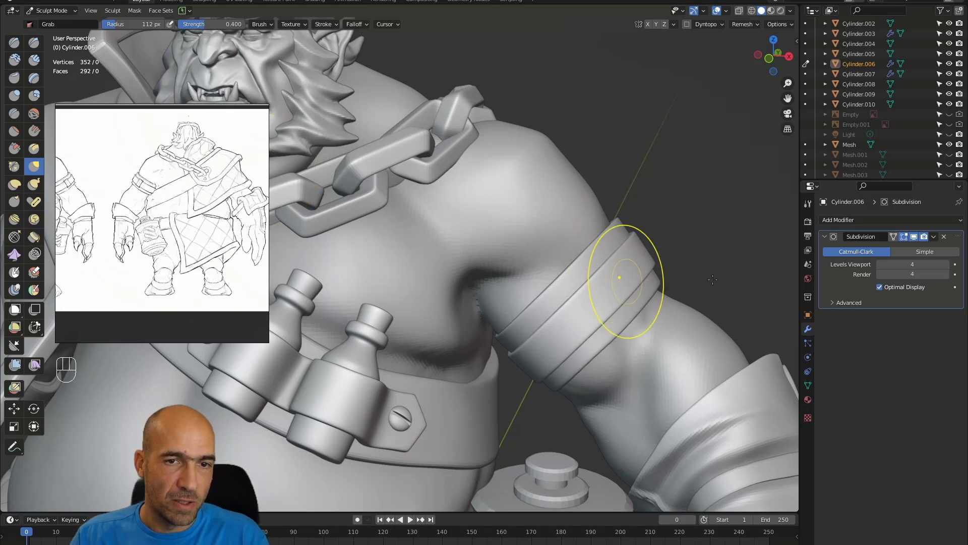
# Apply the armband's Subdivision modifier and add a Multiresolution modifier.
pyautogui.click(934, 236)
pyautogui.click(914, 247)
pyautogui.click(896, 219)
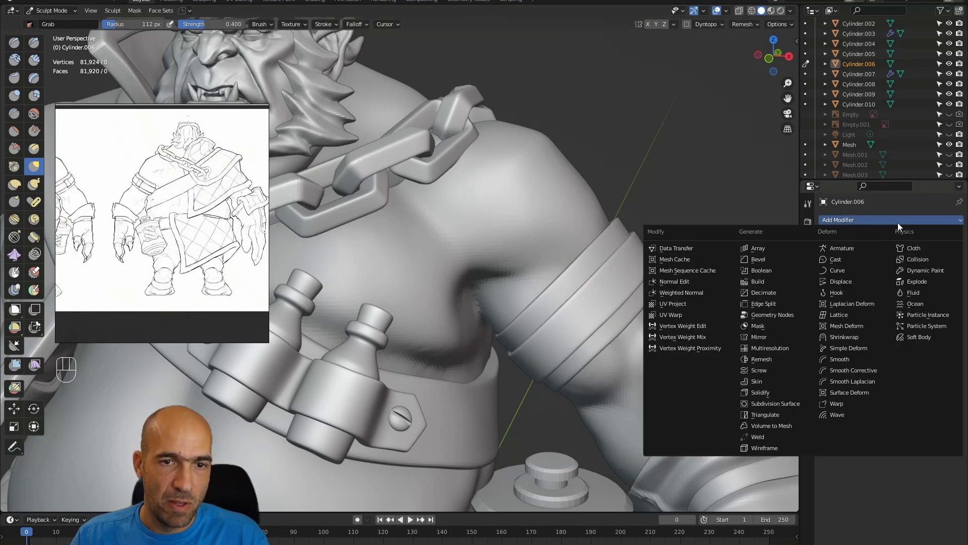
pyautogui.click(777, 348)
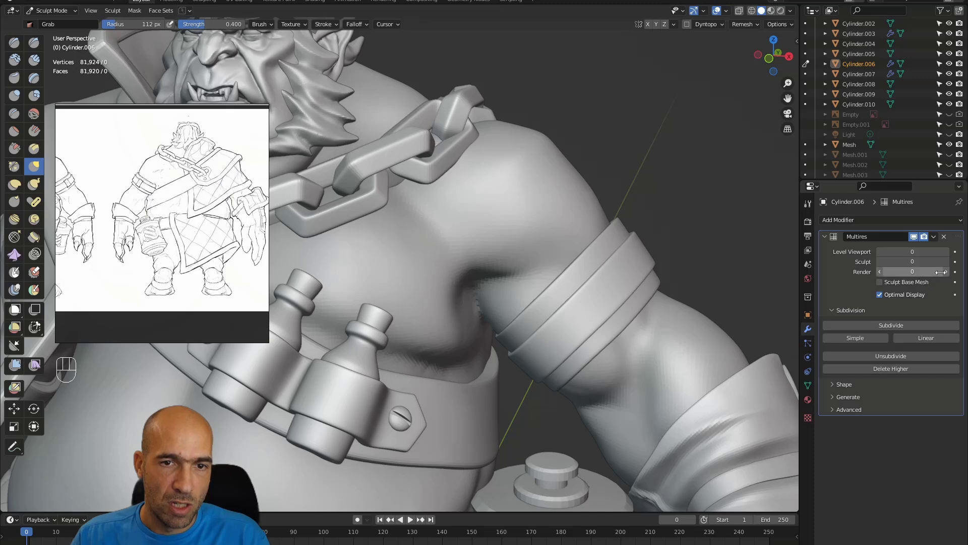
# Unsubdivide the armband's Multires modifier four times and set its viewport and sculpt levels to 4.
pyautogui.click(894, 355)
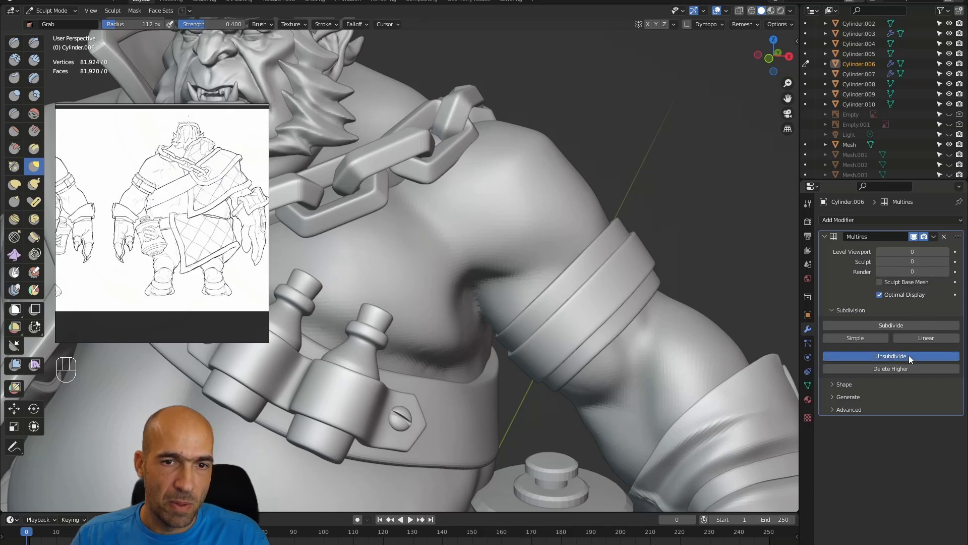
pyautogui.click(901, 356)
pyautogui.click(904, 355)
pyautogui.click(906, 356)
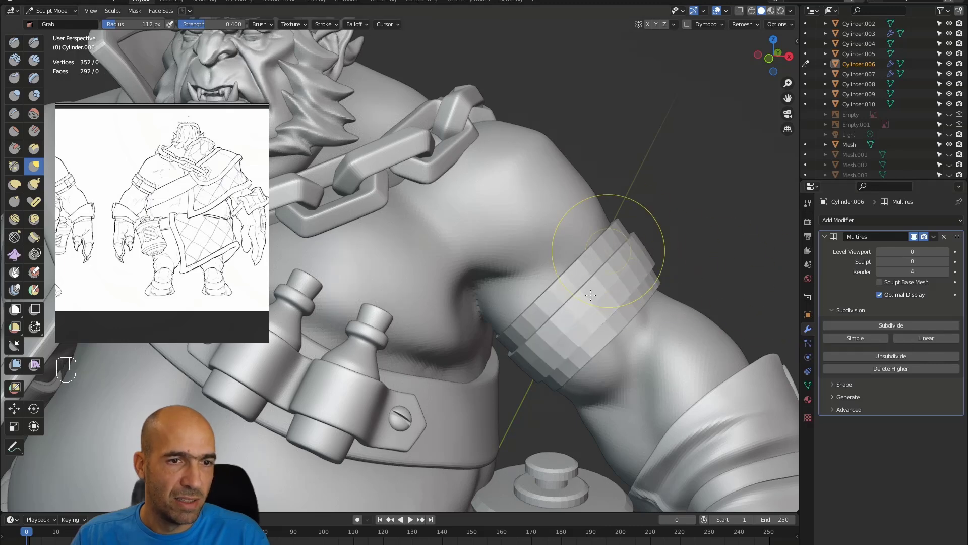
pyautogui.click(948, 261)
pyautogui.click(947, 260)
pyautogui.click(948, 260)
pyautogui.click(948, 253)
pyautogui.click(948, 260)
pyautogui.click(946, 253)
pyautogui.click(945, 253)
# Carve diagonal fabric folds into the front of the armband with a 36 px Draw Sharp brush and smooth them.
pyautogui.press('d')
pyautogui.press('[')
pyautogui.press('[')
pyautogui.press('[')
pyautogui.press('[')
pyautogui.press('[')
pyautogui.press('[')
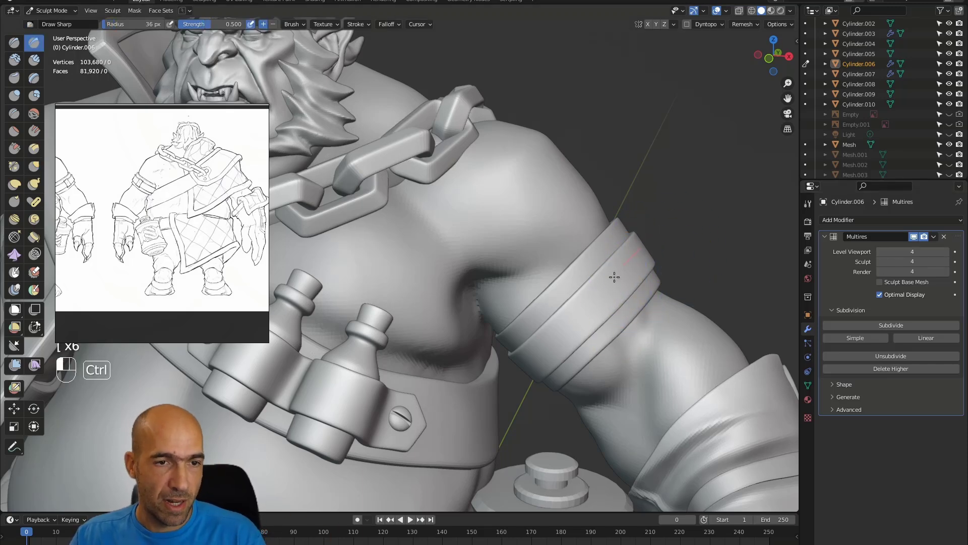
pyautogui.keyDown('ctrl'); pyautogui.moveTo(607, 281); pyautogui.dragTo(509, 396); pyautogui.keyUp('ctrl')
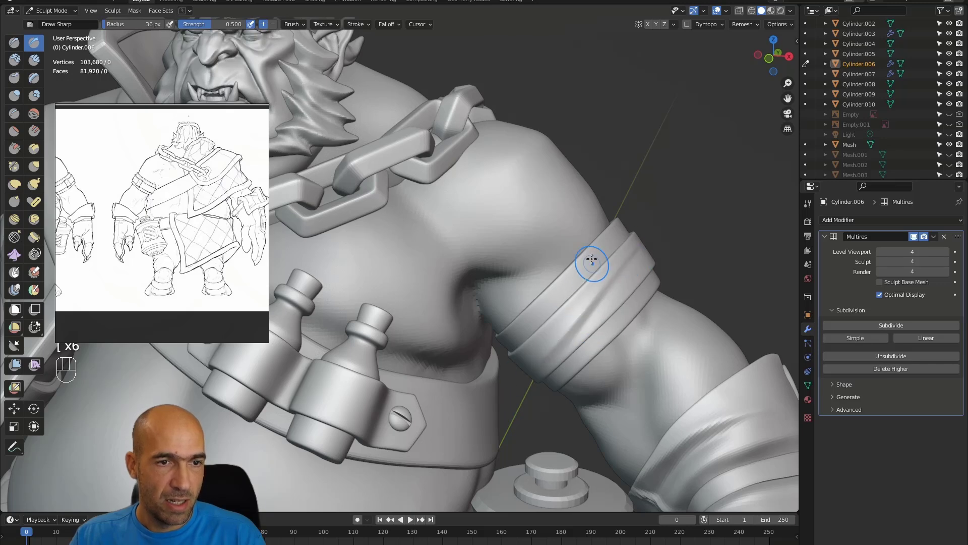
pyautogui.keyDown('ctrl'); pyautogui.moveTo(514, 341); pyautogui.dragTo(509, 348); pyautogui.keyUp('ctrl')
pyautogui.keyDown('shift'); pyautogui.moveTo(584, 264); pyautogui.dragTo(607, 249); pyautogui.keyUp('shift')
# Try sculpting and smoothing a fold along the back of the armband, and undo both strokes.
pyautogui.keyDown('alt'); pyautogui.moveTo(716, 224); pyautogui.dragTo(504, 283); pyautogui.keyUp('alt')
pyautogui.keyDown('ctrl'); pyautogui.keyDown('alt'); pyautogui.moveTo(570, 221); pyautogui.dragTo(504, 303); pyautogui.keyUp('alt'); pyautogui.keyUp('ctrl')
pyautogui.keyDown('alt'); pyautogui.moveTo(505, 302); pyautogui.dragTo(520, 278); pyautogui.keyUp('alt')
pyautogui.keyDown('ctrl'); pyautogui.keyDown('alt'); pyautogui.moveTo(484, 262); pyautogui.dragTo(520, 308); pyautogui.keyUp('alt'); pyautogui.keyUp('ctrl')
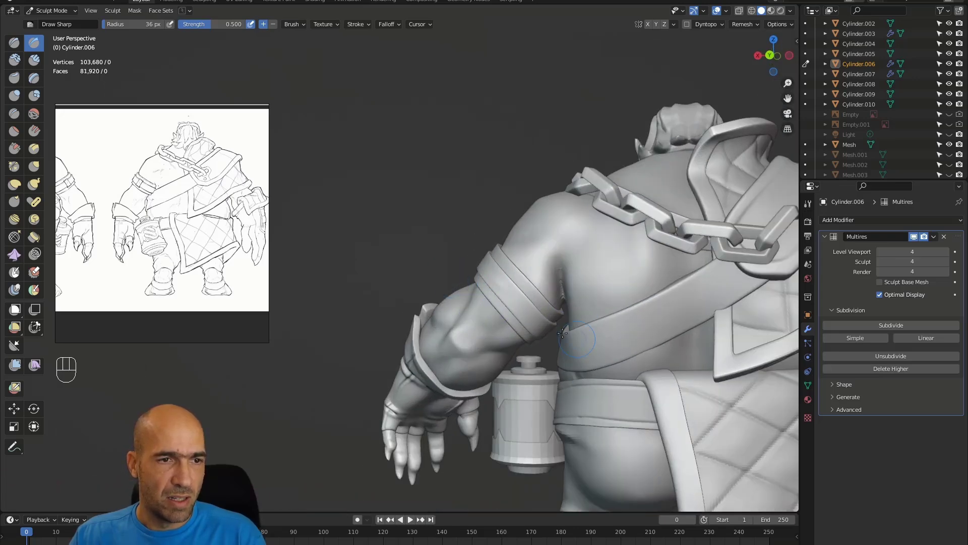
pyautogui.moveTo(488, 266)
pyautogui.mouseDown()
pyautogui.moveTo(533, 308)
pyautogui.moveTo(506, 299)
pyautogui.moveTo(541, 317)
pyautogui.mouseUp()
pyautogui.keyDown('shift'); pyautogui.moveTo(554, 331); pyautogui.dragTo(537, 337); pyautogui.keyUp('shift')
pyautogui.keyDown('alt'); pyautogui.moveTo(506, 344); pyautogui.dragTo(518, 303); pyautogui.keyUp('alt')
pyautogui.hotkey('ctrl', 'z')
pyautogui.hotkey('ctrl', 'z')
# Carve a fold into the wide band at the back of the arm and soften it.
pyautogui.moveTo(396, 264)
pyautogui.keyDown('alt'); pyautogui.mouseDown()
pyautogui.moveTo(526, 261)
pyautogui.moveTo(533, 313)
pyautogui.moveTo(525, 323)
pyautogui.moveTo(487, 347)
pyautogui.moveTo(439, 334)
pyautogui.moveTo(545, 405)
pyautogui.mouseUp(); pyautogui.keyUp('alt')
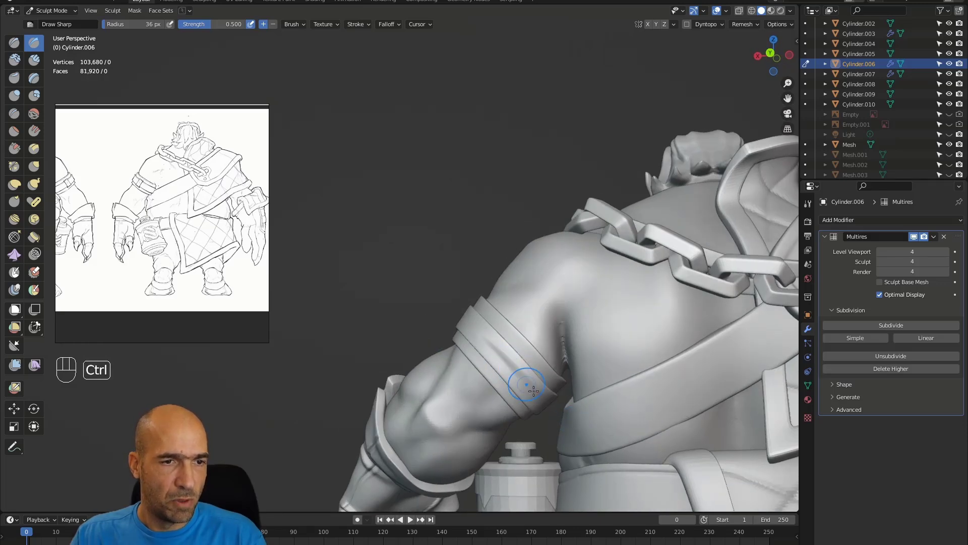
pyautogui.keyDown('shift'); pyautogui.moveTo(506, 356); pyautogui.dragTo(499, 352); pyautogui.keyUp('shift')
pyautogui.moveTo(499, 352)
pyautogui.keyDown('alt'); pyautogui.mouseDown()
pyautogui.moveTo(493, 347)
pyautogui.moveTo(597, 343)
pyautogui.moveTo(556, 310)
pyautogui.moveTo(567, 322)
pyautogui.mouseUp(); pyautogui.keyUp('alt')
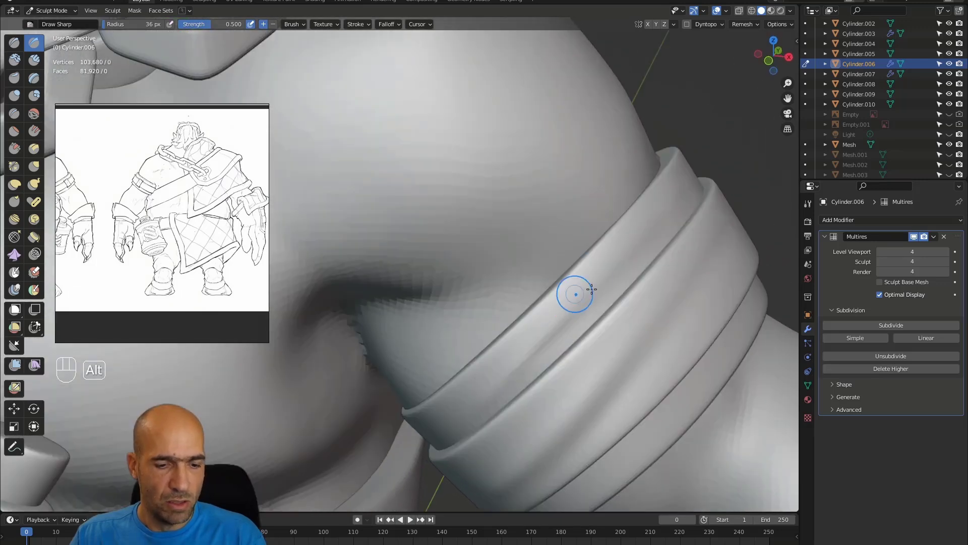
# Cut small worn notches into the upper edges of the armband's two bands with a 48 px Clay Strips brush.
pyautogui.press('c')
pyautogui.press(']')
pyautogui.press(']')
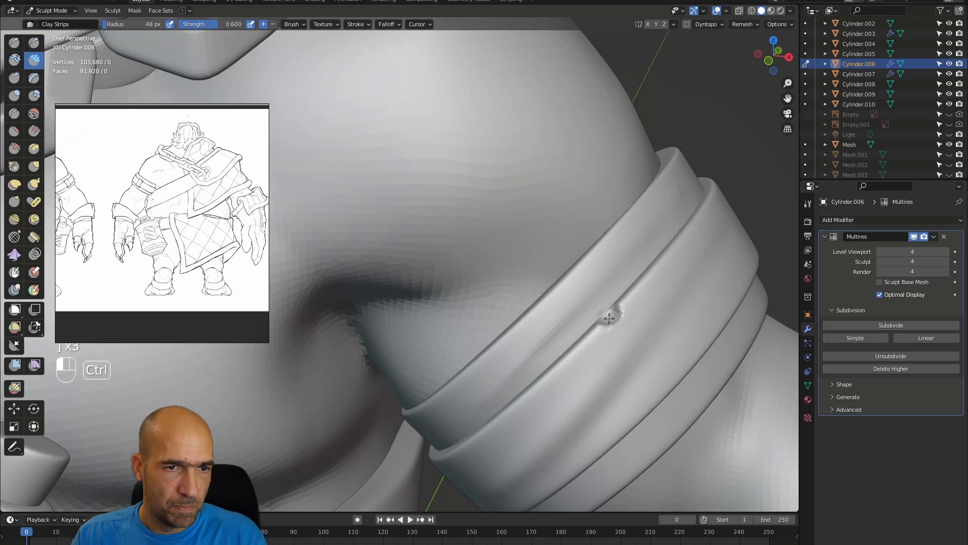
pyautogui.keyDown('alt'); pyautogui.moveTo(662, 203); pyautogui.dragTo(584, 308); pyautogui.keyUp('alt')
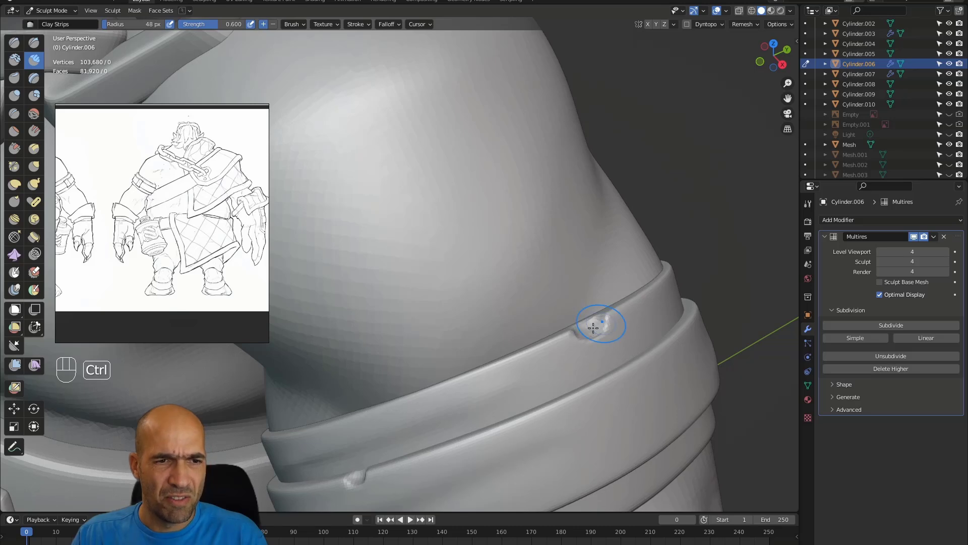
# Carve a diagonal crease across the lower edge of the armband's wide band with a 30 px Draw Sharp brush.
pyautogui.keyDown('alt'); pyautogui.moveTo(573, 338); pyautogui.dragTo(587, 282); pyautogui.keyUp('alt')
pyautogui.scroll(-10, 612, 331)
pyautogui.keyDown('alt'); pyautogui.keyDown('shift'); pyautogui.moveTo(588, 283); pyautogui.dragTo(600, 272); pyautogui.keyUp('shift'); pyautogui.keyUp('alt')
pyautogui.moveTo(600, 272)
pyautogui.keyDown('ctrl'); pyautogui.keyDown('alt'); pyautogui.mouseDown()
pyautogui.moveTo(625, 282)
pyautogui.moveTo(551, 305)
pyautogui.moveTo(565, 297)
pyautogui.moveTo(506, 285)
pyautogui.moveTo(514, 283)
pyautogui.moveTo(497, 316)
pyautogui.moveTo(515, 319)
pyautogui.mouseUp(); pyautogui.keyUp('alt'); pyautogui.keyUp('ctrl')
pyautogui.press('1')
pyautogui.press('[')
pyautogui.press('[')
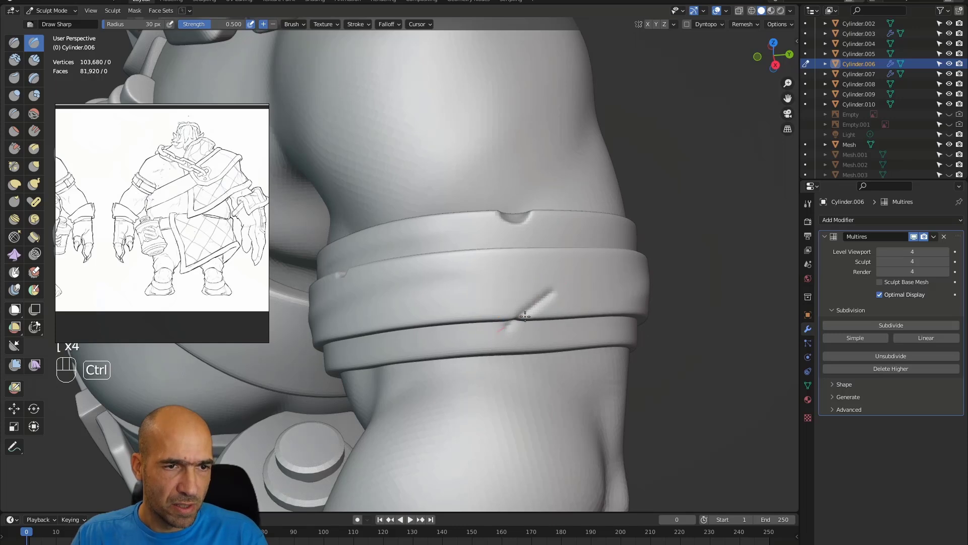
pyautogui.keyDown('ctrl'); pyautogui.moveTo(531, 308); pyautogui.dragTo(554, 293); pyautogui.keyUp('ctrl')
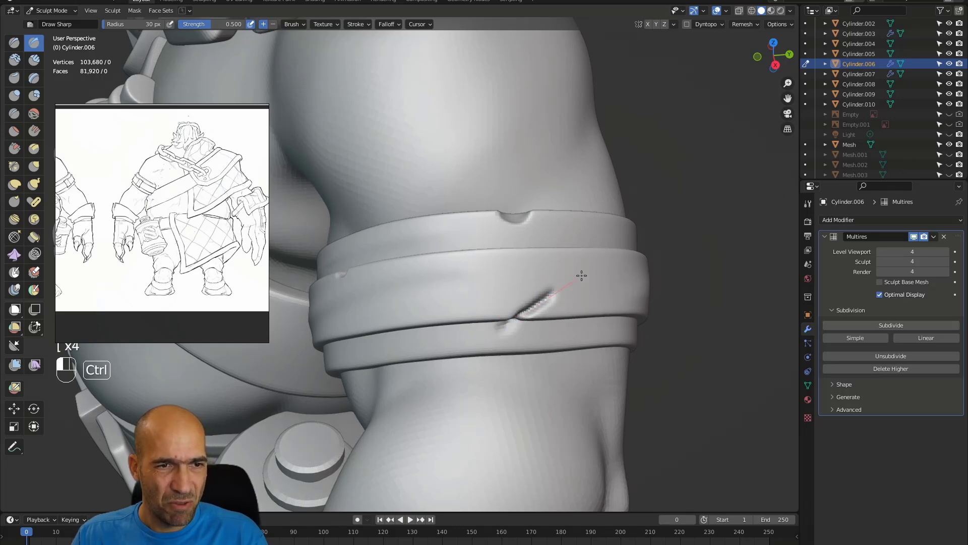
# Pinch and smooth the diagonal crease, deepen it with Draw Sharp, and flatten its surroundings with the 30 px Scrape brush.
pyautogui.press('p')
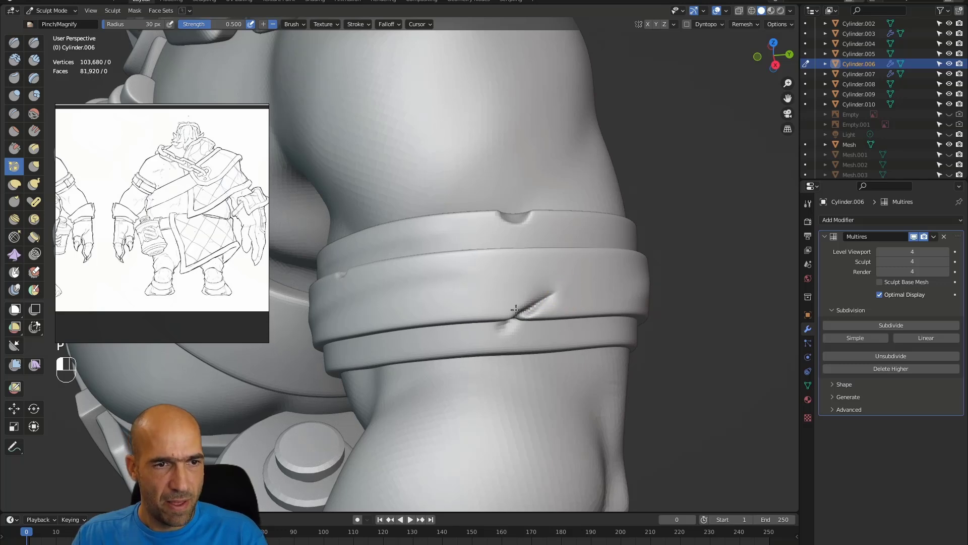
pyautogui.keyDown('shift'); pyautogui.moveTo(555, 303); pyautogui.dragTo(480, 346); pyautogui.keyUp('shift')
pyautogui.keyDown('alt'); pyautogui.moveTo(608, 313); pyautogui.dragTo(553, 299); pyautogui.keyUp('alt')
pyautogui.press('1')
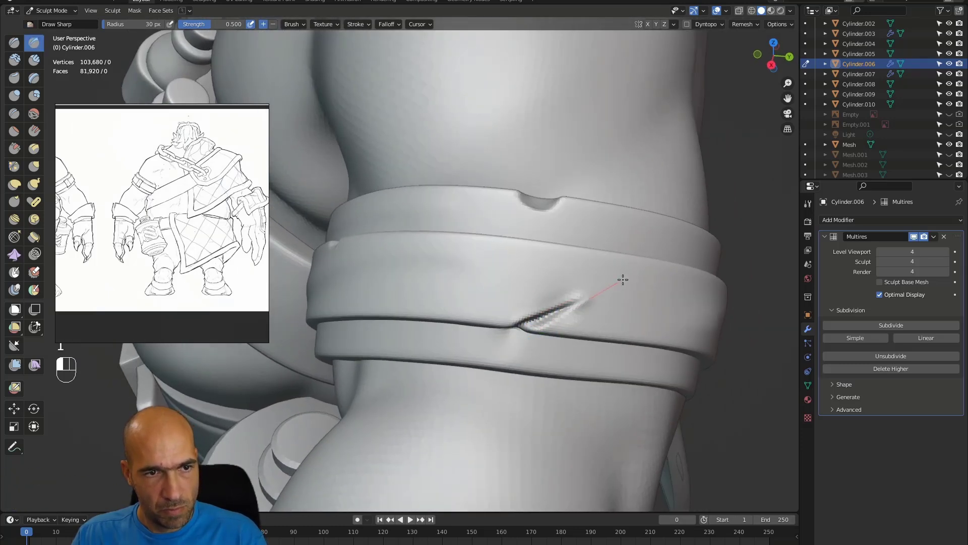
pyautogui.press('3')
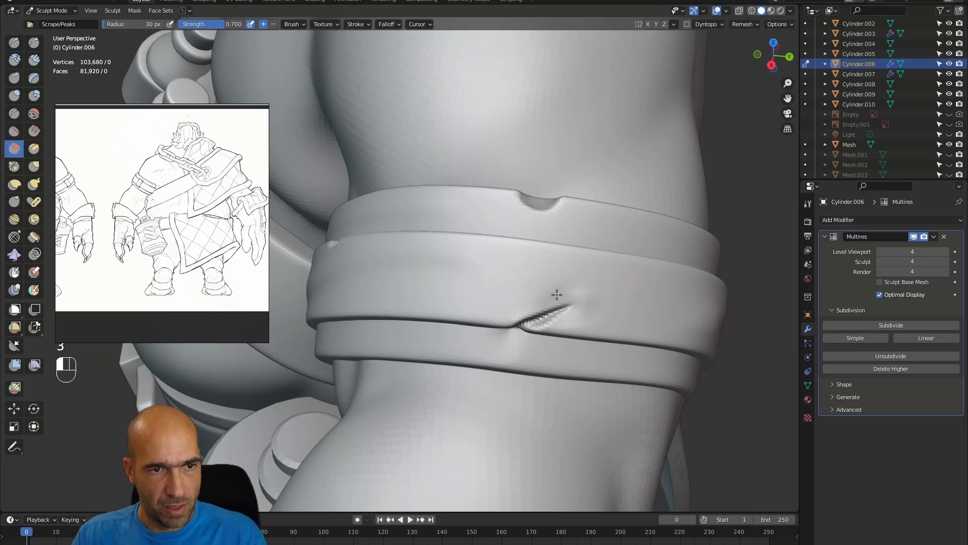
# Dent the wide band on the other side of the arm with a 30 px Clay Strips brush and smooth the dent.
pyautogui.keyDown('alt'); pyautogui.moveTo(656, 287); pyautogui.dragTo(634, 360); pyautogui.keyUp('alt')
pyautogui.press('2')
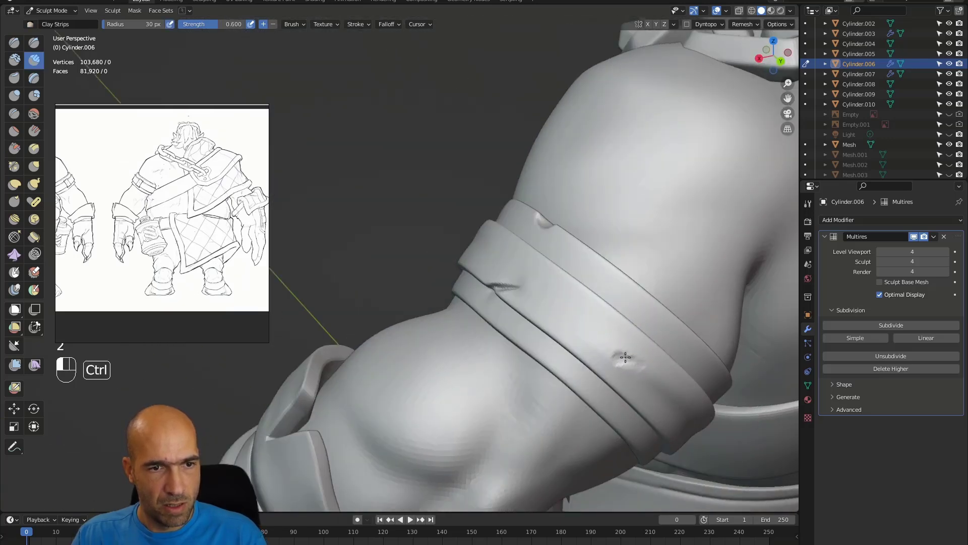
pyautogui.keyDown('ctrl'); pyautogui.moveTo(647, 367); pyautogui.dragTo(649, 368); pyautogui.keyUp('ctrl')
pyautogui.moveTo(640, 362)
pyautogui.keyDown('shift'); pyautogui.mouseDown()
pyautogui.moveTo(649, 376)
pyautogui.moveTo(611, 379)
pyautogui.mouseUp(); pyautogui.keyUp('shift')
# Switch sculpting to the fingerless glove and cut a small notch into its thumb opening with the Clay Strips brush.
pyautogui.moveTo(479, 272)
pyautogui.keyDown('alt'); pyautogui.mouseDown(button='middle')
pyautogui.moveTo(512, 277)
pyautogui.moveTo(539, 371)
pyautogui.moveTo(612, 283)
pyautogui.moveTo(706, 272)
pyautogui.mouseUp(button='middle'); pyautogui.keyUp('alt')
pyautogui.keyDown('alt'); pyautogui.keyDown('shift'); pyautogui.moveTo(454, 347); pyautogui.dragTo(590, 303, button='middle'); pyautogui.keyUp('shift'); pyautogui.keyUp('alt')
pyautogui.keyDown('alt'); pyautogui.moveTo(590, 302); pyautogui.dragTo(565, 287, button='middle'); pyautogui.keyUp('alt')
pyautogui.keyDown('ctrl'); pyautogui.keyDown('alt'); pyautogui.moveTo(530, 353); pyautogui.dragTo(552, 301, button='middle'); pyautogui.keyUp('alt'); pyautogui.keyUp('ctrl')
pyautogui.hotkey('alt', 'q')
pyautogui.keyDown('alt'); pyautogui.keyDown('shift'); pyautogui.moveTo(640, 288); pyautogui.dragTo(614, 287, button='middle'); pyautogui.keyUp('shift'); pyautogui.keyUp('alt')
pyautogui.press('2')
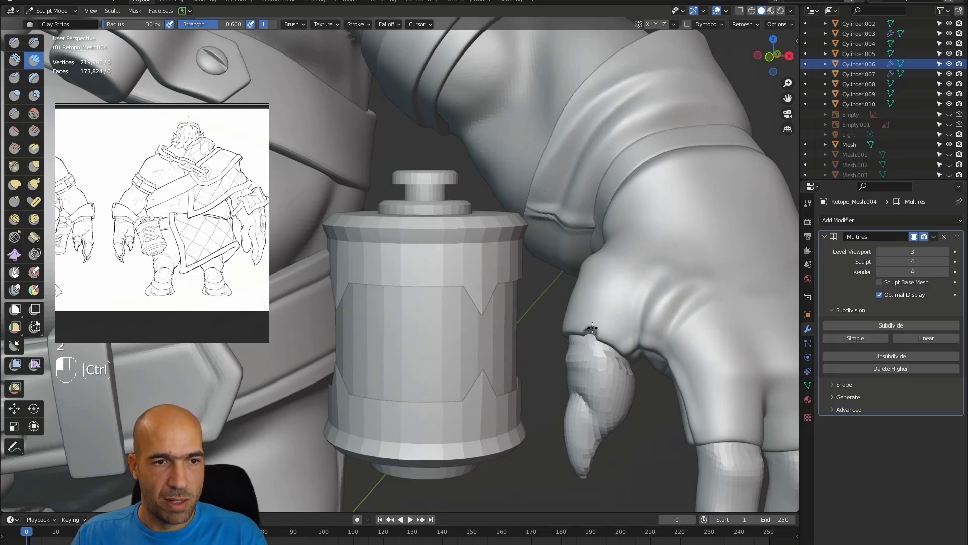
pyautogui.moveTo(602, 351)
pyautogui.keyDown('alt'); pyautogui.mouseDown()
pyautogui.moveTo(616, 363)
pyautogui.moveTo(503, 381)
pyautogui.moveTo(556, 335)
pyautogui.mouseUp(); pyautogui.keyUp('alt')
# Reshape the glove's edges around the finger openings with an 86 px Grab brush.
pyautogui.press('g')
pyautogui.press(']')
pyautogui.press(']')
pyautogui.press(']')
pyautogui.press(']')
pyautogui.press(']')
pyautogui.moveTo(615, 328); pyautogui.dragTo(558, 339, button='middle')
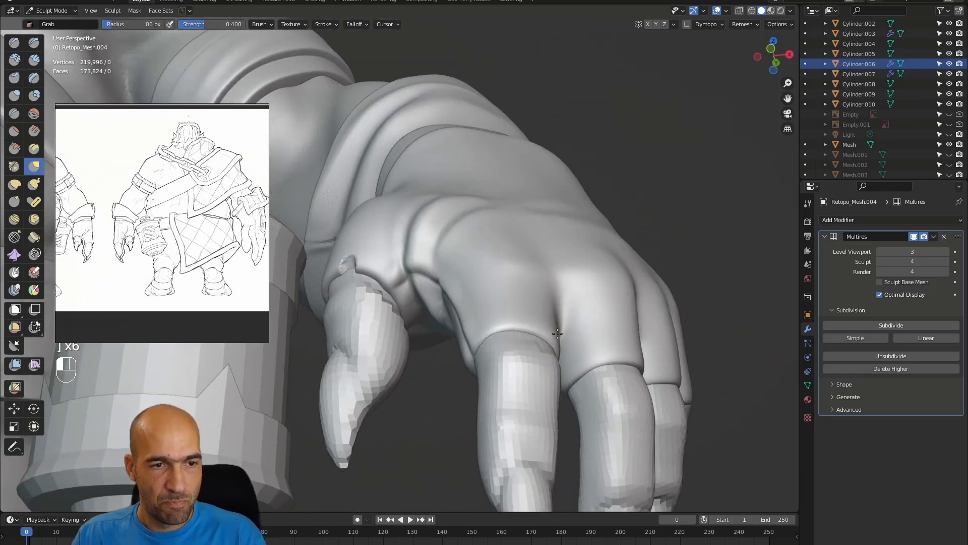
pyautogui.moveTo(484, 333); pyautogui.dragTo(479, 344)
pyautogui.moveTo(478, 345); pyautogui.dragTo(482, 341)
pyautogui.keyDown('alt'); pyautogui.moveTo(616, 343); pyautogui.dragTo(611, 361, button='middle'); pyautogui.keyUp('alt')
pyautogui.moveTo(605, 362); pyautogui.dragTo(606, 357)
pyautogui.keyDown('alt'); pyautogui.moveTo(607, 360); pyautogui.dragTo(617, 347, button='middle'); pyautogui.keyUp('alt')
pyautogui.moveTo(611, 339); pyautogui.dragTo(634, 335)
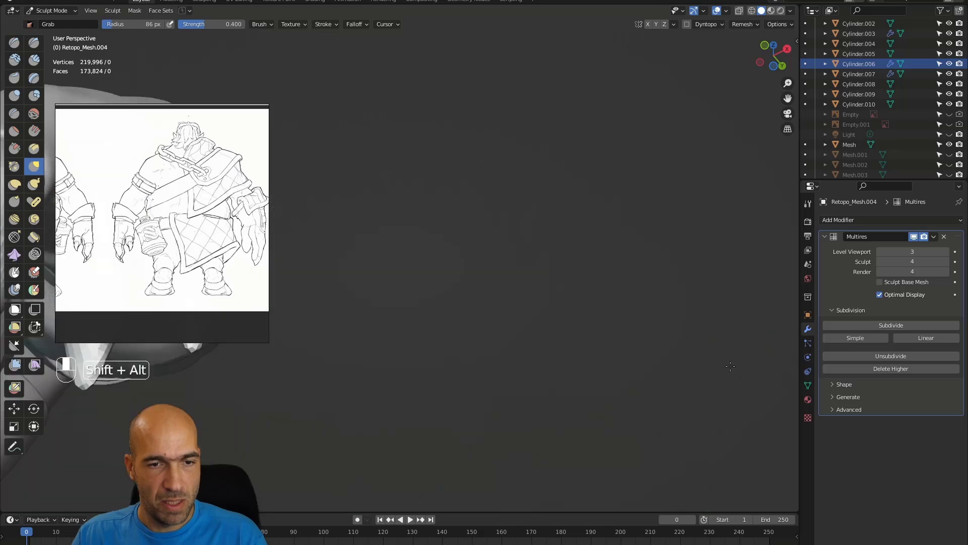
pyautogui.keyDown('alt'); pyautogui.keyDown('shift'); pyautogui.moveTo(741, 378); pyautogui.dragTo(517, 319); pyautogui.keyUp('shift'); pyautogui.keyUp('alt')
pyautogui.keyDown('alt'); pyautogui.keyDown('shift'); pyautogui.moveTo(517, 319); pyautogui.dragTo(524, 319, button='middle'); pyautogui.keyUp('shift'); pyautogui.keyUp('alt')
pyautogui.moveTo(454, 398); pyautogui.dragTo(447, 402)
# Sharpen the glove's seam and folds along the side of the hand with an 86 px Pinch brush.
pyautogui.keyDown('alt'); pyautogui.moveTo(482, 364); pyautogui.dragTo(399, 397, button='middle'); pyautogui.keyUp('alt')
pyautogui.keyDown('alt'); pyautogui.moveTo(481, 384); pyautogui.dragTo(479, 379, button='middle'); pyautogui.keyUp('alt')
pyautogui.press('p')
pyautogui.moveTo(471, 363); pyautogui.dragTo(468, 399)
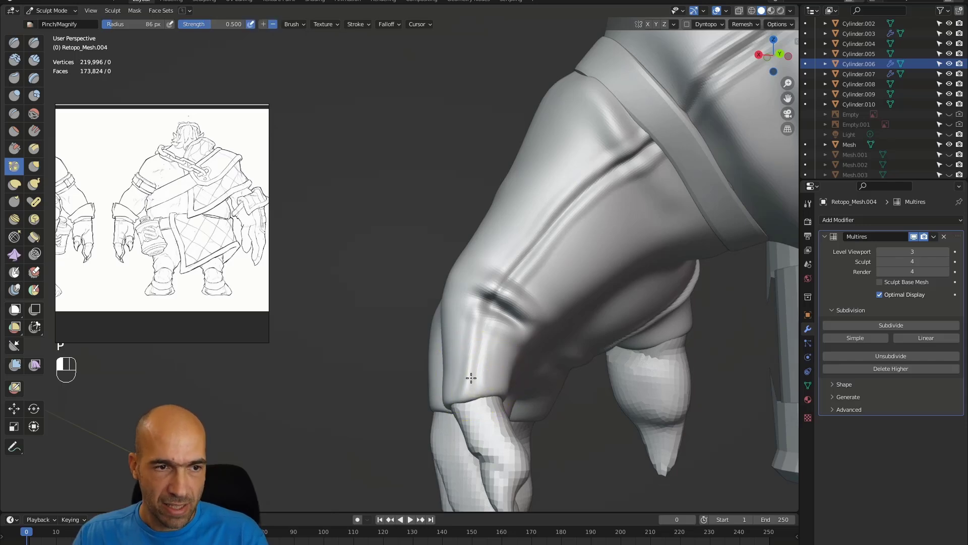
pyautogui.moveTo(546, 242); pyautogui.dragTo(662, 132)
# Switch sculpting from the glove to the waist belt.
pyautogui.moveTo(504, 224)
pyautogui.keyDown('alt'); pyautogui.mouseDown(button='middle')
pyautogui.moveTo(530, 229)
pyautogui.moveTo(496, 290)
pyautogui.mouseUp(button='middle'); pyautogui.keyUp('alt')
pyautogui.keyDown('alt'); pyautogui.moveTo(496, 290); pyautogui.dragTo(575, 290, button='middle'); pyautogui.keyUp('alt')
pyautogui.keyDown('ctrl'); pyautogui.keyDown('alt'); pyautogui.moveTo(575, 290); pyautogui.dragTo(565, 232, button='middle'); pyautogui.keyUp('alt'); pyautogui.keyUp('ctrl')
pyautogui.keyDown('alt'); pyautogui.moveTo(519, 288); pyautogui.dragTo(553, 300, button='middle'); pyautogui.keyUp('alt')
pyautogui.keyDown('alt'); pyautogui.moveTo(588, 270); pyautogui.dragTo(560, 288, button='middle'); pyautogui.keyUp('alt')
pyautogui.keyDown('alt'); pyautogui.keyDown('shift'); pyautogui.moveTo(348, 328); pyautogui.dragTo(631, 353, button='middle'); pyautogui.keyUp('shift'); pyautogui.keyUp('alt')
pyautogui.keyDown('alt'); pyautogui.moveTo(509, 356); pyautogui.dragTo(569, 355, button='middle'); pyautogui.keyUp('alt')
pyautogui.hotkey('alt', 'shift')
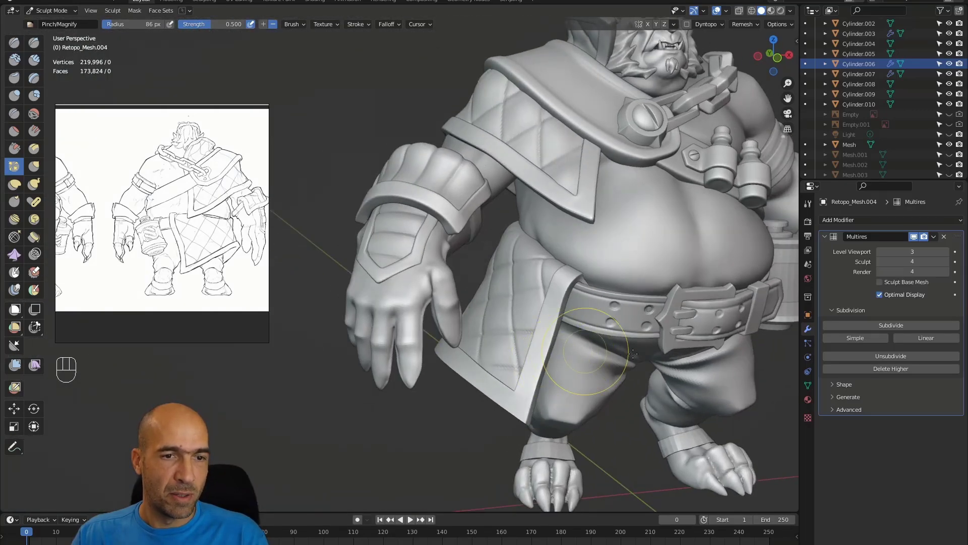
pyautogui.hotkey('alt', 'q')
pyautogui.hotkey('alt', 'q')
pyautogui.hotkey('alt', 'q')
pyautogui.hotkey('alt', 'shift')
pyautogui.hotkey('alt', 'q')
pyautogui.keyDown('alt'); pyautogui.keyDown('shift'); pyautogui.moveTo(667, 328); pyautogui.dragTo(625, 326, button='middle'); pyautogui.keyUp('shift'); pyautogui.keyUp('alt')
pyautogui.press('a')
pyautogui.click(602, 375)
pyautogui.moveTo(701, 387)
pyautogui.keyDown('alt'); pyautogui.keyDown('shift'); pyautogui.mouseDown(button='middle')
pyautogui.moveTo(628, 387)
pyautogui.moveTo(496, 360)
pyautogui.mouseUp(button='middle'); pyautogui.keyUp('shift'); pyautogui.keyUp('alt')
# Cut a small nick into the belt's upper edge beside the buckle with a 31 px Clay Strips brush and soften it.
pyautogui.press('c')
pyautogui.press('[')
pyautogui.press('[')
pyautogui.press('[')
pyautogui.press('[')
pyautogui.press('[')
pyautogui.press('[')
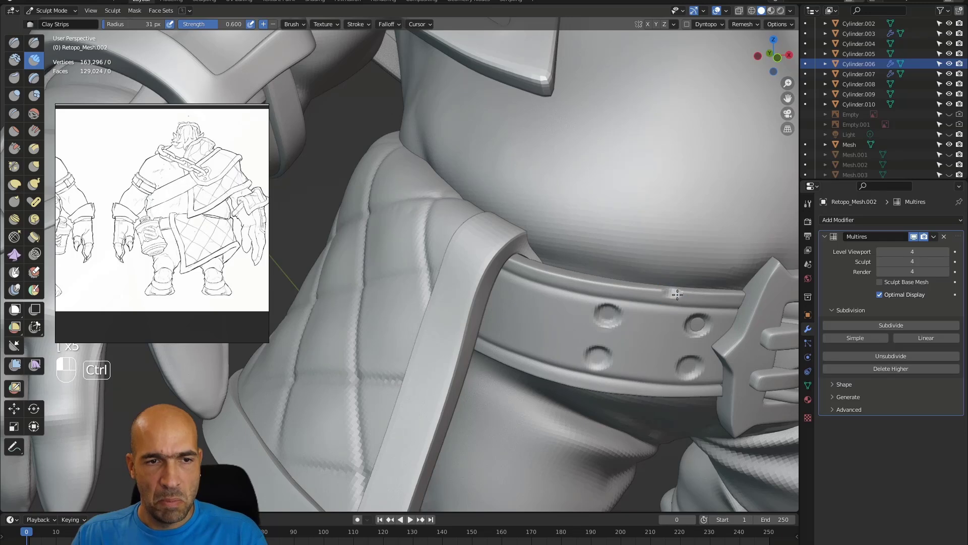
pyautogui.press('shift')
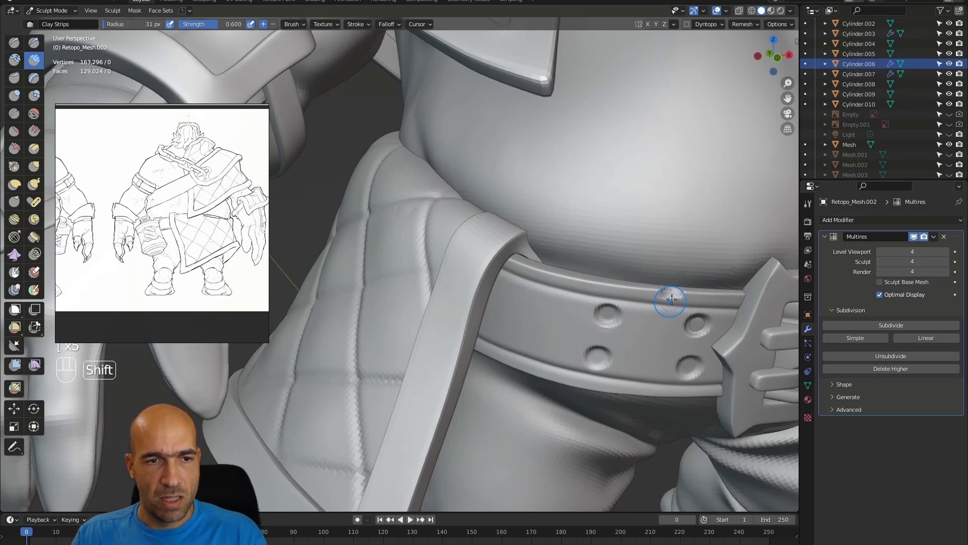
# Switch sculpting to the belt's loose strap end and cut a softened nick into its upper edge near the loop.
pyautogui.keyDown('alt'); pyautogui.keyDown('shift'); pyautogui.moveTo(666, 332); pyautogui.dragTo(333, 312, button='middle'); pyautogui.keyUp('shift'); pyautogui.keyUp('alt')
pyautogui.keyDown('alt'); pyautogui.moveTo(560, 320); pyautogui.dragTo(536, 322, button='middle'); pyautogui.keyUp('alt')
pyautogui.hotkey('alt', 'q')
pyautogui.press('ctrl')
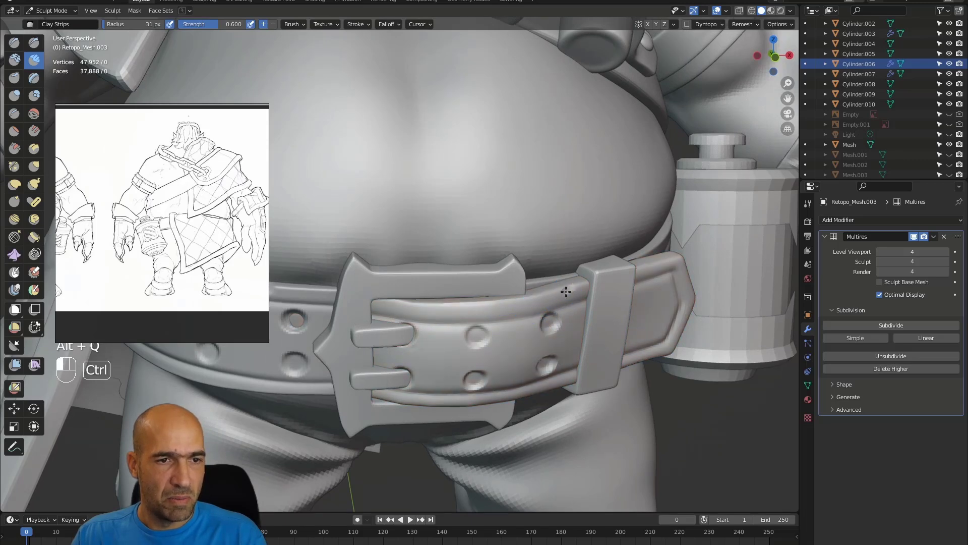
pyautogui.press('shift')
# Examine the belt buckle, then switch sculpting to the quilted waist cloth and inspect its stitching and the shoulder cape.
pyautogui.keyDown('alt'); pyautogui.moveTo(646, 326); pyautogui.dragTo(612, 323, button='middle'); pyautogui.keyUp('alt')
pyautogui.keyDown('ctrl'); pyautogui.keyDown('alt'); pyautogui.moveTo(613, 273); pyautogui.dragTo(469, 242, button='middle'); pyautogui.keyUp('alt'); pyautogui.keyUp('ctrl')
pyautogui.keyDown('alt'); pyautogui.keyDown('shift'); pyautogui.moveTo(428, 439); pyautogui.dragTo(500, 212, button='middle'); pyautogui.keyUp('shift'); pyautogui.keyUp('alt')
pyautogui.moveTo(492, 349)
pyautogui.keyDown('ctrl'); pyautogui.keyDown('alt'); pyautogui.mouseDown(button='middle')
pyautogui.moveTo(558, 296)
pyautogui.moveTo(525, 249)
pyautogui.moveTo(503, 255)
pyautogui.moveTo(517, 273)
pyautogui.moveTo(509, 265)
pyautogui.mouseUp(button='middle'); pyautogui.keyUp('alt'); pyautogui.keyUp('ctrl')
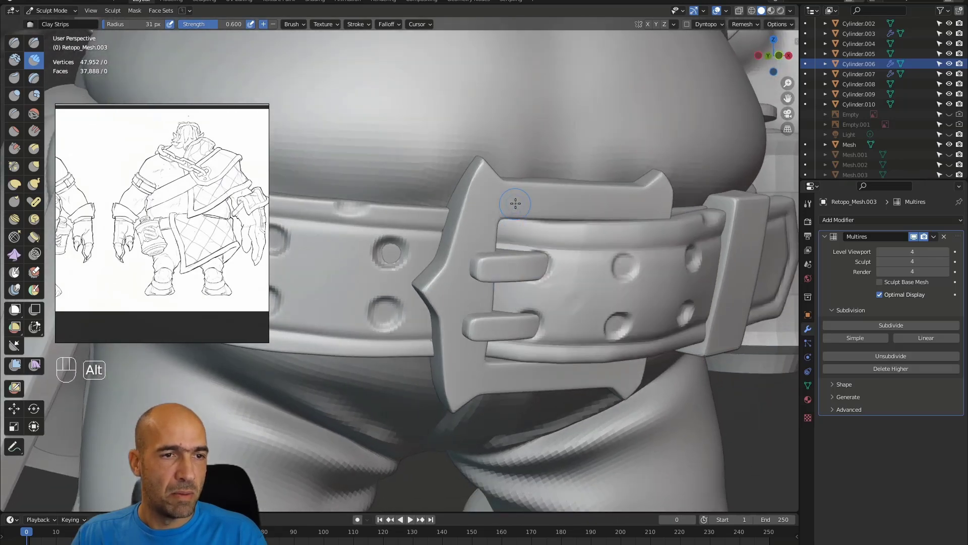
pyautogui.moveTo(472, 235)
pyautogui.keyDown('ctrl'); pyautogui.keyDown('alt'); pyautogui.mouseDown(button='middle')
pyautogui.moveTo(449, 255)
pyautogui.moveTo(487, 298)
pyautogui.mouseUp(button='middle'); pyautogui.keyUp('alt'); pyautogui.keyUp('ctrl')
pyautogui.hotkey('alt', 'q')
pyautogui.keyDown('alt'); pyautogui.moveTo(380, 296); pyautogui.dragTo(463, 333, button='middle'); pyautogui.keyUp('alt')
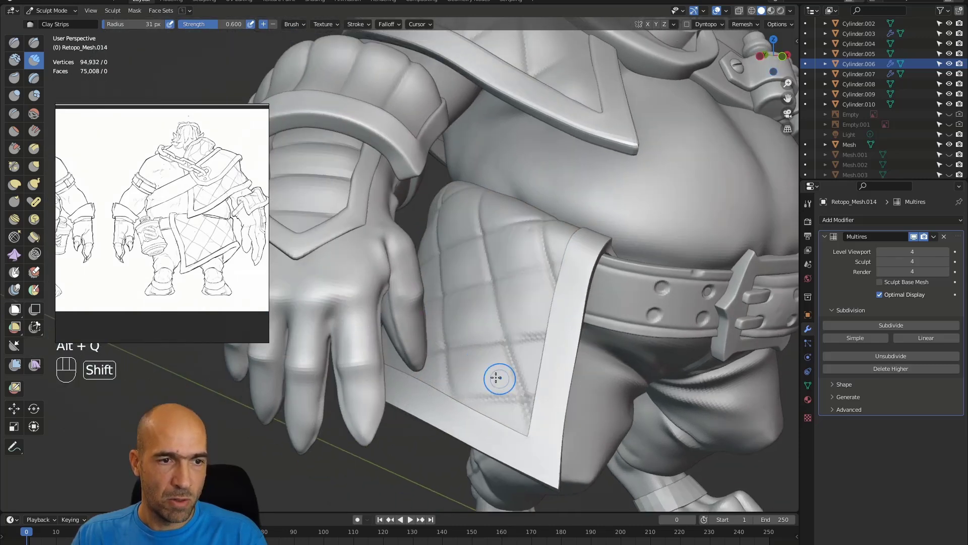
pyautogui.keyDown('alt'); pyautogui.keyDown('shift'); pyautogui.moveTo(530, 298); pyautogui.dragTo(524, 271, button='middle'); pyautogui.keyUp('shift'); pyautogui.keyUp('alt')
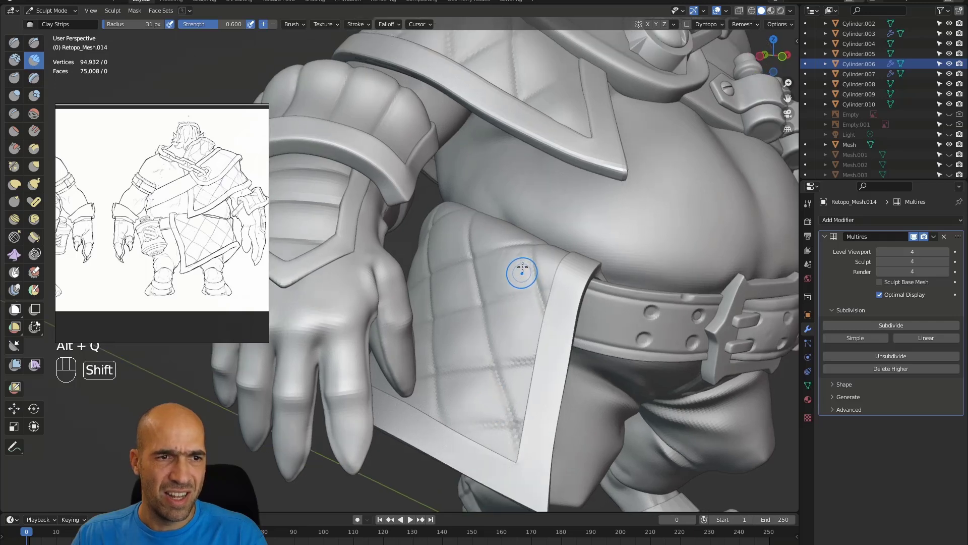
pyautogui.moveTo(462, 244)
pyautogui.keyDown('alt'); pyautogui.keyDown('shift'); pyautogui.mouseDown(button='middle')
pyautogui.moveTo(462, 226)
pyautogui.moveTo(489, 207)
pyautogui.moveTo(480, 213)
pyautogui.mouseUp(button='middle'); pyautogui.keyUp('shift'); pyautogui.keyUp('alt')
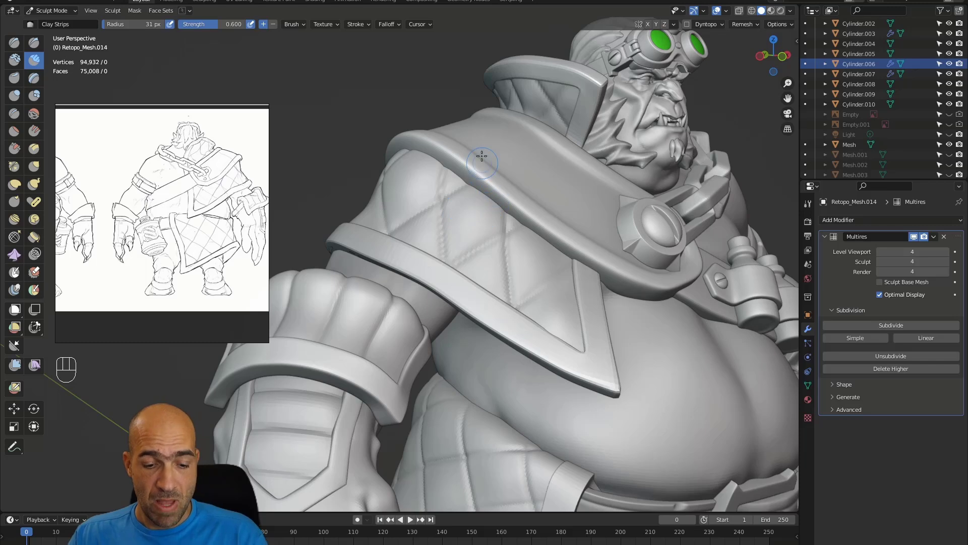
# Switch sculpting to the quilted shoulder cape and tighten its diamond seams, front and back, with a 45 px Pinch brush.
pyautogui.press('p')
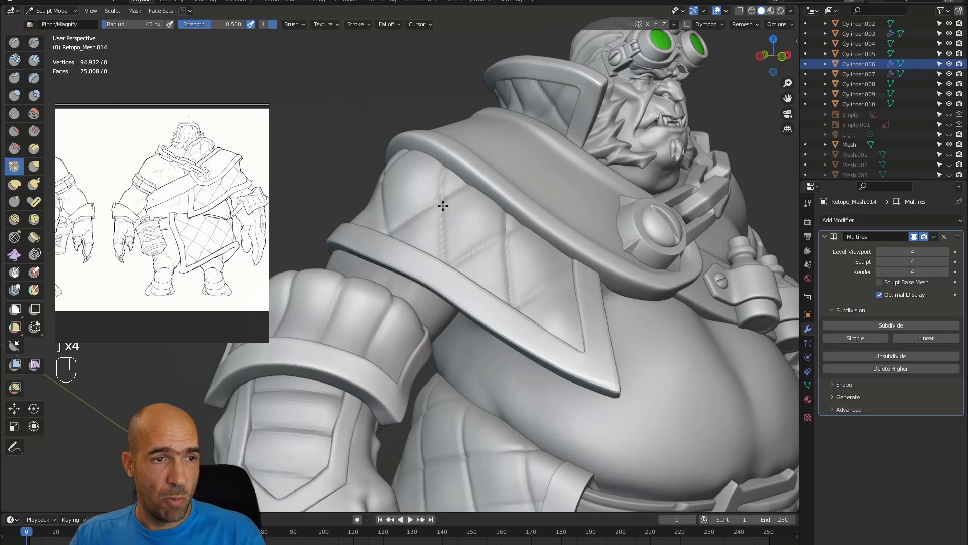
pyautogui.hotkey('alt', 'q')
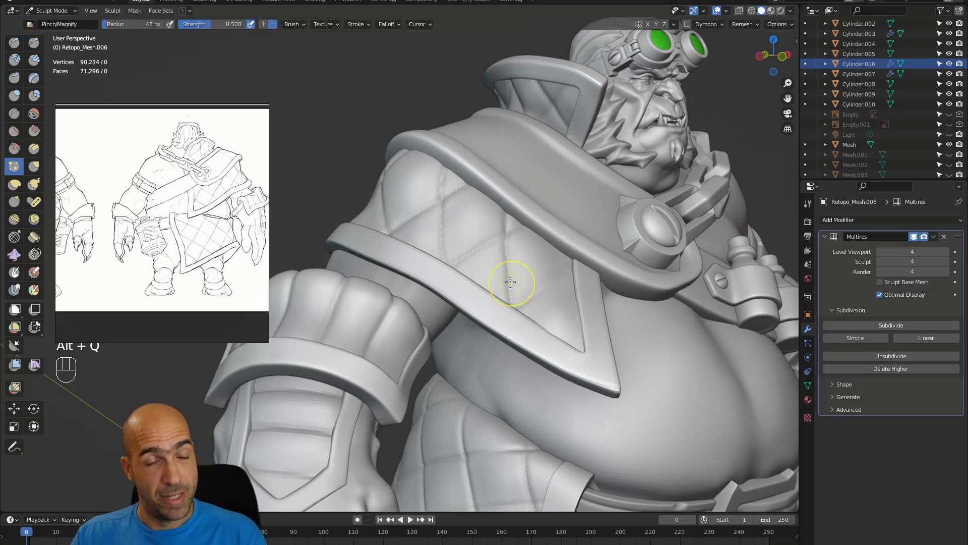
pyautogui.hotkey('ctrl', 'z')
pyautogui.moveTo(509, 250); pyautogui.dragTo(460, 331, button='middle')
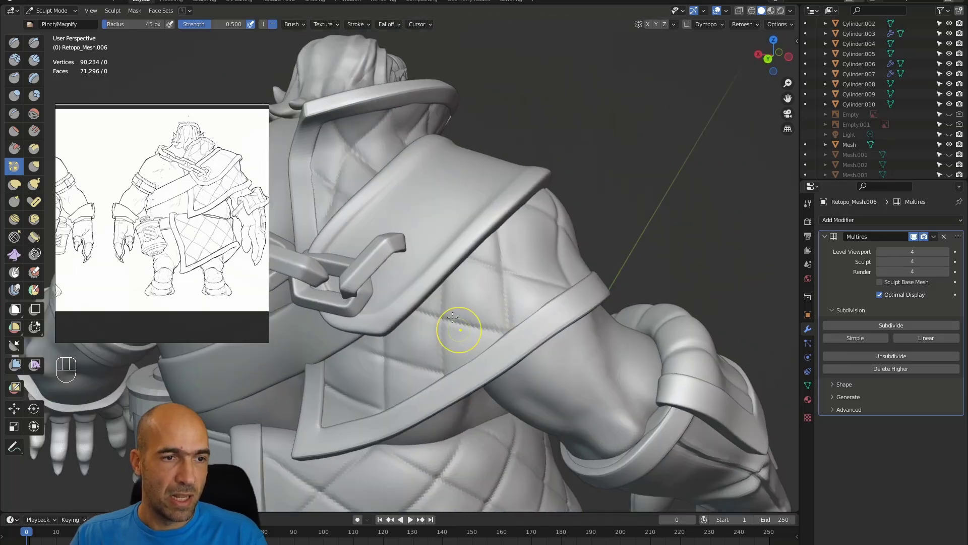
pyautogui.moveTo(367, 356); pyautogui.dragTo(388, 424)
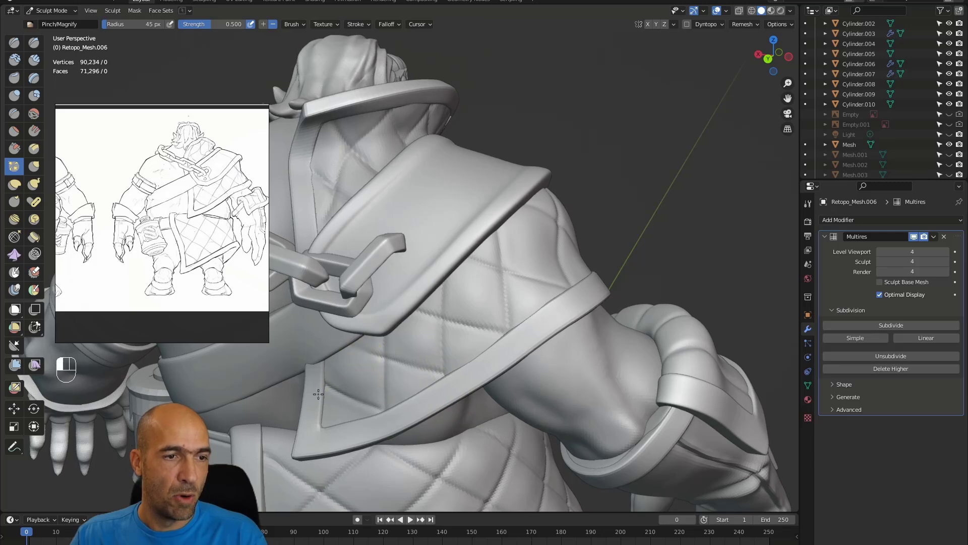
# Tighten the quilted seams around the cape's raised collar with the 45 px Pinch brush.
pyautogui.moveTo(325, 394); pyautogui.dragTo(385, 302, button='middle')
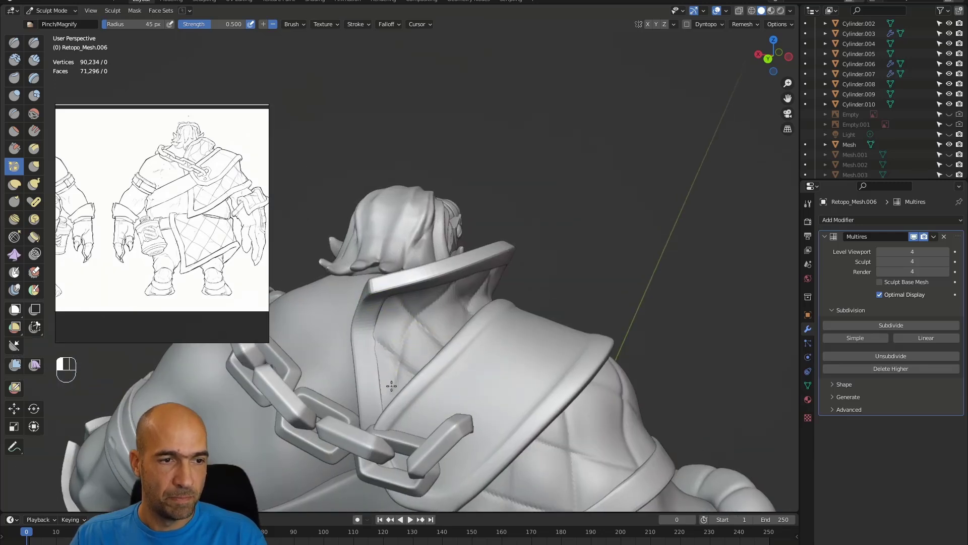
pyautogui.moveTo(484, 328); pyautogui.dragTo(461, 292, button='middle')
pyautogui.moveTo(496, 340); pyautogui.dragTo(517, 289, button='middle')
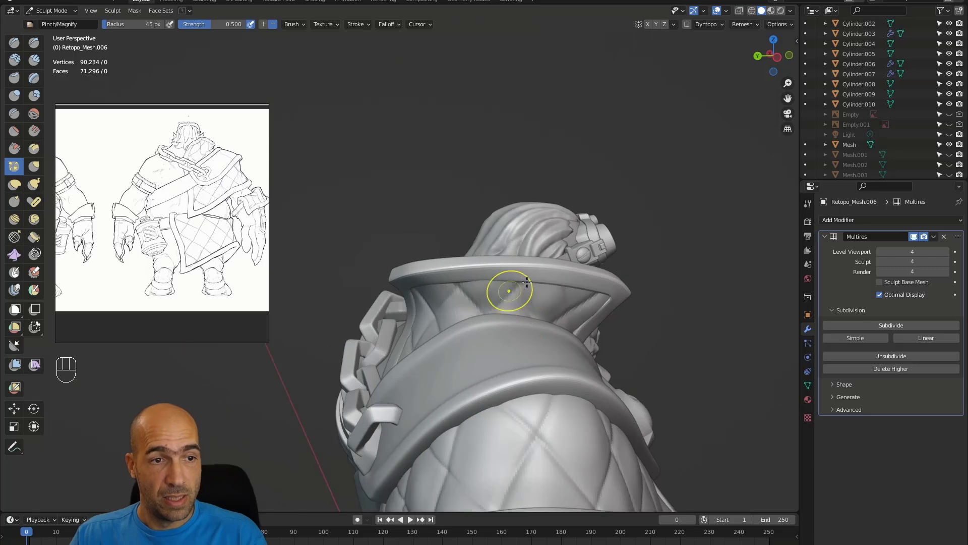
pyautogui.click(560, 324)
# Switch sculpting to the quilted waist cloth and pinch the diamond seams across its back with the 45 px brush.
pyautogui.keyDown('ctrl'); pyautogui.keyDown('alt'); pyautogui.moveTo(560, 325); pyautogui.dragTo(510, 469, button='middle'); pyautogui.keyUp('alt'); pyautogui.keyUp('ctrl')
pyautogui.keyDown('alt'); pyautogui.moveTo(494, 487); pyautogui.dragTo(505, 471, button='middle'); pyautogui.keyUp('alt')
pyautogui.keyDown('alt'); pyautogui.keyDown('shift'); pyautogui.moveTo(486, 480); pyautogui.dragTo(562, 345, button='middle'); pyautogui.keyUp('shift'); pyautogui.keyUp('alt')
pyautogui.moveTo(504, 333)
pyautogui.keyDown('alt'); pyautogui.mouseDown(button='middle')
pyautogui.moveTo(530, 363)
pyautogui.moveTo(514, 333)
pyautogui.mouseUp(button='middle'); pyautogui.keyUp('alt')
pyautogui.hotkey('alt', 'q')
pyautogui.keyDown('alt'); pyautogui.moveTo(564, 360); pyautogui.dragTo(586, 338, button='middle'); pyautogui.keyUp('alt')
pyautogui.keyDown('alt'); pyautogui.keyDown('shift'); pyautogui.moveTo(589, 373); pyautogui.dragTo(557, 361, button='middle'); pyautogui.keyUp('shift'); pyautogui.keyUp('alt')
pyautogui.keyDown('ctrl'); pyautogui.keyDown('alt'); pyautogui.moveTo(556, 361); pyautogui.dragTo(563, 348, button='middle'); pyautogui.keyUp('alt'); pyautogui.keyUp('ctrl')
pyautogui.keyDown('shift'); pyautogui.moveTo(551, 362); pyautogui.dragTo(548, 366); pyautogui.keyUp('shift')
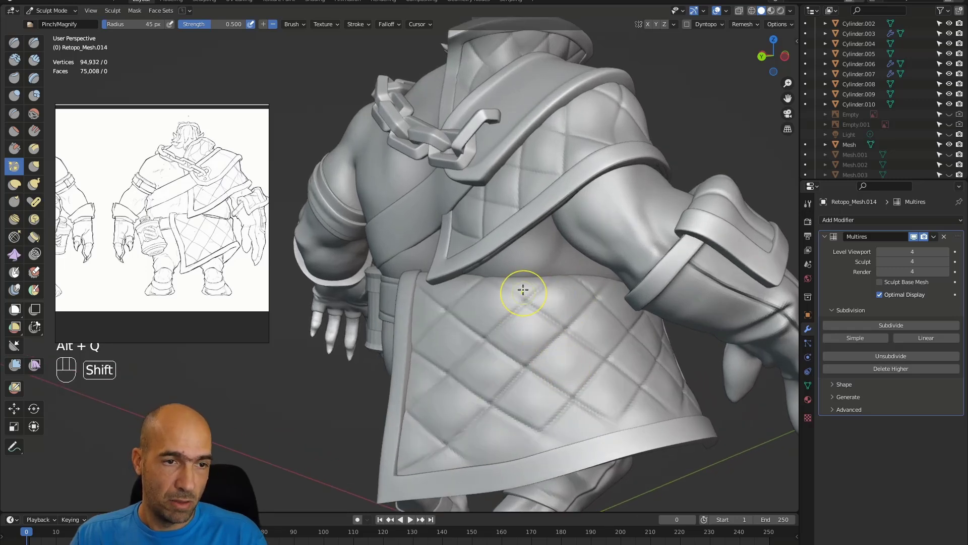
pyautogui.moveTo(511, 378); pyautogui.dragTo(477, 415)
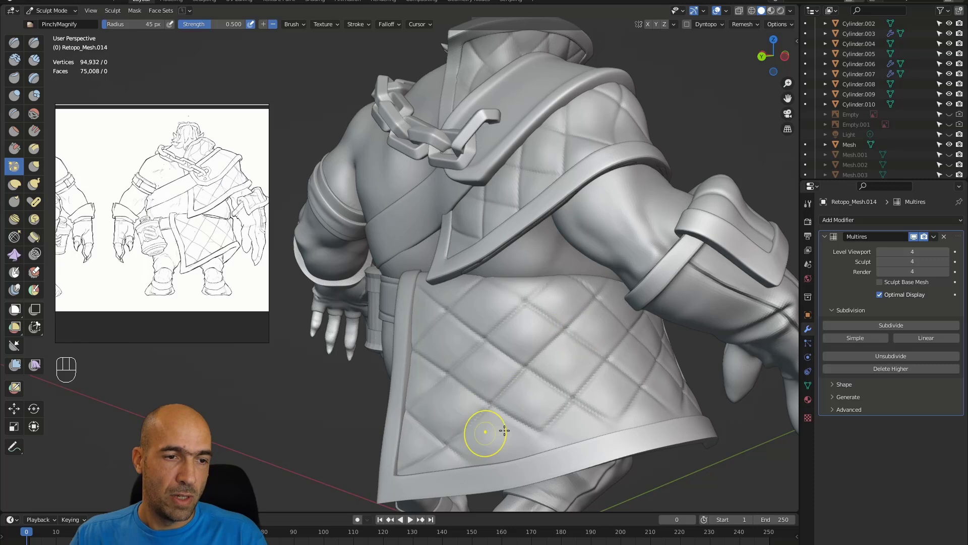
# Carve the waist cloth's quilt seams down to the hem with a 25 px Draw Sharp brush and tighten them with Pinch.
pyautogui.press('1')
pyautogui.press('[')
pyautogui.press('[')
pyautogui.press('[')
pyautogui.press('[')
pyautogui.press('[')
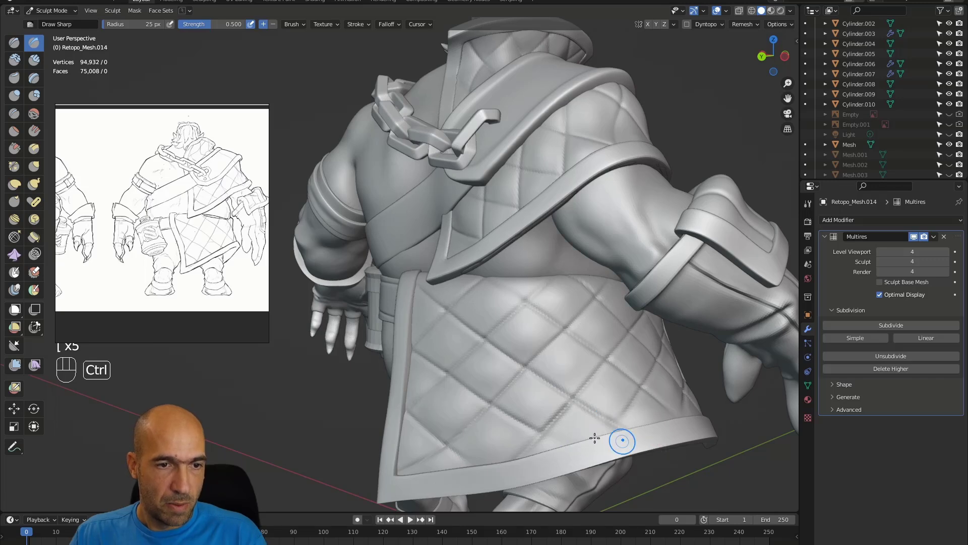
pyautogui.hotkey('ctrl', 'z')
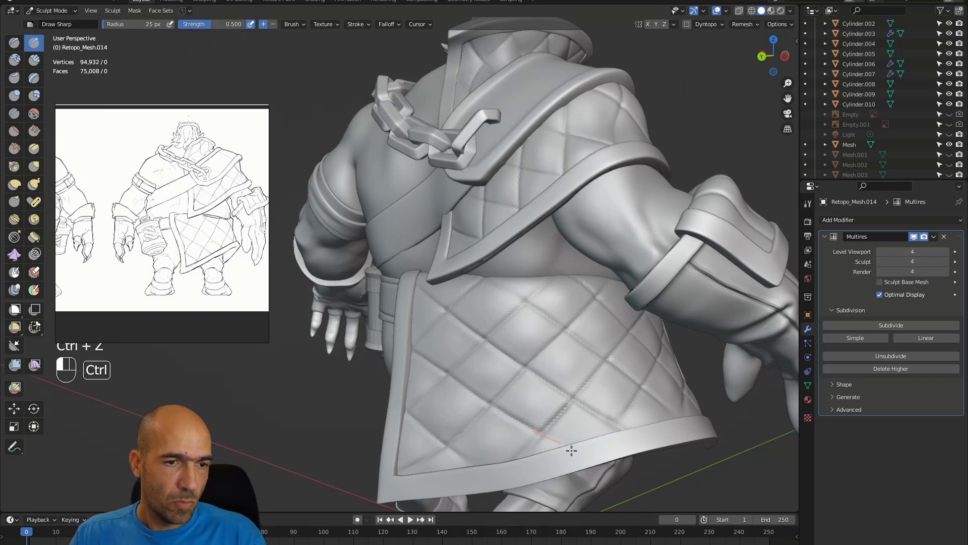
pyautogui.keyDown('ctrl'); pyautogui.moveTo(611, 467); pyautogui.dragTo(579, 448); pyautogui.keyUp('ctrl')
pyautogui.press('p')
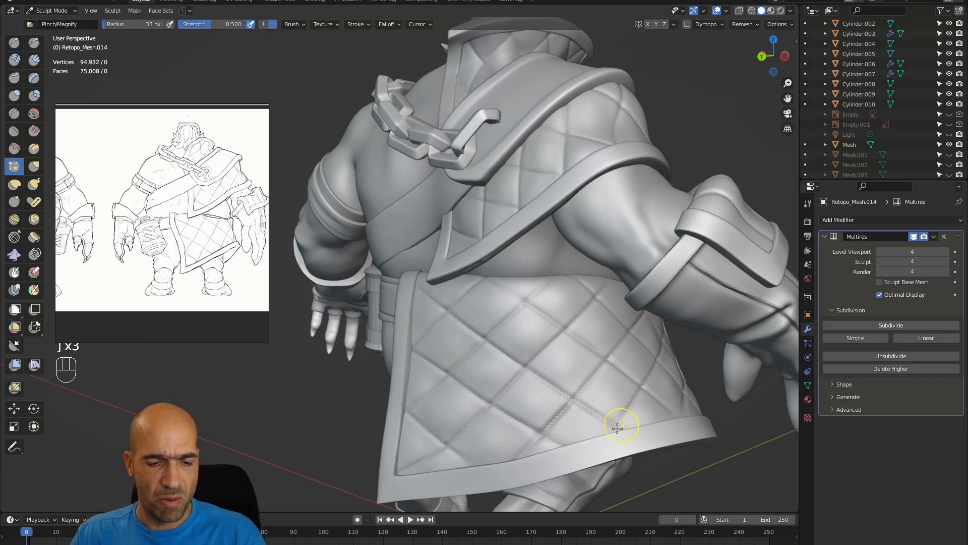
# Carve further quilt seams out to the waist cloth's hem and rear border with a 23 px Draw Sharp brush.
pyautogui.press('1')
pyautogui.press('[')
pyautogui.press('[')
pyautogui.press('[')
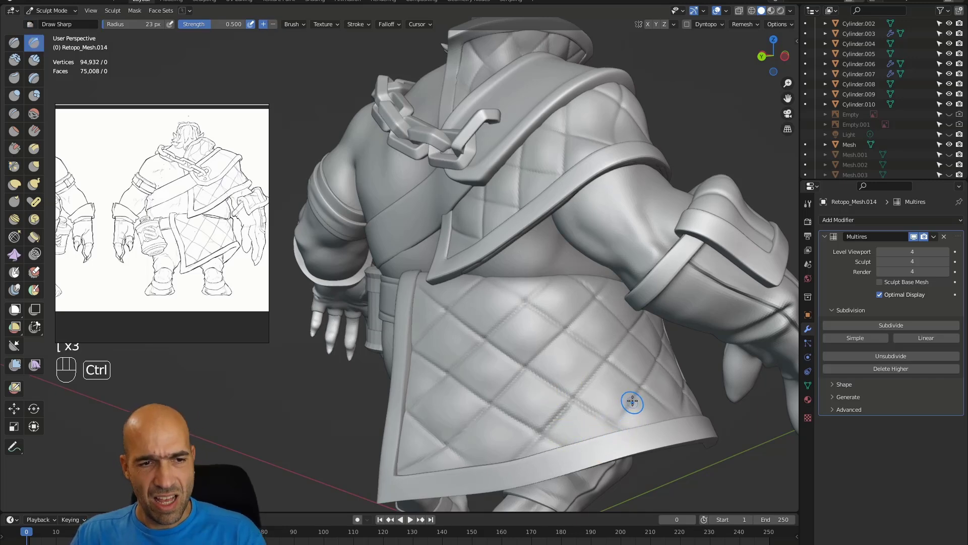
pyautogui.keyDown('alt'); pyautogui.moveTo(646, 432); pyautogui.dragTo(698, 426); pyautogui.keyUp('alt')
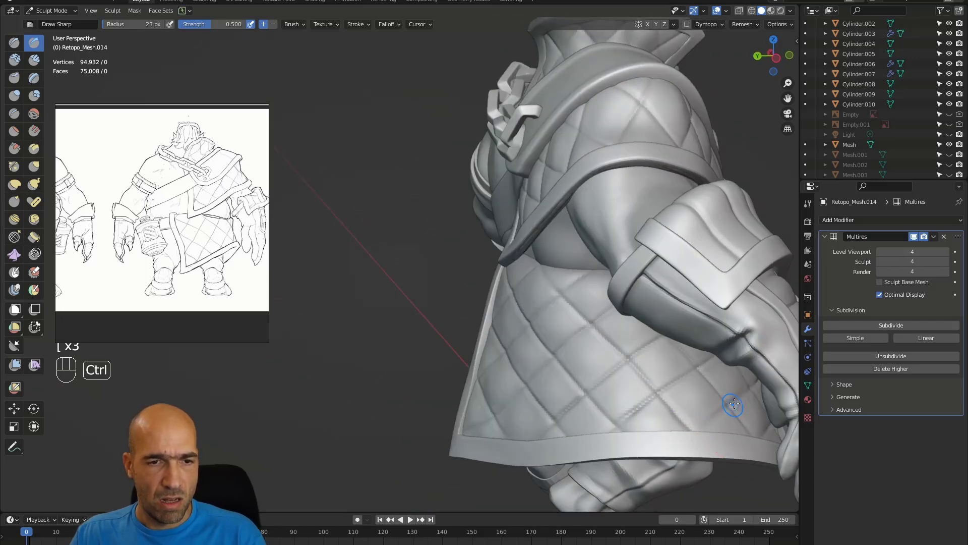
pyautogui.moveTo(646, 464)
pyautogui.keyDown('alt'); pyautogui.mouseDown()
pyautogui.moveTo(683, 430)
pyautogui.moveTo(682, 489)
pyautogui.moveTo(610, 389)
pyautogui.moveTo(583, 388)
pyautogui.moveTo(636, 411)
pyautogui.mouseUp(); pyautogui.keyUp('alt')
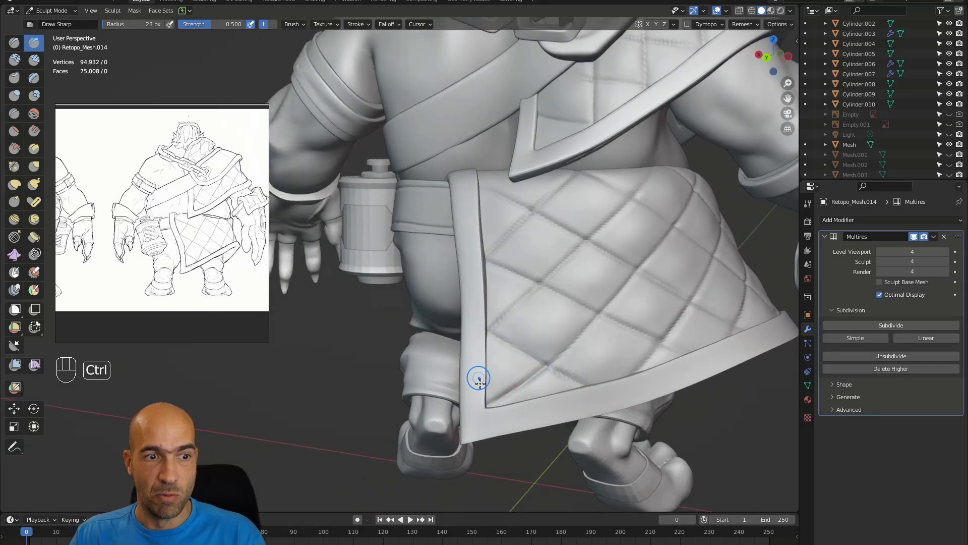
pyautogui.keyDown('alt'); pyautogui.moveTo(553, 352); pyautogui.dragTo(528, 274); pyautogui.keyUp('alt')
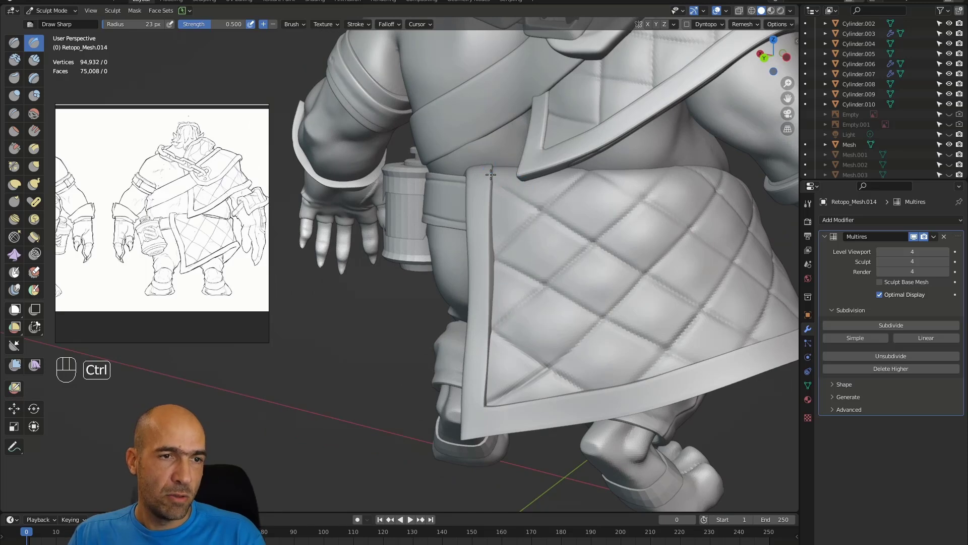
pyautogui.keyDown('ctrl'); pyautogui.moveTo(545, 212); pyautogui.dragTo(555, 223); pyautogui.keyUp('ctrl')
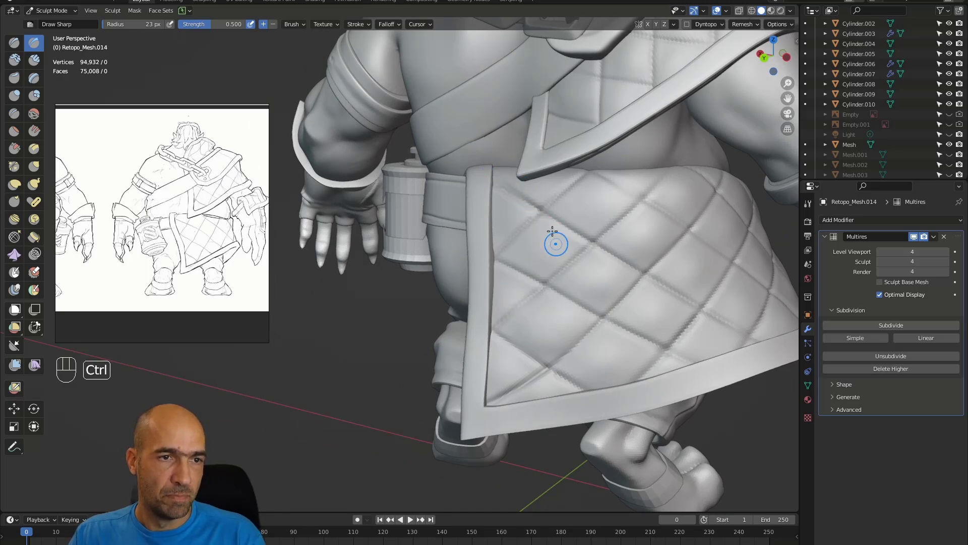
# Pinch the waist cloth's rear border seam with a 33 px brush and its diamond seams with a 53 px brush.
pyautogui.press('p')
pyautogui.press(']')
pyautogui.press(']')
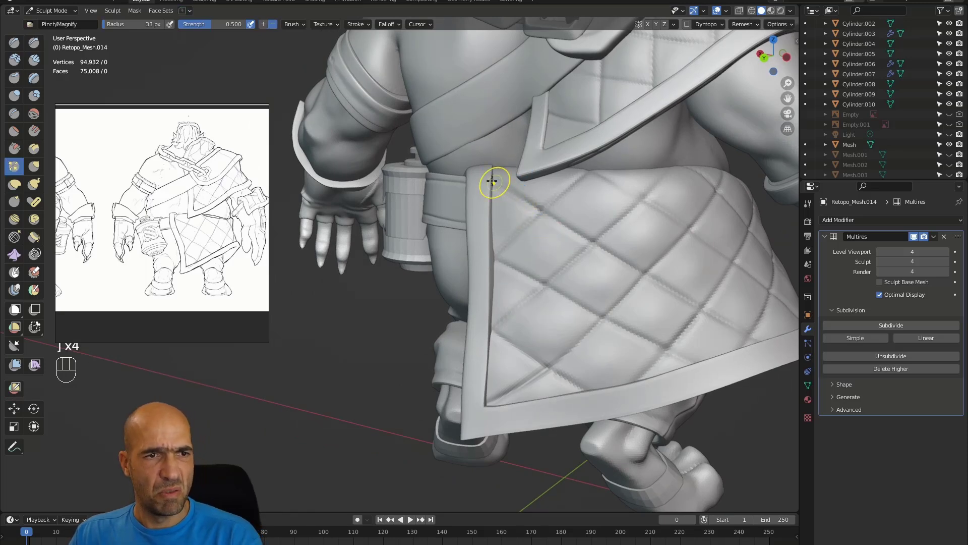
pyautogui.keyDown('shift'); pyautogui.moveTo(493, 181); pyautogui.dragTo(491, 236); pyautogui.keyUp('shift')
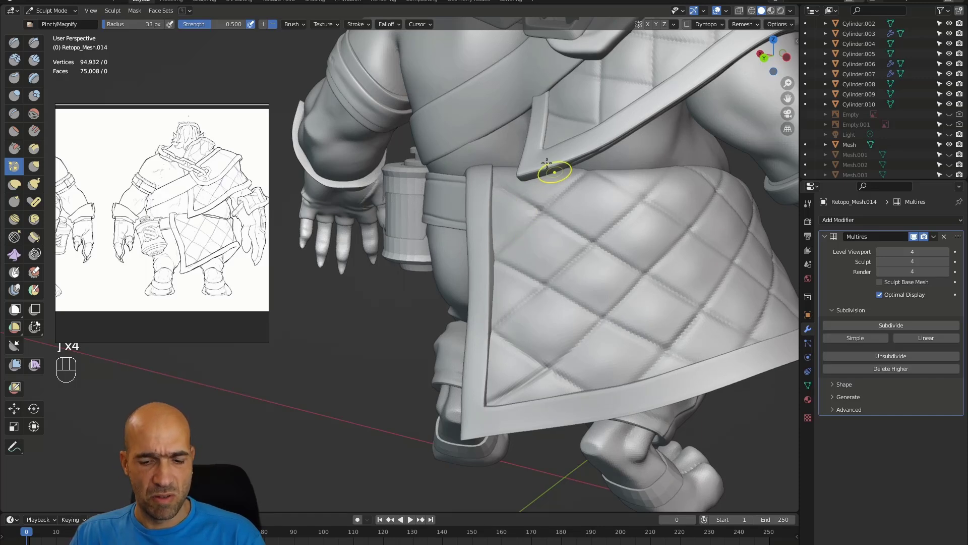
pyautogui.press(']')
pyautogui.press(']')
pyautogui.press(']')
pyautogui.press(']')
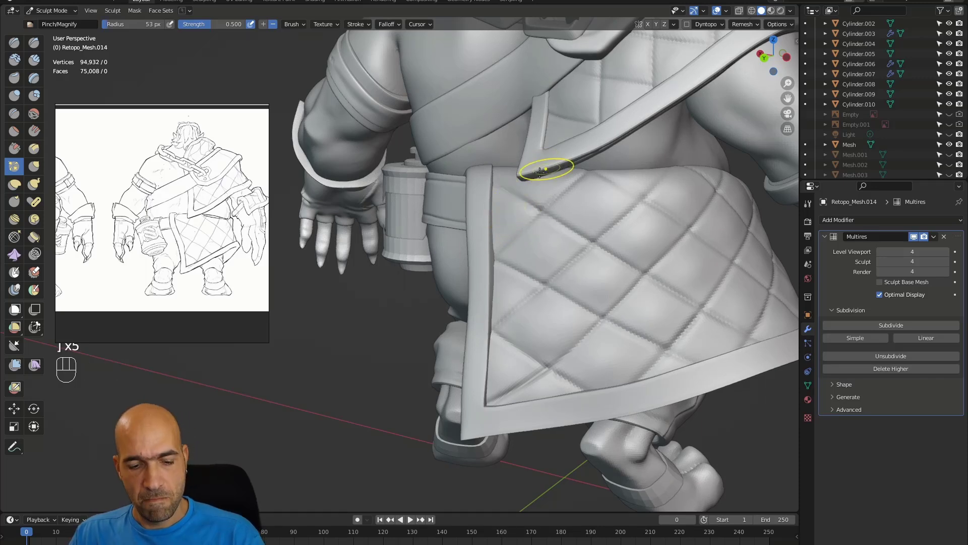
pyautogui.press('p')
pyautogui.moveTo(530, 195)
pyautogui.mouseDown()
pyautogui.moveTo(504, 210)
pyautogui.moveTo(504, 234)
pyautogui.moveTo(537, 287)
pyautogui.mouseUp()
pyautogui.moveTo(542, 285)
pyautogui.keyDown('alt'); pyautogui.mouseDown()
pyautogui.moveTo(601, 271)
pyautogui.moveTo(580, 265)
pyautogui.moveTo(579, 249)
pyautogui.mouseUp(); pyautogui.keyUp('alt')
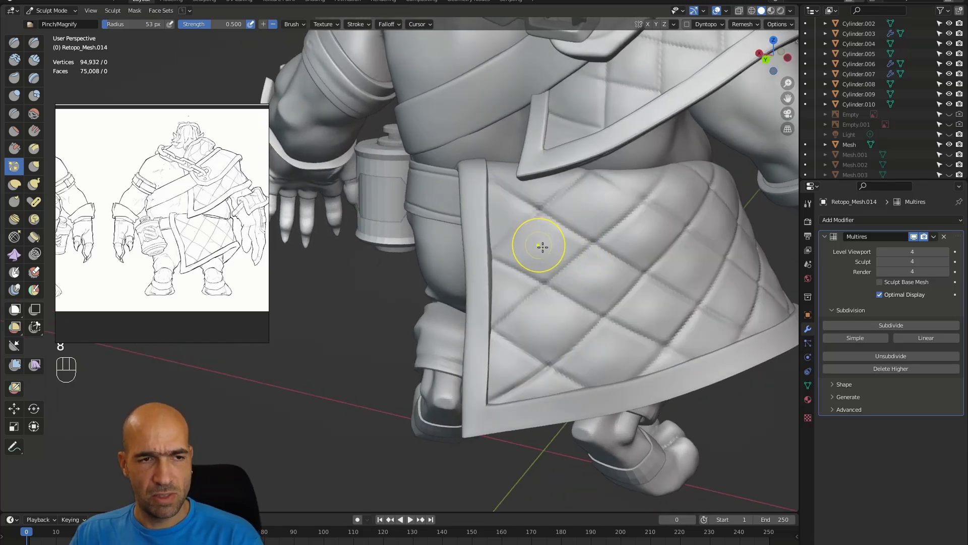
# Puff up the padded diamonds on the back of the waist cloth with a 53 px Inflate brush.
pyautogui.press('6')
pyautogui.moveTo(530, 270); pyautogui.dragTo(548, 257)
pyautogui.moveTo(581, 273)
pyautogui.mouseDown()
pyautogui.moveTo(596, 259)
pyautogui.moveTo(607, 275)
pyautogui.mouseUp()
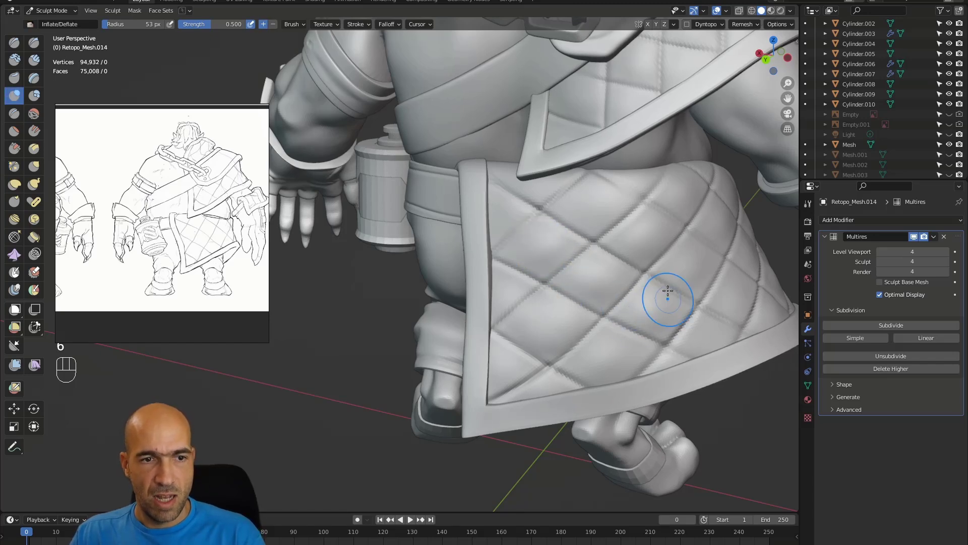
pyautogui.moveTo(605, 370); pyautogui.dragTo(565, 363)
pyautogui.moveTo(561, 353); pyautogui.dragTo(565, 318)
pyautogui.moveTo(550, 316)
pyautogui.mouseDown()
pyautogui.moveTo(519, 320)
pyautogui.moveTo(527, 314)
pyautogui.mouseUp()
# Inflate the quilt diamonds on the waist cloth's front side behind the gloved hand, smoothing where needed.
pyautogui.moveTo(731, 291)
pyautogui.keyDown('alt'); pyautogui.keyDown('shift'); pyautogui.mouseDown()
pyautogui.moveTo(631, 303)
pyautogui.moveTo(612, 321)
pyautogui.moveTo(636, 323)
pyautogui.moveTo(622, 332)
pyautogui.moveTo(615, 317)
pyautogui.mouseUp(); pyautogui.keyUp('shift'); pyautogui.keyUp('alt')
pyautogui.moveTo(616, 263)
pyautogui.mouseDown()
pyautogui.moveTo(620, 244)
pyautogui.moveTo(634, 272)
pyautogui.moveTo(628, 297)
pyautogui.mouseUp()
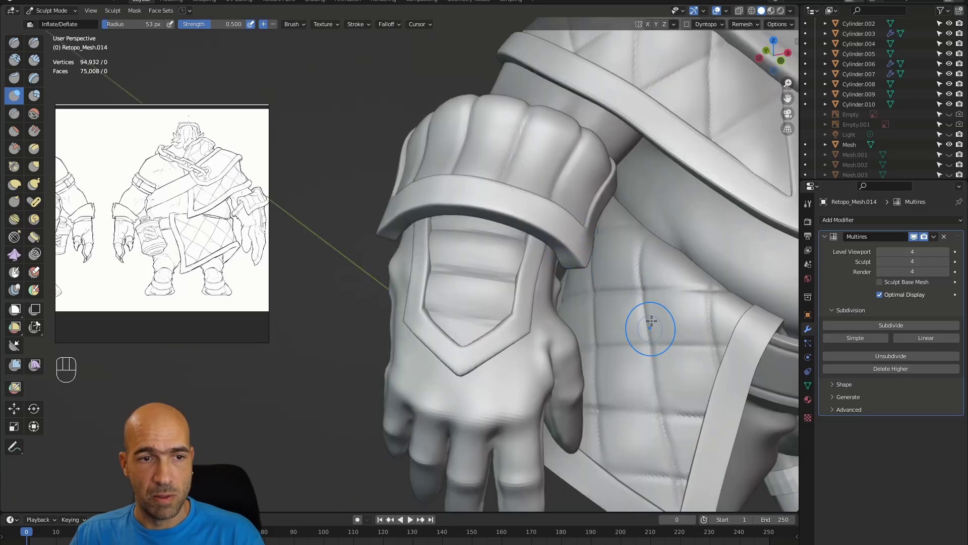
pyautogui.keyDown('shift'); pyautogui.moveTo(651, 329); pyautogui.dragTo(640, 304); pyautogui.keyUp('shift')
pyautogui.moveTo(651, 268); pyautogui.dragTo(695, 286)
pyautogui.moveTo(690, 328); pyautogui.dragTo(698, 347)
pyautogui.moveTo(671, 312)
pyautogui.keyDown('ctrl'); pyautogui.keyDown('alt'); pyautogui.mouseDown()
pyautogui.moveTo(648, 353)
pyautogui.moveTo(598, 344)
pyautogui.moveTo(534, 363)
pyautogui.moveTo(531, 337)
pyautogui.moveTo(482, 336)
pyautogui.moveTo(484, 353)
pyautogui.moveTo(544, 328)
pyautogui.moveTo(665, 322)
pyautogui.moveTo(584, 319)
pyautogui.moveTo(581, 297)
pyautogui.mouseUp(); pyautogui.keyUp('alt'); pyautogui.keyUp('ctrl')
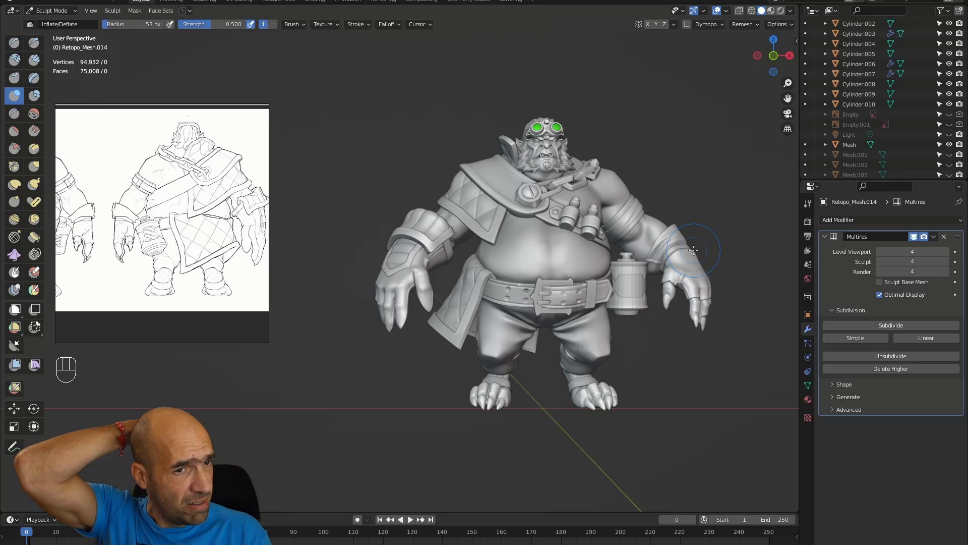
# Switch sculpting from the waist cloth to the ankle bands and apply their Solidify modifier.
pyautogui.moveTo(550, 408)
pyautogui.mouseDown(button='middle')
pyautogui.moveTo(674, 401)
pyautogui.moveTo(547, 388)
pyautogui.mouseUp(button='middle')
pyautogui.keyDown('alt'); pyautogui.keyDown('shift'); pyautogui.moveTo(546, 389); pyautogui.dragTo(523, 376); pyautogui.keyUp('shift'); pyautogui.keyUp('alt')
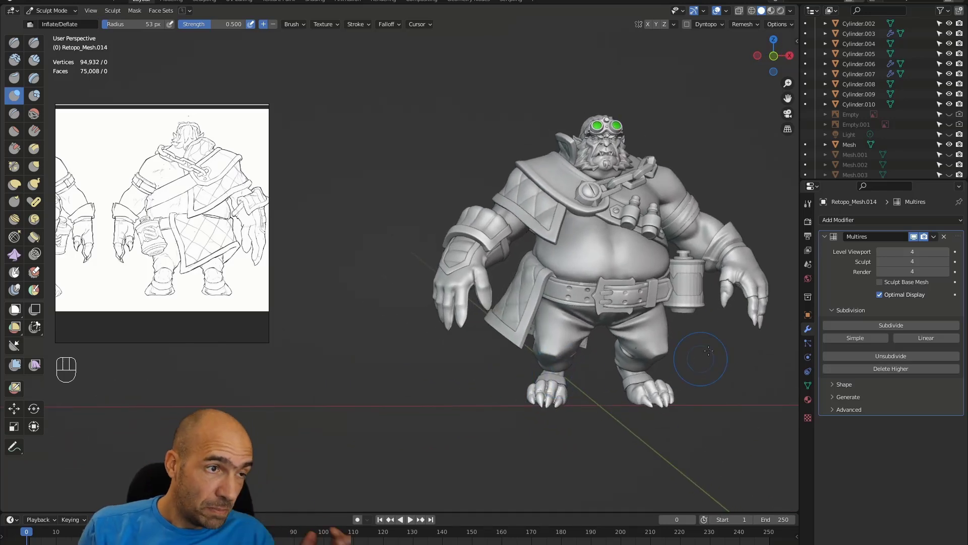
pyautogui.keyDown('ctrl'); pyautogui.keyDown('alt'); pyautogui.moveTo(694, 374); pyautogui.dragTo(694, 303, button='middle'); pyautogui.keyUp('alt'); pyautogui.keyUp('ctrl')
pyautogui.moveTo(694, 353)
pyautogui.keyDown('alt'); pyautogui.keyDown('shift'); pyautogui.mouseDown(button='middle')
pyautogui.moveTo(669, 302)
pyautogui.moveTo(393, 101)
pyautogui.mouseUp(button='middle'); pyautogui.keyUp('shift'); pyautogui.keyUp('alt')
pyautogui.keyDown('ctrl'); pyautogui.keyDown('alt'); pyautogui.moveTo(454, 323); pyautogui.dragTo(469, 262, button='middle'); pyautogui.keyUp('alt'); pyautogui.keyUp('ctrl')
pyautogui.keyDown('alt'); pyautogui.moveTo(469, 302); pyautogui.dragTo(555, 313, button='middle'); pyautogui.keyUp('alt')
pyautogui.moveTo(555, 312)
pyautogui.keyDown('alt'); pyautogui.keyDown('shift'); pyautogui.mouseDown(button='middle')
pyautogui.moveTo(568, 316)
pyautogui.moveTo(252, 60)
pyautogui.moveTo(512, 320)
pyautogui.mouseUp(button='middle'); pyautogui.keyUp('shift'); pyautogui.keyUp('alt')
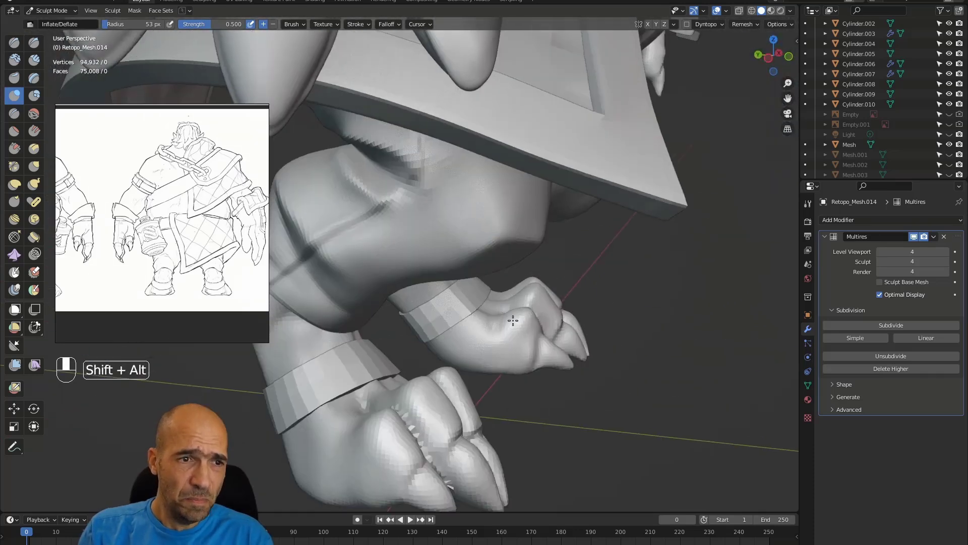
pyautogui.hotkey('alt', 'q')
pyautogui.keyDown('alt'); pyautogui.moveTo(346, 382); pyautogui.dragTo(378, 353, button='middle'); pyautogui.keyUp('alt')
pyautogui.moveTo(378, 353)
pyautogui.keyDown('alt'); pyautogui.keyDown('shift'); pyautogui.mouseDown(button='middle')
pyautogui.moveTo(419, 370)
pyautogui.moveTo(452, 353)
pyautogui.mouseUp(button='middle'); pyautogui.keyUp('shift'); pyautogui.keyUp('alt')
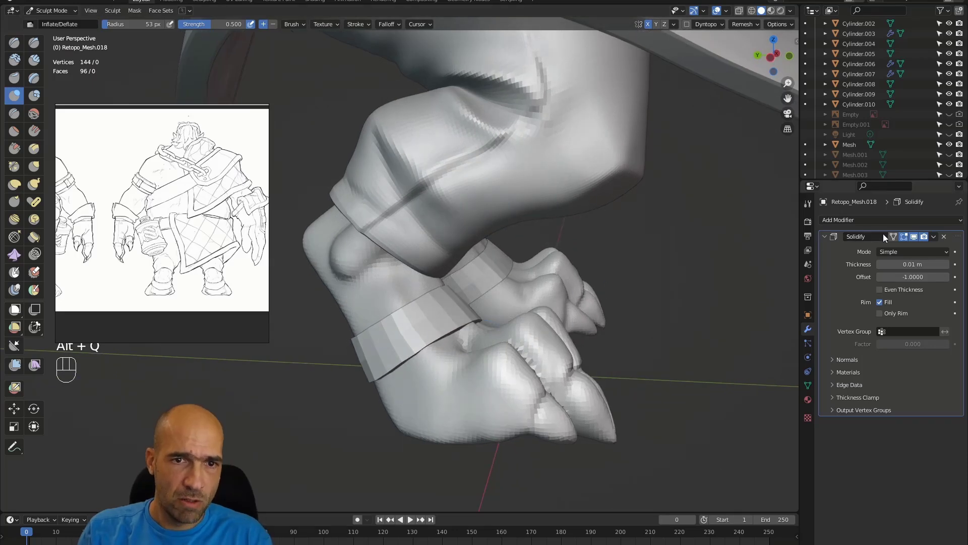
pyautogui.click(933, 237)
pyautogui.click(917, 244)
# Add a Subdivision Surface modifier to the ankle bands with viewport and render levels set to 3.
pyautogui.keyDown('ctrl'); pyautogui.keyDown('alt'); pyautogui.moveTo(474, 303); pyautogui.dragTo(478, 318, button='middle'); pyautogui.keyUp('alt'); pyautogui.keyUp('ctrl')
pyautogui.click(830, 222)
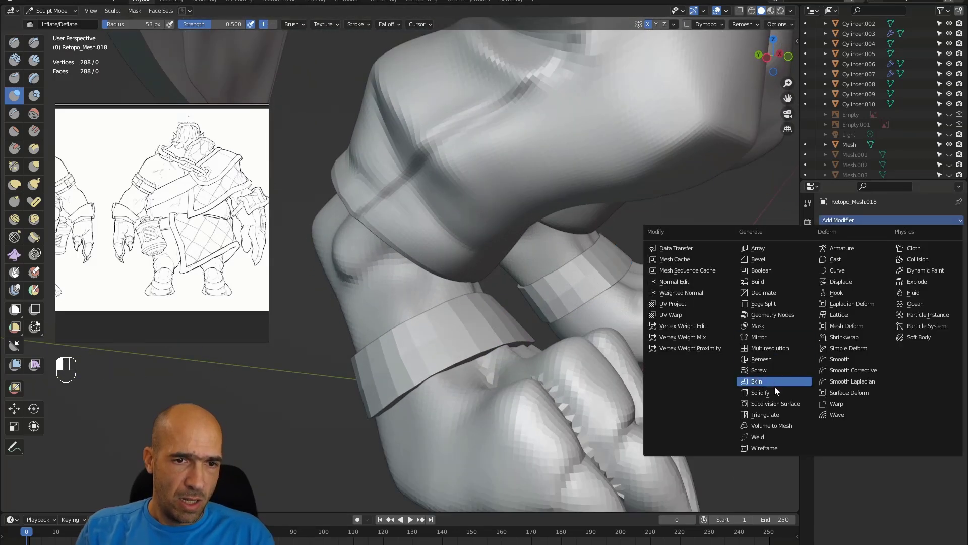
pyautogui.click(780, 404)
pyautogui.moveTo(930, 261); pyautogui.dragTo(949, 275)
pyautogui.keyDown('alt'); pyautogui.moveTo(630, 358); pyautogui.dragTo(557, 355); pyautogui.keyUp('alt')
pyautogui.keyDown('alt'); pyautogui.moveTo(489, 323); pyautogui.dragTo(529, 334); pyautogui.keyUp('alt')
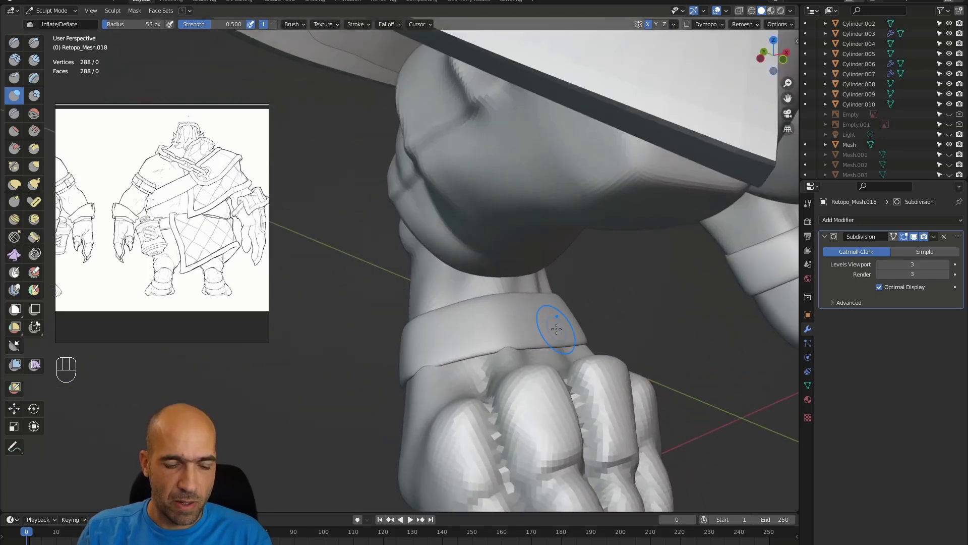
# Crease the upper and lower rim edge loops of both ankle bands in Edit Mode.
pyautogui.press('Tab')
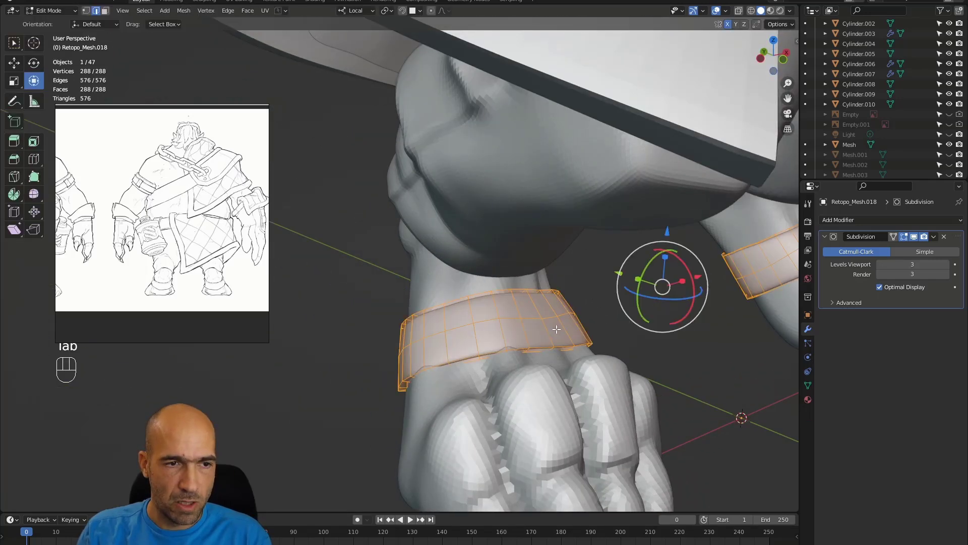
pyautogui.keyDown('alt'); pyautogui.click(488, 352); pyautogui.keyUp('alt')
pyautogui.keyDown('alt'); pyautogui.keyDown('shift'); pyautogui.click(478, 294); pyautogui.keyUp('shift'); pyautogui.keyUp('alt')
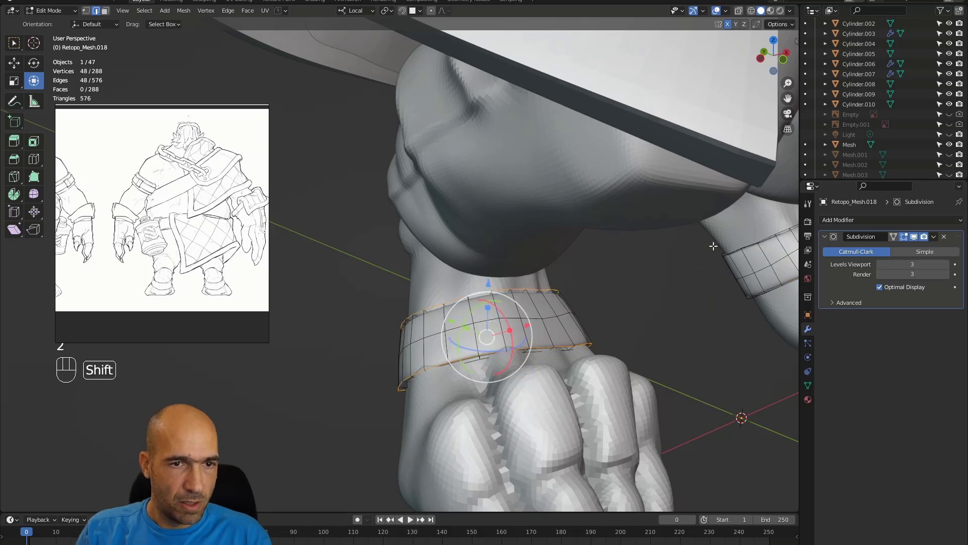
pyautogui.keyDown('alt'); pyautogui.keyDown('shift'); pyautogui.click(765, 241); pyautogui.keyUp('shift'); pyautogui.keyUp('alt')
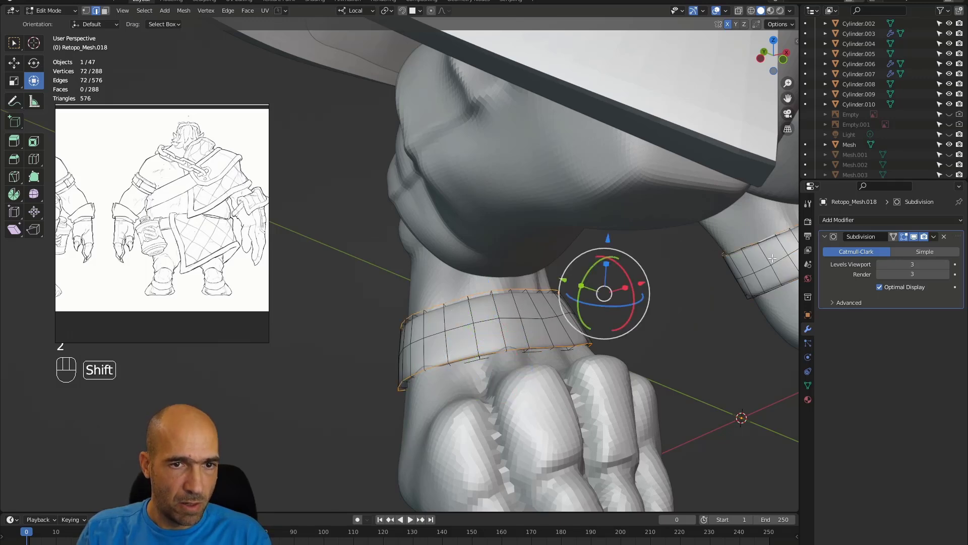
pyautogui.keyDown('alt'); pyautogui.keyDown('shift'); pyautogui.click(786, 283); pyautogui.keyUp('shift'); pyautogui.keyUp('alt')
pyautogui.keyDown('alt'); pyautogui.moveTo(743, 303); pyautogui.dragTo(48, 303, button='middle'); pyautogui.keyUp('alt')
pyautogui.hotkey('ctrl', 'z')
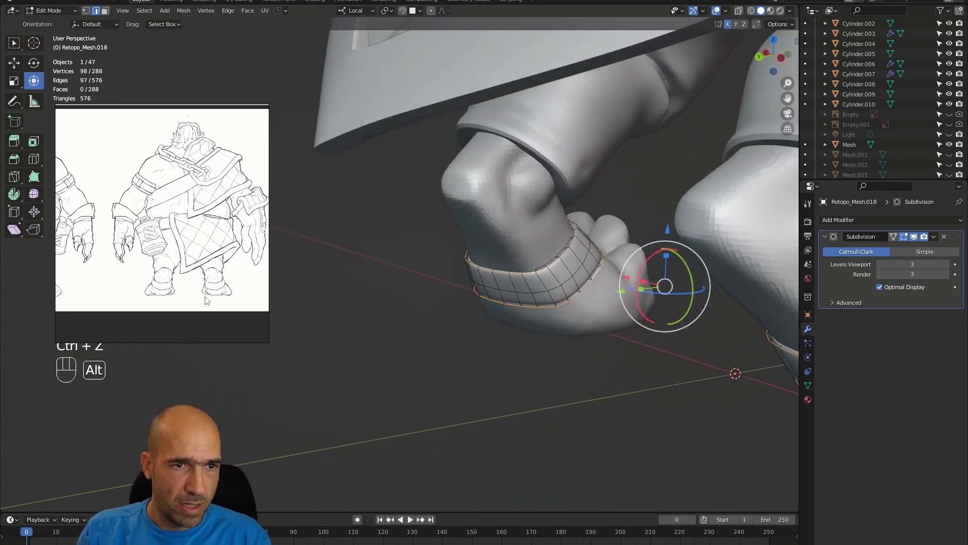
pyautogui.keyDown('alt'); pyautogui.moveTo(572, 371); pyautogui.dragTo(533, 371, button='middle'); pyautogui.keyUp('alt')
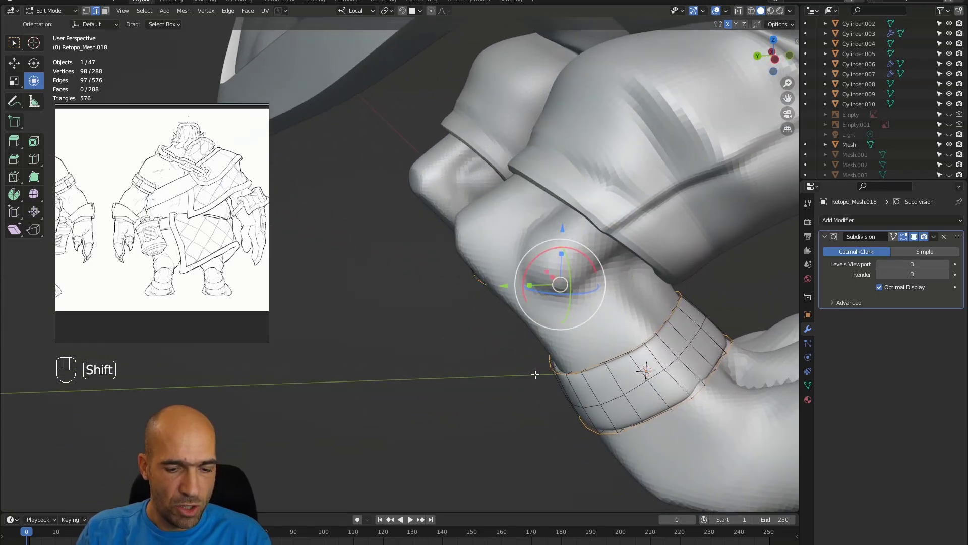
pyautogui.hotkey('shift', 'e')
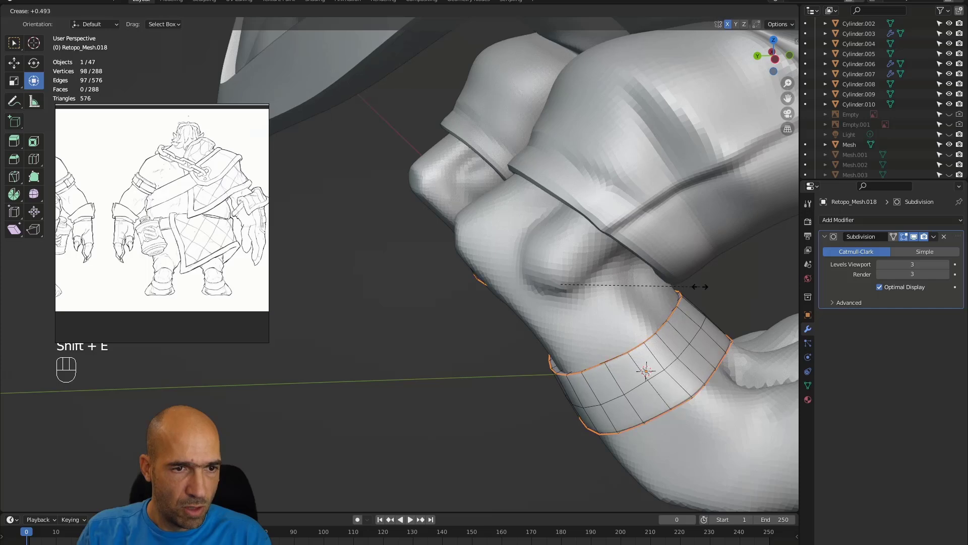
pyautogui.click(690, 283)
pyautogui.keyDown('alt'); pyautogui.keyDown('shift'); pyautogui.moveTo(664, 315); pyautogui.dragTo(571, 348, button='middle'); pyautogui.keyUp('shift'); pyautogui.keyUp('alt')
pyautogui.keyDown('alt'); pyautogui.keyDown('shift'); pyautogui.moveTo(518, 340); pyautogui.dragTo(585, 362, button='middle'); pyautogui.keyUp('shift'); pyautogui.keyUp('alt')
pyautogui.click(592, 365)
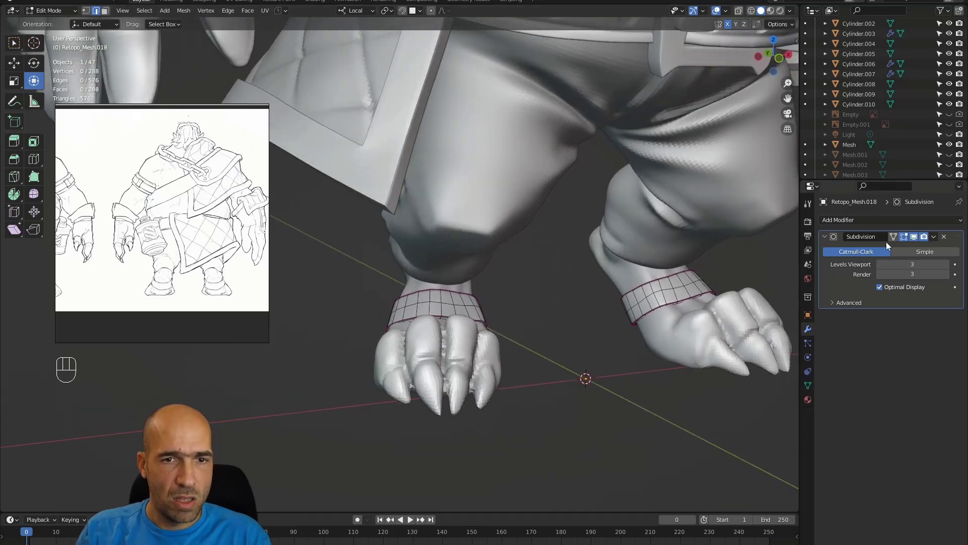
# Return the ankle bands to Object Mode and apply their Subdivision modifier.
pyautogui.click(933, 236)
pyautogui.hotkey('ctrl', 'Tab')
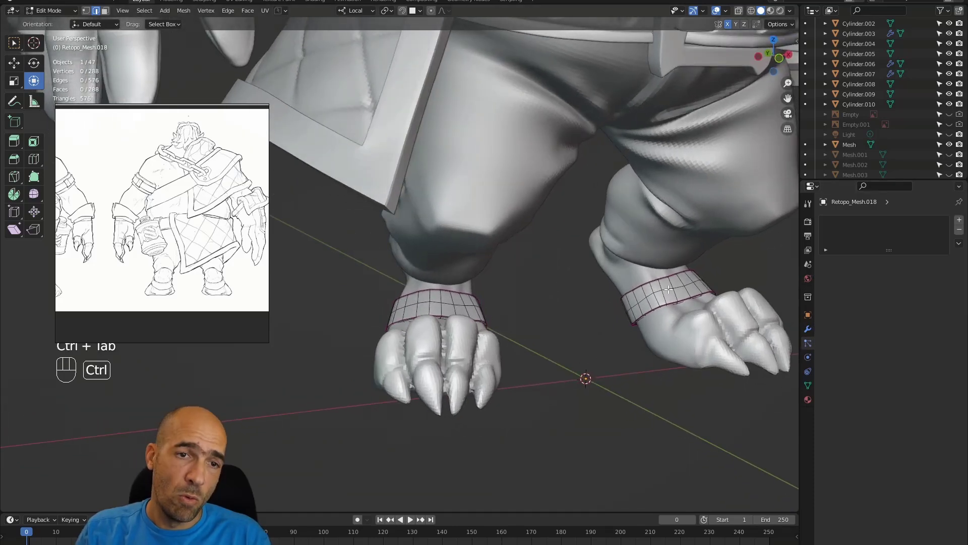
pyautogui.hotkey('ctrl', 'Tab')
pyautogui.click(646, 305)
pyautogui.click(673, 295)
pyautogui.click(808, 329)
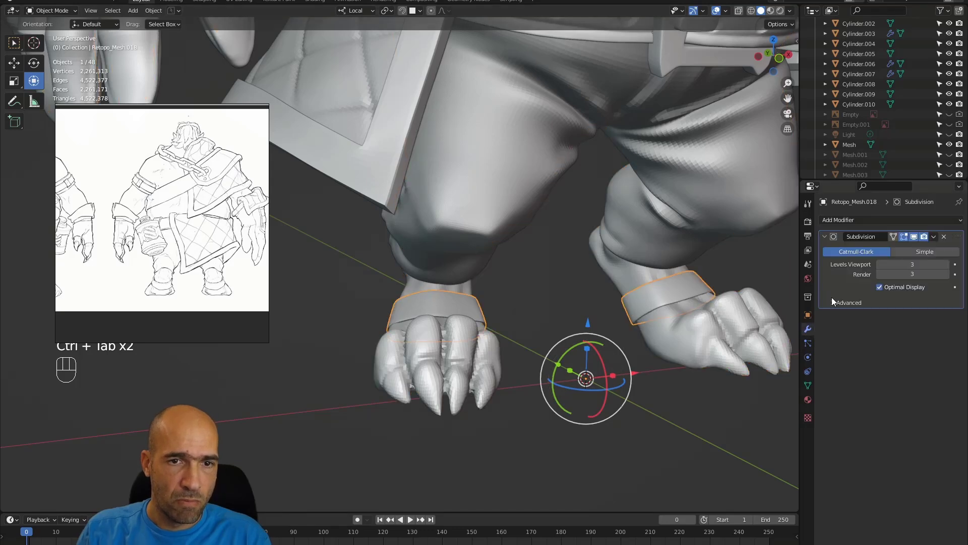
pyautogui.click(934, 237)
pyautogui.click(930, 248)
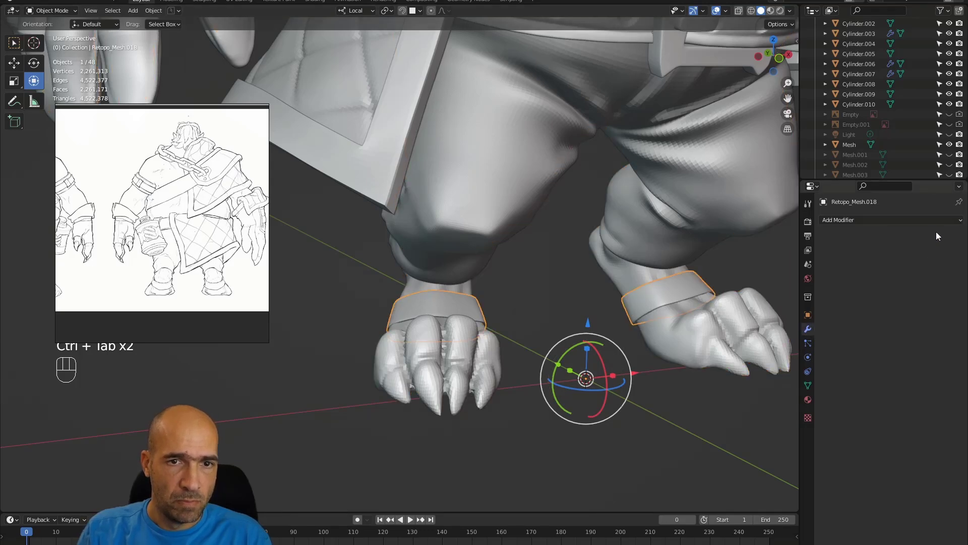
# Add a Multiresolution modifier to the ankle bands, unsubdivide the mesh into lower levels, and set the sculpt and viewport levels to 4.
pyautogui.click(932, 220)
pyautogui.click(790, 349)
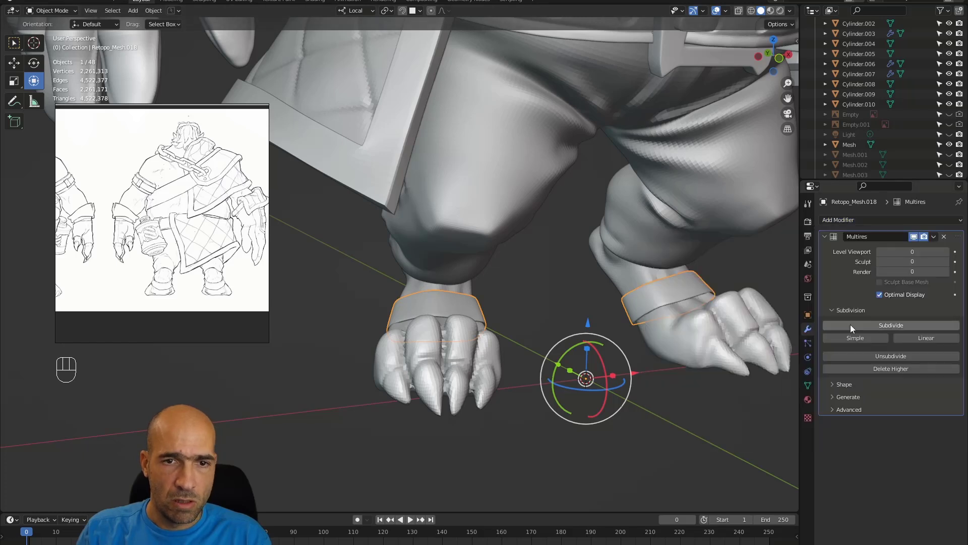
pyautogui.click(901, 355)
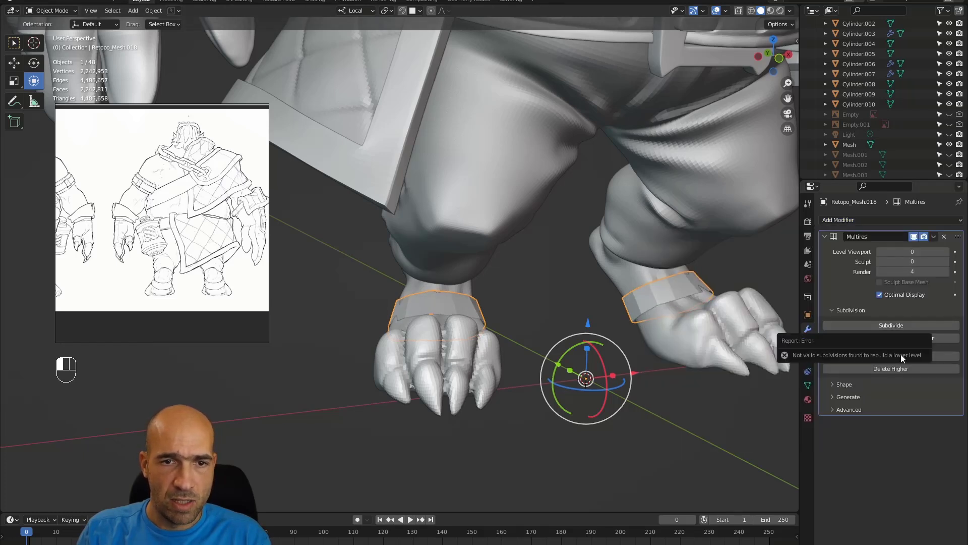
pyautogui.click(946, 262)
pyautogui.click(947, 262)
pyautogui.click(946, 261)
pyautogui.click(947, 262)
pyautogui.click(947, 251)
pyautogui.click(947, 252)
pyautogui.click(946, 251)
pyautogui.doubleClick(947, 252)
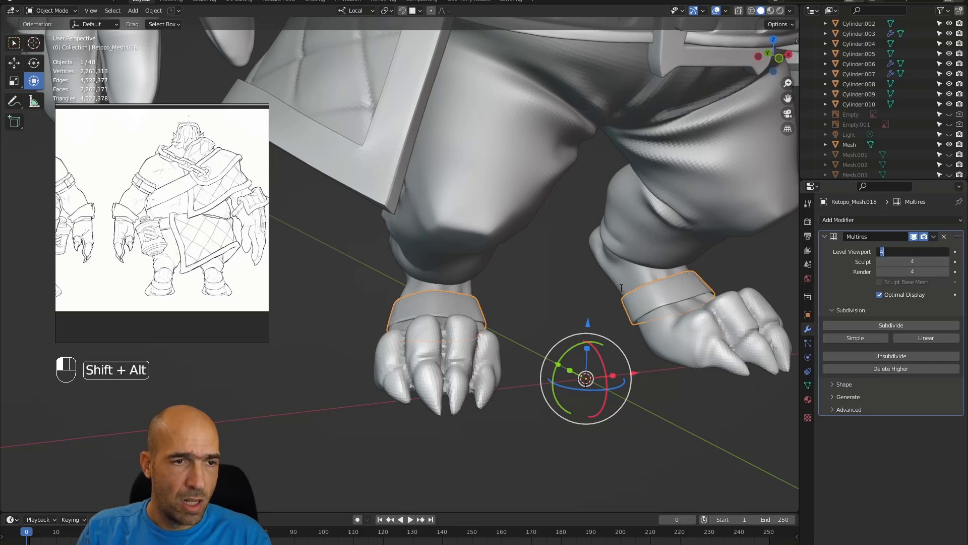
pyautogui.click(520, 299)
# Enter Sculpt Mode on the ankle bands and reshape one band's side with a 95 px Grab brush.
pyautogui.keyDown('alt'); pyautogui.moveTo(525, 297); pyautogui.dragTo(542, 312); pyautogui.keyUp('alt')
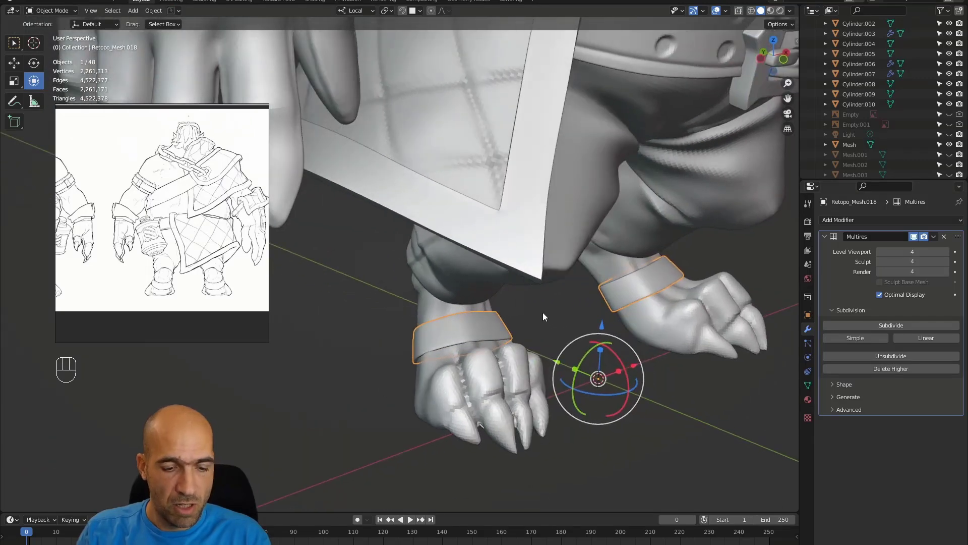
pyautogui.hotkey('ctrl', 'Tab')
pyautogui.moveTo(514, 368)
pyautogui.keyDown('ctrl'); pyautogui.keyDown('alt'); pyautogui.mouseDown()
pyautogui.moveTo(552, 324)
pyautogui.moveTo(499, 409)
pyautogui.moveTo(478, 402)
pyautogui.mouseUp(); pyautogui.keyUp('alt'); pyautogui.keyUp('ctrl')
pyautogui.press('g')
pyautogui.press(']')
pyautogui.press(']')
pyautogui.press(']')
pyautogui.press(']')
pyautogui.press(']')
pyautogui.press(']')
pyautogui.moveTo(367, 320)
pyautogui.keyDown('alt'); pyautogui.mouseDown()
pyautogui.moveTo(409, 286)
pyautogui.moveTo(449, 273)
pyautogui.moveTo(459, 256)
pyautogui.moveTo(482, 281)
pyautogui.moveTo(471, 248)
pyautogui.mouseUp(); pyautogui.keyUp('alt')
pyautogui.moveTo(418, 265); pyautogui.dragTo(368, 289)
# Adjust the other ankle band's fit around the ankle with the 95 px Grab brush.
pyautogui.keyDown('alt'); pyautogui.keyDown('shift'); pyautogui.moveTo(591, 288); pyautogui.dragTo(443, 280); pyautogui.keyUp('shift'); pyautogui.keyUp('alt')
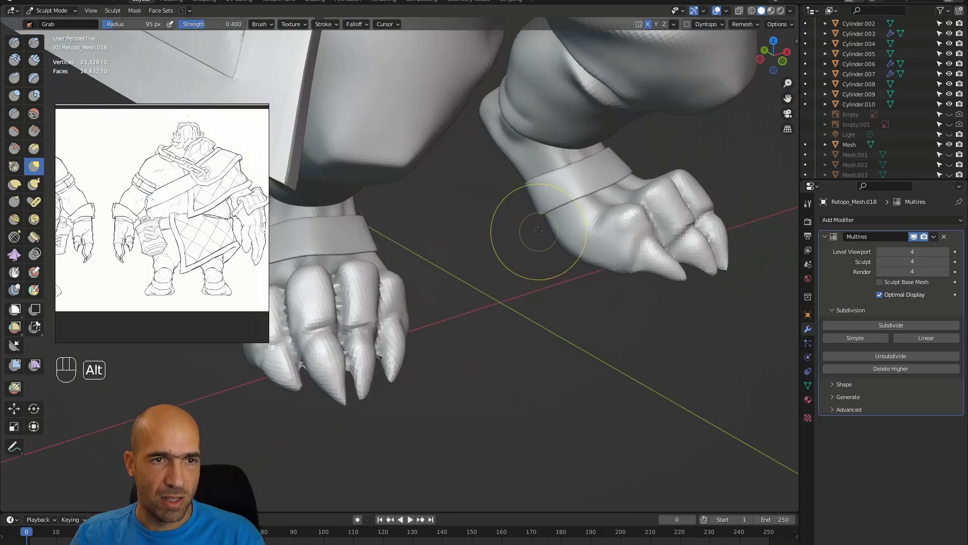
pyautogui.keyDown('alt'); pyautogui.moveTo(539, 230); pyautogui.dragTo(522, 233); pyautogui.keyUp('alt')
pyautogui.moveTo(583, 203); pyautogui.dragTo(583, 194)
pyautogui.keyDown('alt'); pyautogui.moveTo(353, 263); pyautogui.dragTo(327, 270); pyautogui.keyUp('alt')
pyautogui.moveTo(302, 278)
pyautogui.keyDown('alt'); pyautogui.keyDown('shift'); pyautogui.mouseDown()
pyautogui.moveTo(463, 267)
pyautogui.moveTo(483, 279)
pyautogui.mouseUp(); pyautogui.keyUp('shift'); pyautogui.keyUp('alt')
pyautogui.moveTo(539, 258)
pyautogui.keyDown('alt'); pyautogui.keyDown('shift'); pyautogui.mouseDown()
pyautogui.moveTo(493, 266)
pyautogui.moveTo(502, 248)
pyautogui.mouseUp(); pyautogui.keyUp('shift'); pyautogui.keyUp('alt')
# Carve a shallow crease across the ankle band's front with a 27 px Draw Sharp brush, undoing unwanted strokes.
pyautogui.press('1')
pyautogui.press('[')
pyautogui.press('[')
pyautogui.press('[')
pyautogui.press('[')
pyautogui.press('[')
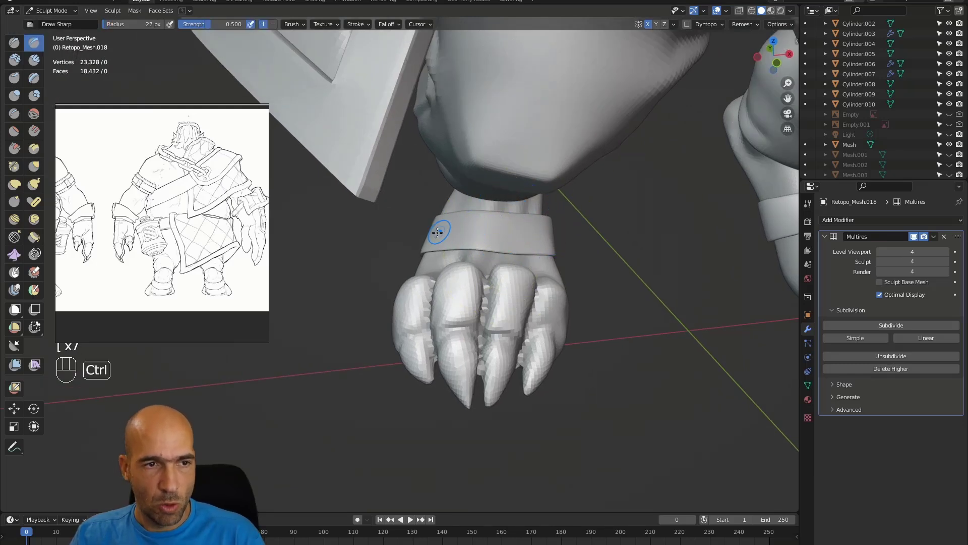
pyautogui.hotkey('ctrl', 'z')
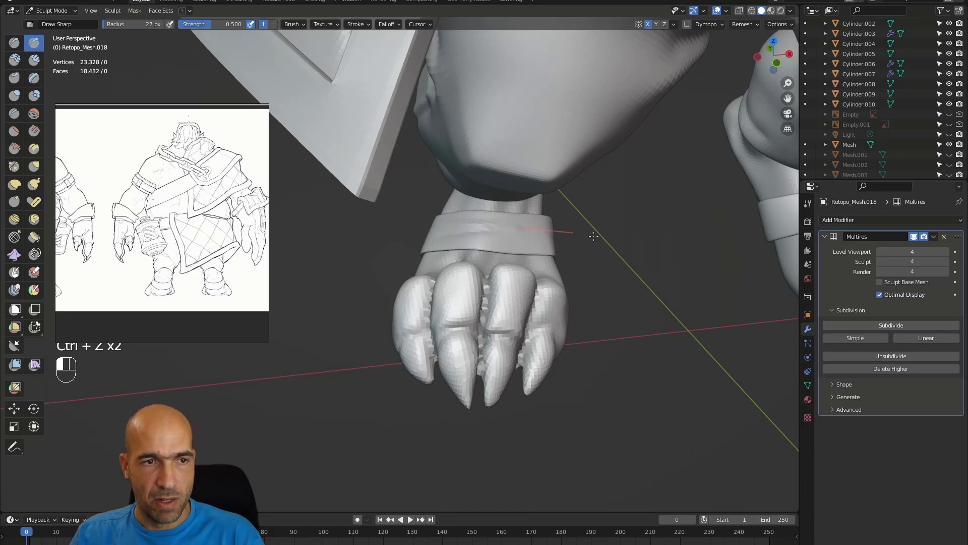
pyautogui.keyDown('alt'); pyautogui.moveTo(566, 246); pyautogui.dragTo(590, 256); pyautogui.keyUp('alt')
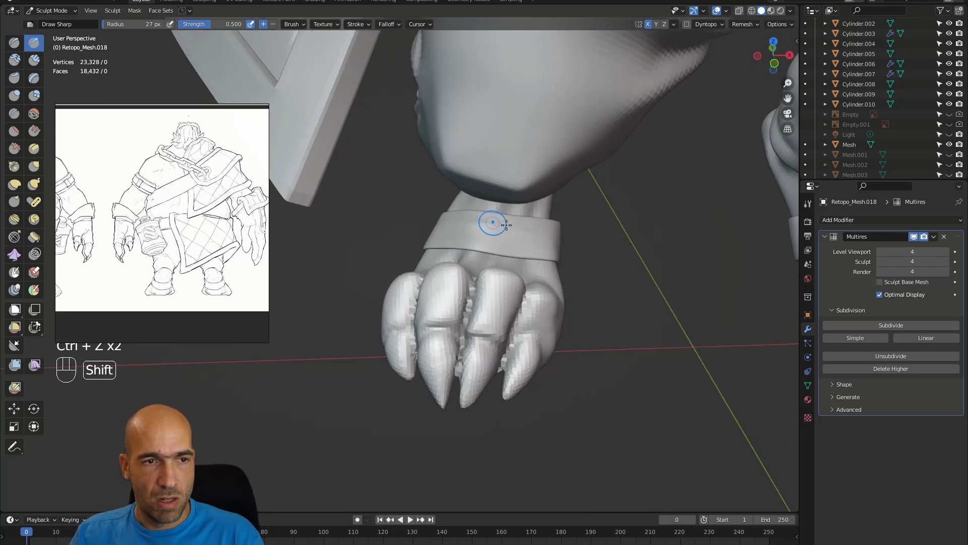
# Try to cut a notch into the ankle band's lower rear edge with the 27 px Draw Sharp brush.
pyautogui.keyDown('ctrl'); pyautogui.keyDown('alt'); pyautogui.moveTo(606, 255); pyautogui.dragTo(545, 282, button='middle'); pyautogui.keyUp('alt'); pyautogui.keyUp('ctrl')
pyautogui.keyDown('alt'); pyautogui.moveTo(474, 267); pyautogui.dragTo(580, 247, button='middle'); pyautogui.keyUp('alt')
pyautogui.keyDown('alt'); pyautogui.keyDown('shift'); pyautogui.moveTo(514, 267); pyautogui.dragTo(517, 257, button='middle'); pyautogui.keyUp('shift'); pyautogui.keyUp('alt')
pyautogui.keyDown('ctrl'); pyautogui.keyDown('alt'); pyautogui.moveTo(517, 257); pyautogui.dragTo(525, 249, button='middle'); pyautogui.keyUp('alt'); pyautogui.keyUp('ctrl')
pyautogui.keyDown('alt'); pyautogui.moveTo(525, 248); pyautogui.dragTo(513, 268); pyautogui.keyUp('alt')
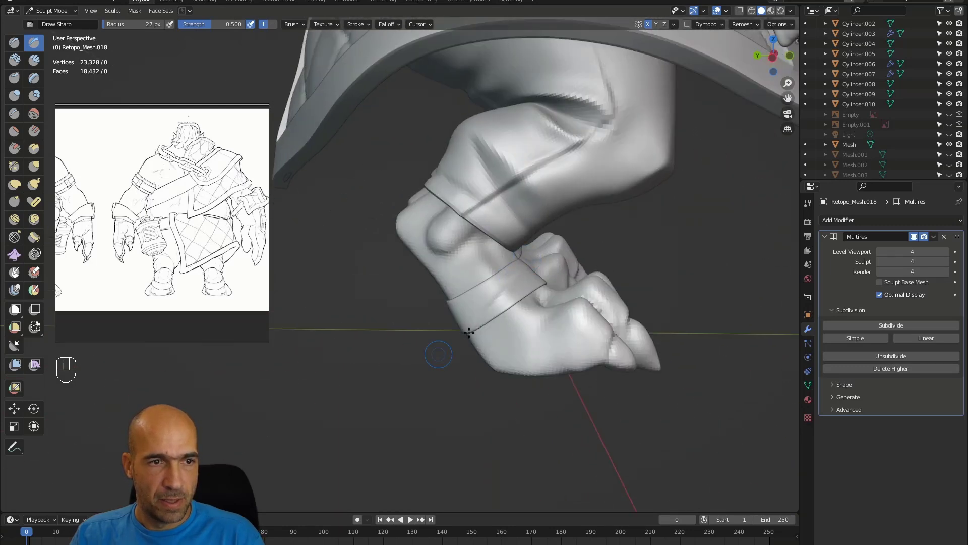
pyautogui.hotkey('ctrl', 'z')
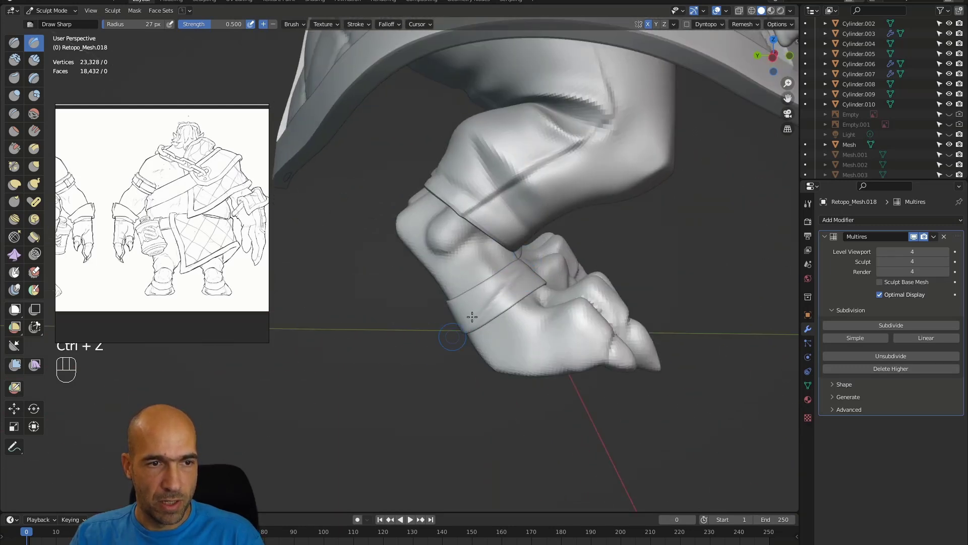
# Examine the whole character from several sides to review the sculpted clothing and accessories.
pyautogui.keyDown('alt'); pyautogui.moveTo(489, 332); pyautogui.dragTo(467, 328); pyautogui.keyUp('alt')
pyautogui.keyDown('ctrl'); pyautogui.keyDown('alt'); pyautogui.moveTo(467, 328); pyautogui.dragTo(466, 398); pyautogui.keyUp('alt'); pyautogui.keyUp('ctrl')
pyautogui.keyDown('alt'); pyautogui.moveTo(504, 283); pyautogui.dragTo(461, 277); pyautogui.keyUp('alt')
pyautogui.keyDown('alt'); pyautogui.keyDown('shift'); pyautogui.moveTo(461, 242); pyautogui.dragTo(413, 385); pyautogui.keyUp('shift'); pyautogui.keyUp('alt')
pyautogui.keyDown('alt'); pyautogui.moveTo(504, 330); pyautogui.dragTo(568, 379); pyautogui.keyUp('alt')
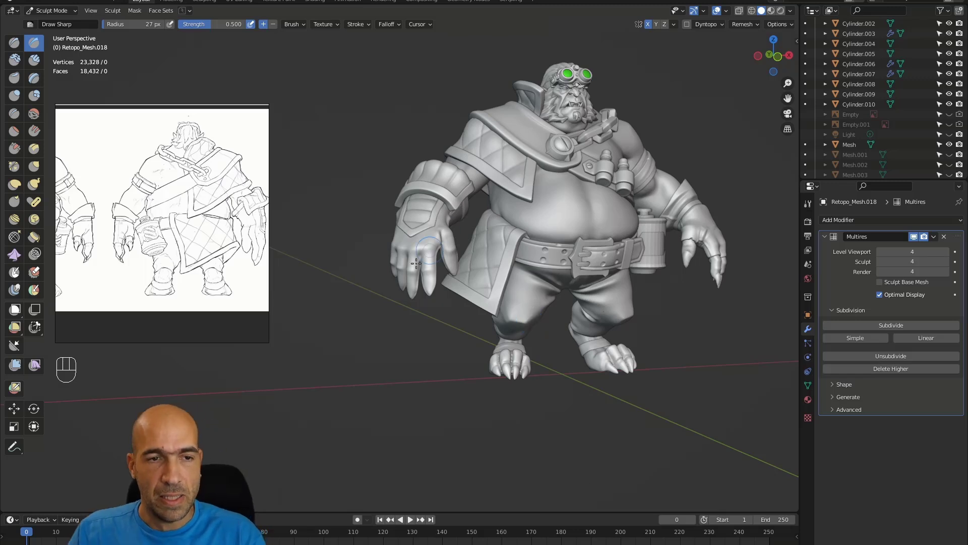
pyautogui.moveTo(697, 329)
pyautogui.keyDown('alt'); pyautogui.mouseDown()
pyautogui.moveTo(686, 290)
pyautogui.moveTo(821, 349)
pyautogui.moveTo(675, 356)
pyautogui.mouseUp(); pyautogui.keyUp('alt')
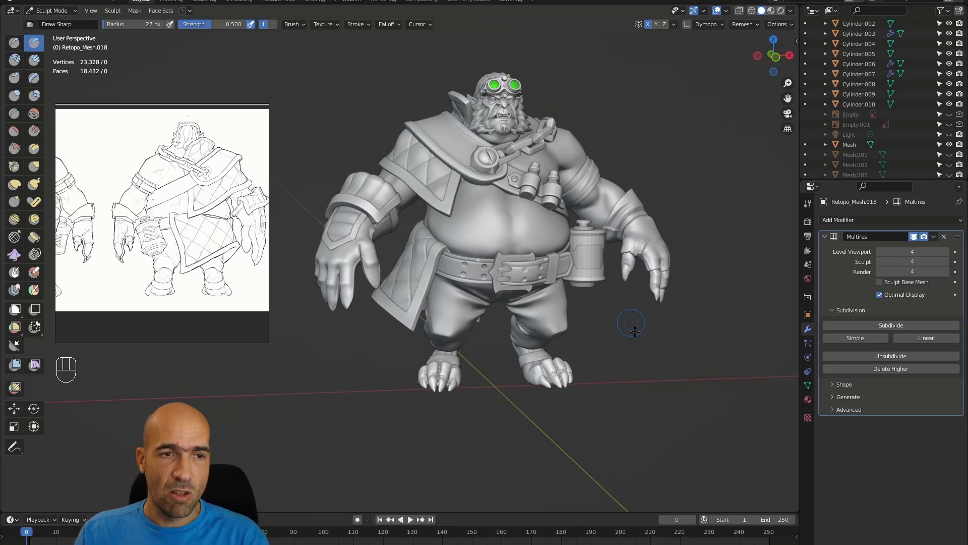
pyautogui.keyDown('ctrl'); pyautogui.keyDown('alt'); pyautogui.moveTo(671, 348); pyautogui.dragTo(632, 362); pyautogui.keyUp('alt'); pyautogui.keyUp('ctrl')
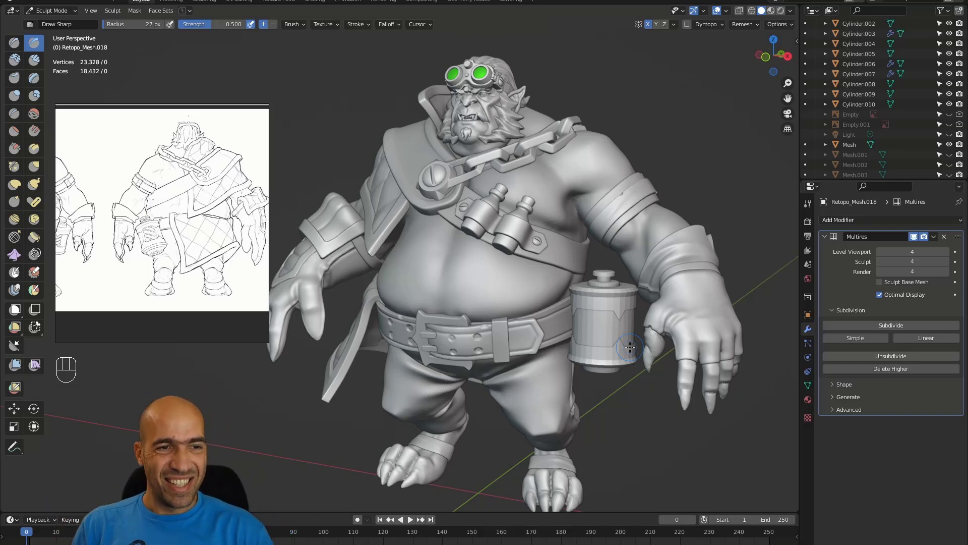
# Adjust the chest strap's fit around the torso with the Grab brush enlarged to 86 px.
pyautogui.keyDown('alt'); pyautogui.moveTo(552, 275); pyautogui.dragTo(626, 250); pyautogui.keyUp('alt')
pyautogui.keyDown('alt'); pyautogui.keyDown('shift'); pyautogui.moveTo(625, 250); pyautogui.dragTo(593, 247); pyautogui.keyUp('shift'); pyautogui.keyUp('alt')
pyautogui.hotkey('alt', 'q')
pyautogui.keyDown('ctrl'); pyautogui.keyDown('alt'); pyautogui.moveTo(560, 277); pyautogui.dragTo(536, 296); pyautogui.keyUp('alt'); pyautogui.keyUp('ctrl')
pyautogui.press('g')
pyautogui.press(']')
pyautogui.press(']')
pyautogui.press(']')
pyautogui.press(']')
pyautogui.press(']')
pyautogui.press(']')
pyautogui.press(']')
pyautogui.moveTo(573, 258); pyautogui.dragTo(577, 263)
pyautogui.moveTo(626, 281); pyautogui.dragTo(630, 283)
pyautogui.moveTo(616, 278); pyautogui.dragTo(618, 278)
pyautogui.moveTo(646, 288); pyautogui.dragTo(681, 302)
pyautogui.moveTo(681, 303); pyautogui.dragTo(680, 303)
pyautogui.moveTo(671, 300); pyautogui.dragTo(672, 302)
pyautogui.moveTo(664, 342); pyautogui.dragTo(670, 334)
# Compare the chest strap, bottles and overall figure with the sketches and the painted colour reference.
pyautogui.keyDown('alt'); pyautogui.moveTo(720, 310); pyautogui.dragTo(588, 216); pyautogui.keyUp('alt')
pyautogui.scroll(-4, 224, 231)
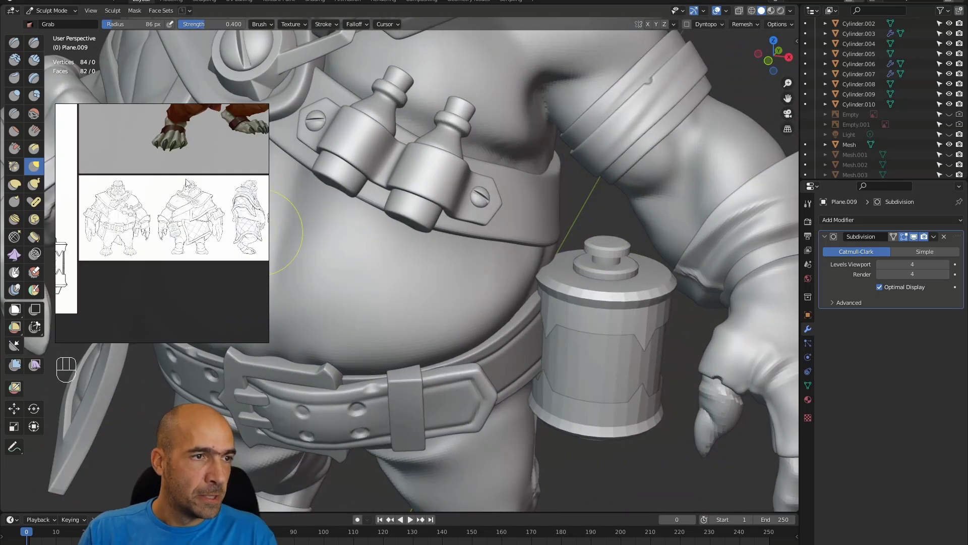
pyautogui.keyDown('alt'); pyautogui.moveTo(174, 169); pyautogui.dragTo(146, 282); pyautogui.keyUp('alt')
pyautogui.keyDown('alt'); pyautogui.moveTo(174, 196); pyautogui.dragTo(162, 277); pyautogui.keyUp('alt')
pyautogui.scroll(3, 182, 235)
pyautogui.scroll(3, 183, 237)
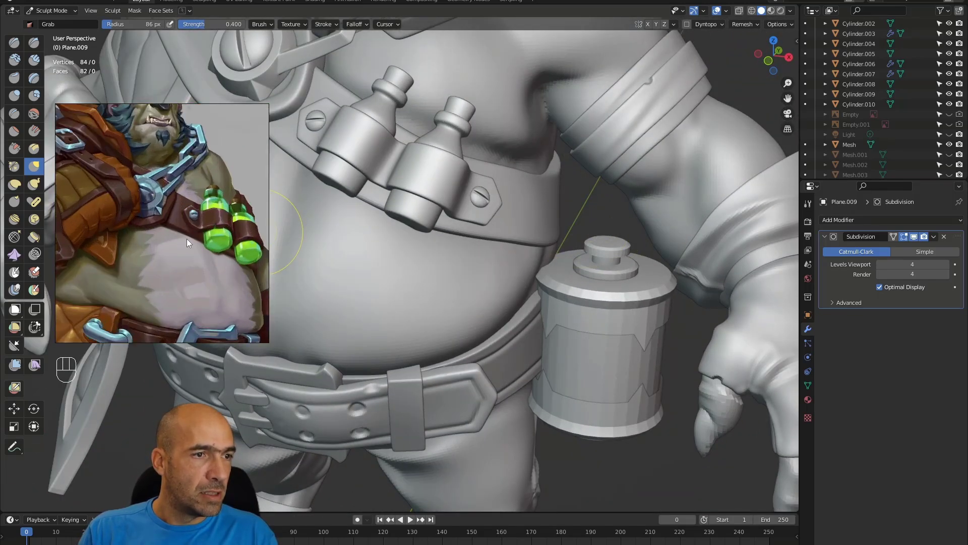
pyautogui.keyDown('alt'); pyautogui.keyDown('shift'); pyautogui.moveTo(348, 174); pyautogui.dragTo(550, 247); pyautogui.keyUp('shift'); pyautogui.keyUp('alt')
pyautogui.keyDown('alt'); pyautogui.moveTo(549, 247); pyautogui.dragTo(526, 255); pyautogui.keyUp('alt')
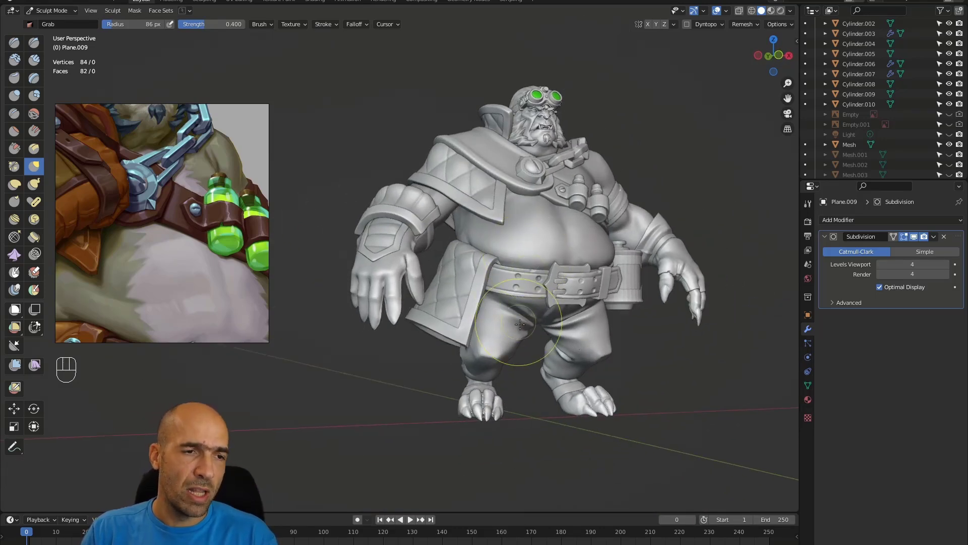
# Try to flatten the inner side of the waist cloth's front corner with the 86 px Scrape/Peaks brush.
pyautogui.keyDown('alt'); pyautogui.moveTo(520, 343); pyautogui.dragTo(485, 333); pyautogui.keyUp('alt')
pyautogui.hotkey('alt', 'q')
pyautogui.moveTo(493, 371)
pyautogui.keyDown('ctrl'); pyautogui.keyDown('alt'); pyautogui.mouseDown()
pyautogui.moveTo(493, 356)
pyautogui.moveTo(474, 357)
pyautogui.moveTo(450, 382)
pyautogui.moveTo(455, 367)
pyautogui.mouseUp(); pyautogui.keyUp('alt'); pyautogui.keyUp('ctrl')
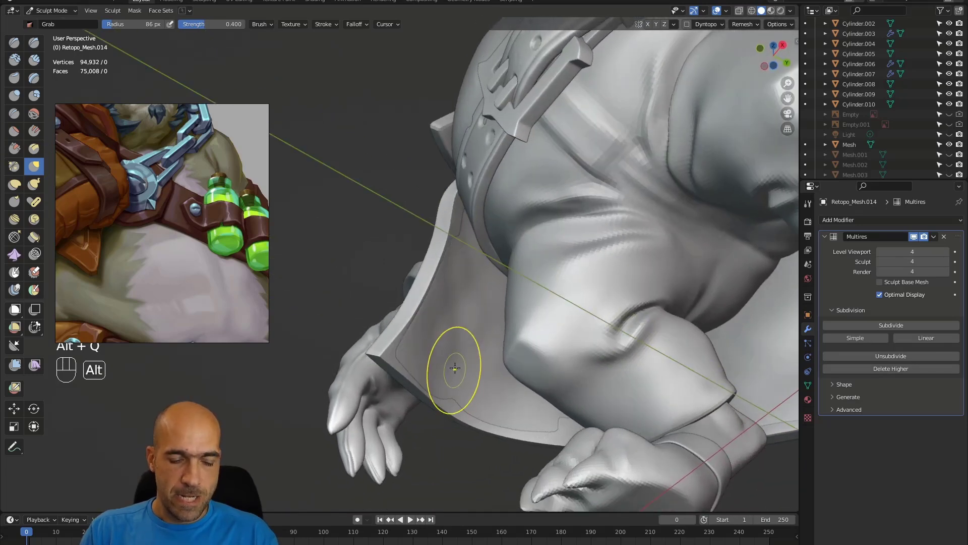
pyautogui.press('3')
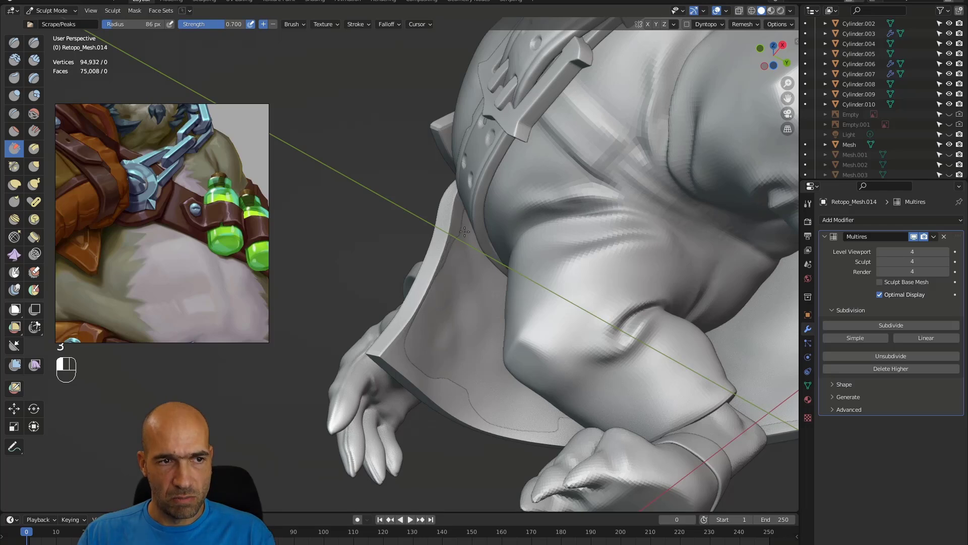
pyautogui.press('shift')
pyautogui.moveTo(553, 436)
pyautogui.keyDown('alt'); pyautogui.mouseDown()
pyautogui.moveTo(523, 400)
pyautogui.moveTo(536, 413)
pyautogui.mouseUp(); pyautogui.keyUp('alt')
# Try to scrape and smooth the waist cloth's inner surface along the other side and lower hem.
pyautogui.moveTo(608, 403)
pyautogui.keyDown('alt'); pyautogui.mouseDown()
pyautogui.moveTo(675, 428)
pyautogui.moveTo(618, 429)
pyautogui.moveTo(635, 435)
pyautogui.mouseUp(); pyautogui.keyUp('alt')
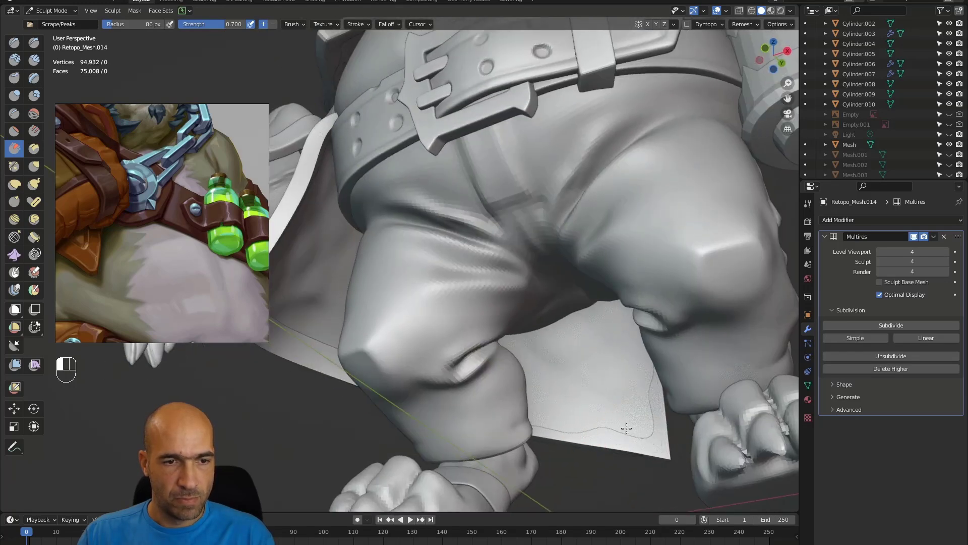
pyautogui.moveTo(560, 414)
pyautogui.keyDown('alt'); pyautogui.mouseDown()
pyautogui.moveTo(543, 385)
pyautogui.moveTo(508, 449)
pyautogui.mouseUp(); pyautogui.keyUp('alt')
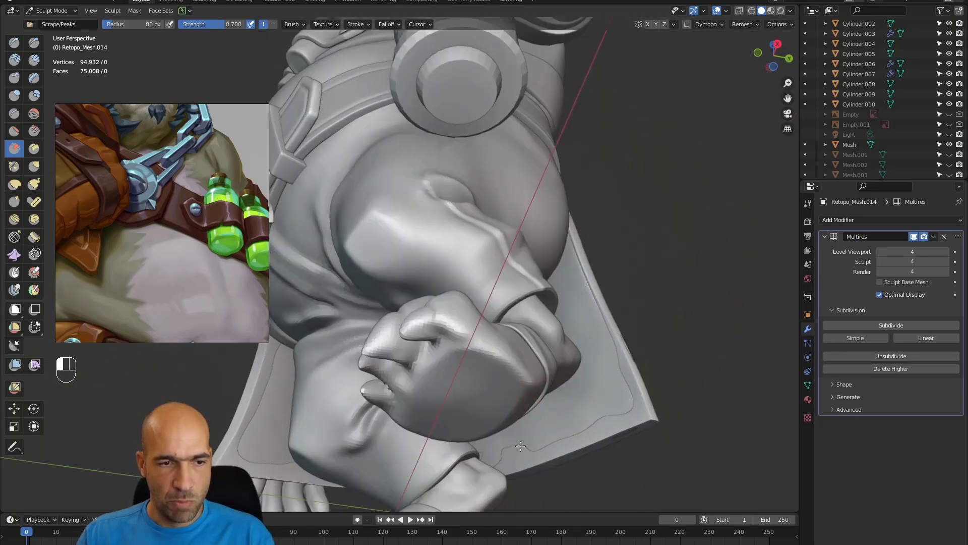
pyautogui.moveTo(561, 433); pyautogui.dragTo(618, 356)
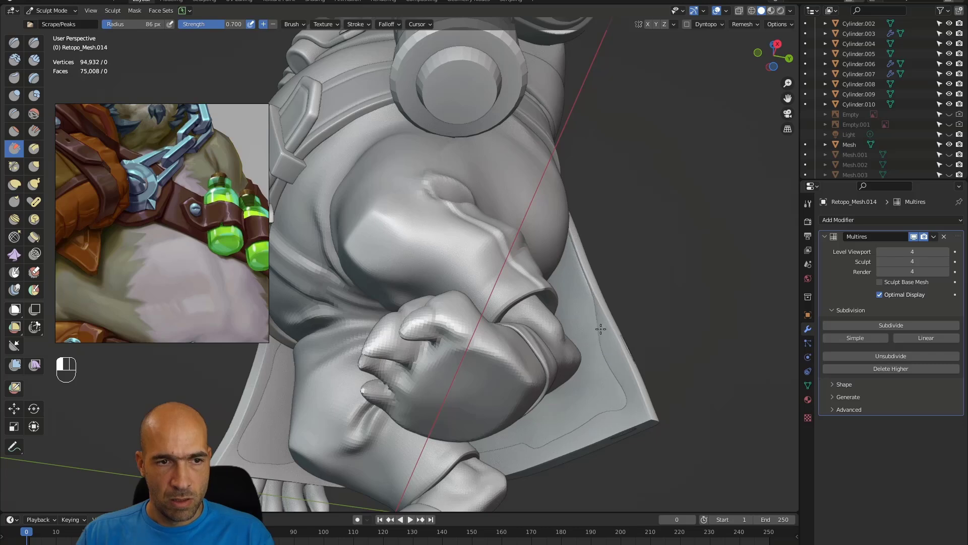
pyautogui.keyDown('alt'); pyautogui.moveTo(565, 263); pyautogui.dragTo(573, 281); pyautogui.keyUp('alt')
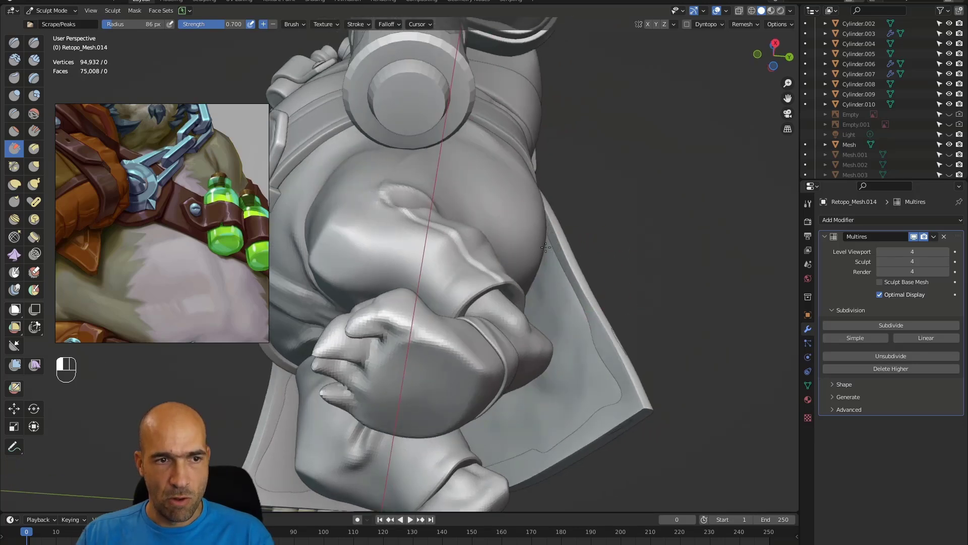
pyautogui.moveTo(588, 326)
pyautogui.keyDown('shift'); pyautogui.mouseDown()
pyautogui.moveTo(554, 275)
pyautogui.moveTo(562, 291)
pyautogui.mouseUp(); pyautogui.keyUp('shift')
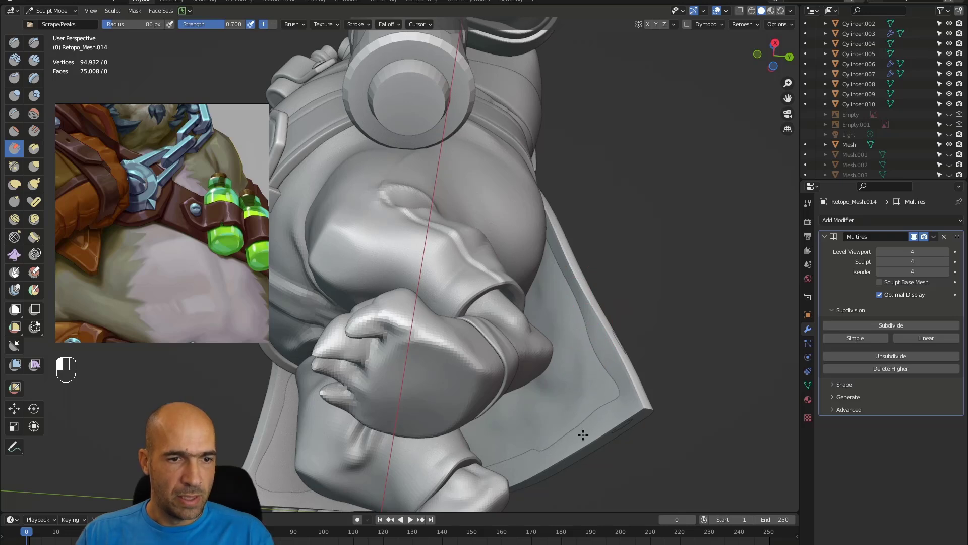
pyautogui.keyDown('shift'); pyautogui.moveTo(570, 422); pyautogui.dragTo(525, 452); pyautogui.keyUp('shift')
pyautogui.moveTo(535, 447)
pyautogui.keyDown('alt'); pyautogui.mouseDown()
pyautogui.moveTo(575, 434)
pyautogui.moveTo(620, 444)
pyautogui.mouseUp(); pyautogui.keyUp('alt')
pyautogui.moveTo(515, 384)
pyautogui.keyDown('alt'); pyautogui.keyDown('shift'); pyautogui.mouseDown()
pyautogui.moveTo(560, 405)
pyautogui.moveTo(458, 357)
pyautogui.mouseUp(); pyautogui.keyUp('shift'); pyautogui.keyUp('alt')
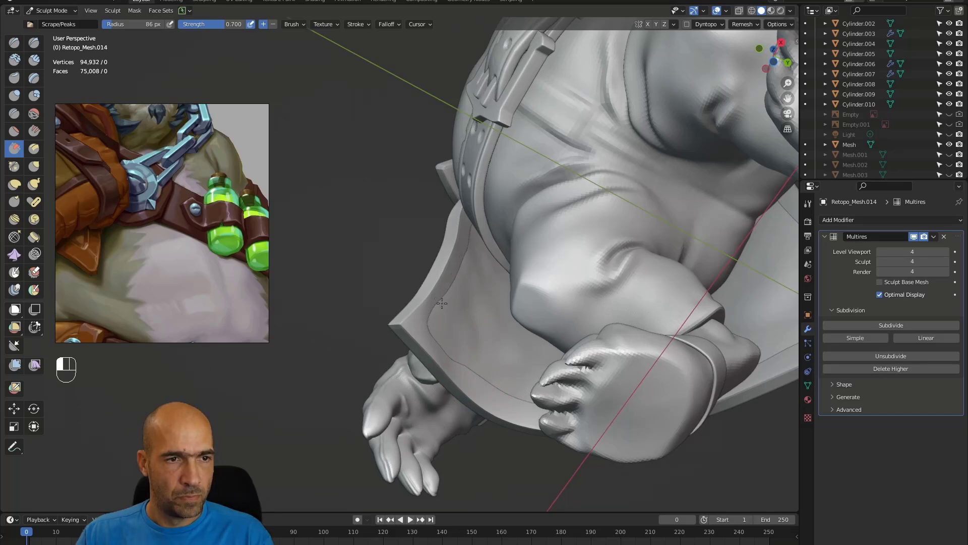
pyautogui.keyDown('alt'); pyautogui.moveTo(444, 358); pyautogui.dragTo(520, 373); pyautogui.keyUp('alt')
# Undo the scraping and smoothing strokes on the inside of the waist cloth.
pyautogui.hotkey('ctrl', 'z')
pyautogui.hotkey('ctrl', 'z')
pyautogui.hotkey('ctrl', 'z')
pyautogui.hotkey('ctrl', 'z')
pyautogui.hotkey('ctrl', 'z')
pyautogui.hotkey('ctrl', 'z')
pyautogui.hotkey('ctrl', 'z')
pyautogui.hotkey('ctrl', 'z')
pyautogui.hotkey('ctrl', 'z')
pyautogui.hotkey('ctrl', 'z')
pyautogui.hotkey('ctrl', 'z')
pyautogui.hotkey('ctrl', 'z')
pyautogui.hotkey('ctrl', 'z')
pyautogui.hotkey('ctrl', 'z')
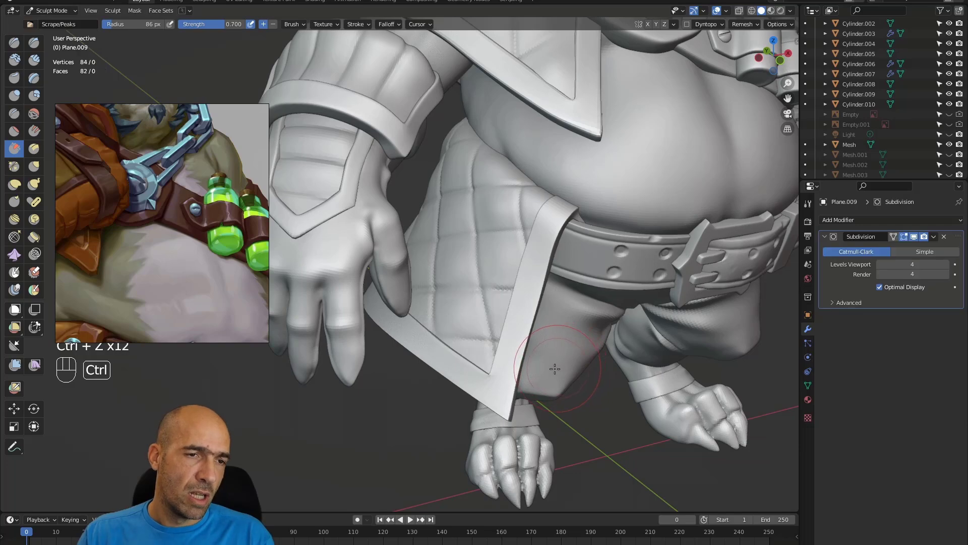
# Turn on Front Faces Only in the Scrape/Peaks brush's advanced settings.
pyautogui.keyDown('alt'); pyautogui.moveTo(556, 375); pyautogui.dragTo(434, 293); pyautogui.keyUp('alt')
pyautogui.keyDown('ctrl'); pyautogui.keyDown('alt'); pyautogui.moveTo(434, 292); pyautogui.dragTo(450, 336); pyautogui.keyUp('alt'); pyautogui.keyUp('ctrl')
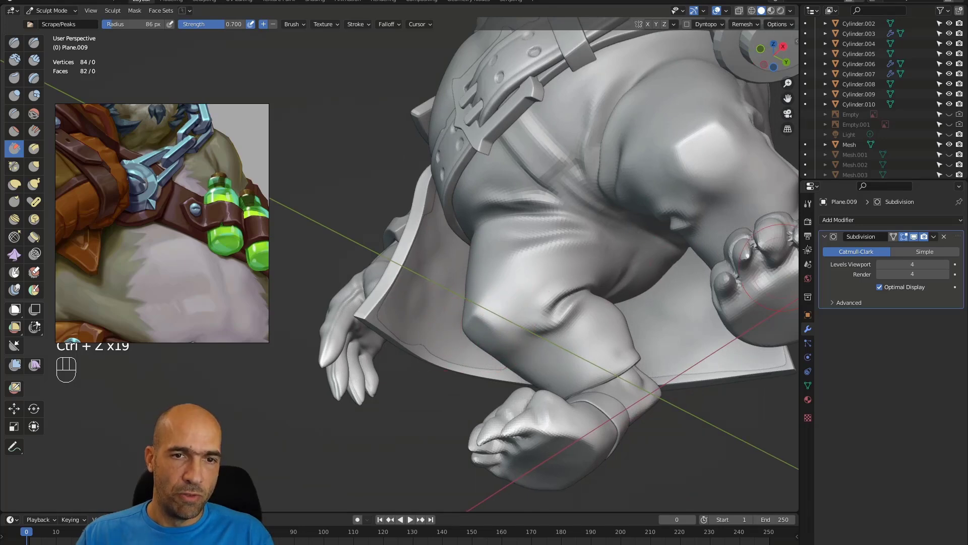
pyautogui.click(812, 207)
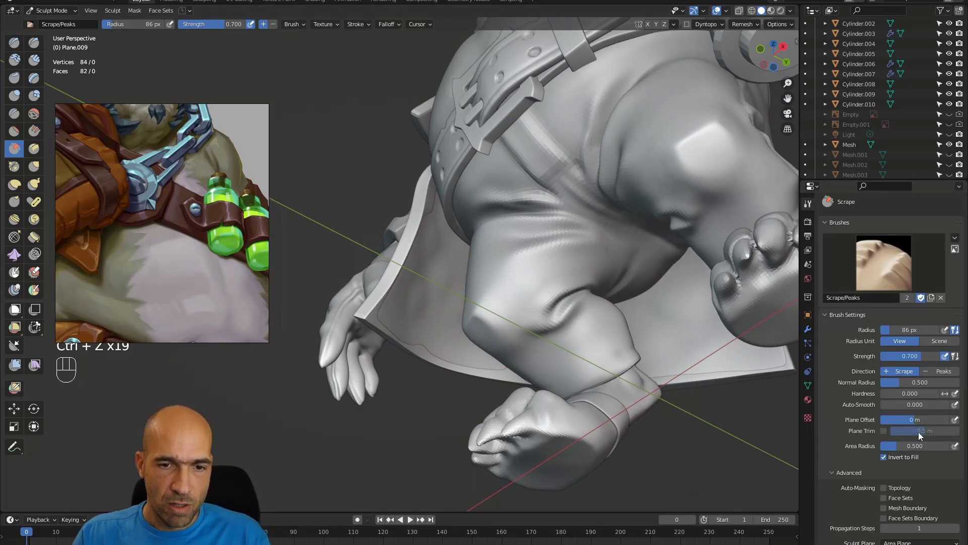
pyautogui.scroll(-5, 899, 472)
pyautogui.scroll(-4, 900, 472)
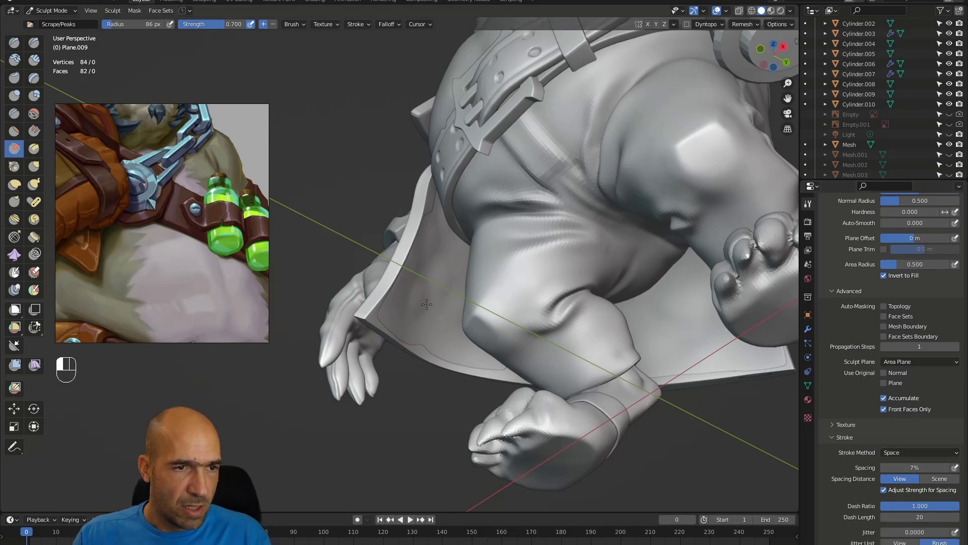
# Flatten the waist cloth's inner surface along the border with the 86 px Scrape/Peaks brush.
pyautogui.keyDown('alt'); pyautogui.moveTo(417, 308); pyautogui.dragTo(431, 339); pyautogui.keyUp('alt')
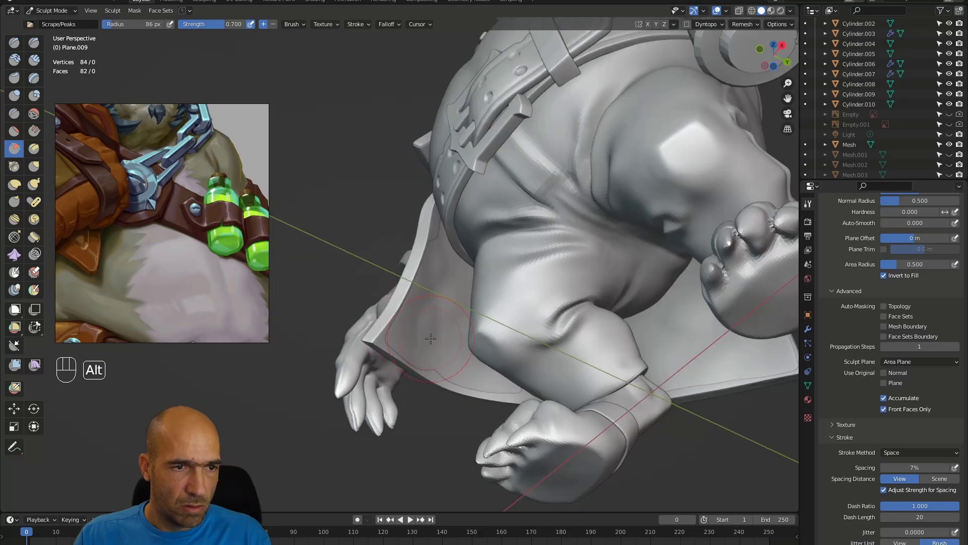
pyautogui.hotkey('alt', 'q')
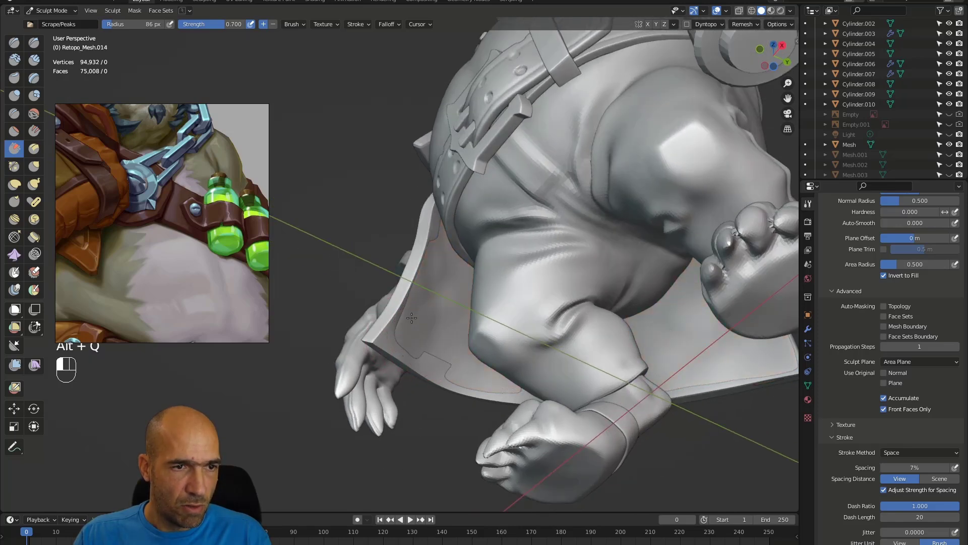
pyautogui.keyDown('alt'); pyautogui.moveTo(390, 342); pyautogui.dragTo(414, 297); pyautogui.keyUp('alt')
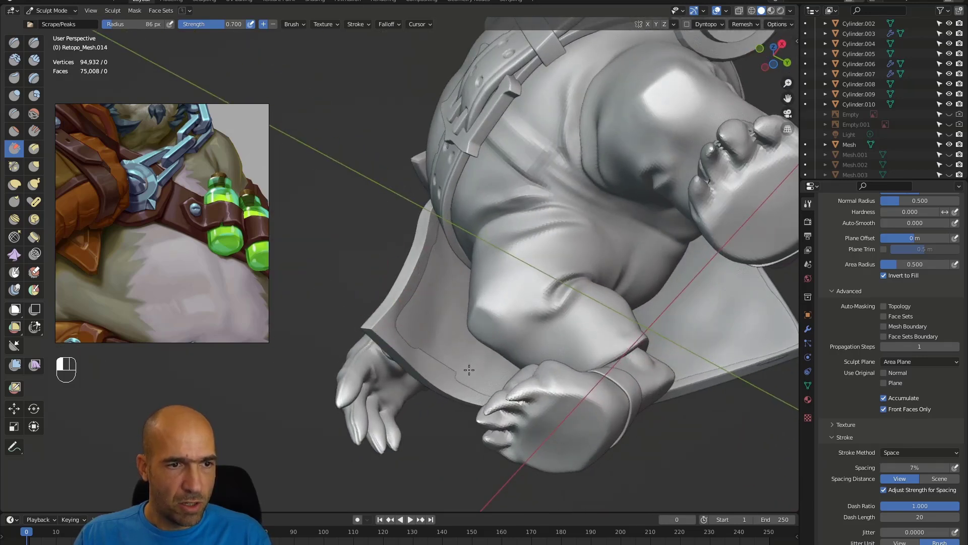
pyautogui.keyDown('alt'); pyautogui.keyDown('shift'); pyautogui.moveTo(665, 373); pyautogui.dragTo(595, 380); pyautogui.keyUp('shift'); pyautogui.keyUp('alt')
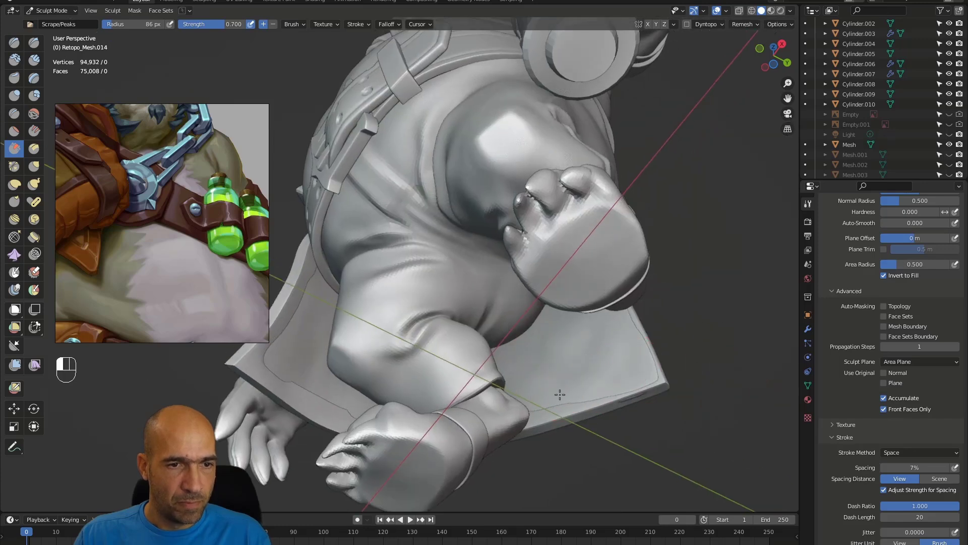
pyautogui.keyDown('alt'); pyautogui.moveTo(627, 344); pyautogui.dragTo(605, 300); pyautogui.keyUp('alt')
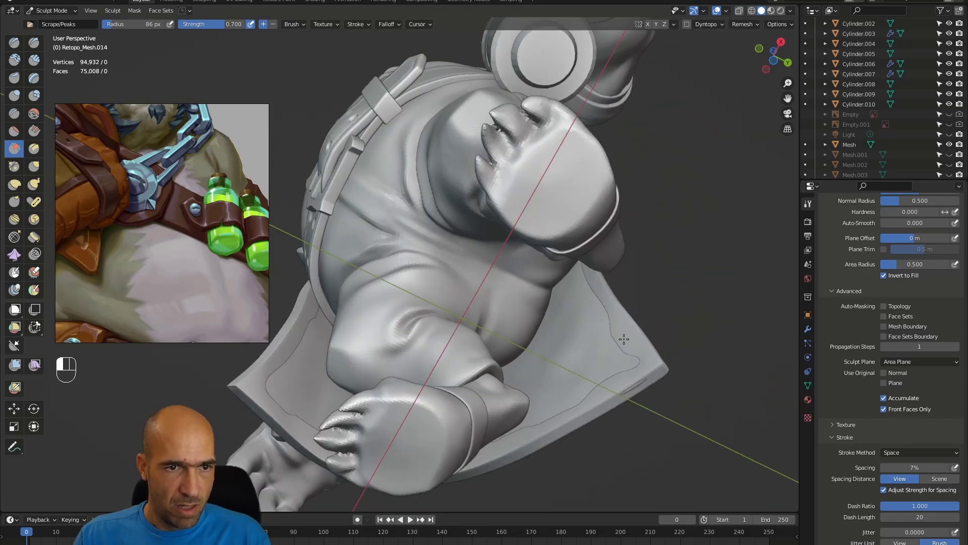
pyautogui.moveTo(585, 384)
pyautogui.keyDown('alt'); pyautogui.mouseDown()
pyautogui.moveTo(512, 437)
pyautogui.moveTo(616, 400)
pyautogui.mouseUp(); pyautogui.keyUp('alt')
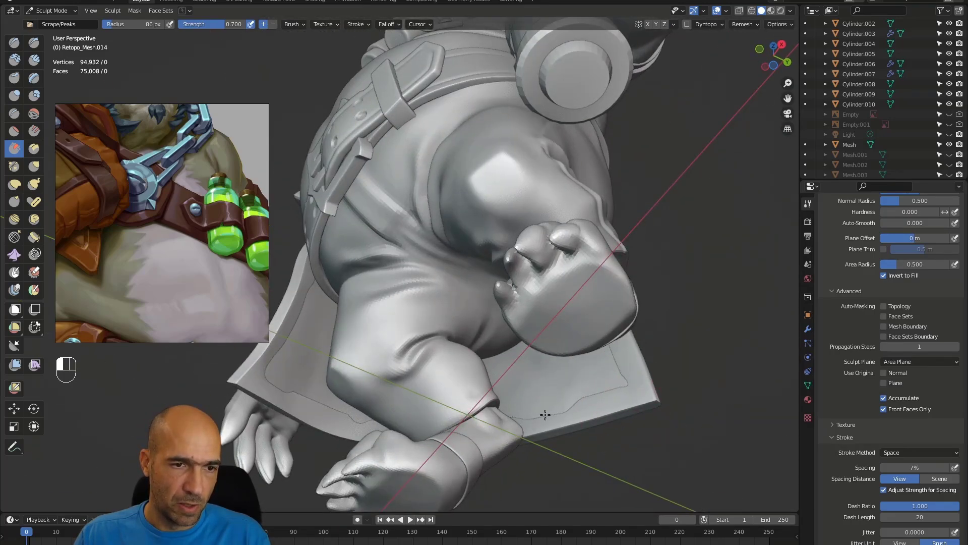
pyautogui.keyDown('alt'); pyautogui.moveTo(544, 410); pyautogui.dragTo(558, 393); pyautogui.keyUp('alt')
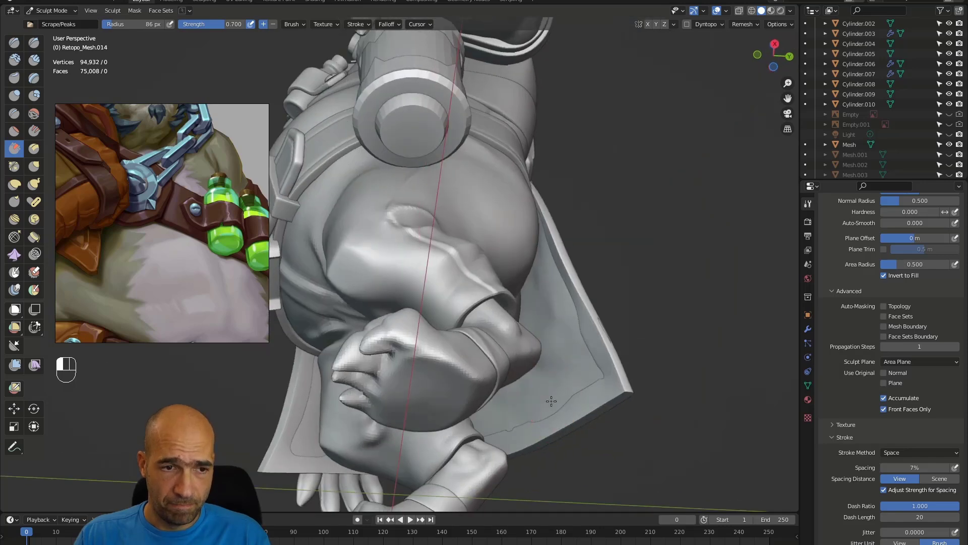
# Check the waist cloth from behind and undo the last three strokes on it.
pyautogui.moveTo(525, 426)
pyautogui.keyDown('alt'); pyautogui.mouseDown()
pyautogui.moveTo(563, 398)
pyautogui.moveTo(554, 401)
pyautogui.moveTo(557, 335)
pyautogui.mouseUp(); pyautogui.keyUp('alt')
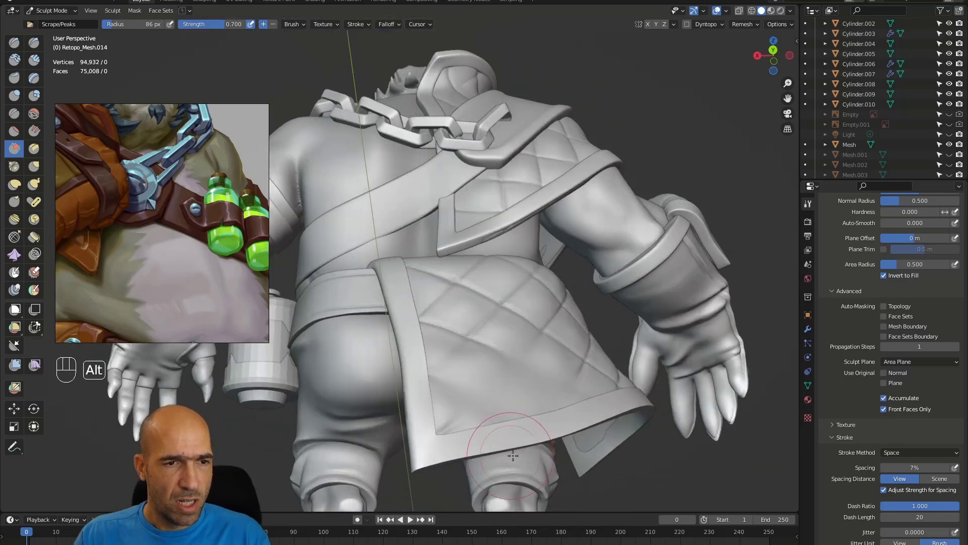
pyautogui.hotkey('ctrl', 'z')
pyautogui.hotkey('ctrl', 'z')
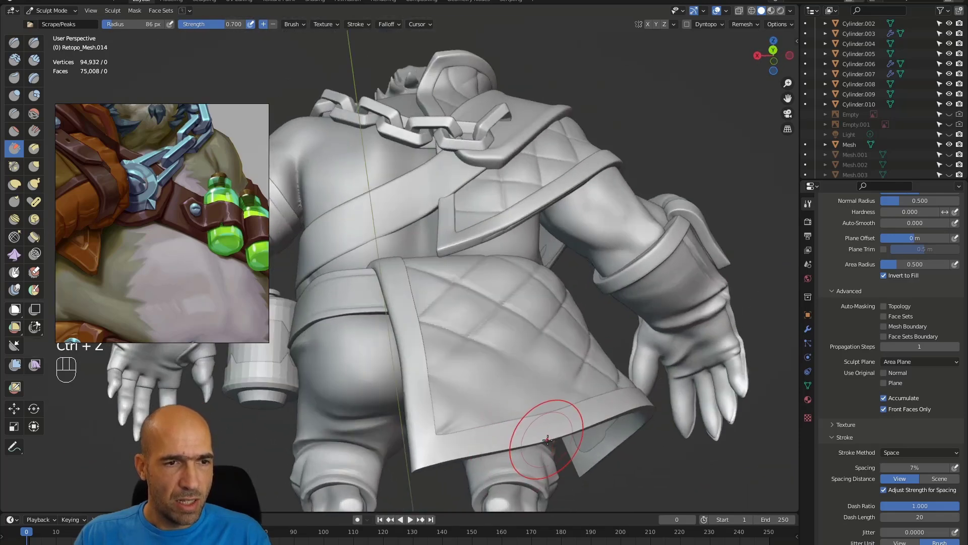
pyautogui.hotkey('ctrl', 'z')
pyautogui.keyDown('alt'); pyautogui.moveTo(560, 408); pyautogui.dragTo(580, 313); pyautogui.keyUp('alt')
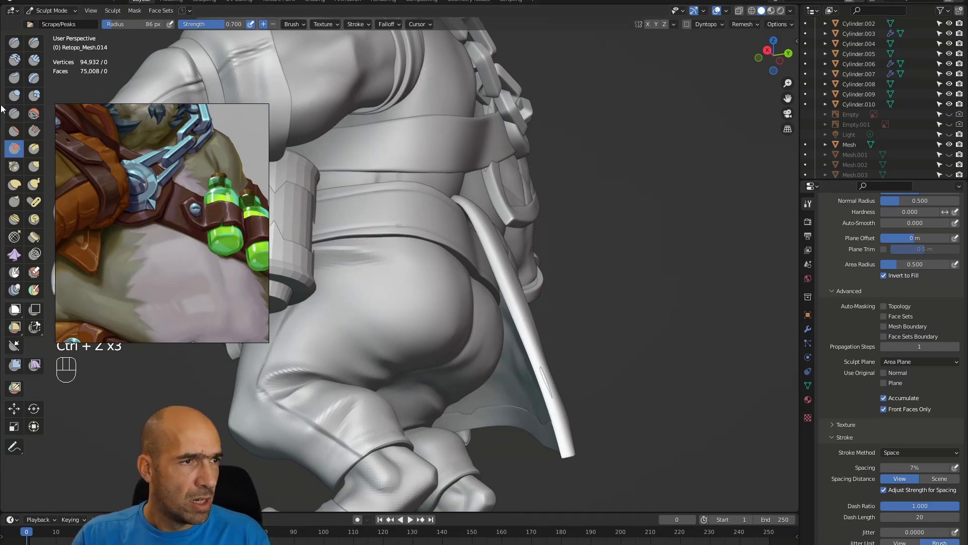
# Turn on Front Faces Only for the Smooth brush.
pyautogui.click(33, 113)
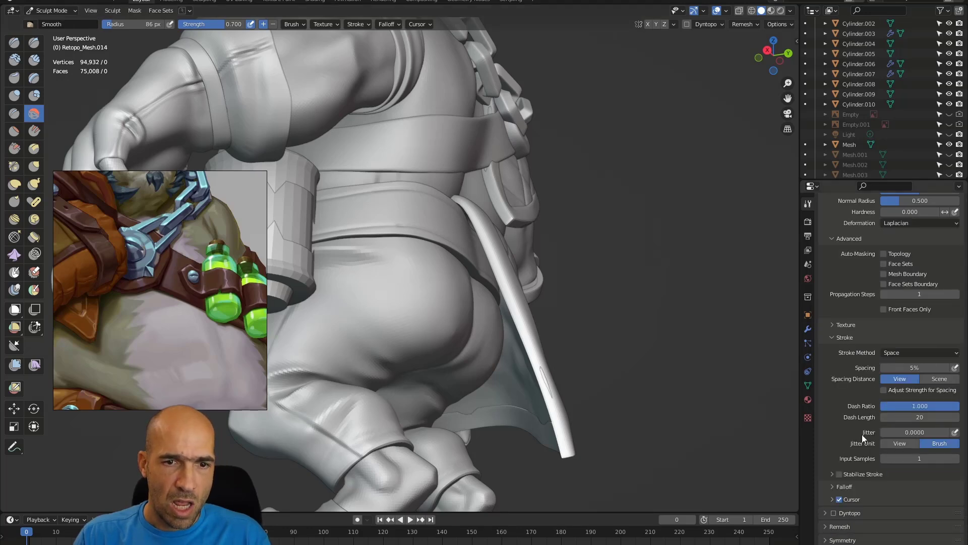
pyautogui.scroll(2, 861, 282)
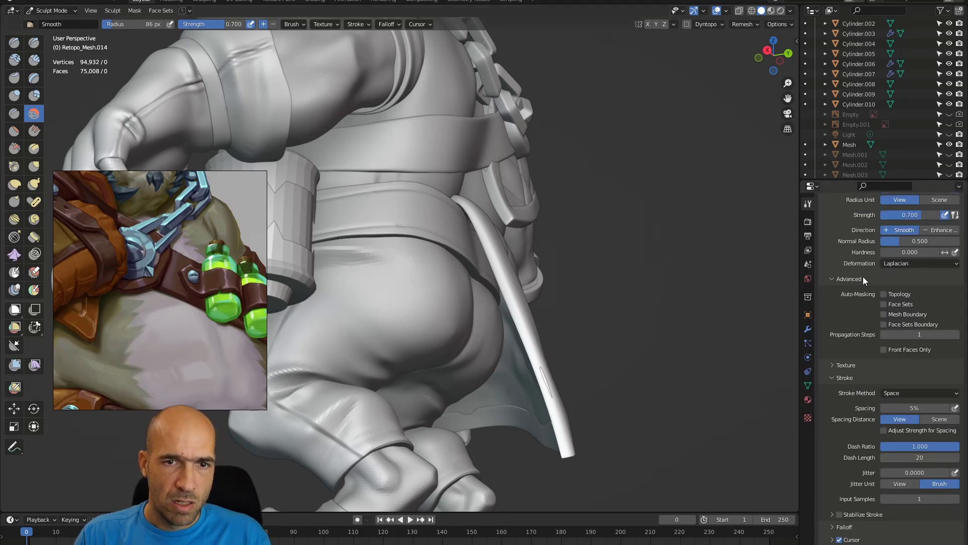
pyautogui.click(884, 350)
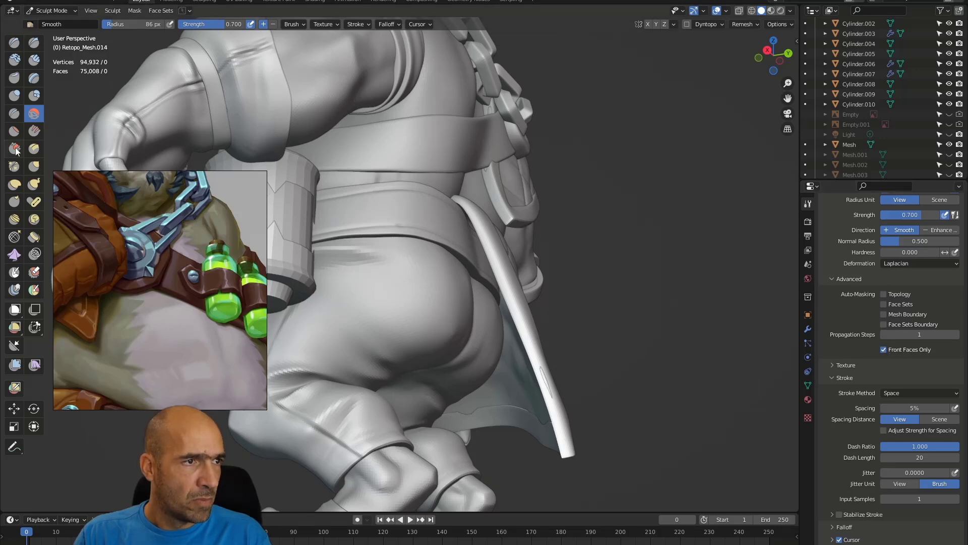
# Scrape the waist cloth's inner side again with the 86 px Scrape/Peaks brush, covering both lower corners and the hem.
pyautogui.moveTo(628, 305)
pyautogui.mouseDown(button='middle')
pyautogui.moveTo(578, 315)
pyautogui.moveTo(597, 337)
pyautogui.moveTo(627, 311)
pyautogui.mouseUp(button='middle')
pyautogui.hotkey('shift', 't')
pyautogui.moveTo(559, 395); pyautogui.dragTo(552, 392)
pyautogui.moveTo(549, 325); pyautogui.dragTo(612, 350, button='middle')
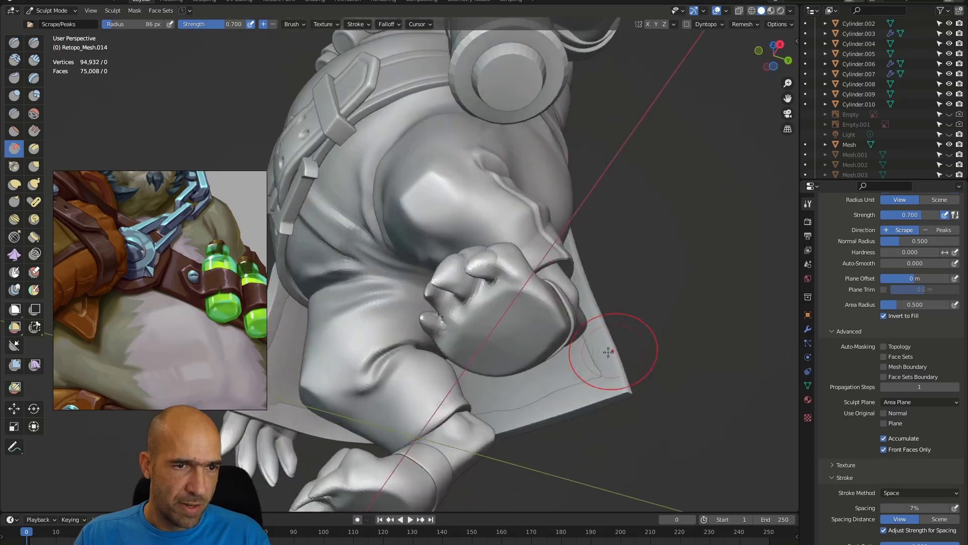
pyautogui.moveTo(583, 382); pyautogui.dragTo(585, 299, button='middle')
pyautogui.moveTo(563, 325); pyautogui.dragTo(535, 284)
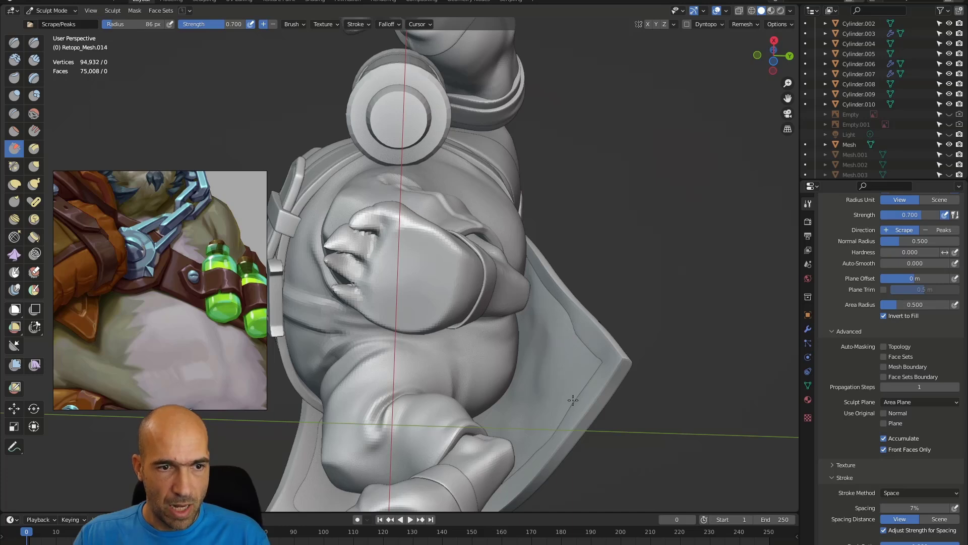
pyautogui.moveTo(539, 363)
pyautogui.mouseDown(button='middle')
pyautogui.moveTo(574, 441)
pyautogui.moveTo(536, 385)
pyautogui.mouseUp(button='middle')
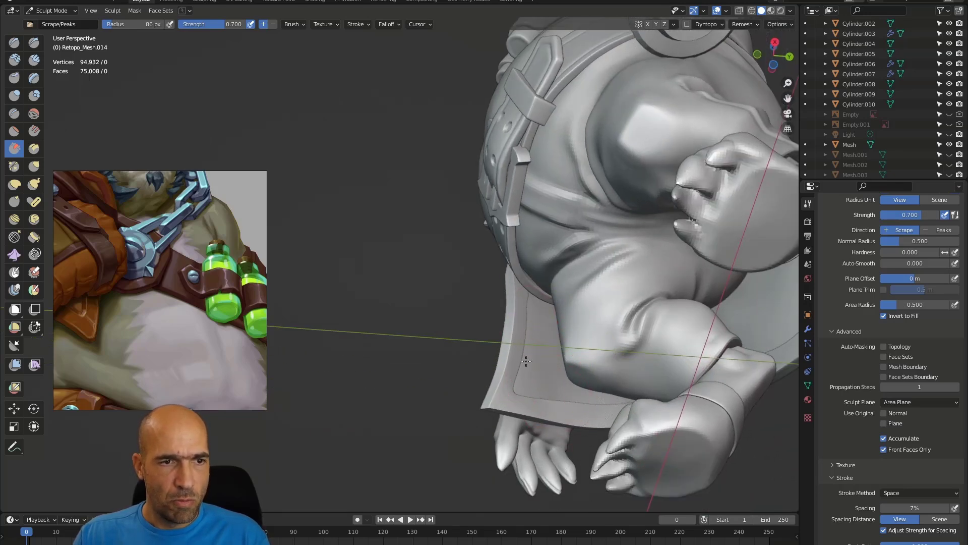
pyautogui.moveTo(572, 368); pyautogui.dragTo(565, 407, button='middle')
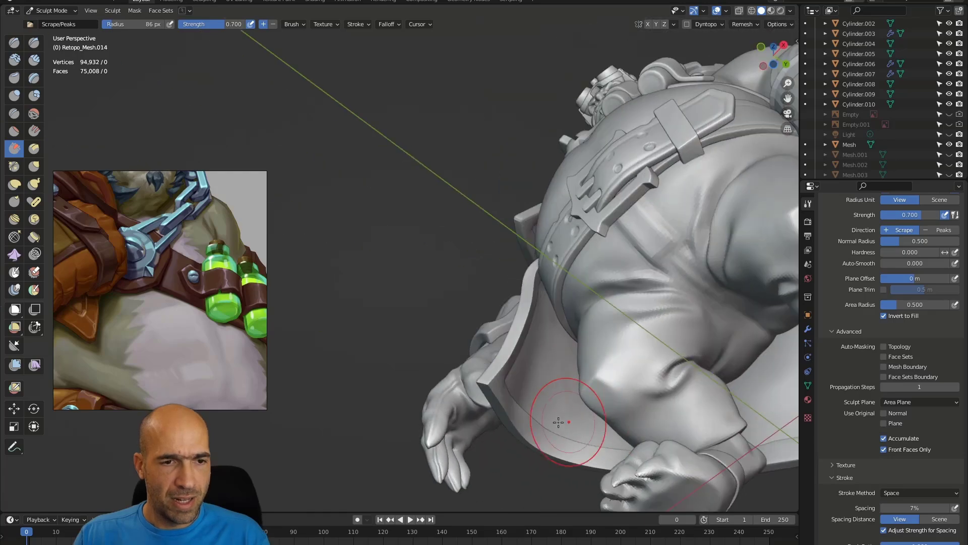
pyautogui.moveTo(587, 444); pyautogui.dragTo(498, 367, button='middle')
# Isolate the waist cloth in local view and turn it to show its inner side.
pyautogui.press('g')
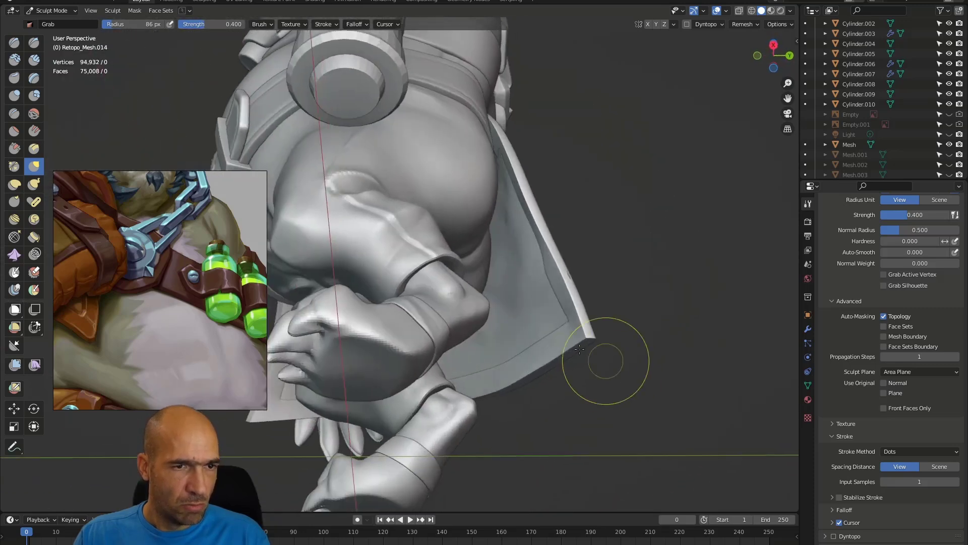
pyautogui.moveTo(614, 368); pyautogui.dragTo(501, 324, button='middle')
pyautogui.press('KP_Divide')
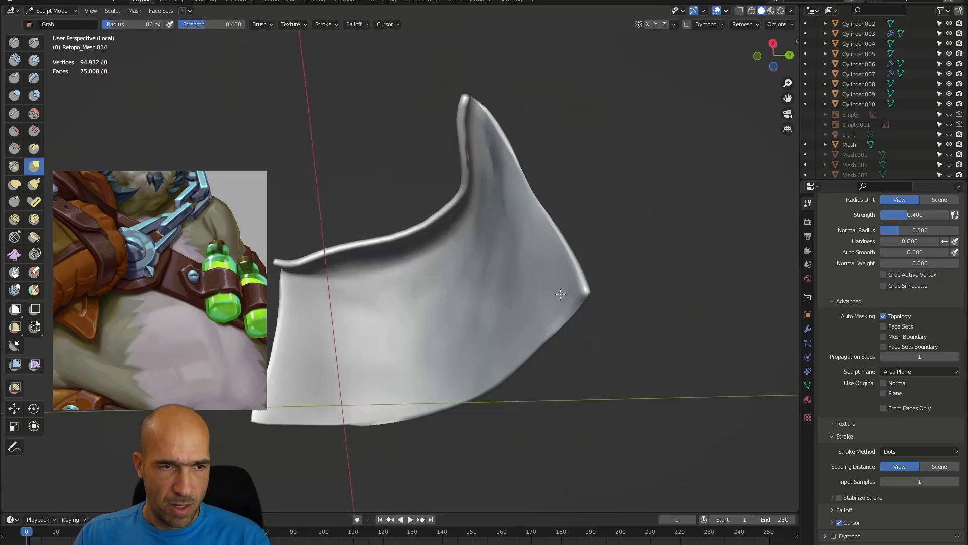
pyautogui.moveTo(530, 287); pyautogui.dragTo(460, 326, button='middle')
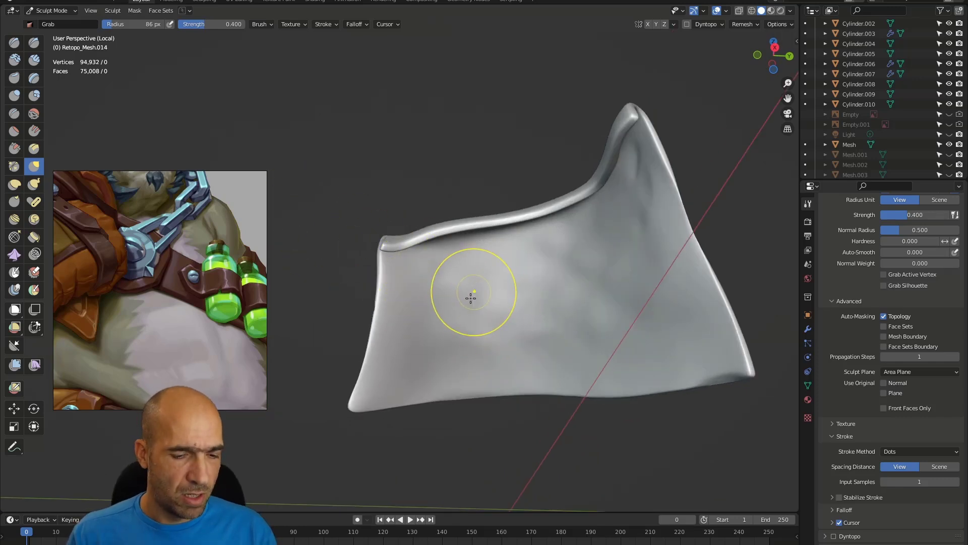
# Carve a diagonal seam across a lower corner of the waist cloth's lining with the Draw Sharp brush at 11 px.
pyautogui.hotkey('shift', 'x')
pyautogui.press('f')
pyautogui.click(519, 290)
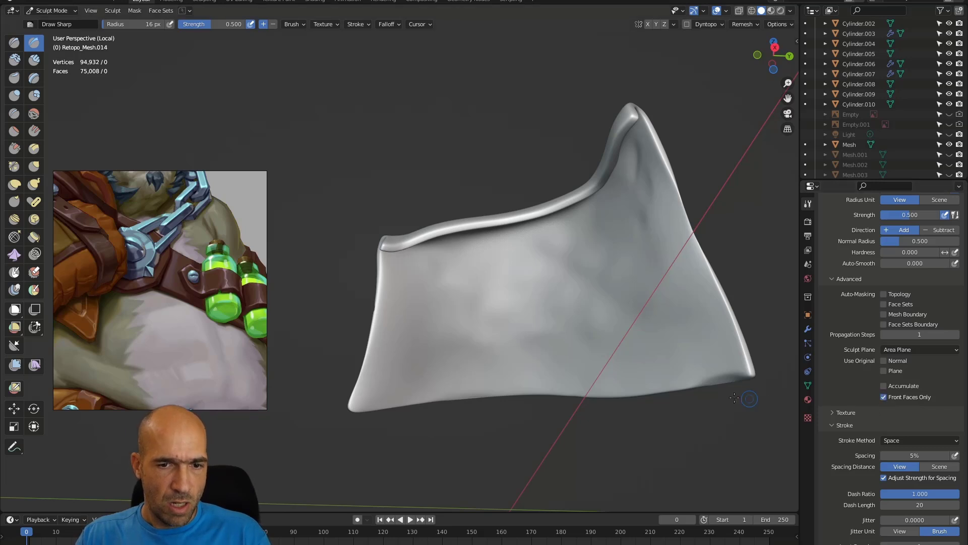
pyautogui.moveTo(770, 402); pyautogui.dragTo(791, 398, button='middle')
pyautogui.press('[')
pyautogui.press('[')
pyautogui.moveTo(730, 289); pyautogui.dragTo(745, 322, button='middle')
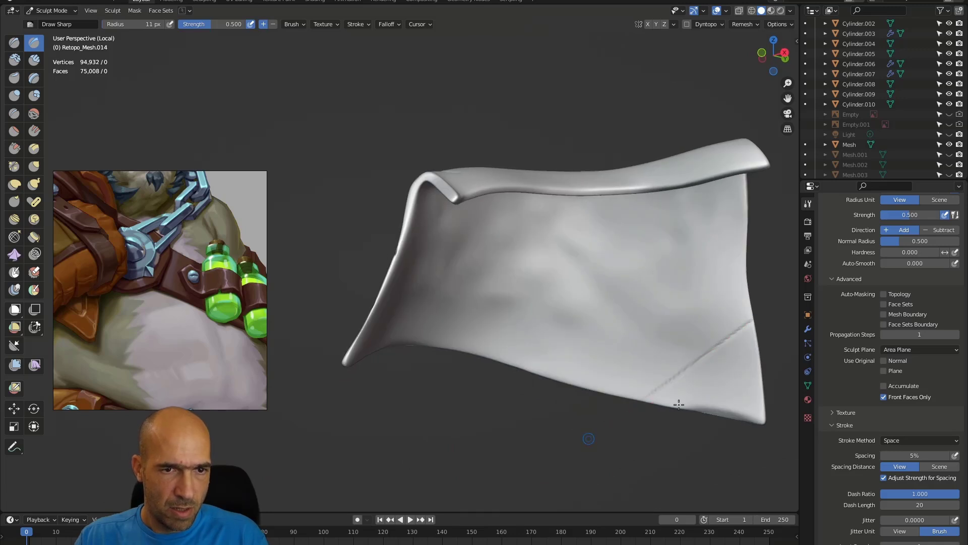
# Retrace the corner seam with the Draw Sharp brush at 15 px and undo the last stroke beside it.
pyautogui.press(']')
pyautogui.press(']')
pyautogui.press(']')
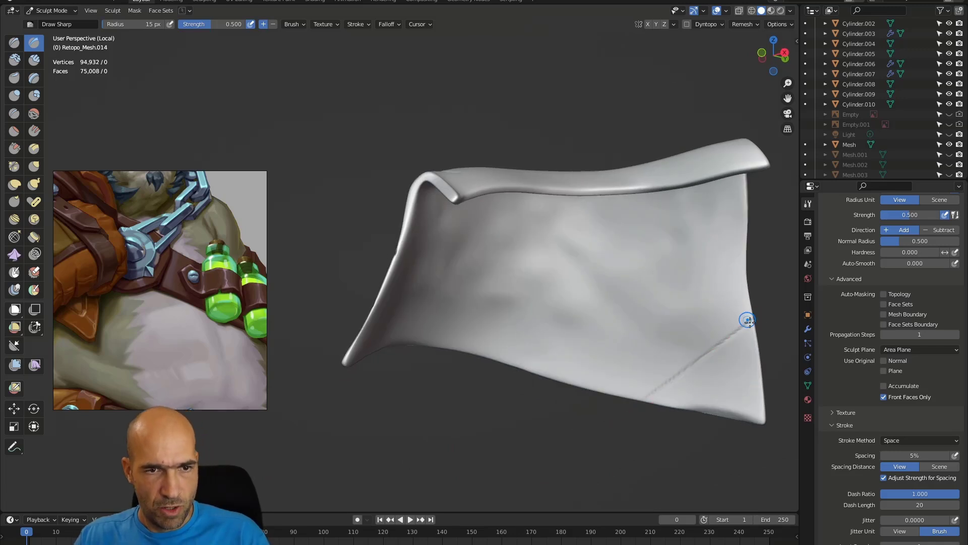
pyautogui.moveTo(660, 387); pyautogui.dragTo(636, 399)
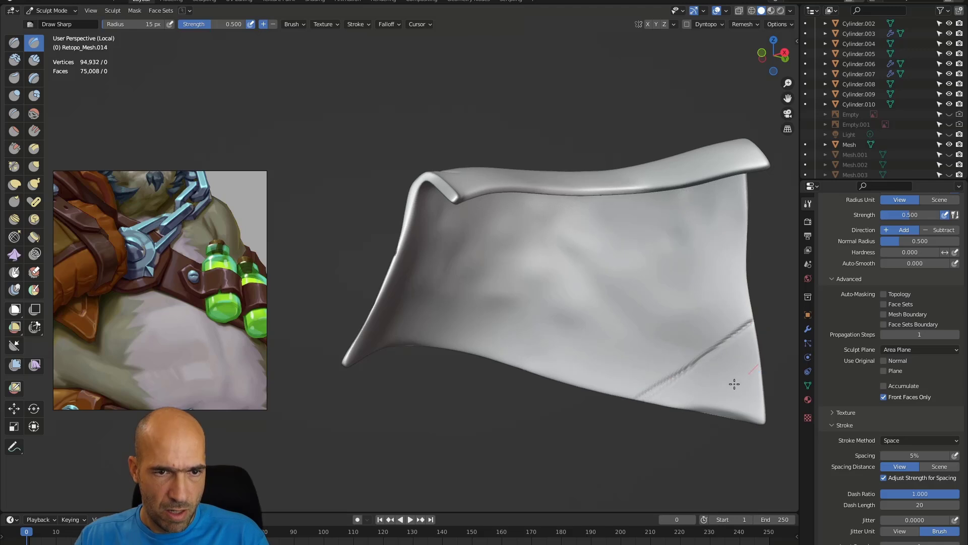
pyautogui.hotkey('ctrl', 'z')
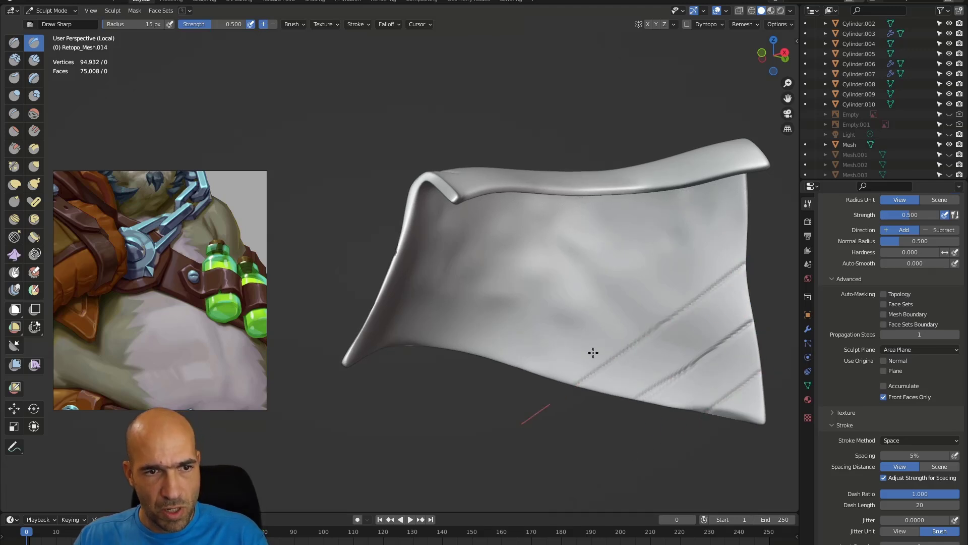
# Carve the remaining parallel diagonal seams across the waist cloth's lining with the 15 px Draw Sharp brush.
pyautogui.moveTo(554, 348); pyautogui.dragTo(685, 195, button='middle')
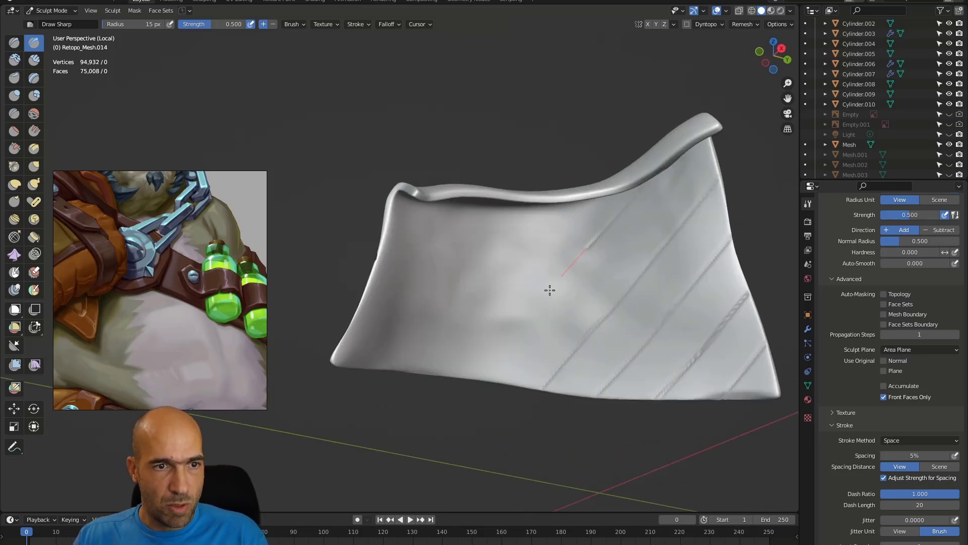
pyautogui.moveTo(526, 242); pyautogui.dragTo(409, 388)
pyautogui.moveTo(409, 387); pyautogui.dragTo(451, 248, button='middle')
pyautogui.moveTo(480, 206); pyautogui.dragTo(381, 385)
pyautogui.moveTo(425, 209); pyautogui.dragTo(331, 343)
pyautogui.moveTo(376, 320)
pyautogui.mouseDown(button='middle')
pyautogui.moveTo(501, 302)
pyautogui.moveTo(650, 374)
pyautogui.mouseUp(button='middle')
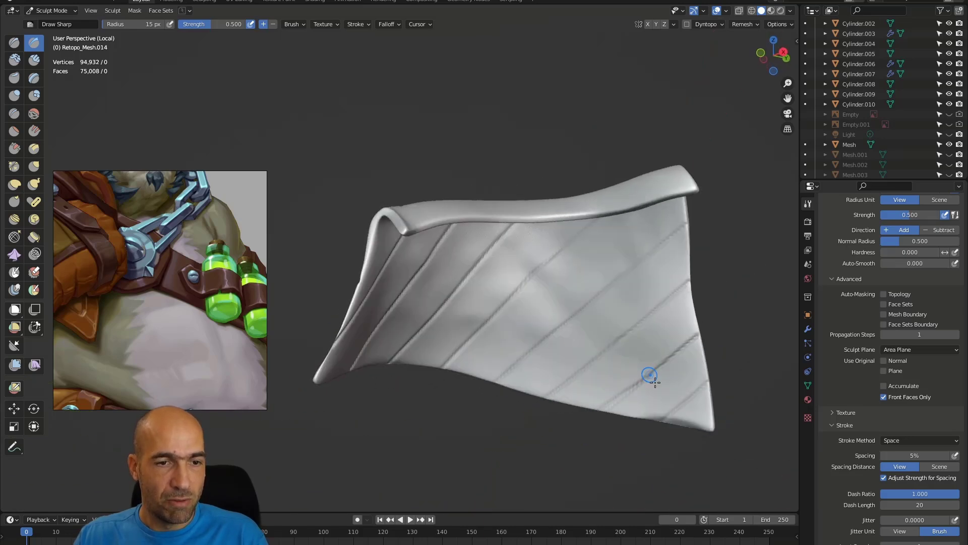
# Carve crossing diagonal seams in the opposite direction over the whole lining to form a diamond quilt pattern, redoing one misplaced line.
pyautogui.moveTo(671, 430); pyautogui.dragTo(673, 418, button='middle')
pyautogui.moveTo(621, 350); pyautogui.dragTo(560, 262)
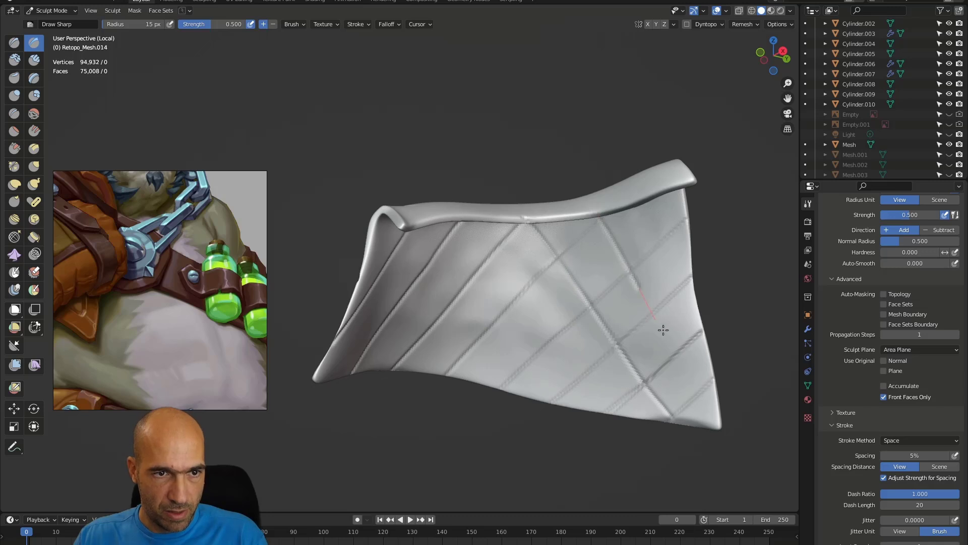
pyautogui.moveTo(606, 227); pyautogui.dragTo(716, 398)
pyautogui.moveTo(732, 293); pyautogui.dragTo(561, 269, button='middle')
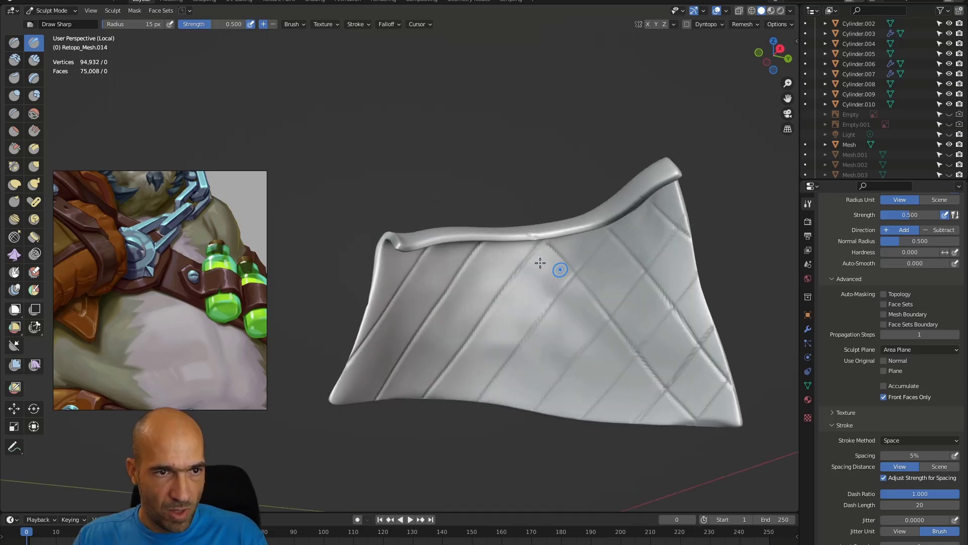
pyautogui.moveTo(495, 246); pyautogui.dragTo(569, 348)
pyautogui.hotkey('ctrl', 'z')
pyautogui.moveTo(480, 245); pyautogui.dragTo(645, 439)
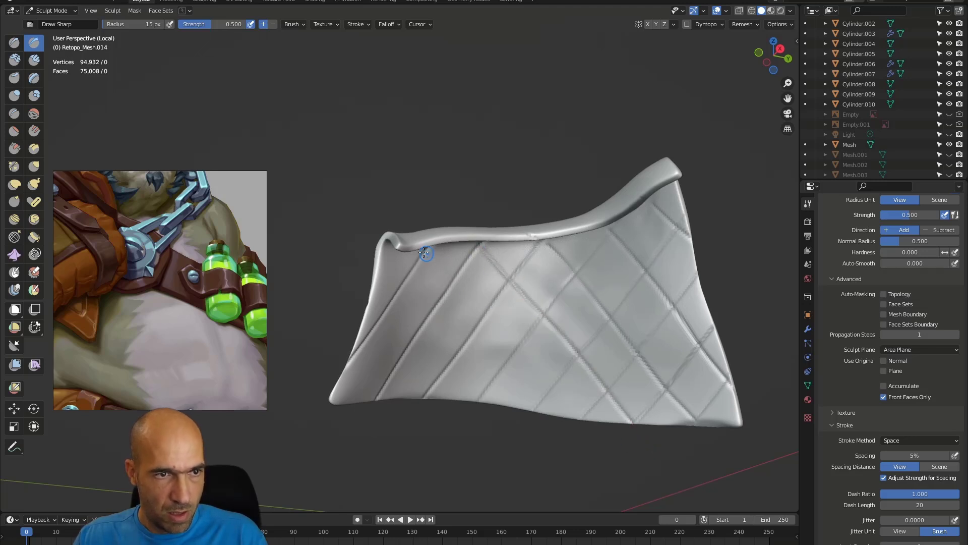
pyautogui.moveTo(542, 399); pyautogui.dragTo(461, 381, button='middle')
pyautogui.moveTo(356, 287); pyautogui.dragTo(537, 442)
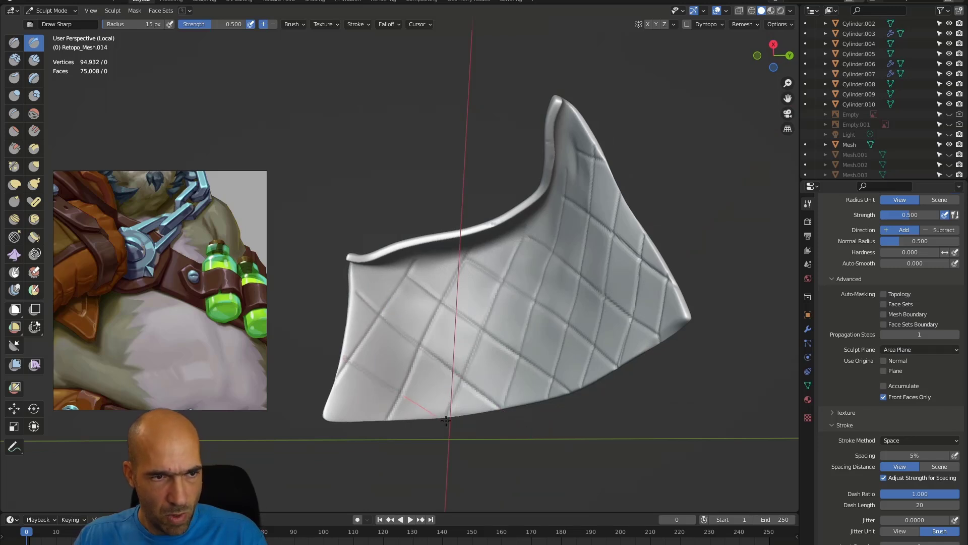
pyautogui.moveTo(408, 445); pyautogui.dragTo(639, 297, button='middle')
# Puff up the quilt diamonds in the middle of the lining with a 61 px Inflate/Deflate brush limited to front faces.
pyautogui.press('i')
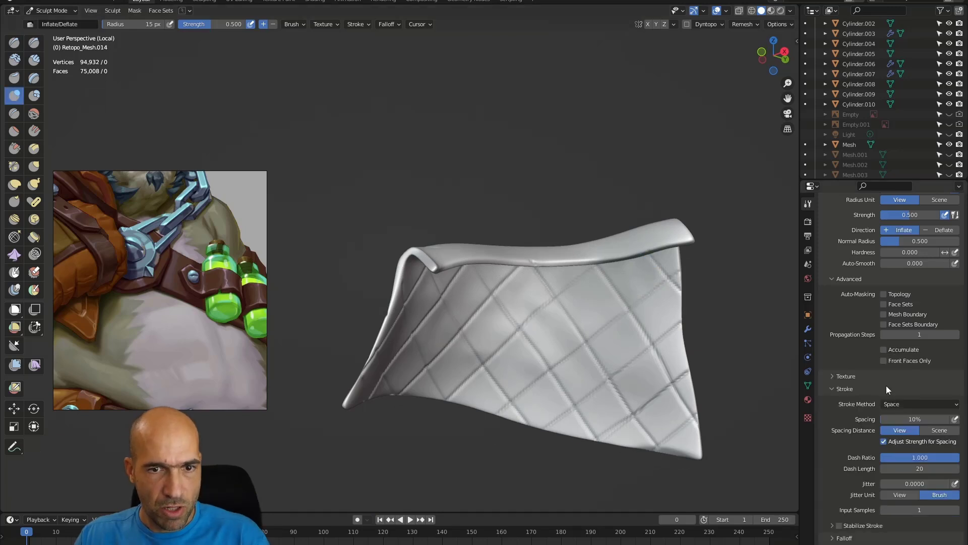
pyautogui.press(']')
pyautogui.press(']')
pyautogui.press(']')
pyautogui.press(']')
pyautogui.press(']')
pyautogui.press(']')
pyautogui.press(']')
pyautogui.press(']')
pyautogui.press(']')
pyautogui.press(']')
pyautogui.press(']')
pyautogui.press(']')
pyautogui.press(']')
pyautogui.press(']')
pyautogui.press(']')
pyautogui.press(']')
pyautogui.moveTo(593, 303)
pyautogui.mouseDown()
pyautogui.moveTo(609, 330)
pyautogui.moveTo(571, 395)
pyautogui.moveTo(579, 404)
pyautogui.mouseUp()
pyautogui.moveTo(595, 413)
pyautogui.mouseDown()
pyautogui.moveTo(605, 413)
pyautogui.moveTo(585, 419)
pyautogui.mouseUp()
pyautogui.moveTo(571, 420)
pyautogui.mouseDown()
pyautogui.moveTo(532, 410)
pyautogui.moveTo(521, 381)
pyautogui.mouseUp()
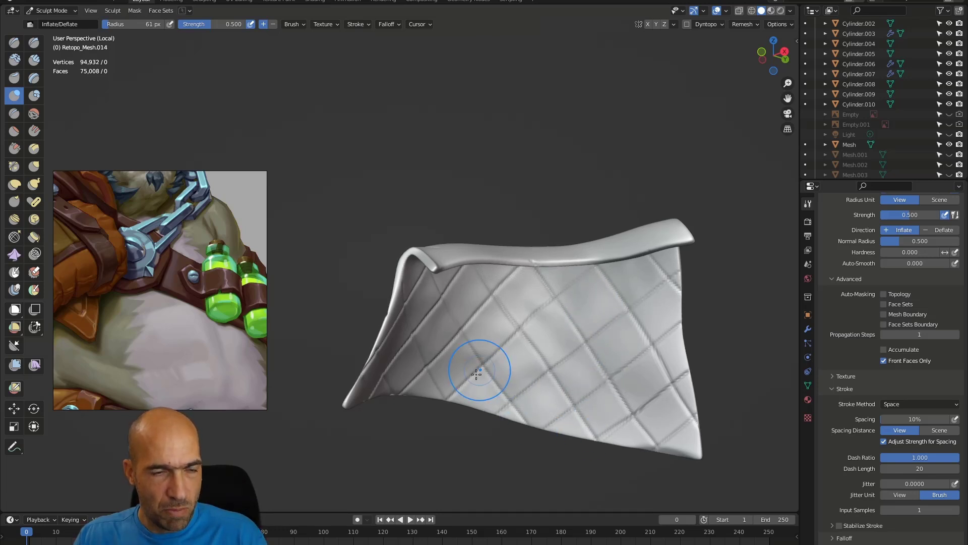
# Inflate the remaining quilt diamonds toward both ends of the lining with the 61 px Inflate/Deflate brush.
pyautogui.moveTo(479, 372); pyautogui.dragTo(489, 340, button='middle')
pyautogui.moveTo(475, 320); pyautogui.dragTo(419, 335)
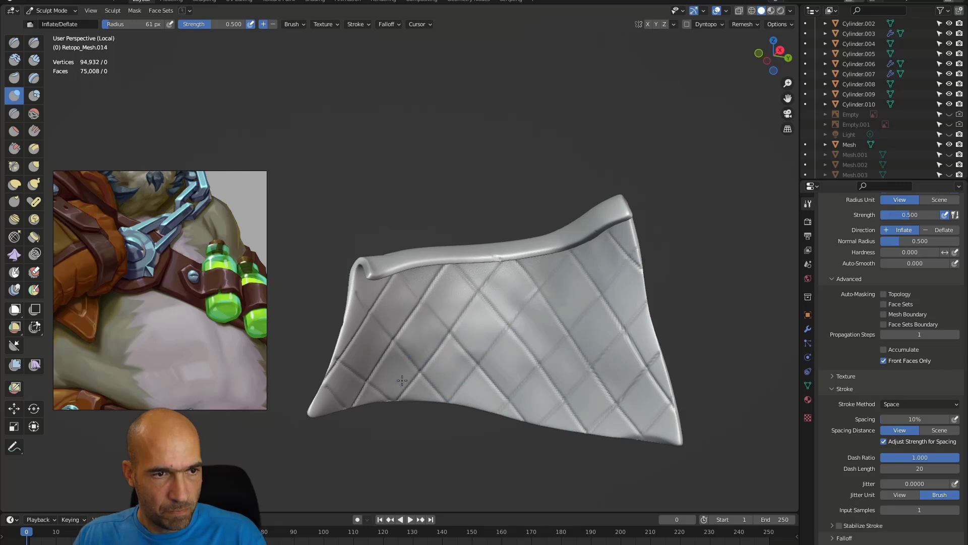
pyautogui.moveTo(364, 343)
pyautogui.mouseDown()
pyautogui.moveTo(353, 308)
pyautogui.moveTo(401, 301)
pyautogui.mouseUp()
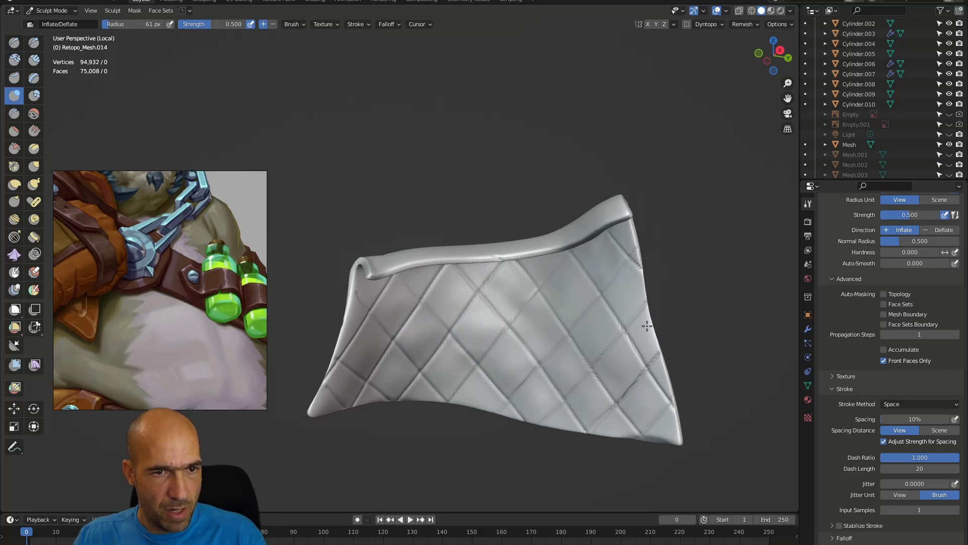
pyautogui.moveTo(573, 303); pyautogui.dragTo(525, 341, button='middle')
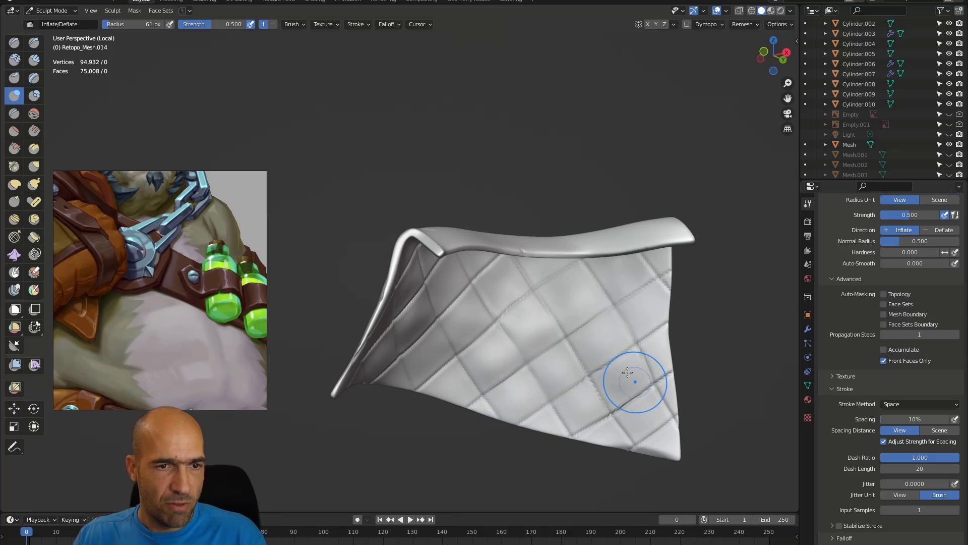
pyautogui.moveTo(610, 406); pyautogui.dragTo(584, 400, button='middle')
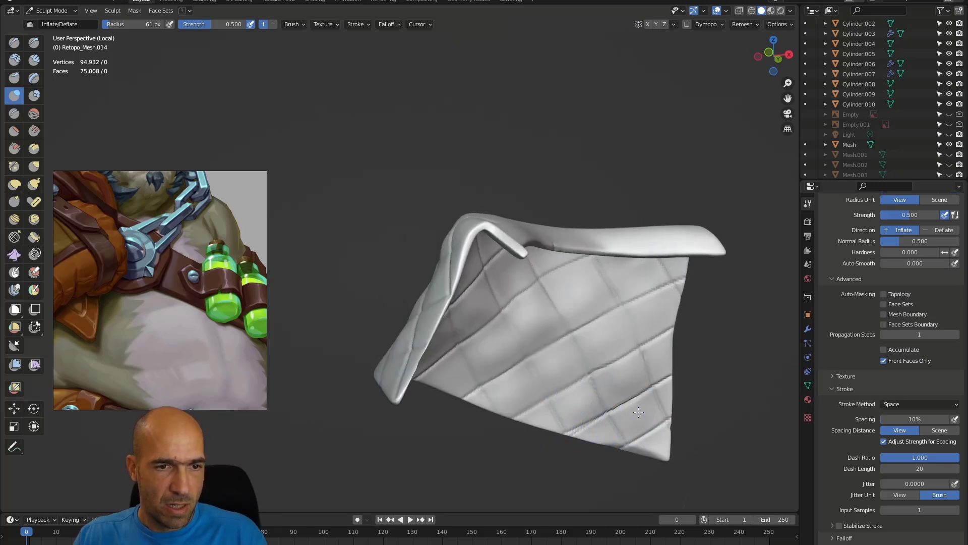
# Leave local view and adjust the quilted lining where it bulges over the lower border, using an enlarged Grab brush.
pyautogui.press('KP_Divide')
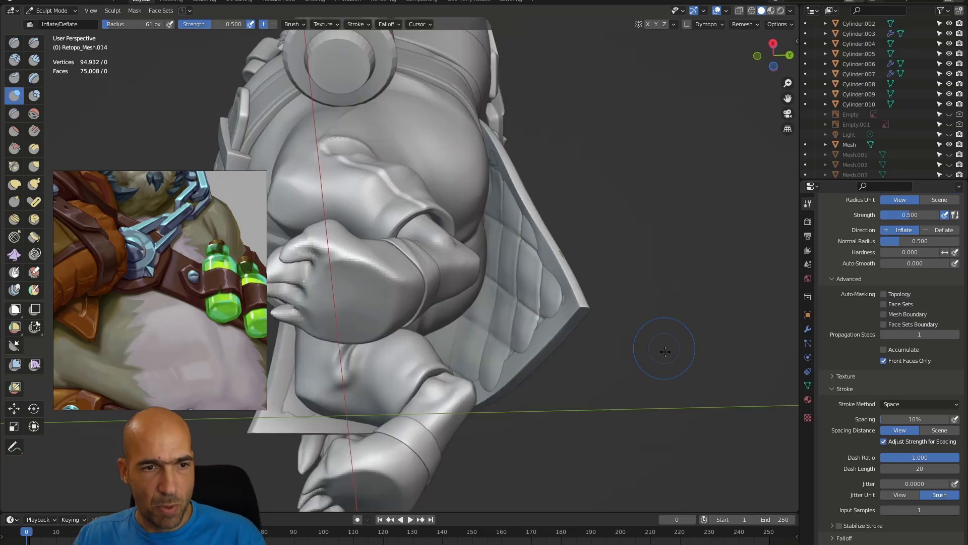
pyautogui.moveTo(599, 353)
pyautogui.mouseDown(button='middle')
pyautogui.moveTo(567, 356)
pyautogui.moveTo(471, 418)
pyautogui.moveTo(504, 371)
pyautogui.moveTo(542, 362)
pyautogui.mouseUp(button='middle')
pyautogui.moveTo(485, 382)
pyautogui.mouseDown(button='middle')
pyautogui.moveTo(497, 399)
pyautogui.moveTo(494, 361)
pyautogui.moveTo(403, 222)
pyautogui.mouseUp(button='middle')
pyautogui.scroll(4, 496, 367)
pyautogui.moveTo(487, 333); pyautogui.dragTo(473, 328, button='middle')
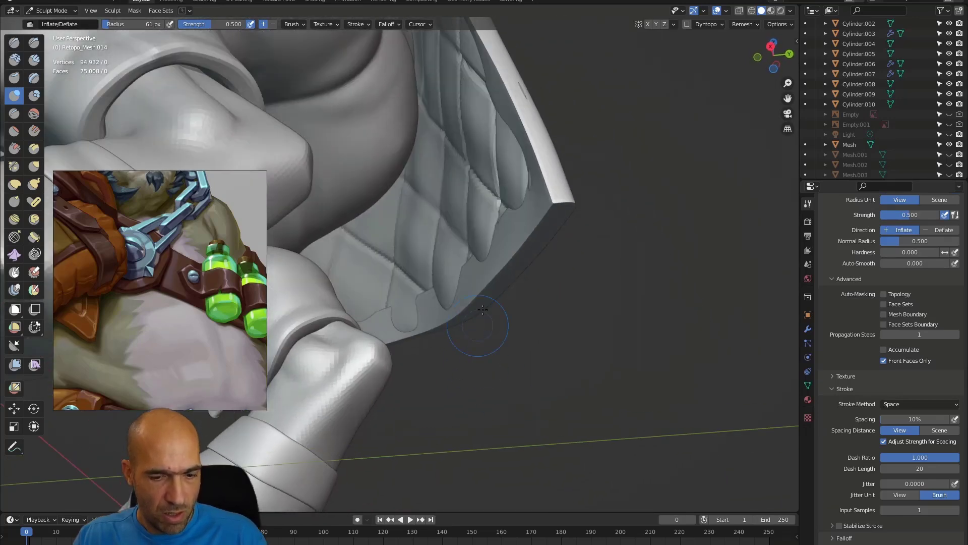
pyautogui.press('g')
pyautogui.press(']')
pyautogui.press(']')
pyautogui.press(']')
pyautogui.press(']')
pyautogui.press(']')
pyautogui.press(']')
pyautogui.moveTo(446, 283); pyautogui.dragTo(454, 279)
# Clean up the lining's bulges along the cloth border with a 57 px Draw brush limited to front faces.
pyautogui.moveTo(411, 313)
pyautogui.mouseDown(button='middle')
pyautogui.moveTo(371, 346)
pyautogui.moveTo(486, 341)
pyautogui.moveTo(502, 303)
pyautogui.mouseUp(button='middle')
pyautogui.press('x')
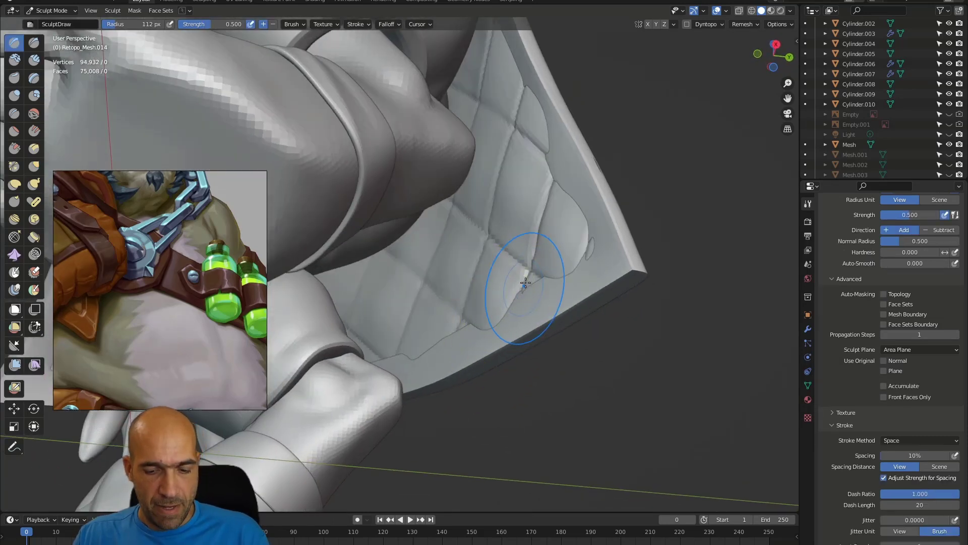
pyautogui.press('[')
pyautogui.press('[')
pyautogui.press('[')
pyautogui.press('[')
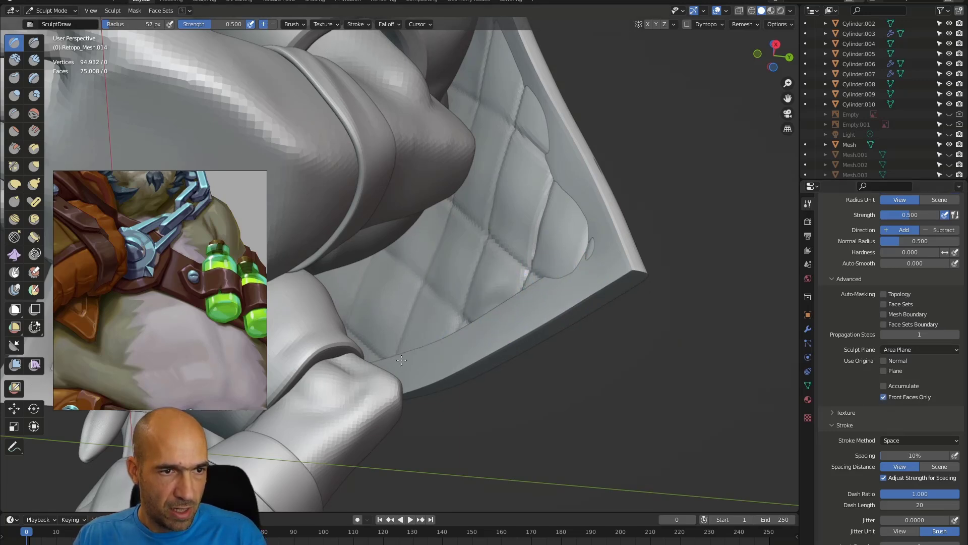
pyautogui.moveTo(572, 287)
pyautogui.mouseDown()
pyautogui.moveTo(566, 264)
pyautogui.moveTo(588, 221)
pyautogui.moveTo(561, 178)
pyautogui.mouseUp()
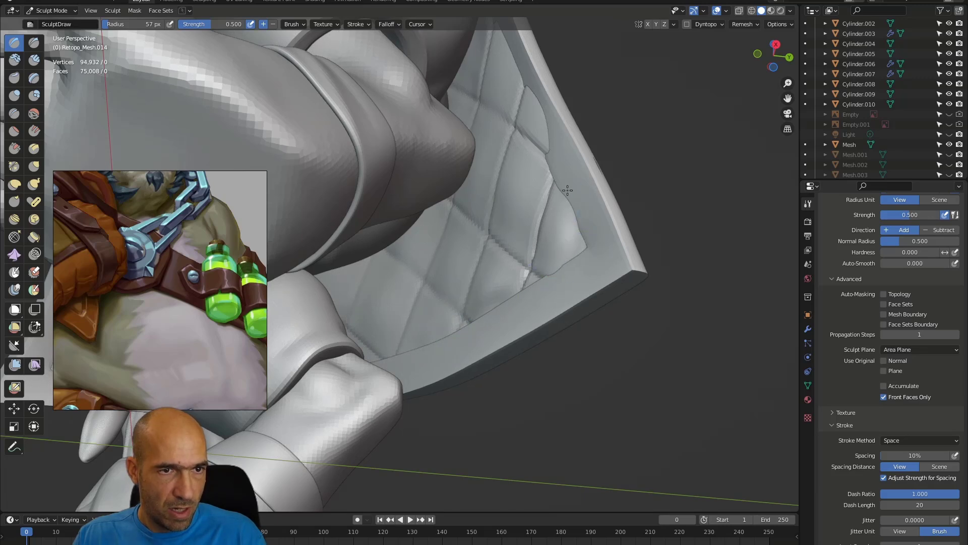
pyautogui.moveTo(566, 255); pyautogui.dragTo(515, 288)
pyautogui.moveTo(536, 116); pyautogui.dragTo(523, 73)
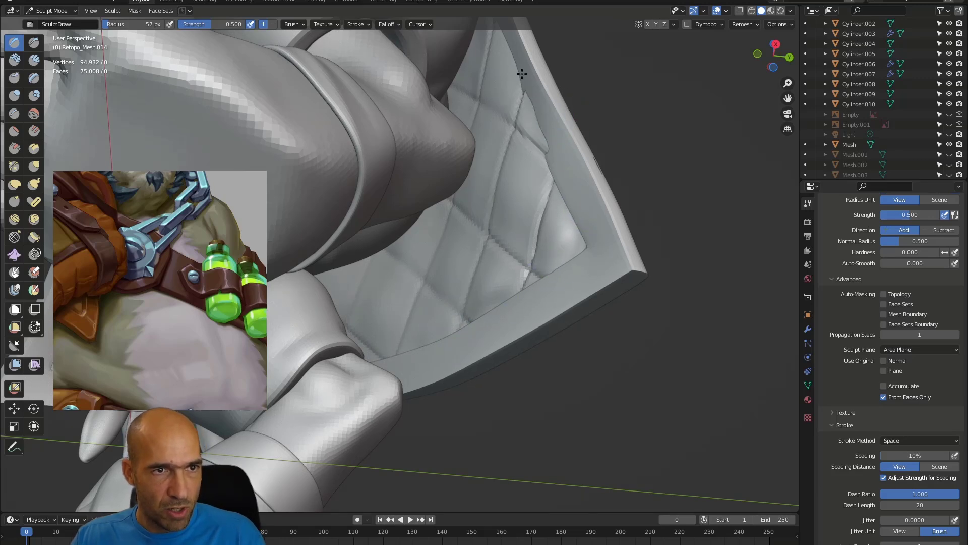
pyautogui.moveTo(529, 132); pyautogui.dragTo(556, 150)
pyautogui.moveTo(555, 150)
pyautogui.keyDown('ctrl'); pyautogui.mouseDown(button='middle')
pyautogui.moveTo(598, 123)
pyautogui.moveTo(499, 177)
pyautogui.moveTo(466, 141)
pyautogui.mouseUp(button='middle'); pyautogui.keyUp('ctrl')
pyautogui.moveTo(491, 99); pyautogui.dragTo(455, 110, button='middle')
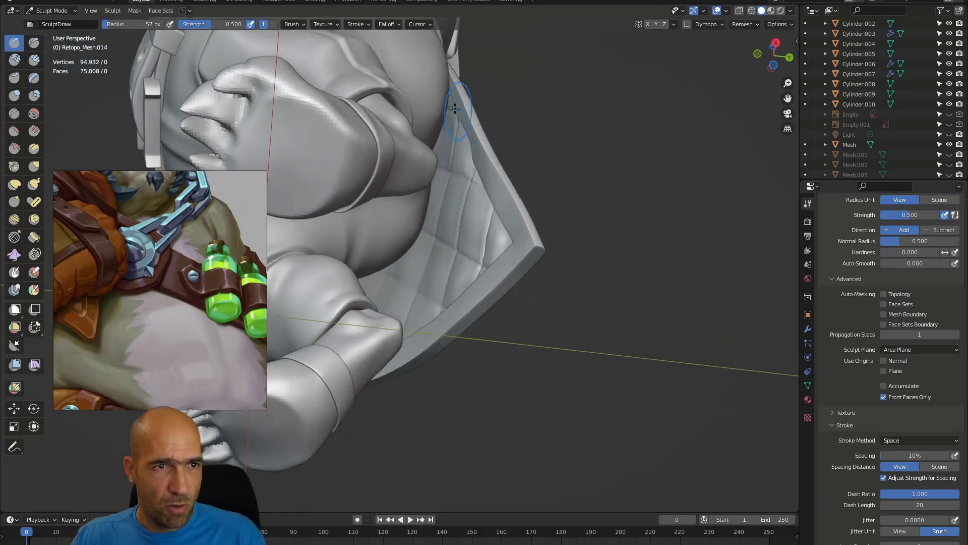
# Inspect the quilted lining and border of the waist cloth from several sides, including the front of the whole character.
pyautogui.moveTo(501, 175); pyautogui.dragTo(411, 281, button='middle')
pyautogui.moveTo(532, 245); pyautogui.dragTo(585, 252, button='middle')
pyautogui.moveTo(489, 329)
pyautogui.mouseDown(button='middle')
pyautogui.moveTo(522, 334)
pyautogui.moveTo(504, 286)
pyautogui.moveTo(432, 226)
pyautogui.mouseUp(button='middle')
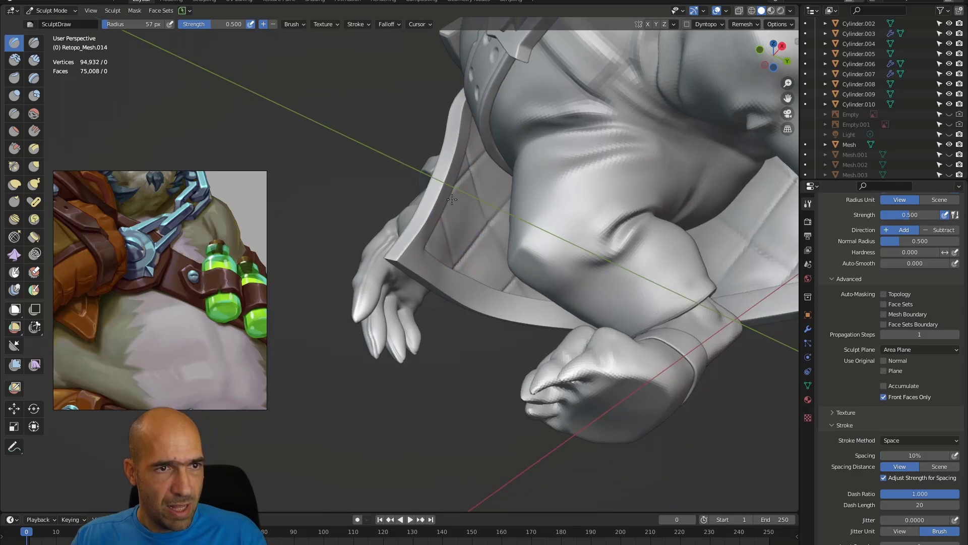
pyautogui.moveTo(439, 251); pyautogui.dragTo(465, 204, button='middle')
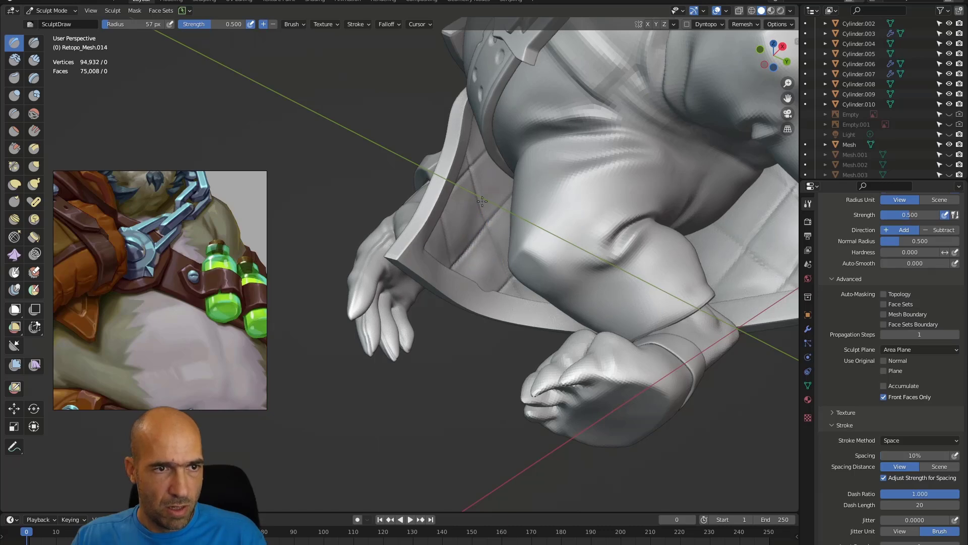
pyautogui.moveTo(502, 209); pyautogui.dragTo(496, 218, button='middle')
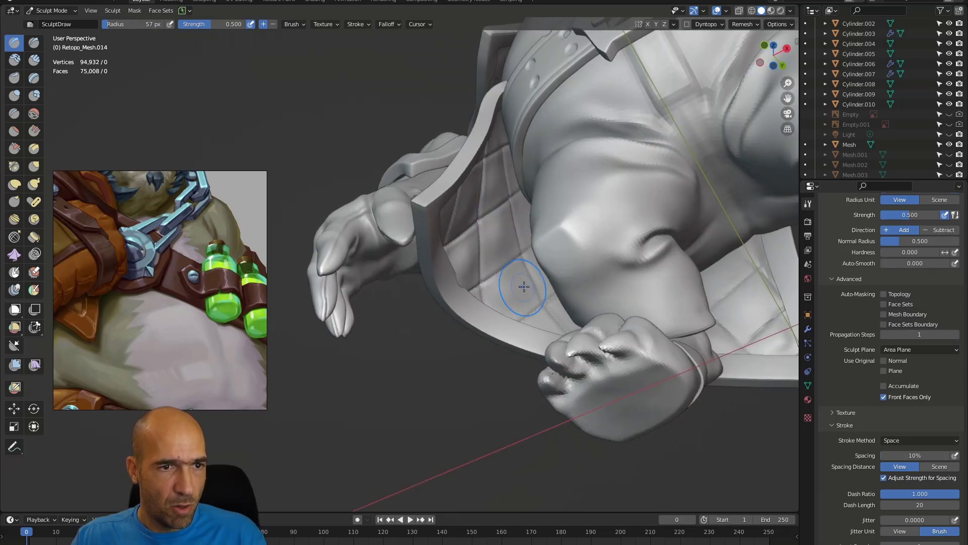
pyautogui.moveTo(444, 260); pyautogui.dragTo(500, 305, button='middle')
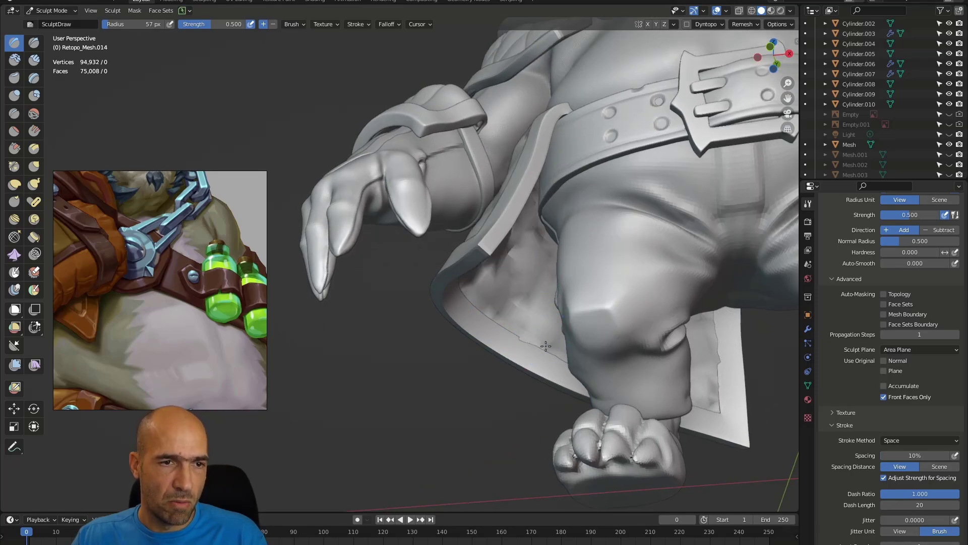
pyautogui.scroll(-2, 535, 342)
pyautogui.moveTo(515, 350); pyautogui.dragTo(627, 297, button='middle')
pyautogui.scroll(-2, 480, 391)
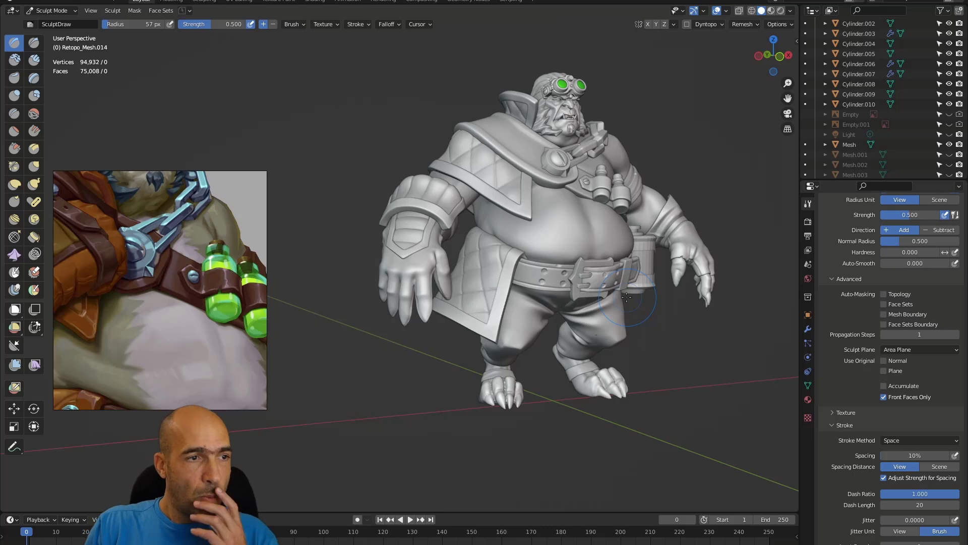
# Show the full figure in the reference art and compare it with the model's feet and overall shape.
pyautogui.scroll(-5, 123, 302)
pyautogui.moveTo(122, 297); pyautogui.dragTo(170, 287, button='middle')
pyautogui.keyDown('ctrl'); pyautogui.moveTo(508, 439); pyautogui.dragTo(445, 403, button='middle'); pyautogui.keyUp('ctrl')
pyautogui.scroll(-10, 446, 403)
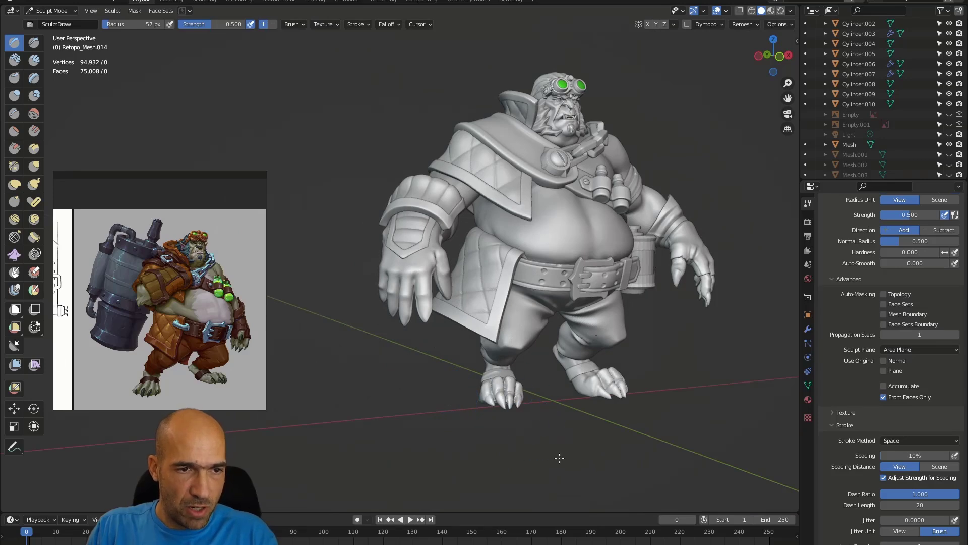
pyautogui.scroll(8, 463, 356)
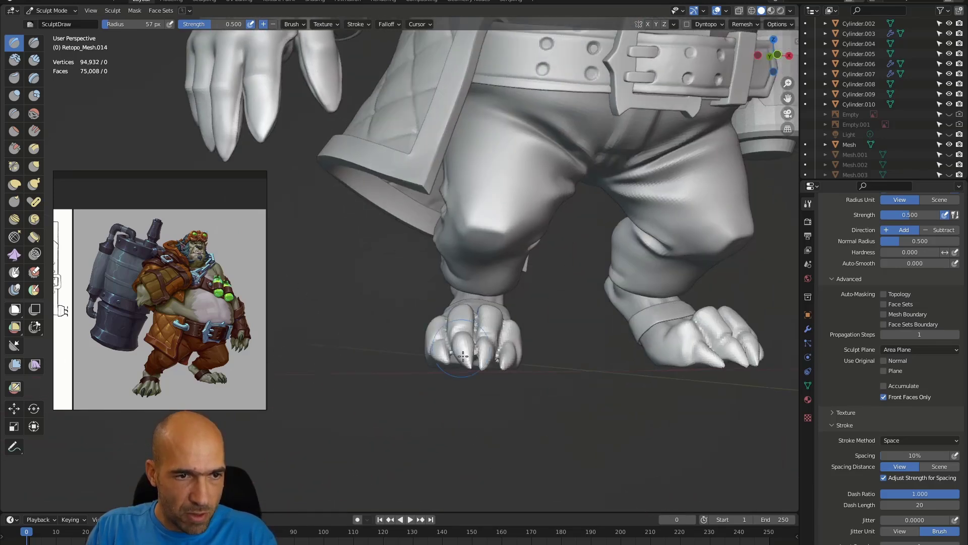
pyautogui.moveTo(463, 356); pyautogui.dragTo(505, 349, button='middle')
pyautogui.scroll(-8, 525, 343)
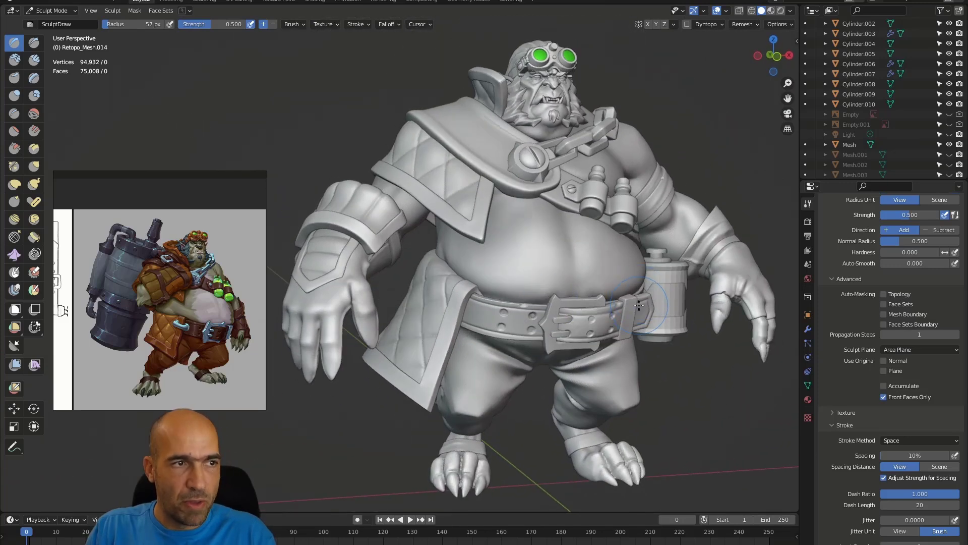
# Switch sculpting to the character's body mesh and review the full figure from a three-quarter front view.
pyautogui.hotkey('alt', 'q')
pyautogui.moveTo(690, 229)
pyautogui.mouseDown(button='middle')
pyautogui.moveTo(609, 260)
pyautogui.moveTo(590, 259)
pyautogui.moveTo(580, 244)
pyautogui.mouseUp(button='middle')
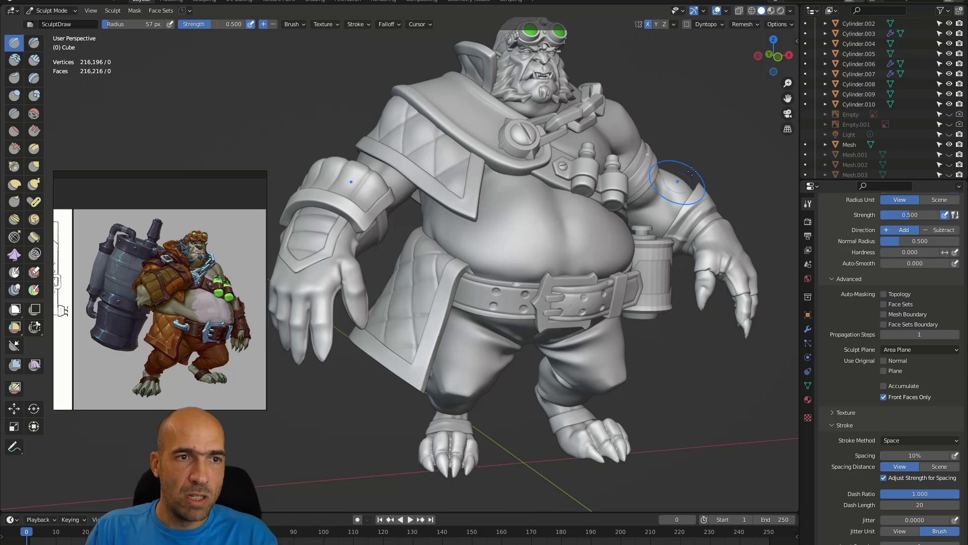
pyautogui.moveTo(730, 133); pyautogui.dragTo(714, 146, button='middle')
pyautogui.scroll(-3, 676, 180)
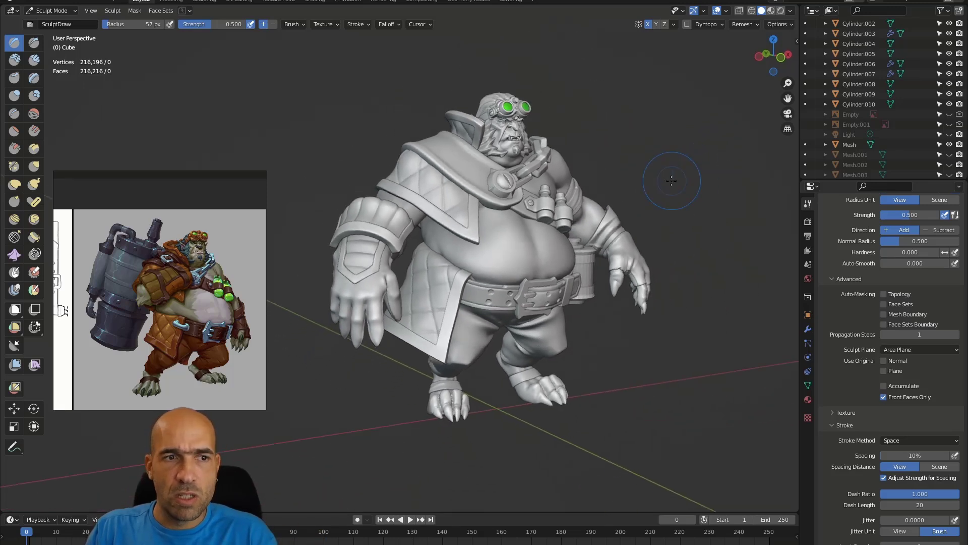
pyautogui.moveTo(677, 186); pyautogui.dragTo(648, 189, button='middle')
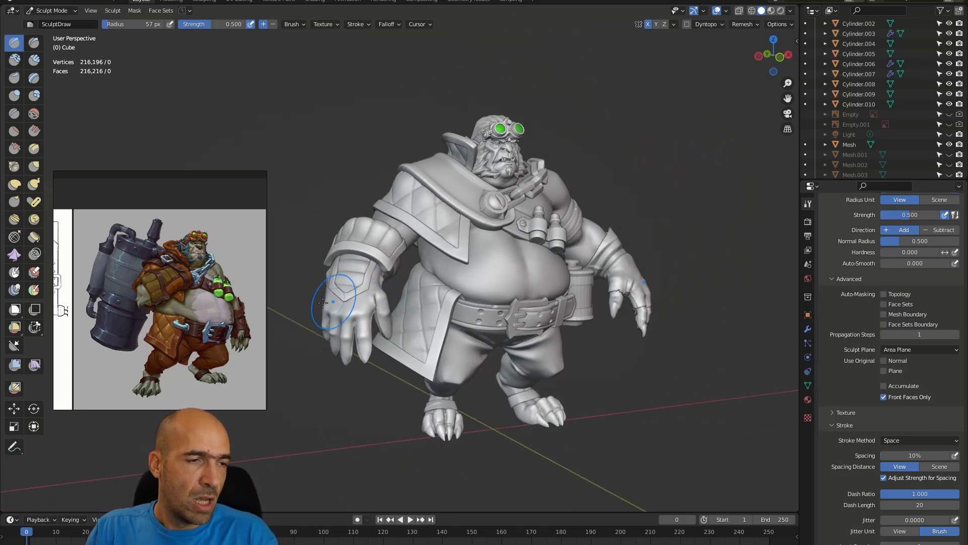
# Examine the reference line drawings of the backpack boiler, including its top view, straps, gauge, side pipe and lower grille.
pyautogui.moveTo(96, 290); pyautogui.dragTo(282, 239, button='middle')
pyautogui.scroll(-3, 177, 315)
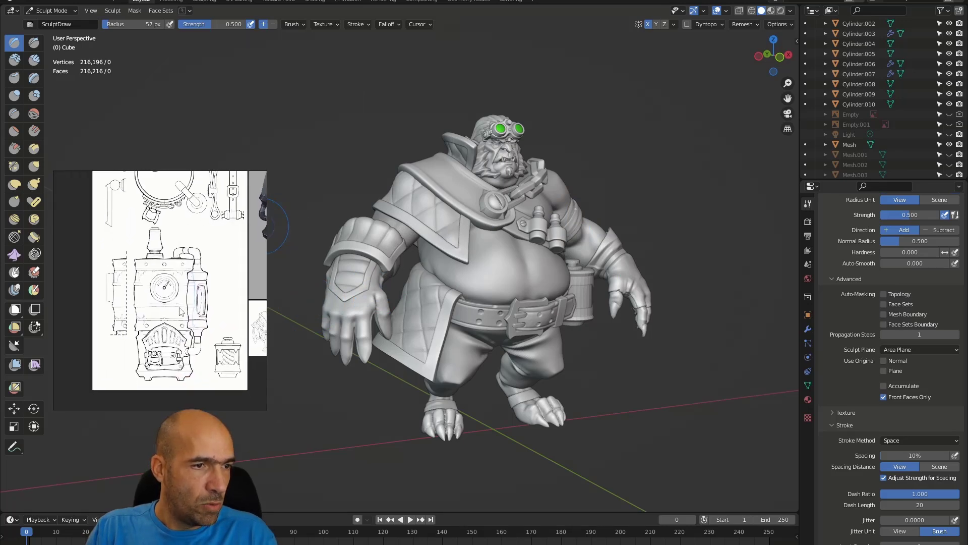
pyautogui.scroll(2, 177, 315)
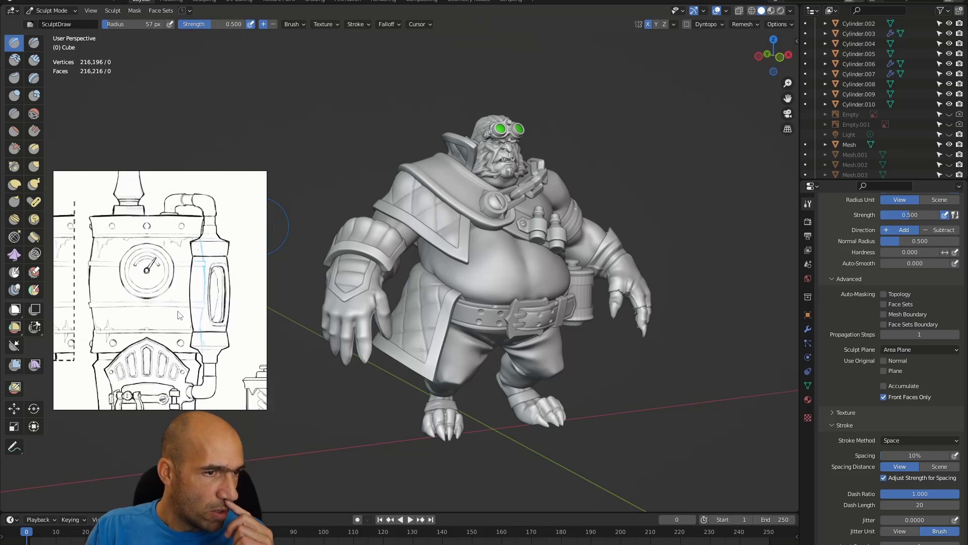
pyautogui.scroll(-5, 178, 315)
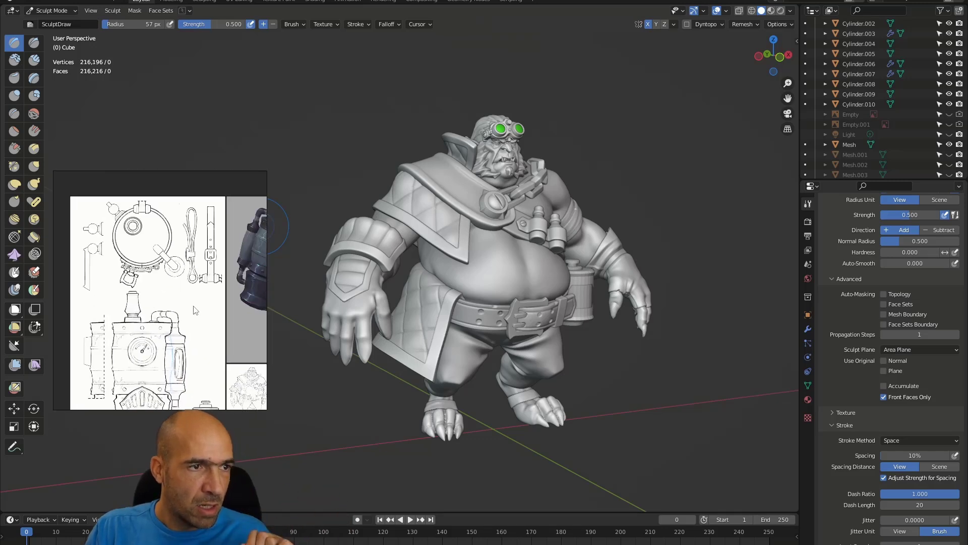
pyautogui.scroll(1, 188, 321)
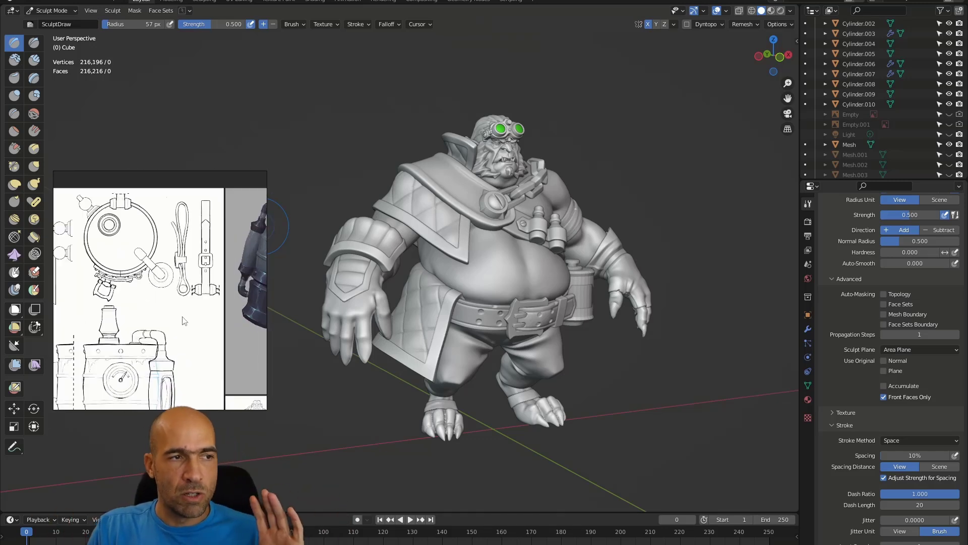
pyautogui.moveTo(144, 373); pyautogui.dragTo(170, 288, button='middle')
pyautogui.scroll(1, 171, 287)
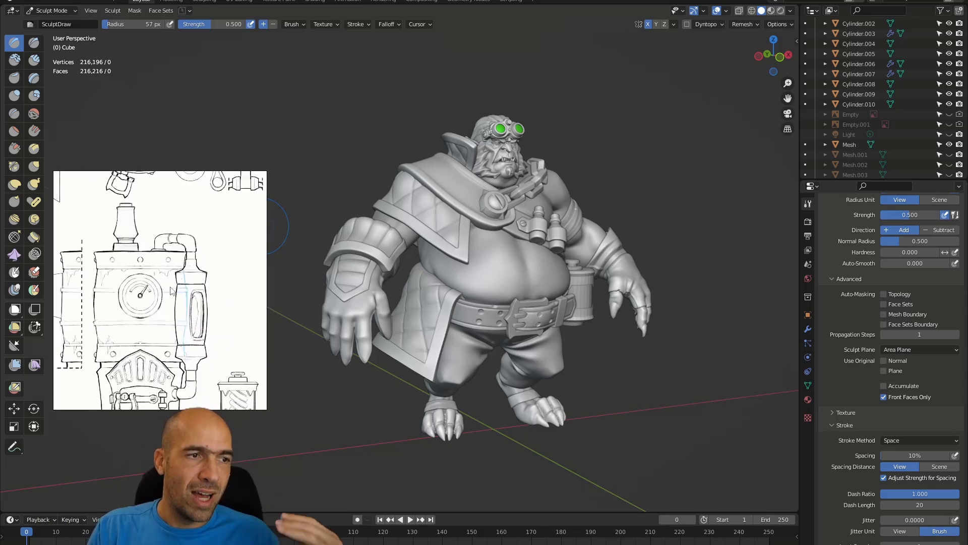